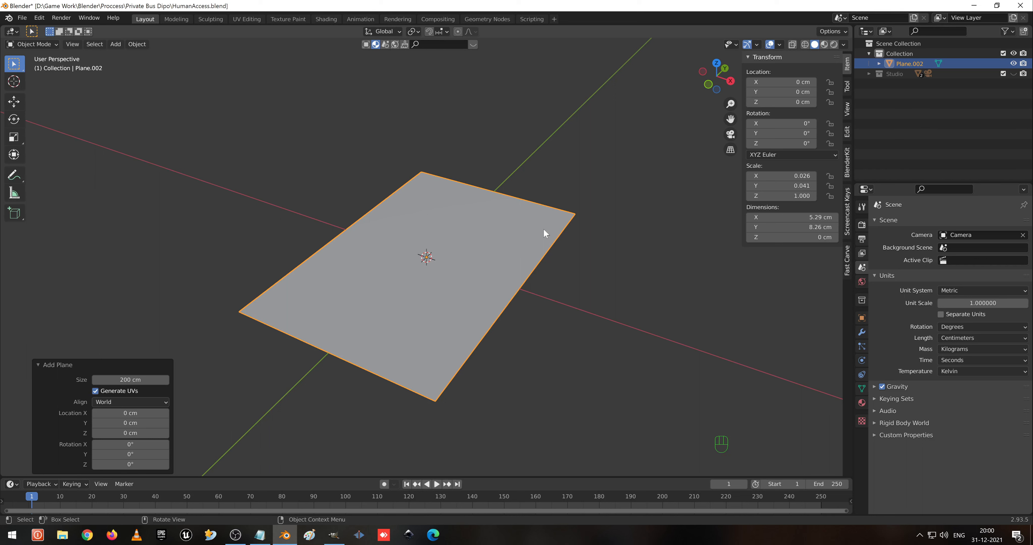
In Edit Mode, extrude the plane straight up 0.22361 cm along Z.
{"action": "key", "text": "Tab"}
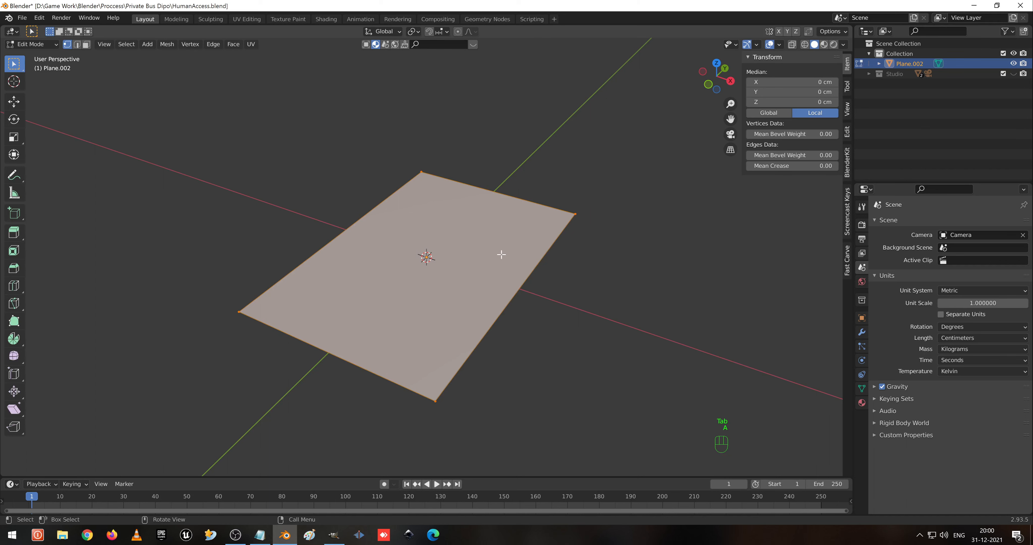
{"action": "middle_click_drag", "start_coordinate": [501, 254], "coordinate": [507, 229]}
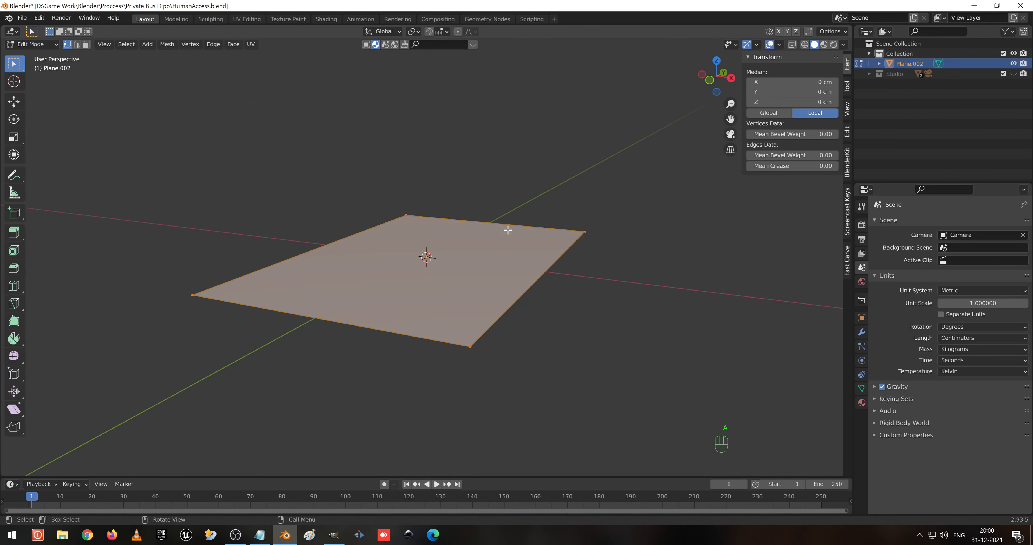
{"action": "key", "text": "e"}
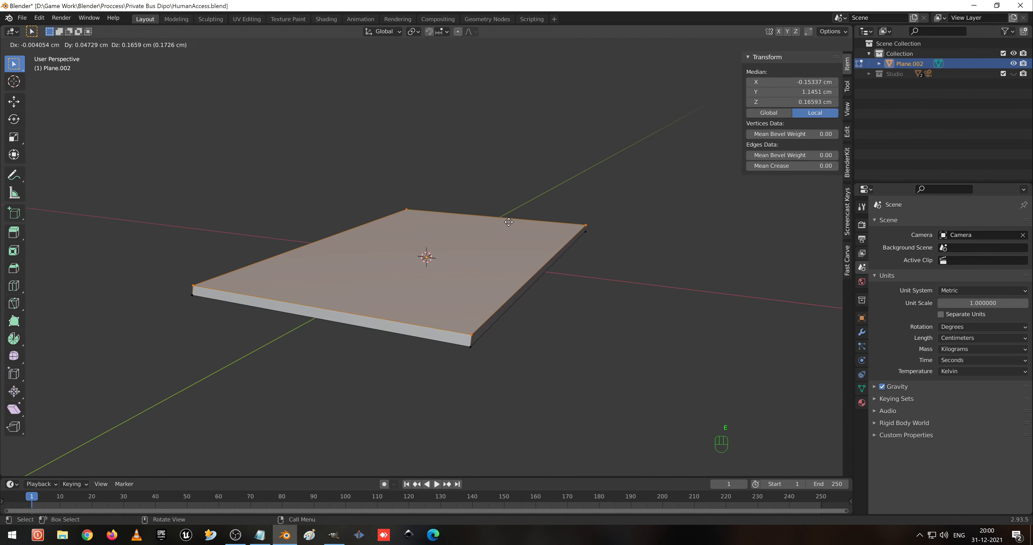
{"action": "key", "text": "z"}
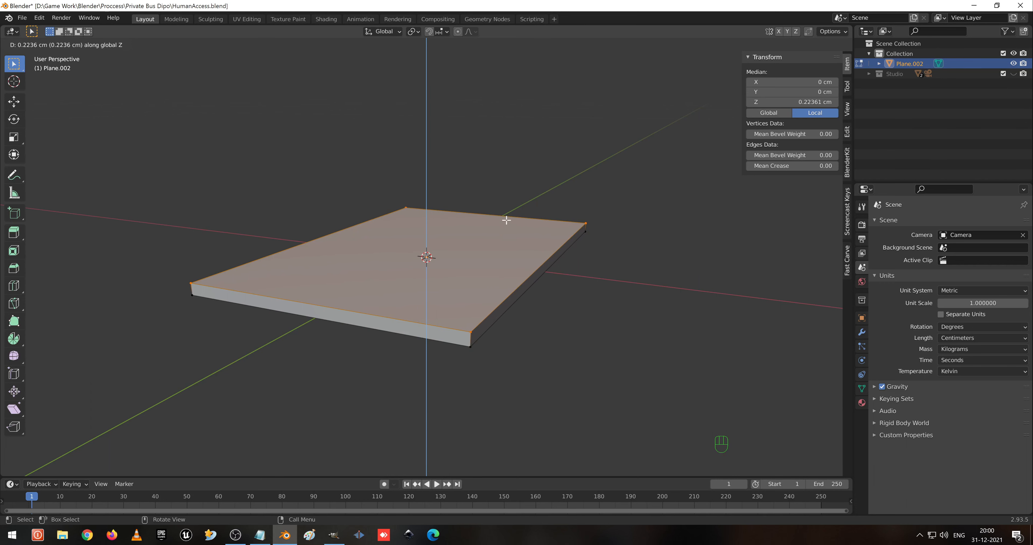
{"action": "left_click", "coordinate": [506, 220]}
{"action": "middle_click_drag", "start_coordinate": [506, 220], "coordinate": [468, 297]}
Lower the top face 0.12632 cm along Z to leave a thin slab.
{"action": "key", "text": "g"}
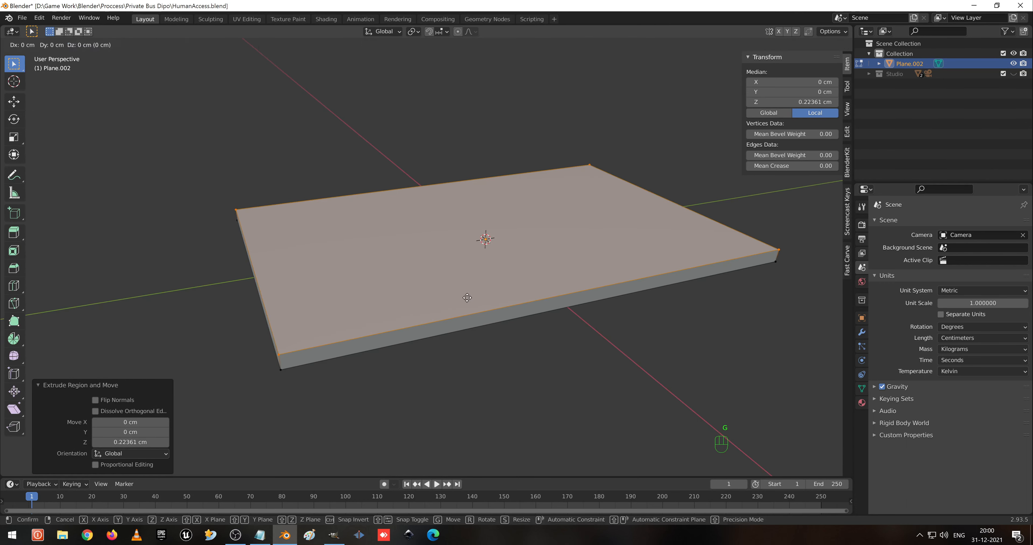
{"action": "key", "text": "z"}
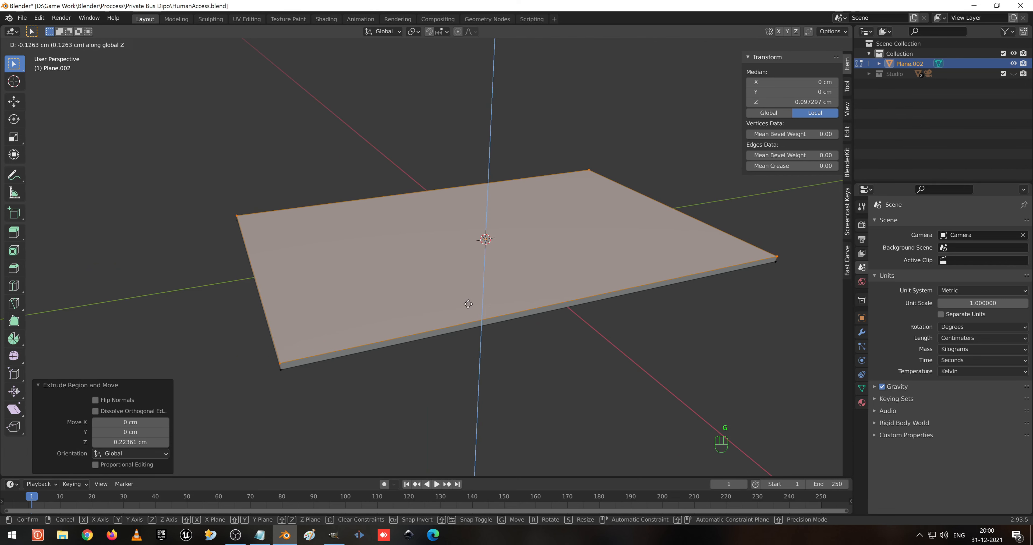
{"action": "left_click", "coordinate": [468, 303]}
{"action": "middle_click_drag", "start_coordinate": [456, 297], "coordinate": [445, 338]}
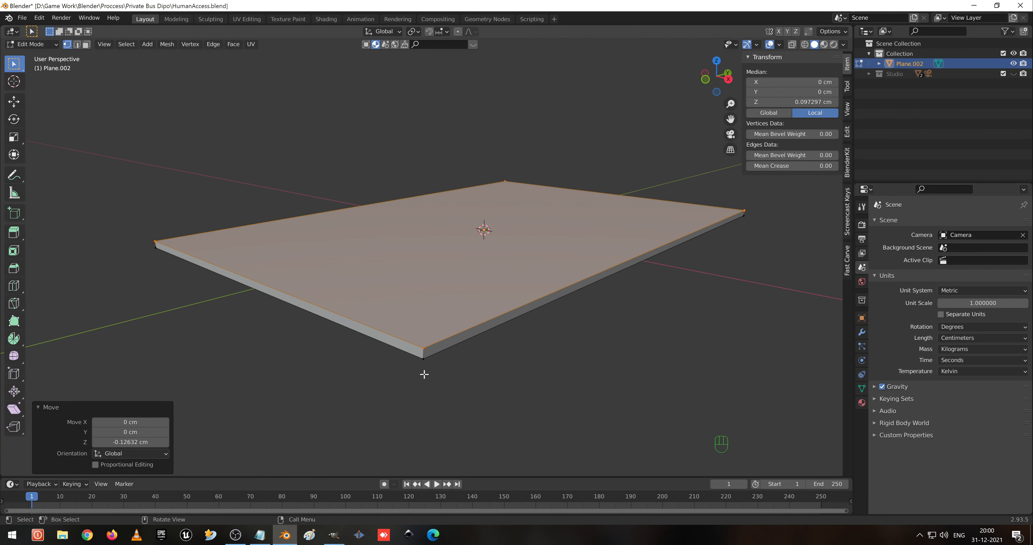
In edge select mode, select the slab's four vertical corner edges.
{"action": "key", "text": "2"}
{"action": "key", "text": "space"}
{"action": "left_click", "coordinate": [422, 353], "text": "alt"}
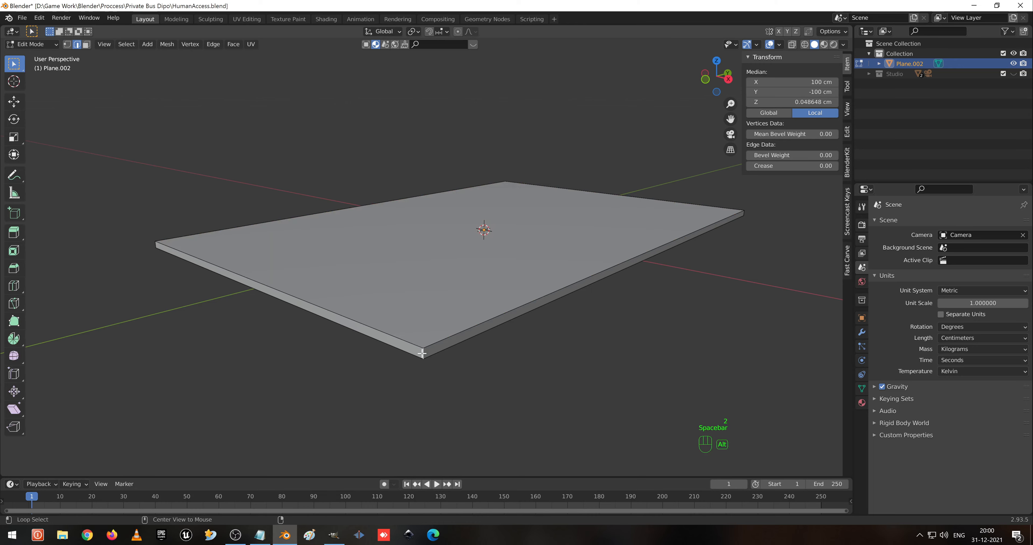
{"action": "middle_click_drag", "start_coordinate": [422, 353], "coordinate": [489, 299]}
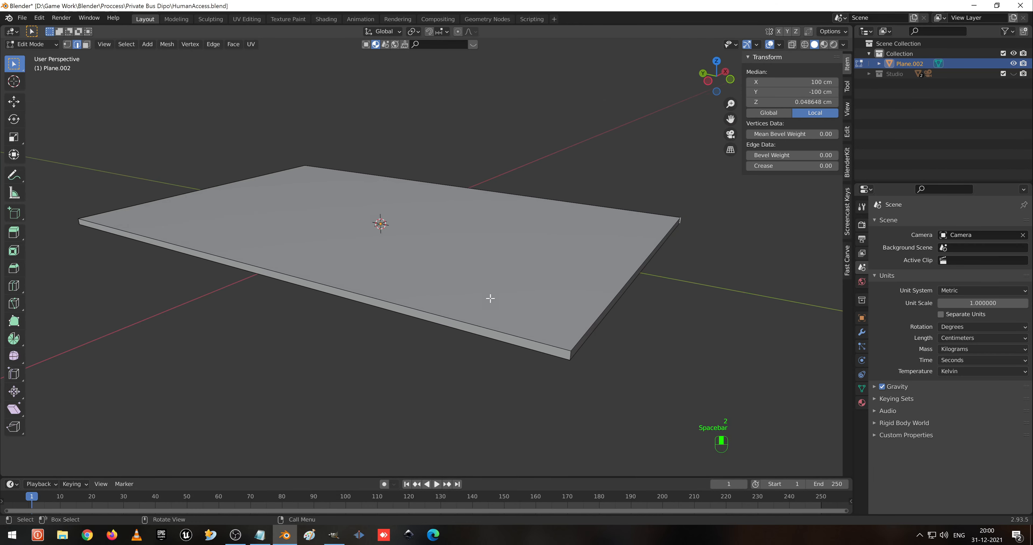
{"action": "left_click", "coordinate": [569, 356], "text": "alt+shift"}
{"action": "middle_click_drag", "start_coordinate": [476, 296], "coordinate": [572, 284]}
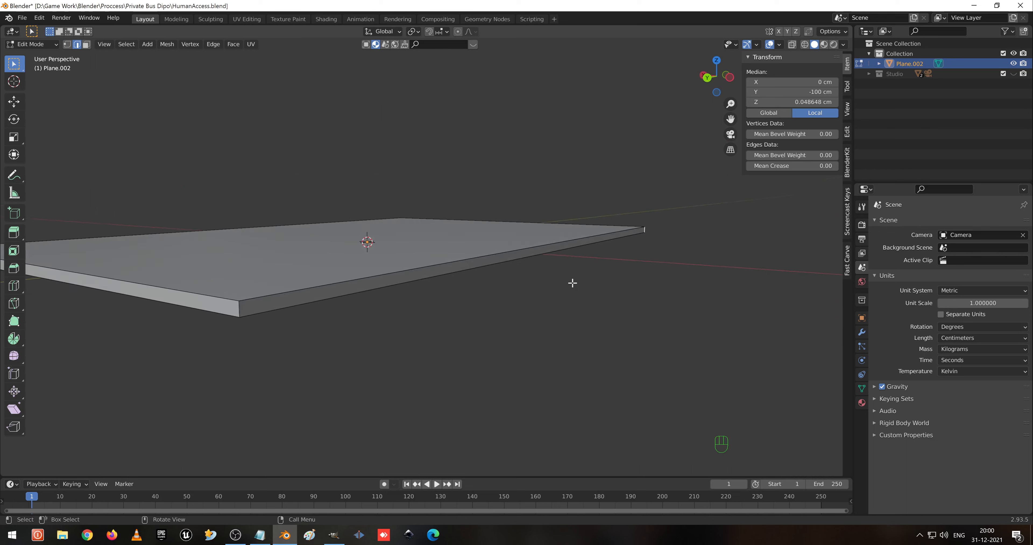
{"action": "left_click", "coordinate": [239, 310], "text": "alt+shift"}
{"action": "middle_click_drag", "start_coordinate": [267, 256], "coordinate": [538, 313]}
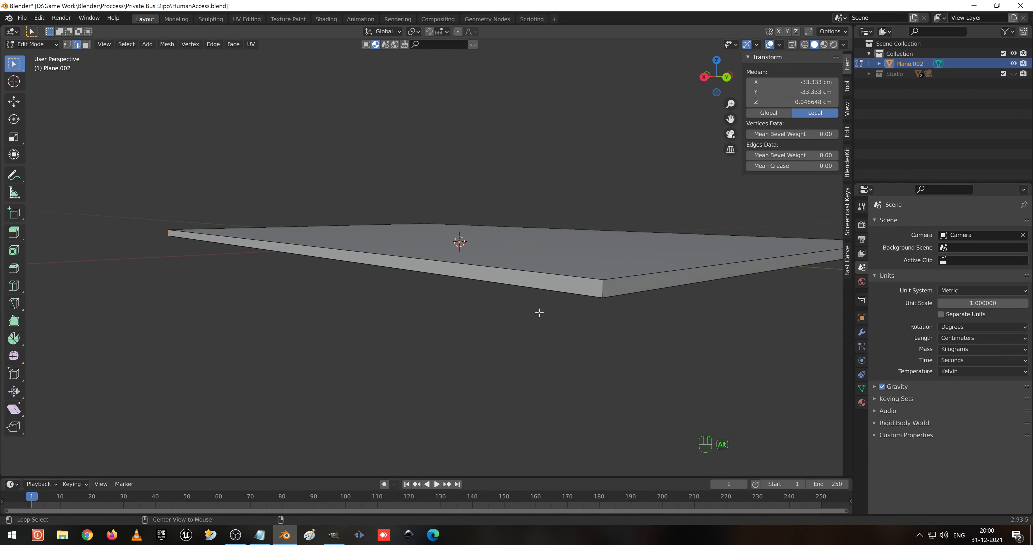
{"action": "left_click", "coordinate": [600, 289], "text": "alt"}
{"action": "middle_click_drag", "start_coordinate": [600, 288], "coordinate": [438, 359]}
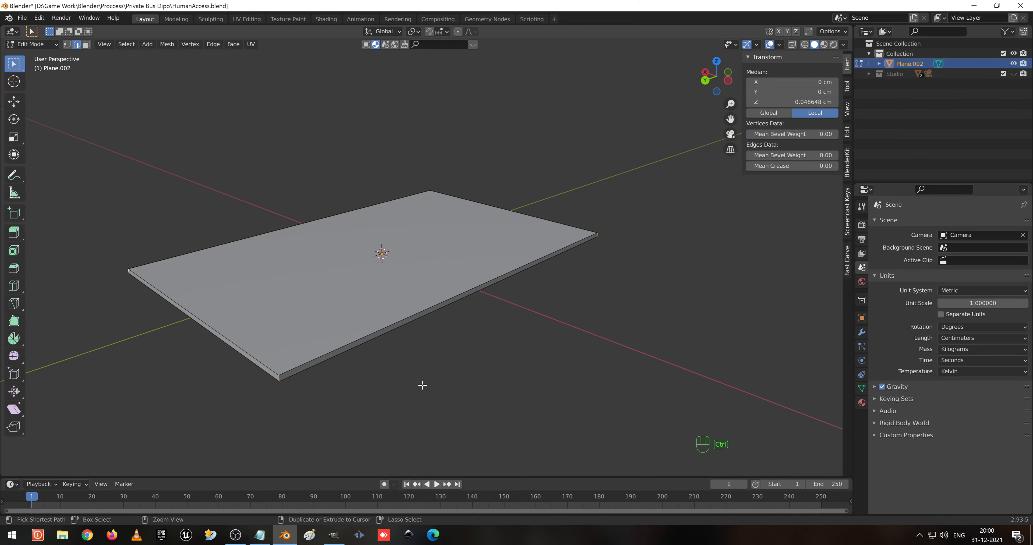
Trial a multi-segment bevel on those corner edges, then return to Object Mode.
{"action": "key", "text": "ctrl+b"}
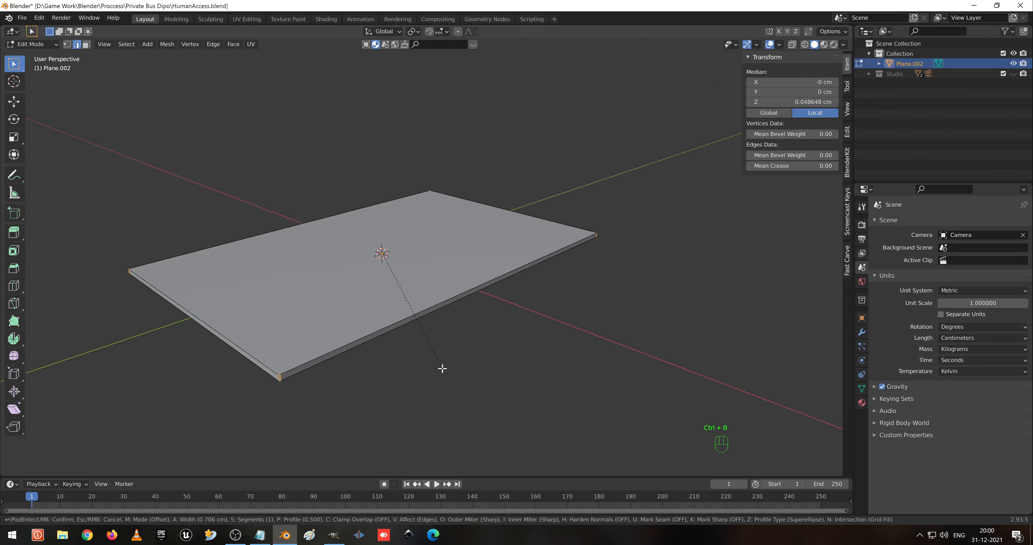
{"action": "scroll", "coordinate": [423, 456], "scroll_direction": "up", "scroll_amount": 1}
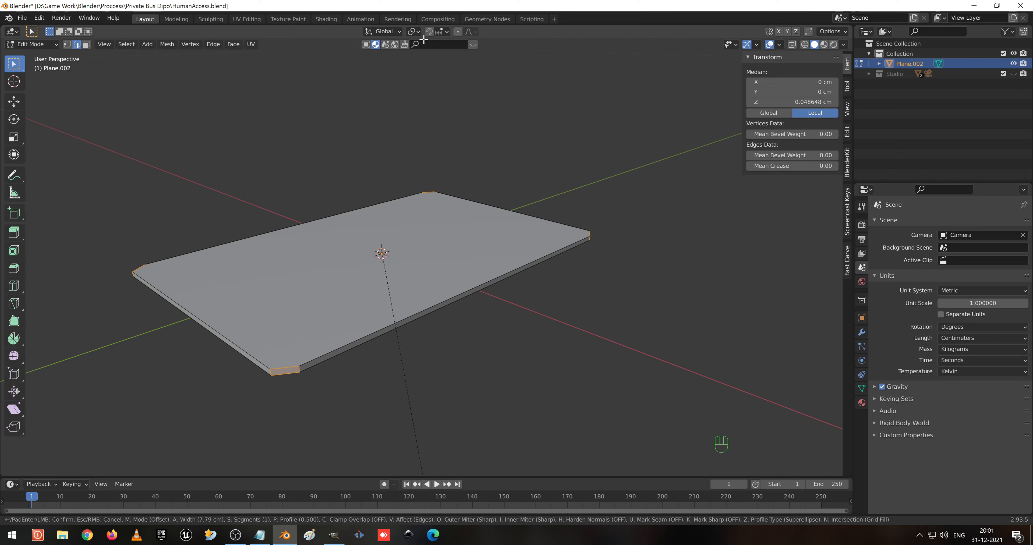
{"action": "scroll", "coordinate": [424, 474], "scroll_direction": "up", "scroll_amount": 1}
{"action": "left_click", "coordinate": [424, 475]}
{"action": "key", "text": "Tab"}
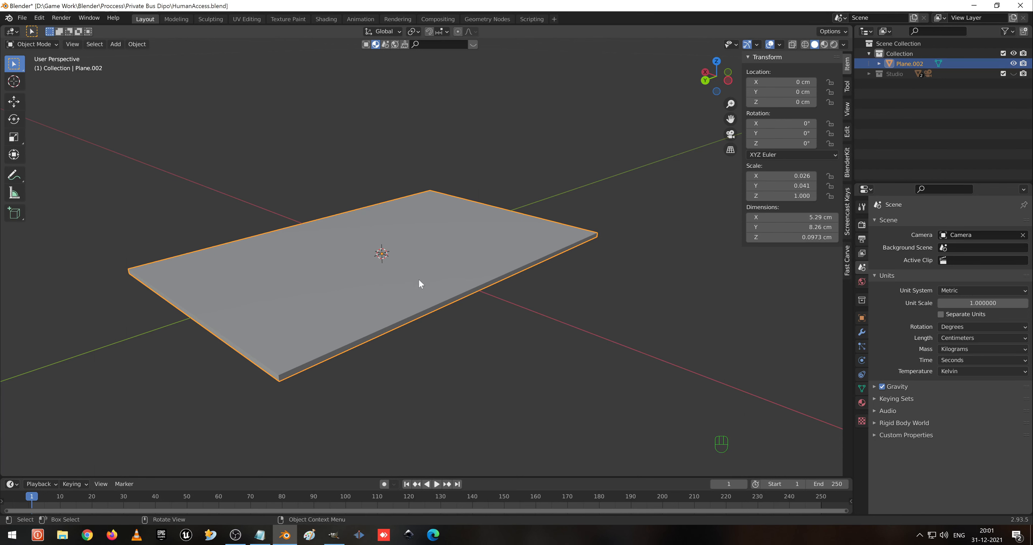
{"action": "mouse_move", "coordinate": [419, 283]}
{"action": "middle_mouse_down"}
{"action": "mouse_move", "coordinate": [462, 285]}
{"action": "mouse_move", "coordinate": [419, 281]}
{"action": "middle_mouse_up"}
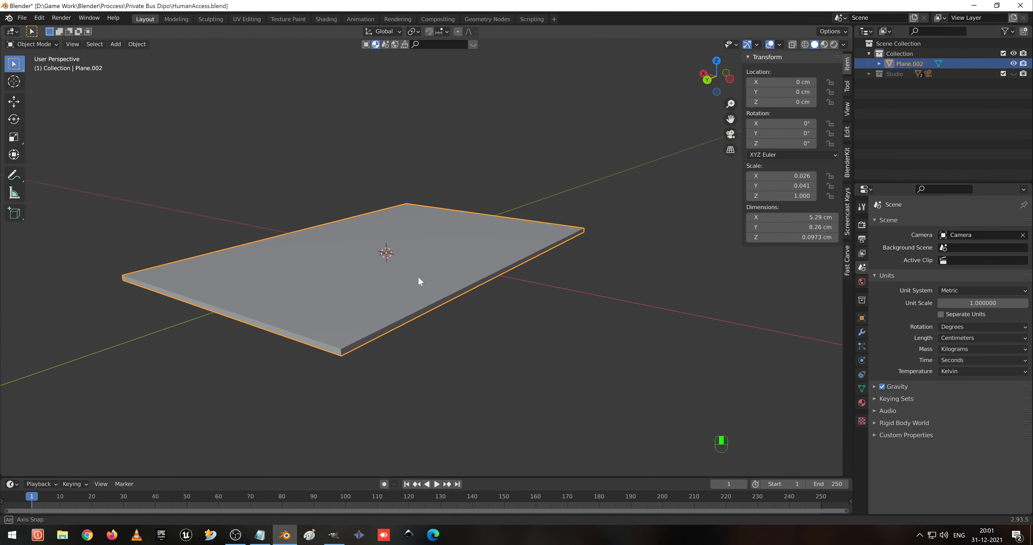
{"action": "key", "text": "Tab"}
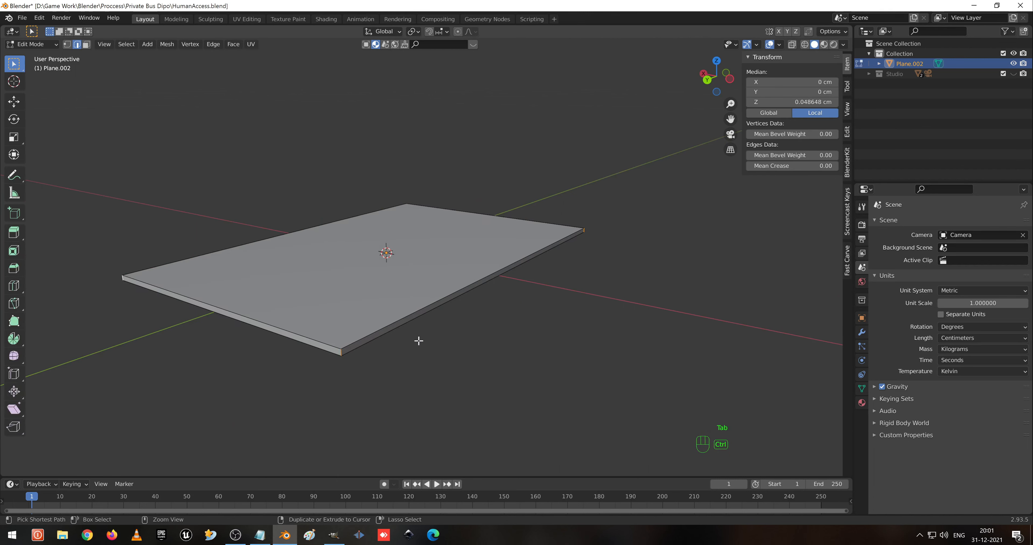
{"action": "key", "text": "ctrl+b"}
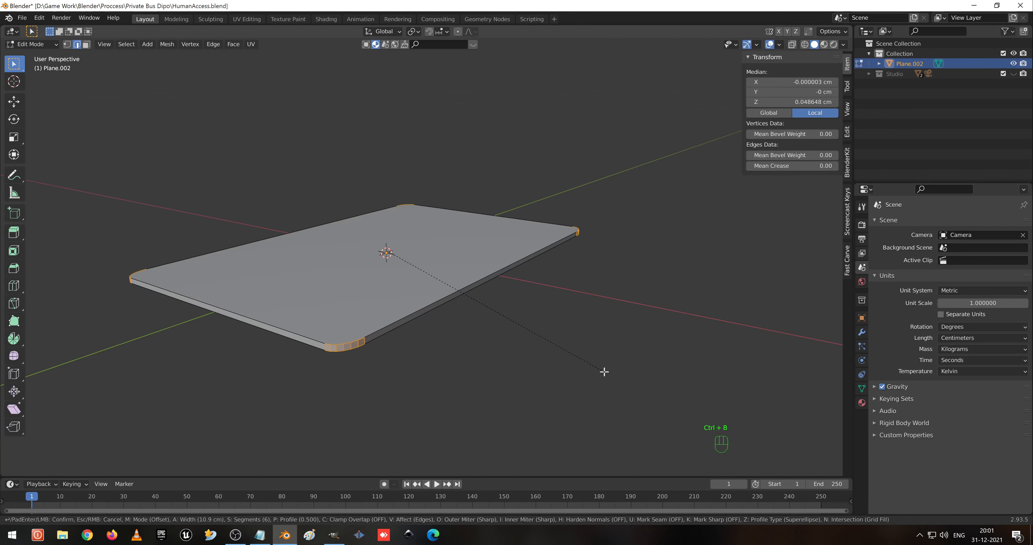
{"action": "right_click", "coordinate": [604, 373]}
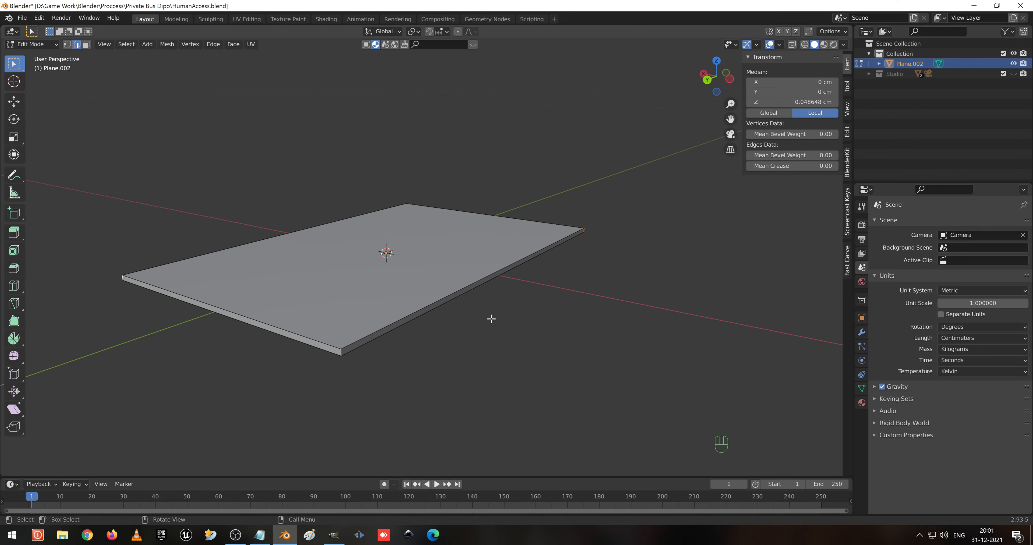
{"action": "key", "text": "KP_7"}
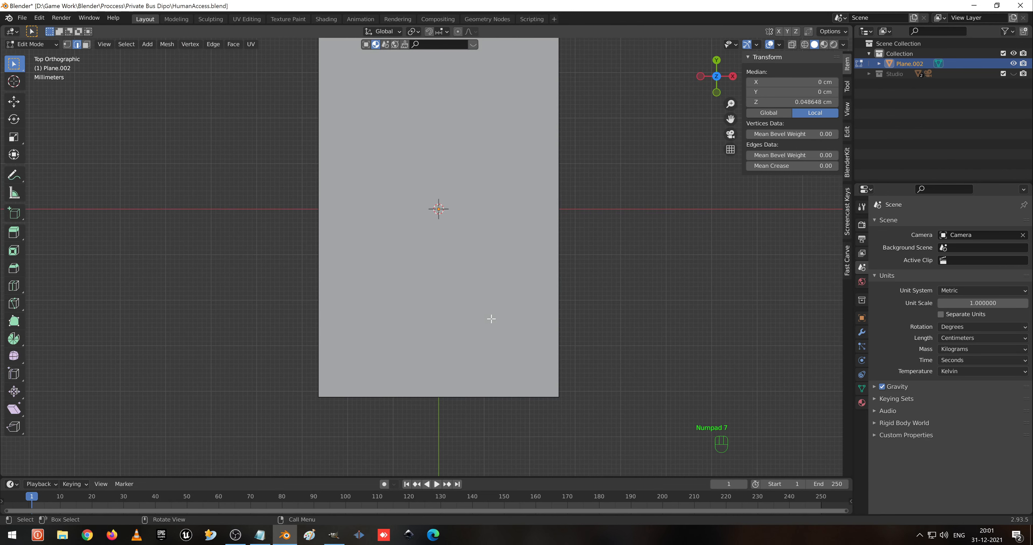
{"action": "key", "text": "shift+z"}
{"action": "key", "text": "shift+z"}
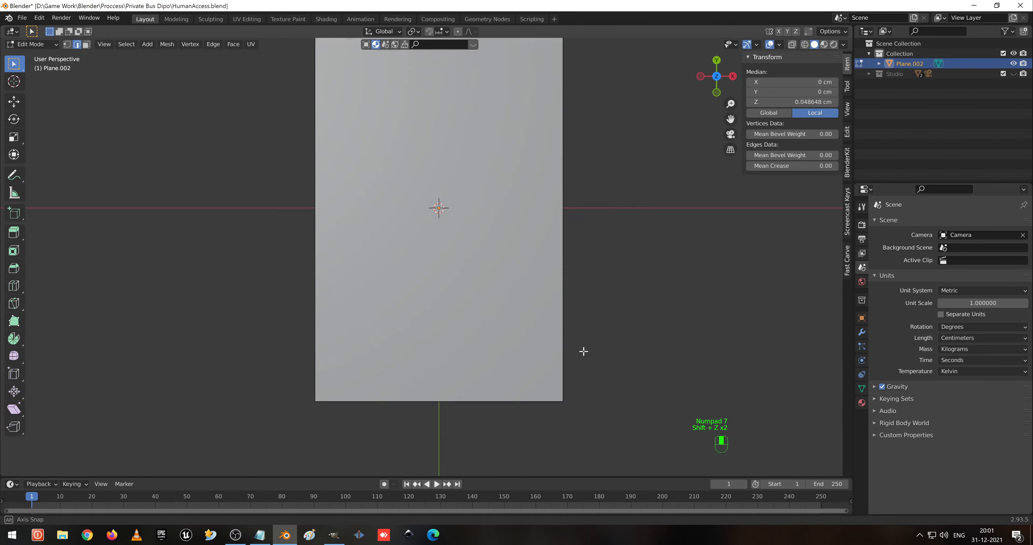
{"action": "mouse_move", "coordinate": [583, 349]}
{"action": "middle_mouse_down"}
{"action": "mouse_move", "coordinate": [570, 315]}
{"action": "mouse_move", "coordinate": [586, 406]}
{"action": "mouse_move", "coordinate": [525, 373]}
{"action": "mouse_move", "coordinate": [532, 404]}
{"action": "middle_mouse_up"}
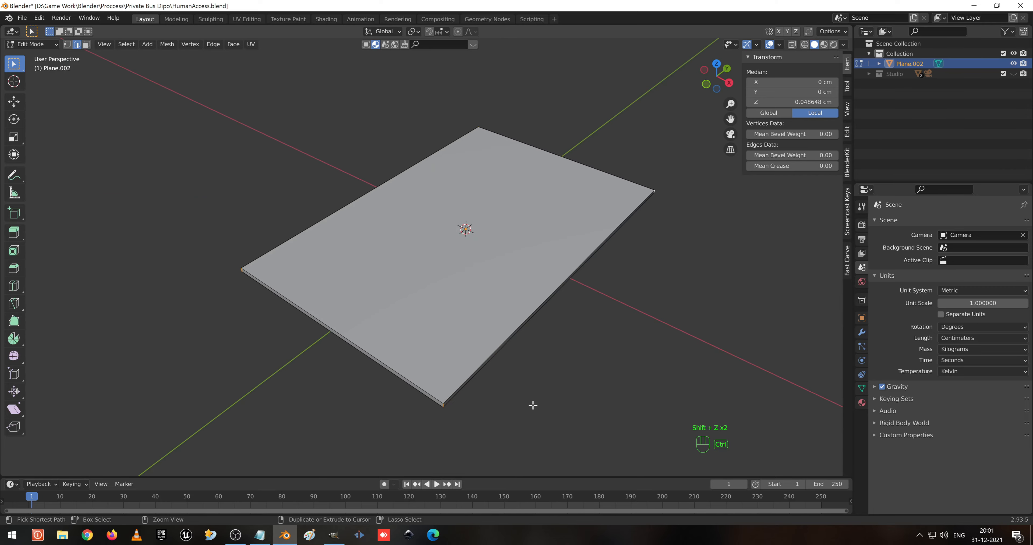
{"action": "key", "text": "ctrl+b"}
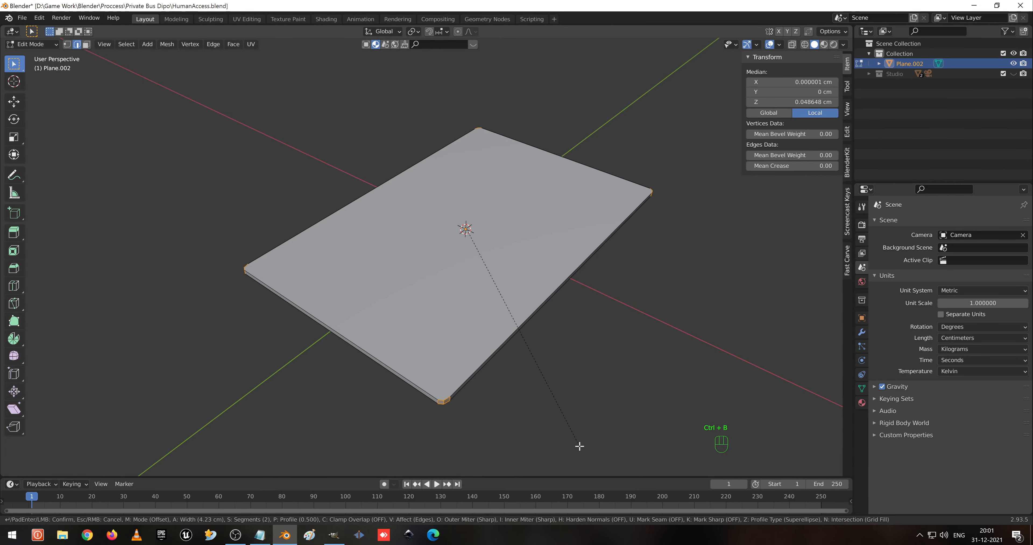
{"action": "right_click", "coordinate": [601, 189]}
{"action": "key", "text": "Tab"}
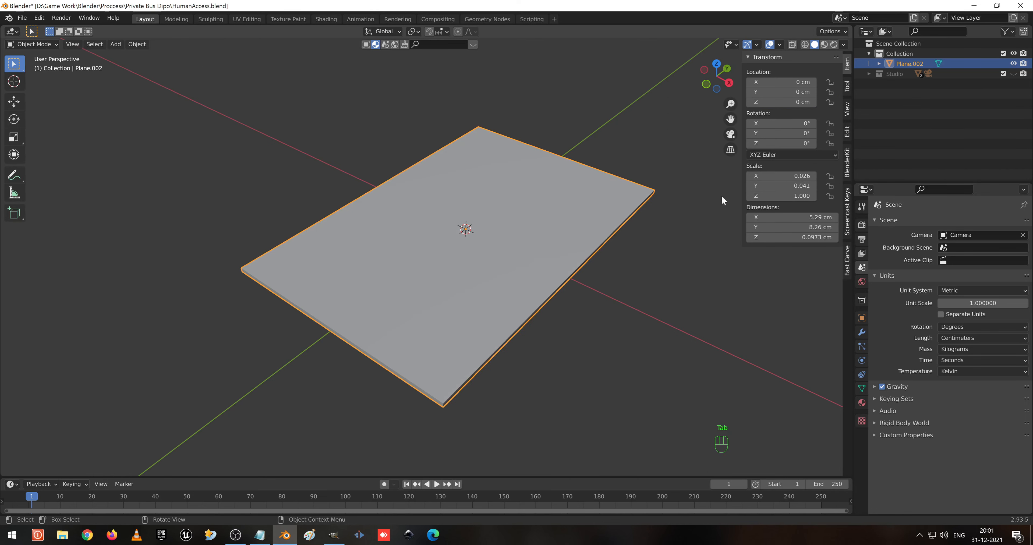
Apply the slab's scale so it reads 1.000.
{"action": "key", "text": "ctrl+a"}
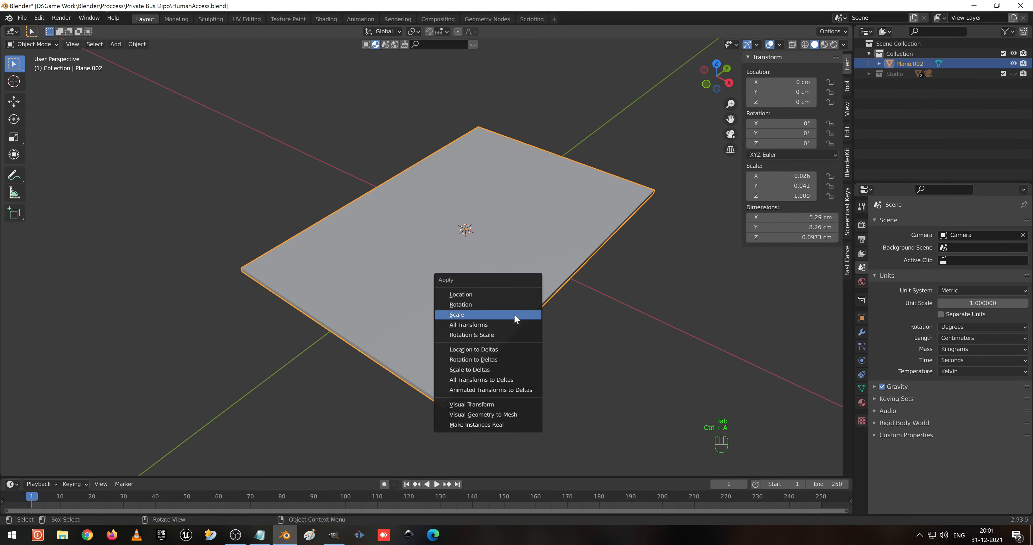
{"action": "left_click", "coordinate": [514, 314]}
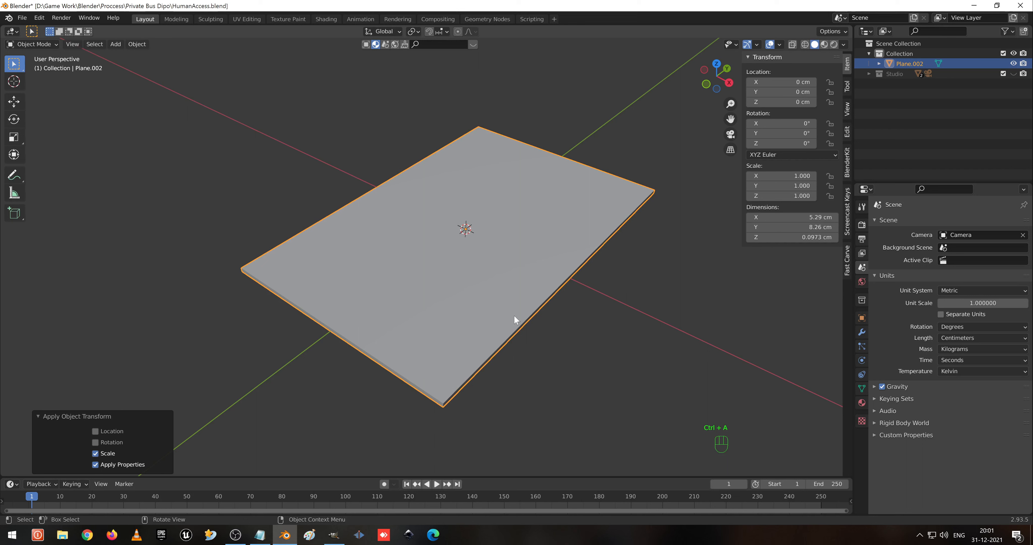
{"action": "key", "text": "ctrl+z"}
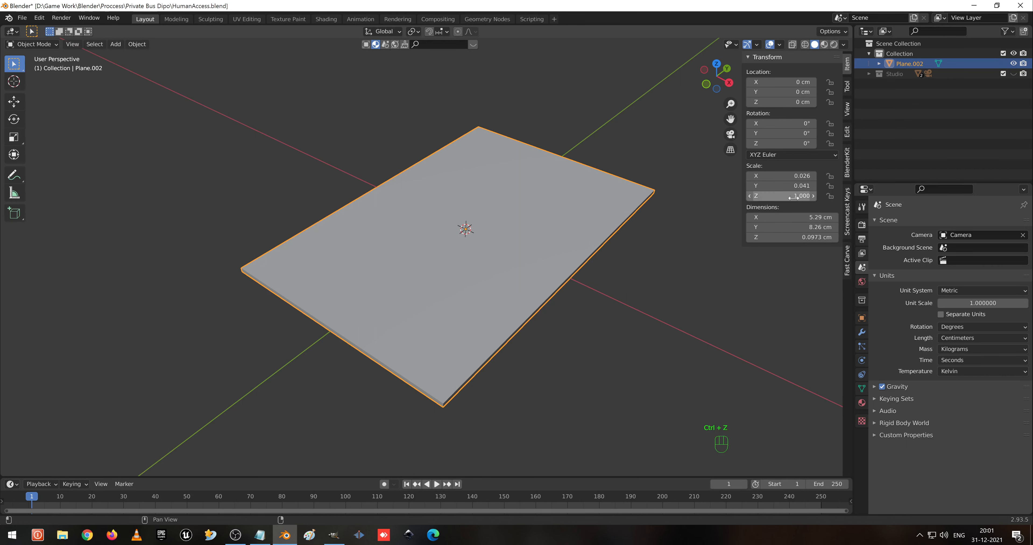
{"action": "key", "text": "ctrl+a"}
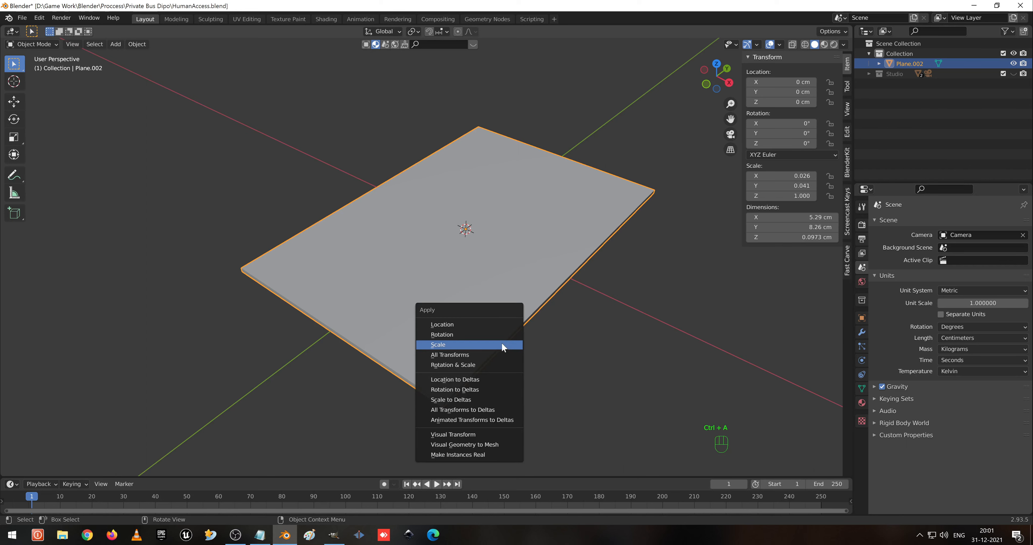
{"action": "left_click", "coordinate": [501, 342]}
Bevel the plate's corners at 0.487 cm width with 4 segments.
{"action": "key", "text": "Tab"}
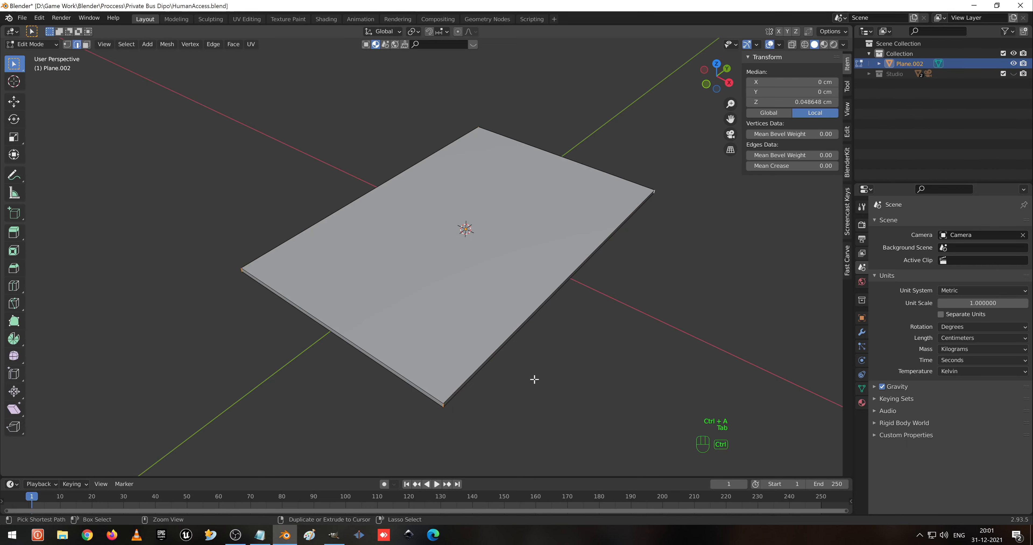
{"action": "key", "text": "ctrl+b"}
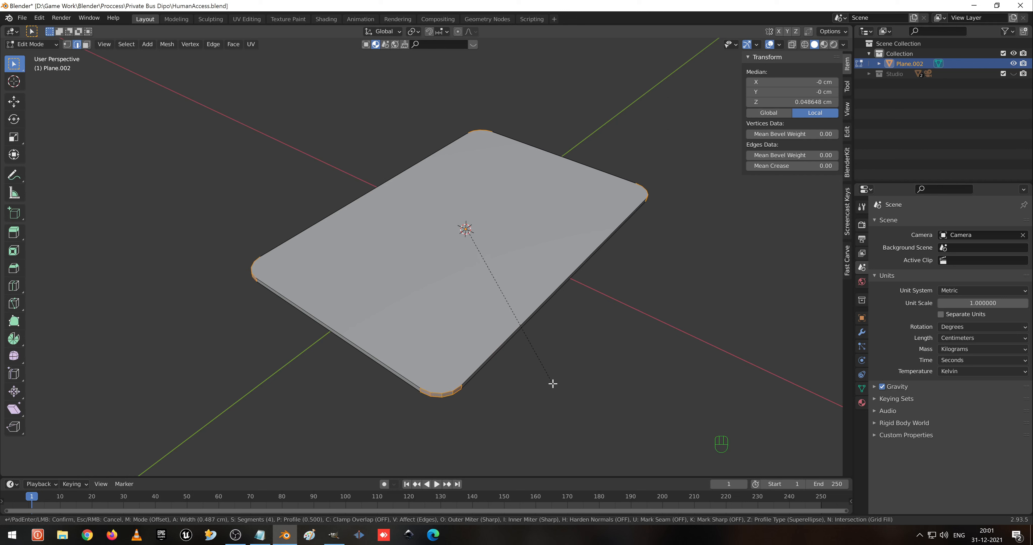
{"action": "left_click", "coordinate": [552, 384]}
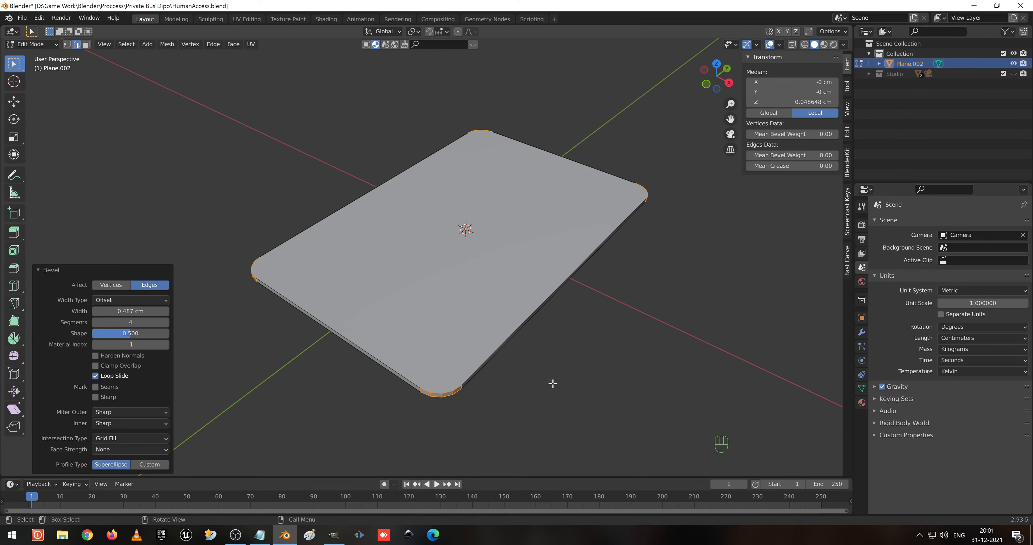
{"action": "middle_click_drag", "start_coordinate": [553, 380], "coordinate": [449, 334]}
{"action": "key", "text": "Tab"}
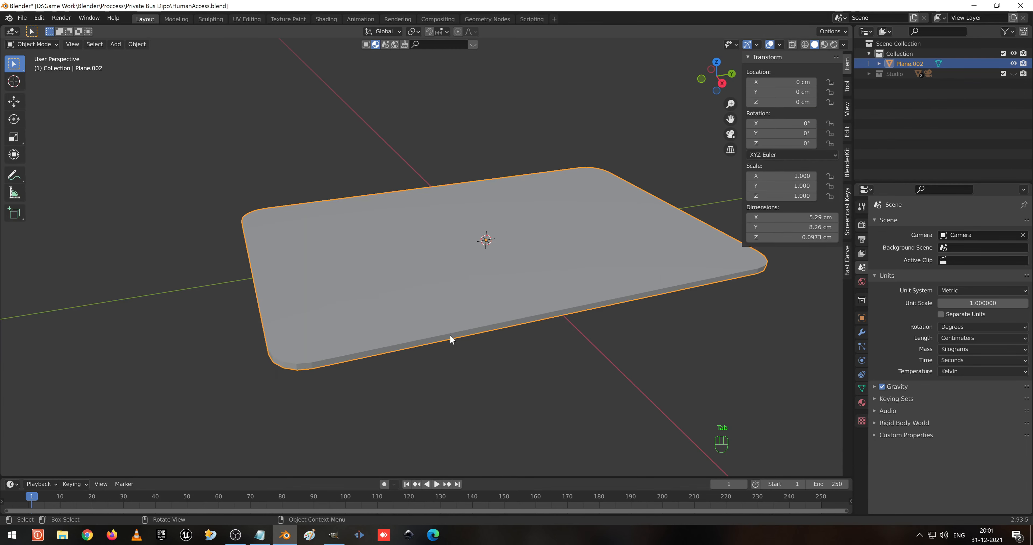
Give the plate smooth shading with Auto Smooth and try a level-2 subdivision.
{"action": "right_click", "coordinate": [437, 284]}
{"action": "left_click", "coordinate": [437, 283]}
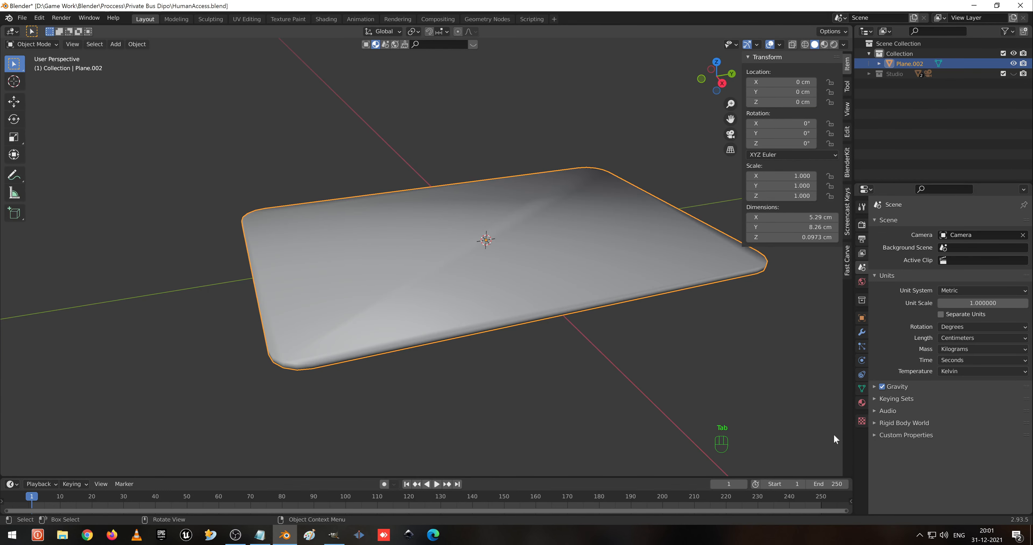
{"action": "left_click", "coordinate": [861, 388]}
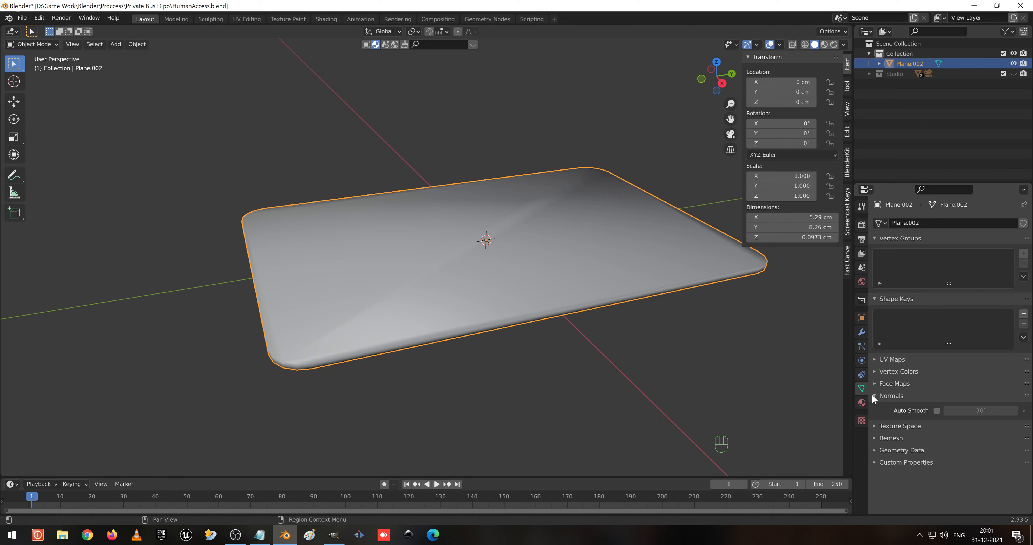
{"action": "left_click", "coordinate": [936, 410]}
{"action": "mouse_move", "coordinate": [297, 301]}
{"action": "middle_mouse_down"}
{"action": "mouse_move", "coordinate": [329, 288]}
{"action": "mouse_move", "coordinate": [438, 328]}
{"action": "middle_mouse_up"}
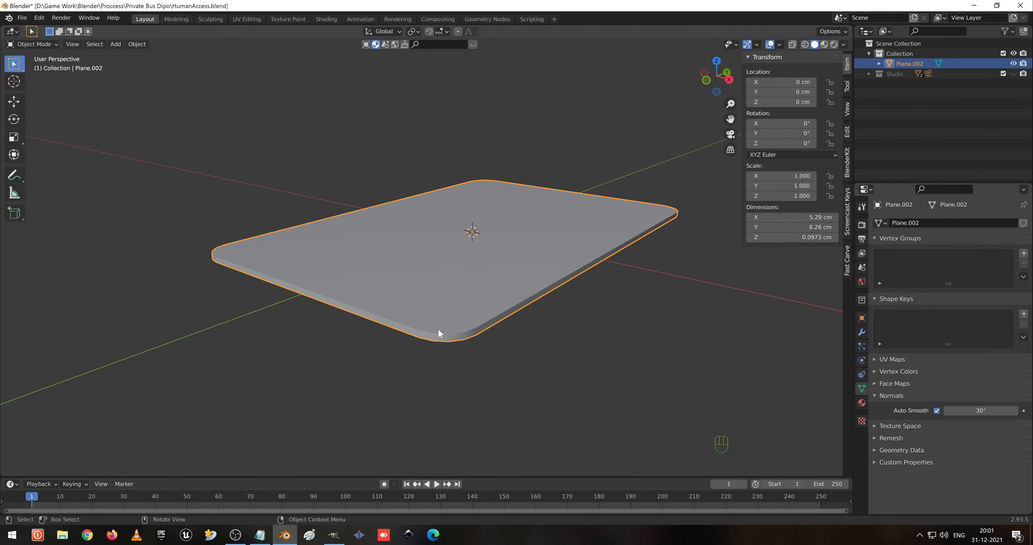
{"action": "key", "text": "ctrl+2"}
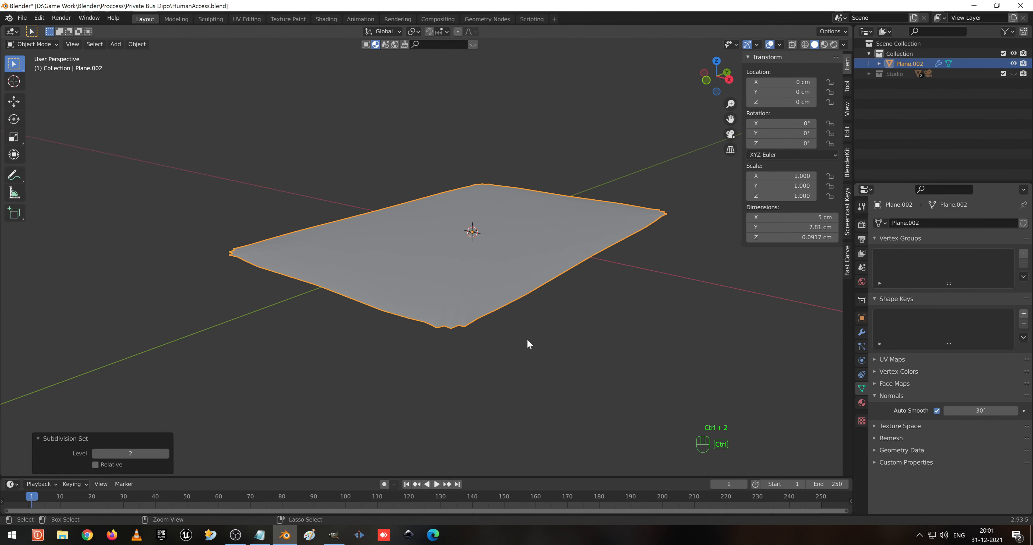
Undo the subdivision, smoothing and bevel back to the square plate in Edit Mode.
{"action": "key", "text": "ctrl+z"}
{"action": "key", "text": "Tab"}
{"action": "middle_click_drag", "start_coordinate": [503, 265], "coordinate": [493, 283]}
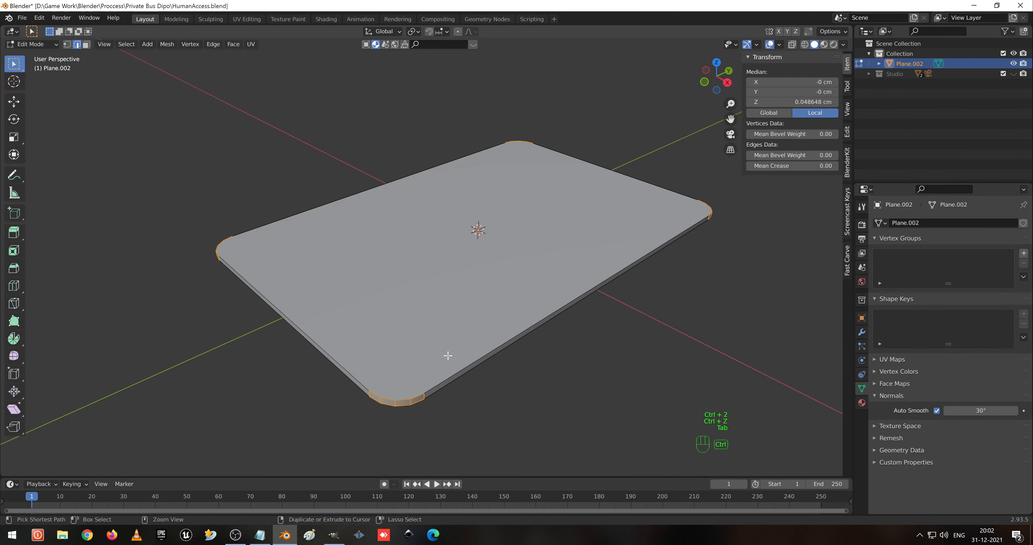
{"action": "key", "text": "ctrl+z"}
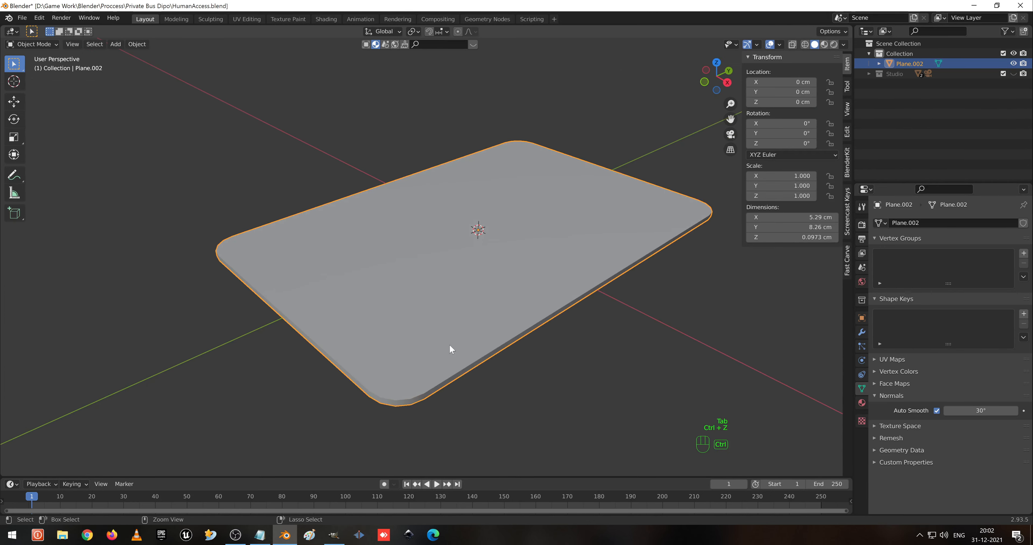
{"action": "middle_click_drag", "start_coordinate": [450, 343], "coordinate": [549, 271]}
{"action": "key", "text": "ctrl+z"}
{"action": "key", "text": "ctrl+z"}
{"action": "key", "text": "ctrl+z"}
{"action": "key", "text": "ctrl+z"}
Select the whole mesh and subdivide it three times.
{"action": "key", "text": "a"}
{"action": "right_click", "coordinate": [482, 253]}
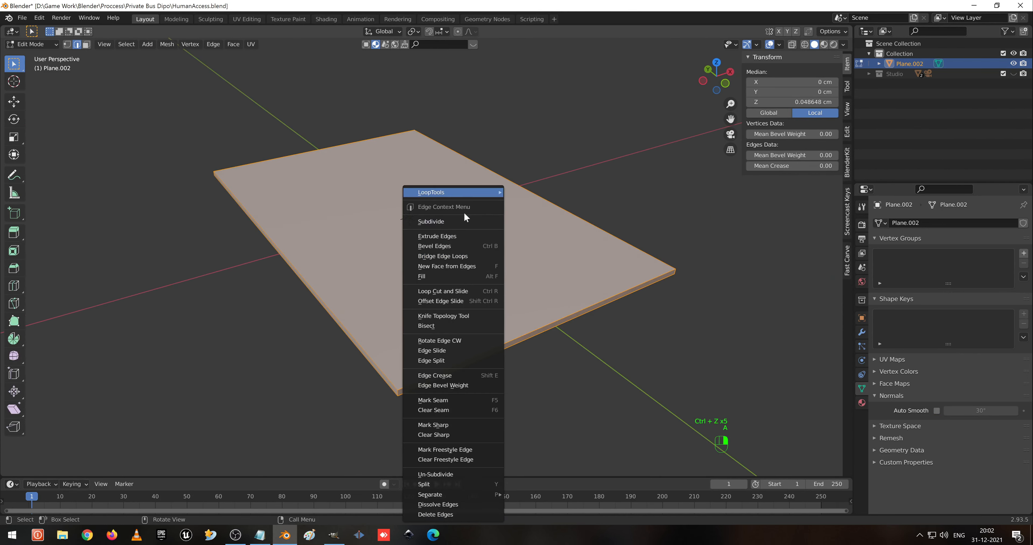
{"action": "left_click", "coordinate": [463, 221]}
{"action": "right_click", "coordinate": [461, 226]}
{"action": "left_click", "coordinate": [460, 225]}
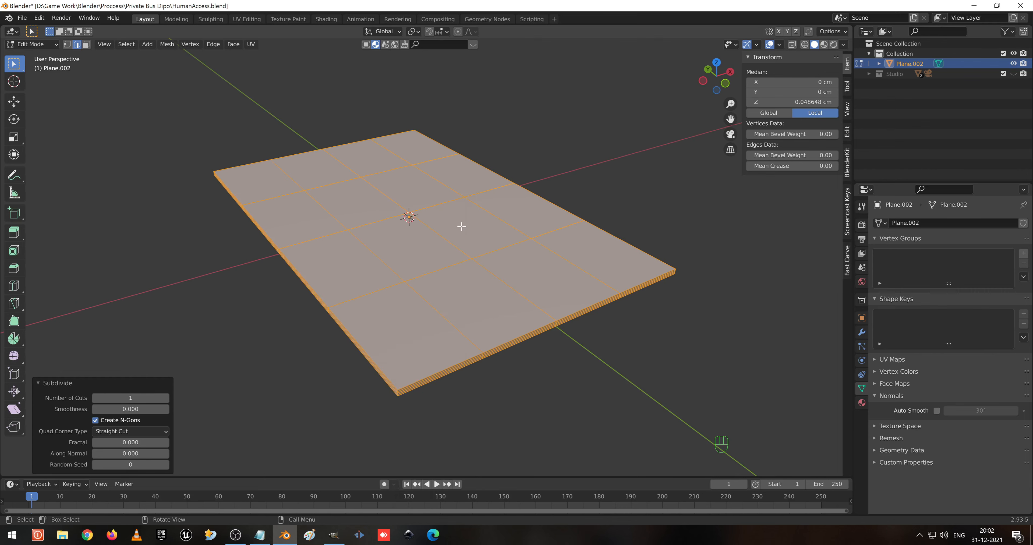
{"action": "right_click", "coordinate": [461, 225]}
{"action": "left_click", "coordinate": [461, 225]}
{"action": "middle_click_drag", "start_coordinate": [568, 270], "coordinate": [461, 327]}
{"action": "scroll", "coordinate": [477, 287], "scroll_direction": "up", "scroll_amount": 2}
{"action": "scroll", "coordinate": [470, 264], "scroll_direction": "up", "scroll_amount": 1}
Select a horizontal edge loop on the plate's side.
{"action": "key", "text": "Tab"}
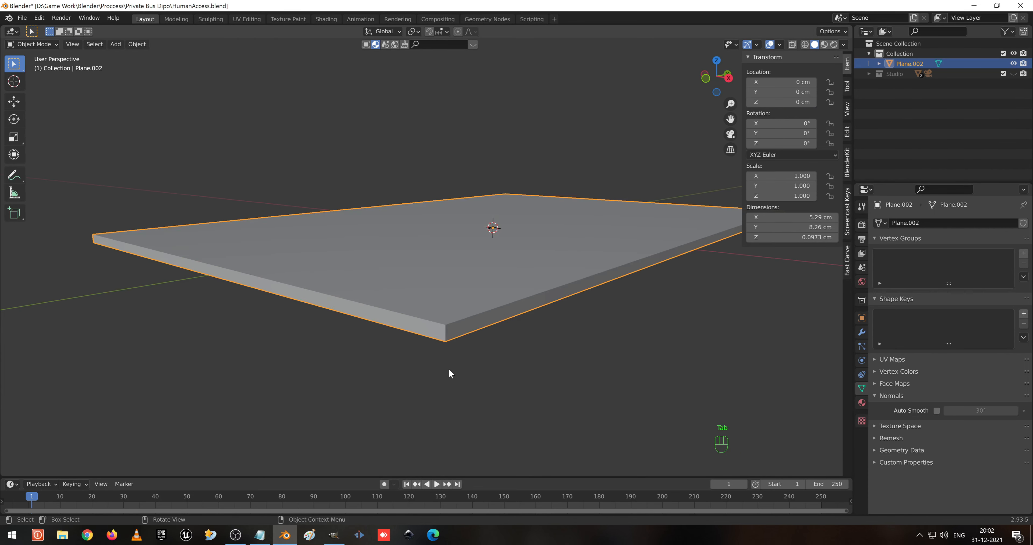
{"action": "key", "text": "Tab"}
{"action": "left_click", "coordinate": [445, 336], "text": "alt"}
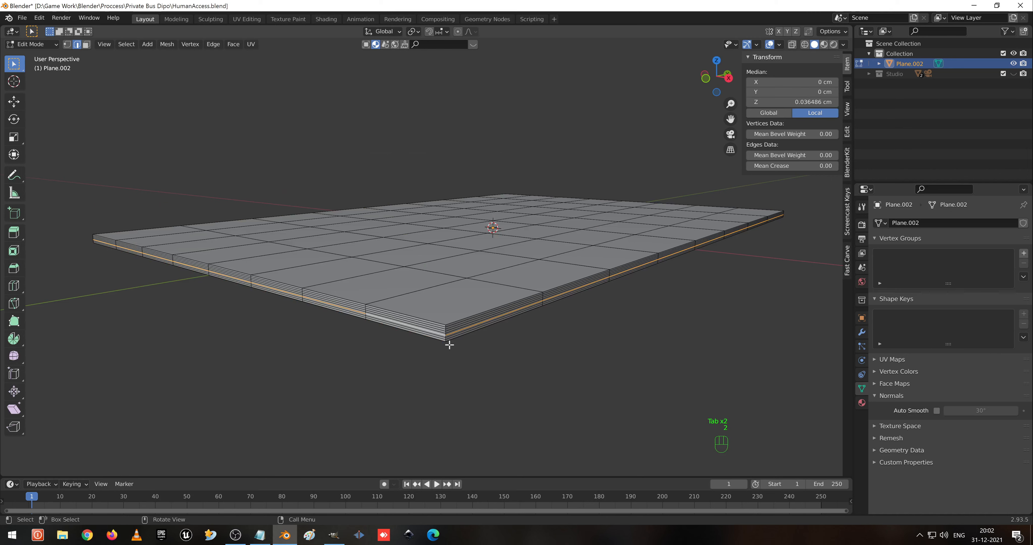
{"action": "left_click", "coordinate": [445, 334], "text": "alt"}
{"action": "scroll", "coordinate": [447, 343], "scroll_direction": "up", "scroll_amount": 4}
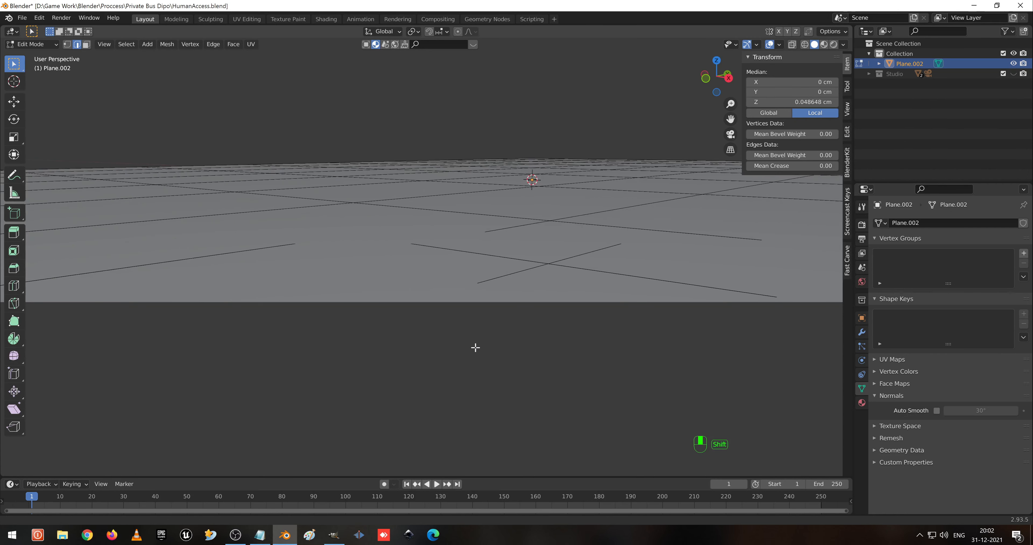
{"action": "left_click", "coordinate": [469, 348], "text": "alt"}
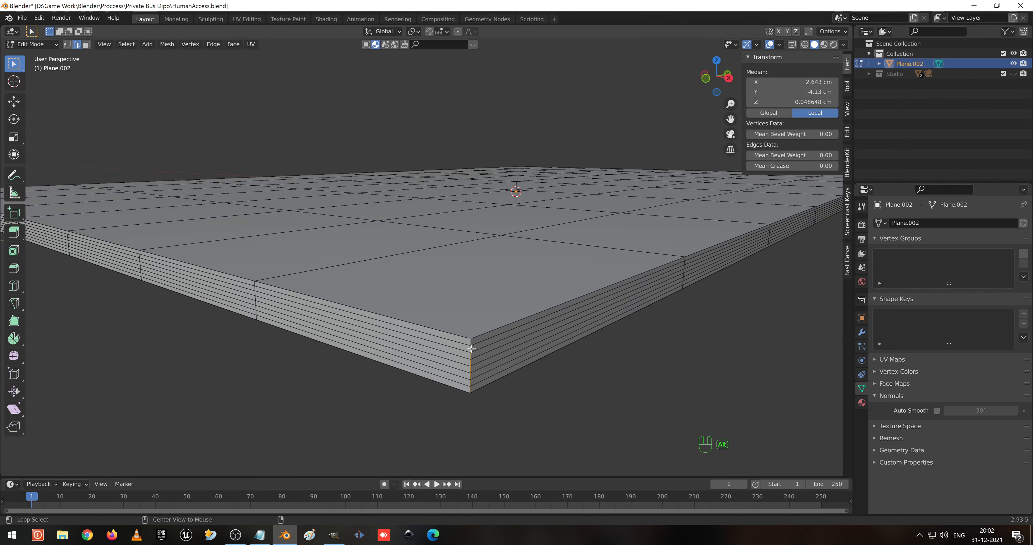
{"action": "left_click", "coordinate": [473, 347], "text": "alt+shift"}
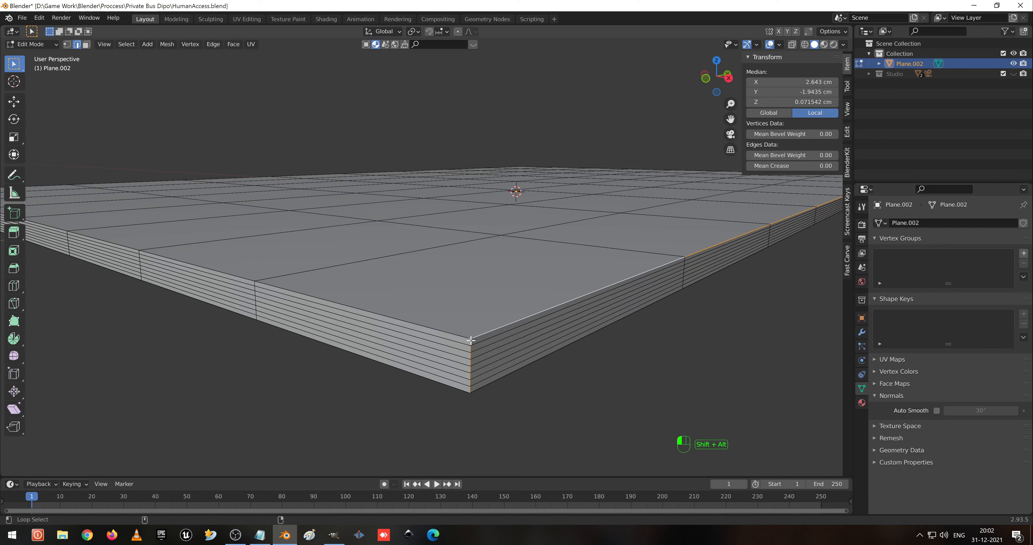
{"action": "left_click", "coordinate": [471, 343], "text": "alt"}
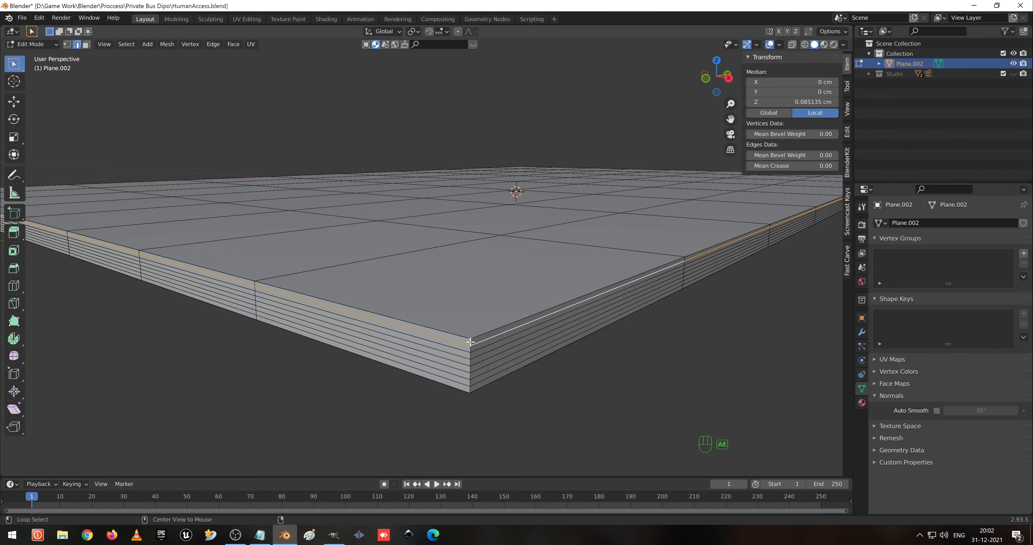
Select a vertical corner edge of the gridded plate.
{"action": "key", "text": "1"}
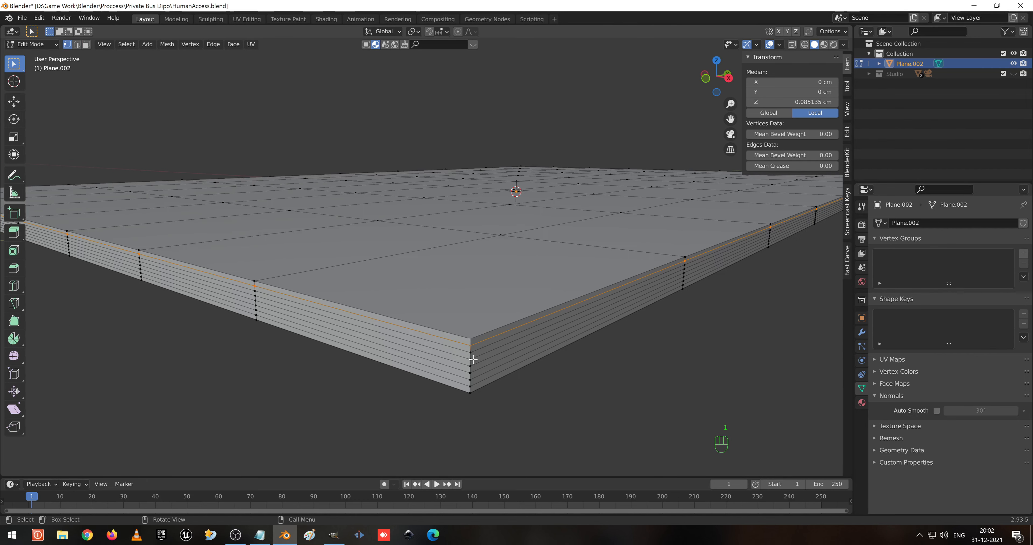
{"action": "left_click", "coordinate": [473, 360]}
{"action": "scroll", "coordinate": [473, 363], "scroll_direction": "down", "scroll_amount": 2}
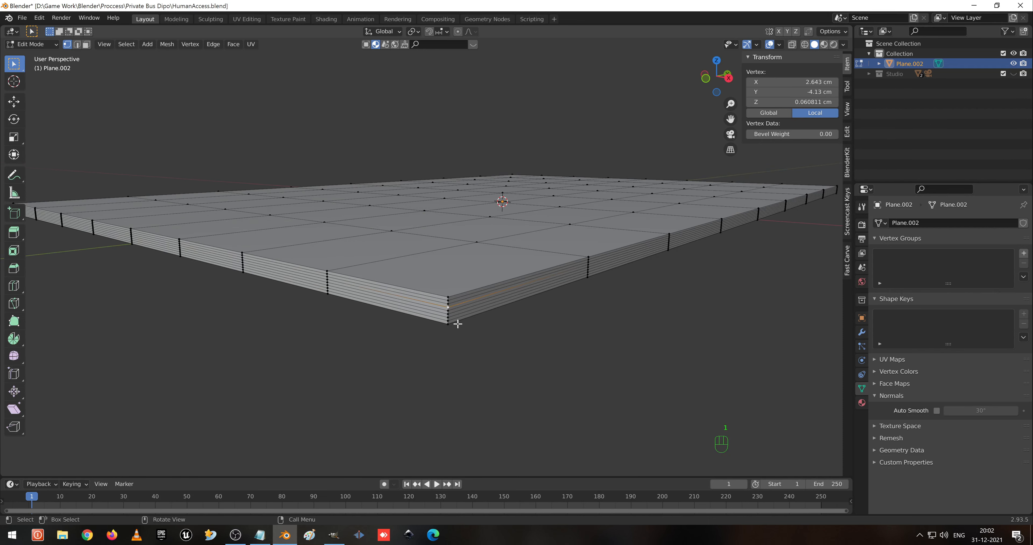
{"action": "scroll", "coordinate": [458, 324], "scroll_direction": "up", "scroll_amount": 2}
{"action": "key", "text": "2"}
{"action": "left_click", "coordinate": [477, 360]}
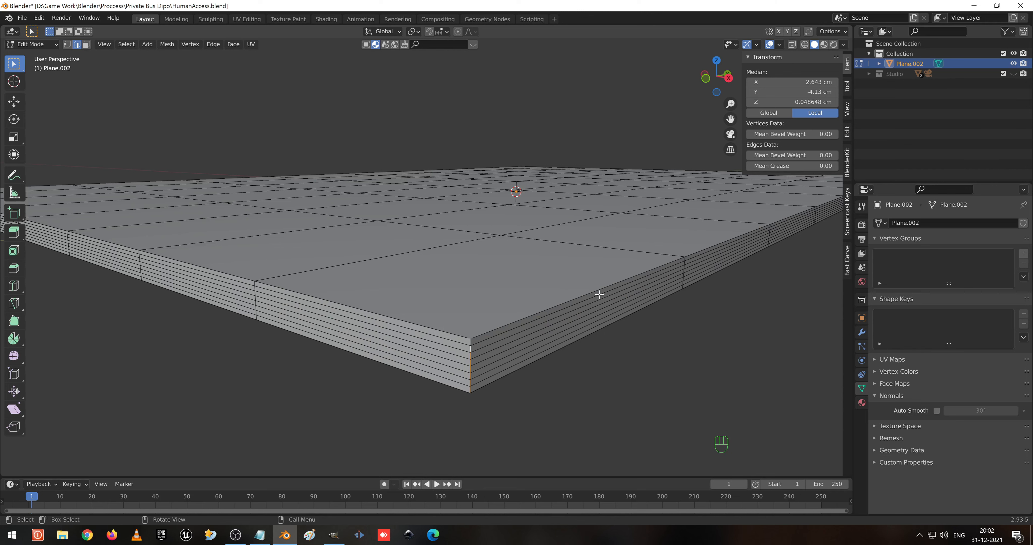
Set the viewport focal length to 60 mm in the sidebar's View tab.
{"action": "key", "text": "n"}
{"action": "key", "text": "n"}
{"action": "left_click", "coordinate": [847, 85]}
{"action": "left_click", "coordinate": [847, 107]}
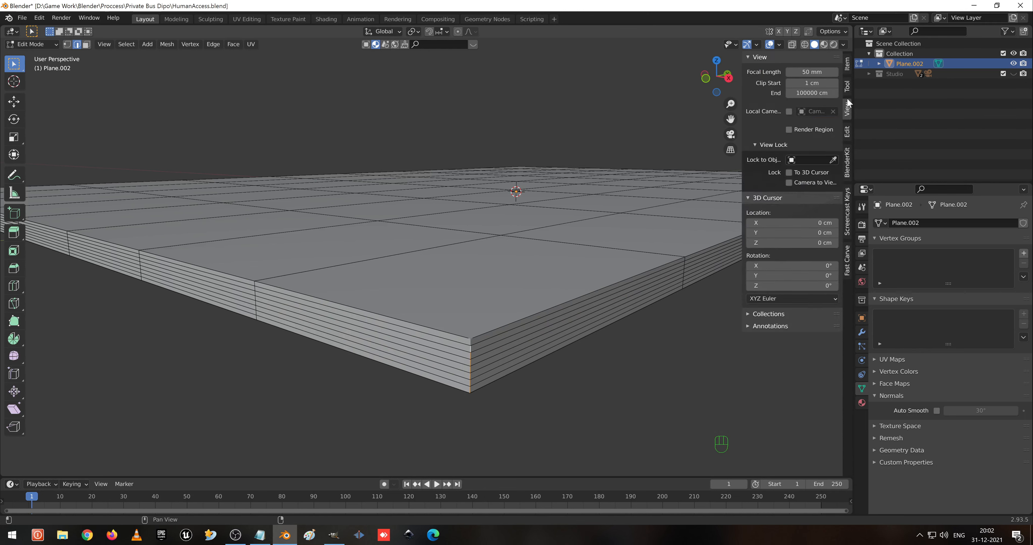
{"action": "left_click", "coordinate": [816, 73]}
{"action": "type", "text": "60"}
{"action": "key", "text": "Return"}
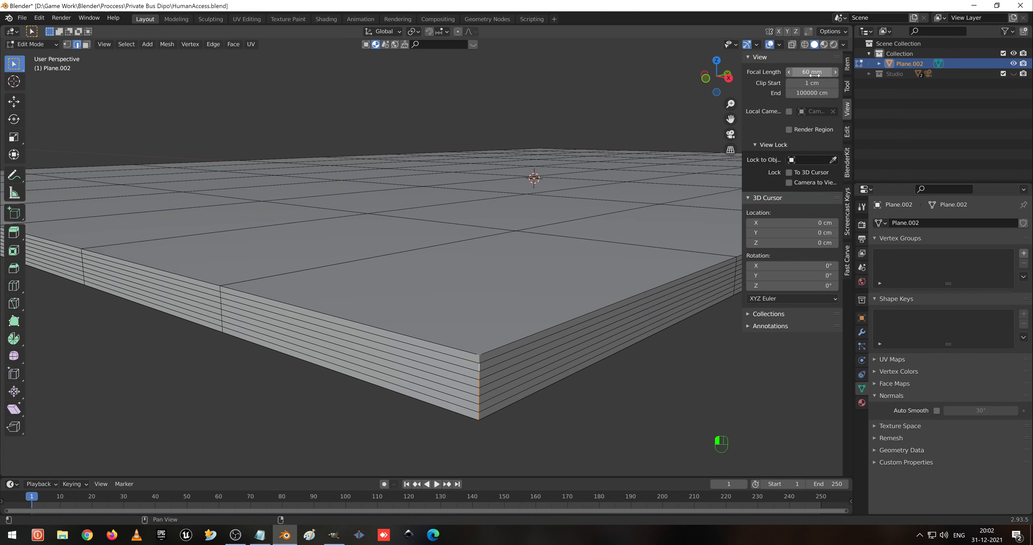
Try and undo side edge-loop selections, then orbit to view the gridded top.
{"action": "left_click", "coordinate": [483, 363], "text": "shift"}
{"action": "left_click", "coordinate": [485, 353], "text": "shift"}
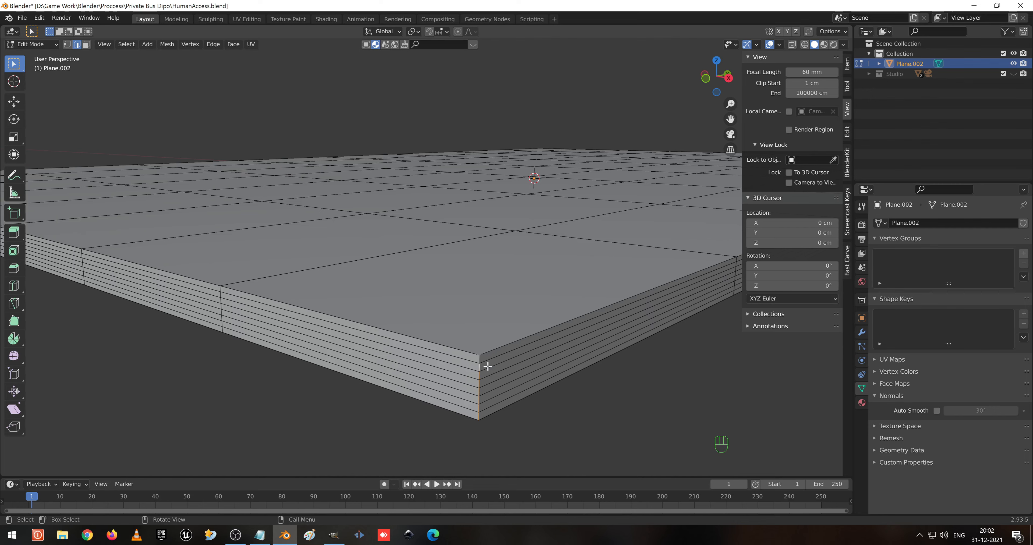
{"action": "scroll", "coordinate": [485, 362], "scroll_direction": "down", "scroll_amount": 5}
{"action": "middle_click_drag", "start_coordinate": [389, 229], "coordinate": [495, 286]}
{"action": "left_click", "coordinate": [519, 256], "text": "alt+shift"}
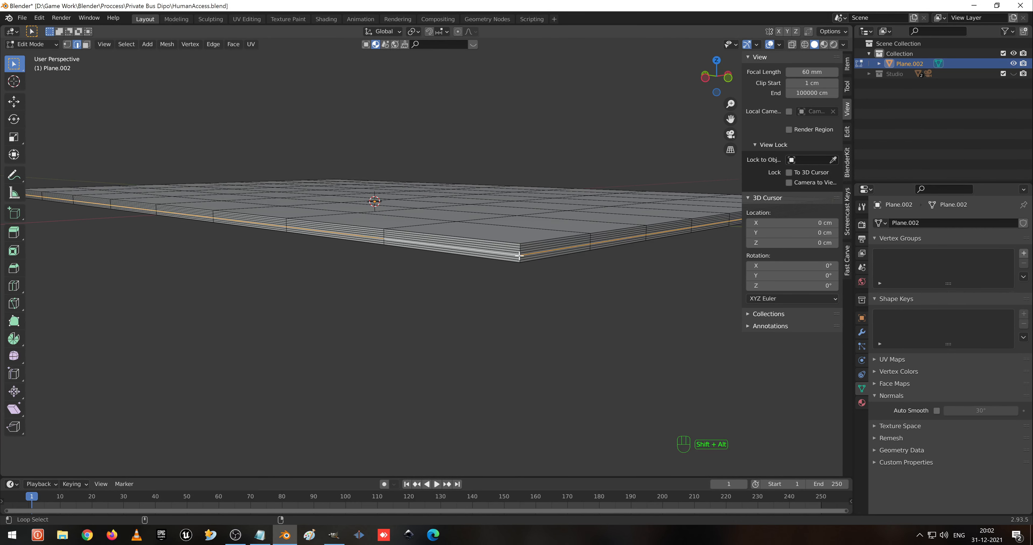
{"action": "left_click", "coordinate": [517, 258], "text": "alt+shift"}
{"action": "scroll", "coordinate": [523, 269], "scroll_direction": "up", "scroll_amount": 3}
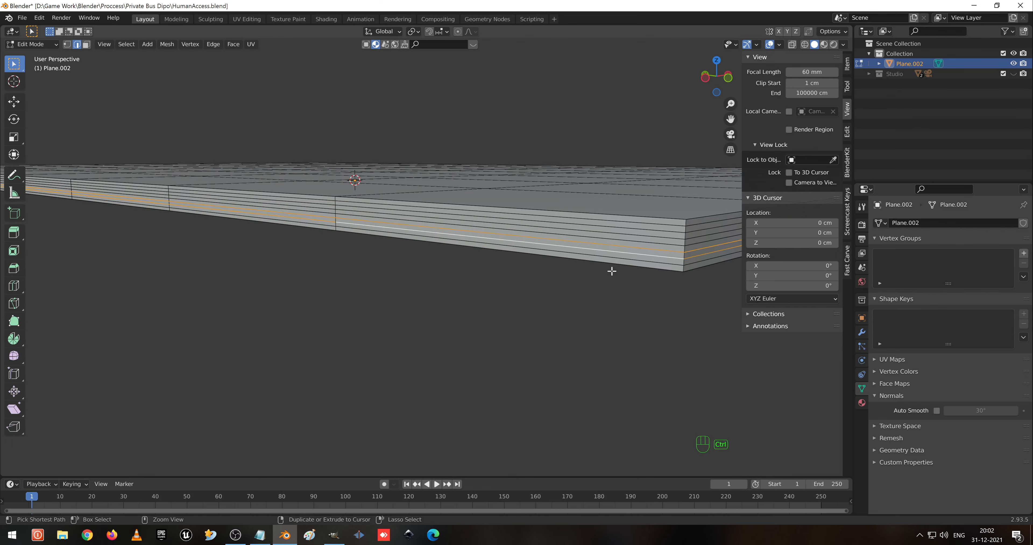
{"action": "key", "text": "ctrl+z"}
{"action": "key", "text": "ctrl+z"}
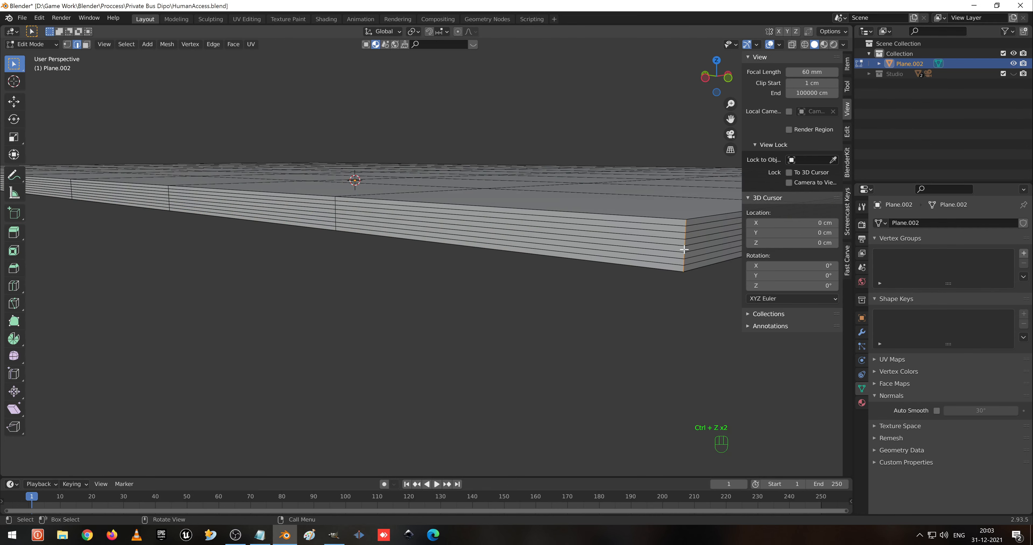
{"action": "scroll", "coordinate": [683, 250], "scroll_direction": "down", "scroll_amount": 4}
{"action": "middle_click_drag", "start_coordinate": [683, 249], "coordinate": [465, 258]}
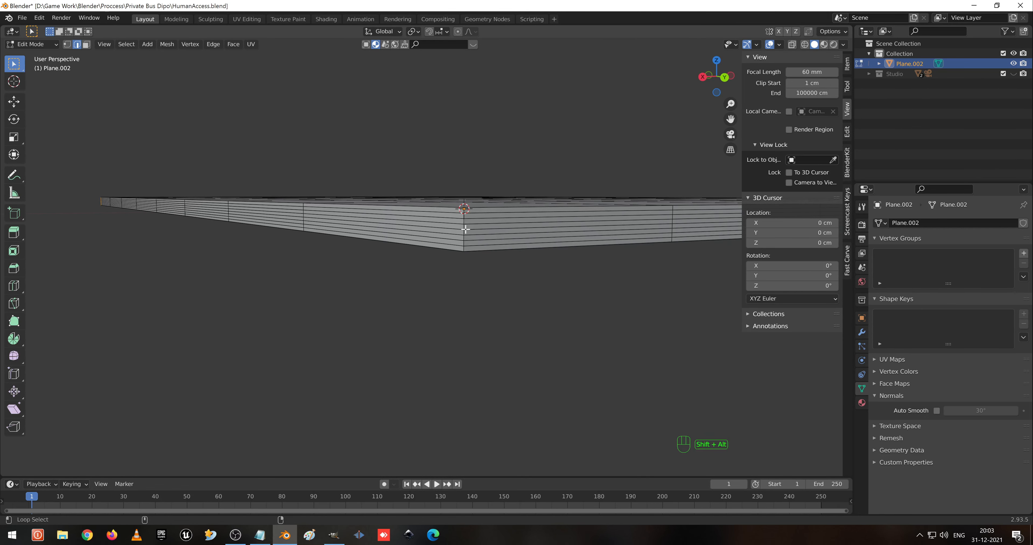
{"action": "middle_click_drag", "start_coordinate": [446, 220], "coordinate": [454, 231]}
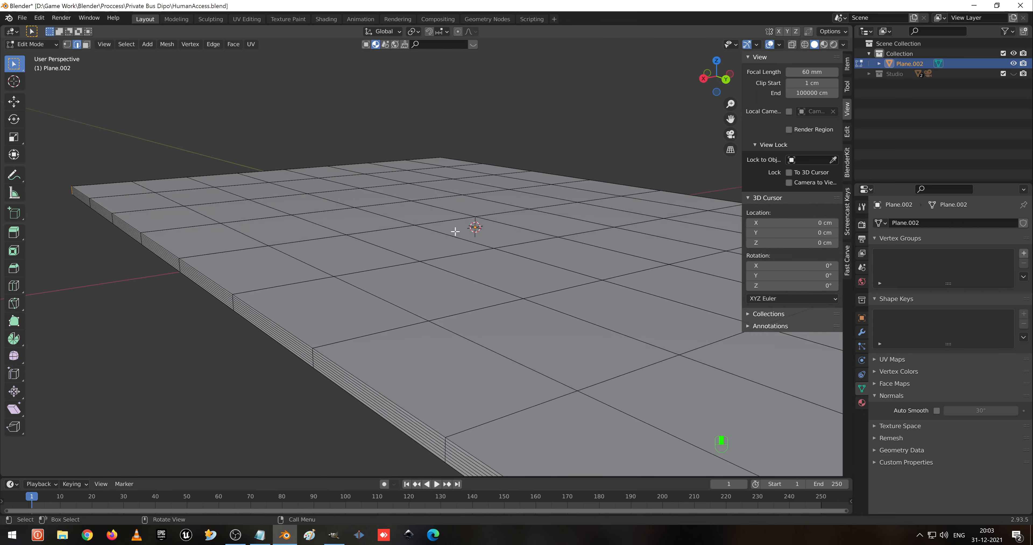
{"action": "scroll", "coordinate": [454, 231], "scroll_direction": "down", "scroll_amount": 1}
Confirm the corner bevel and apply smooth shading to the plate.
{"action": "key", "text": "ctrl+b"}
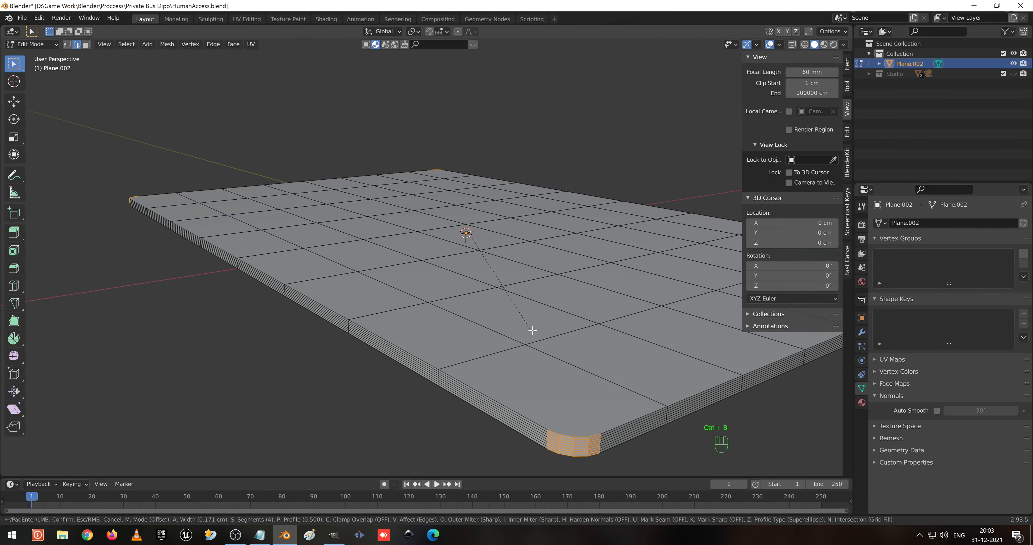
{"action": "left_click", "coordinate": [541, 328]}
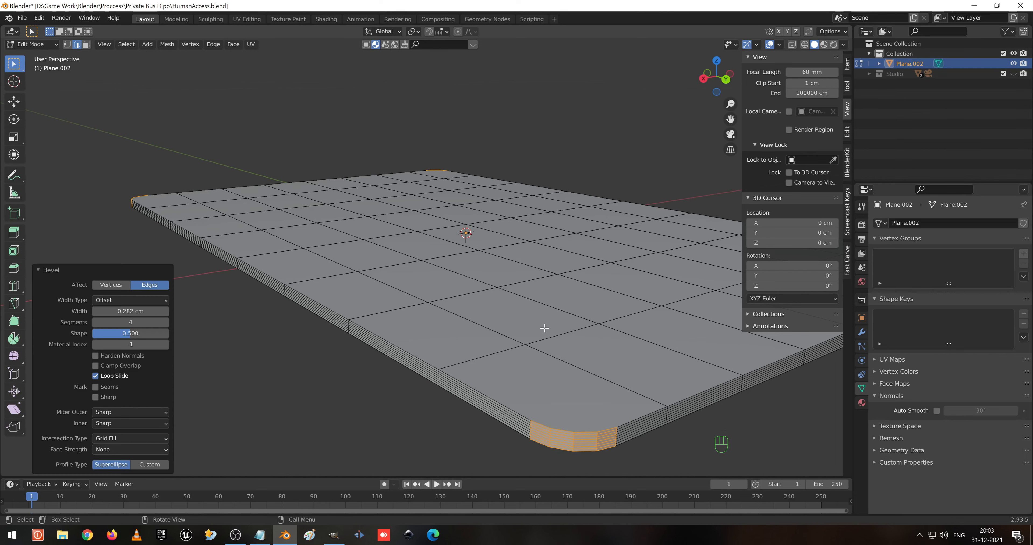
{"action": "key", "text": "Tab"}
{"action": "right_click", "coordinate": [543, 326]}
{"action": "left_click", "coordinate": [544, 327]}
Enable 30° Auto Smooth and add a level-3 subdivision.
{"action": "scroll", "coordinate": [526, 315], "scroll_direction": "down", "scroll_amount": 3}
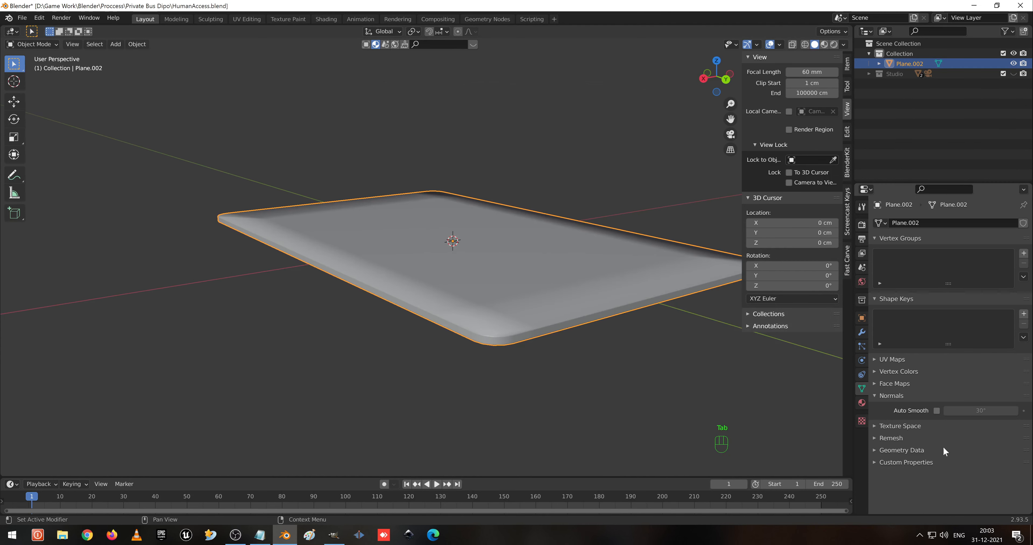
{"action": "left_click", "coordinate": [936, 410]}
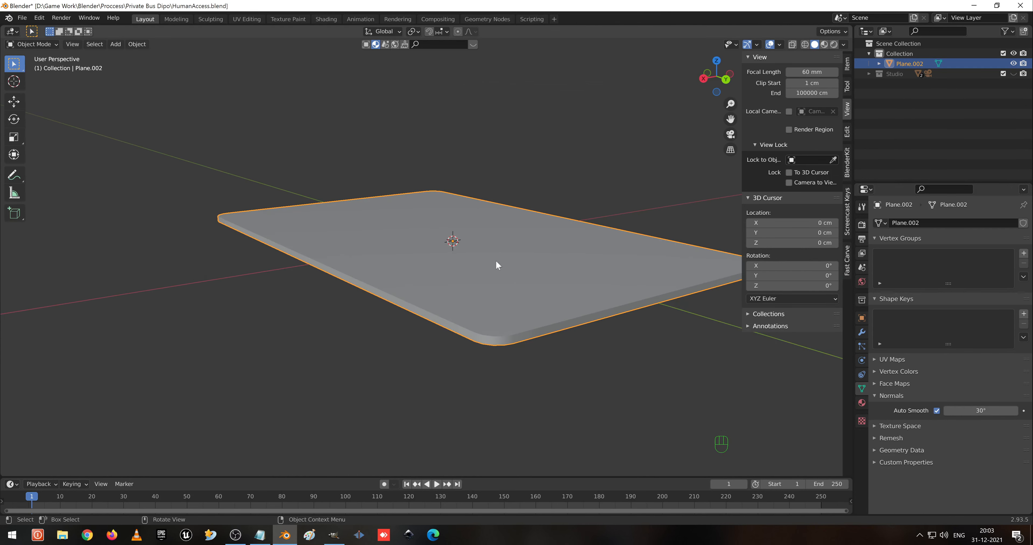
{"action": "mouse_move", "coordinate": [496, 265]}
{"action": "middle_mouse_down"}
{"action": "mouse_move", "coordinate": [580, 303]}
{"action": "mouse_move", "coordinate": [626, 295]}
{"action": "mouse_move", "coordinate": [460, 302]}
{"action": "mouse_move", "coordinate": [514, 297]}
{"action": "mouse_move", "coordinate": [488, 276]}
{"action": "mouse_move", "coordinate": [542, 303]}
{"action": "mouse_move", "coordinate": [536, 279]}
{"action": "mouse_move", "coordinate": [541, 304]}
{"action": "mouse_move", "coordinate": [549, 286]}
{"action": "mouse_move", "coordinate": [528, 258]}
{"action": "mouse_move", "coordinate": [530, 205]}
{"action": "mouse_move", "coordinate": [516, 156]}
{"action": "mouse_move", "coordinate": [514, 318]}
{"action": "mouse_move", "coordinate": [438, 266]}
{"action": "mouse_move", "coordinate": [504, 270]}
{"action": "middle_mouse_up"}
{"action": "key", "text": "ctrl+3"}
Save HumanAccess.blend and switch to a top-down view of the plate.
{"action": "key", "text": "ctrl+s"}
{"action": "scroll", "coordinate": [438, 266], "scroll_direction": "down", "scroll_amount": 2}
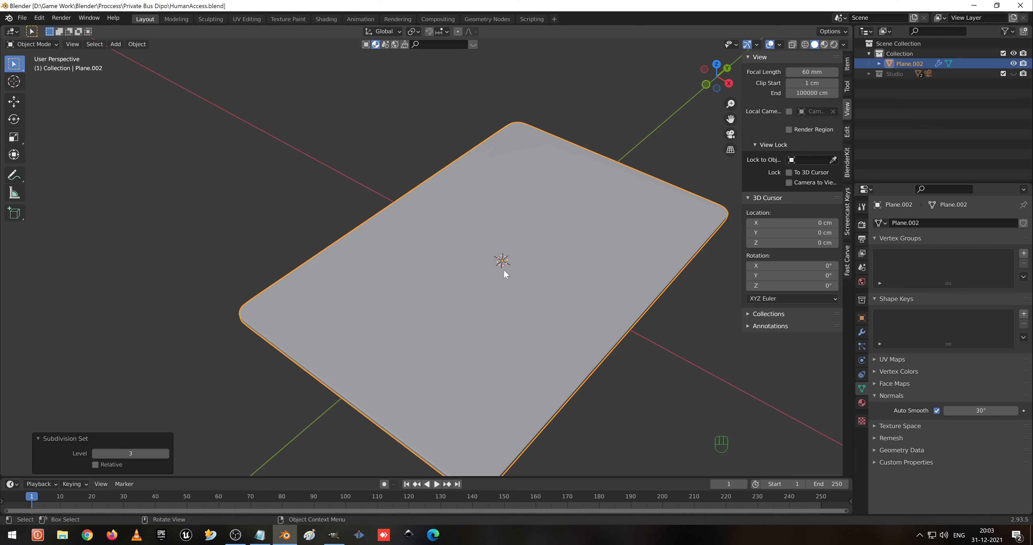
{"action": "middle_click_drag", "start_coordinate": [504, 274], "coordinate": [575, 267]}
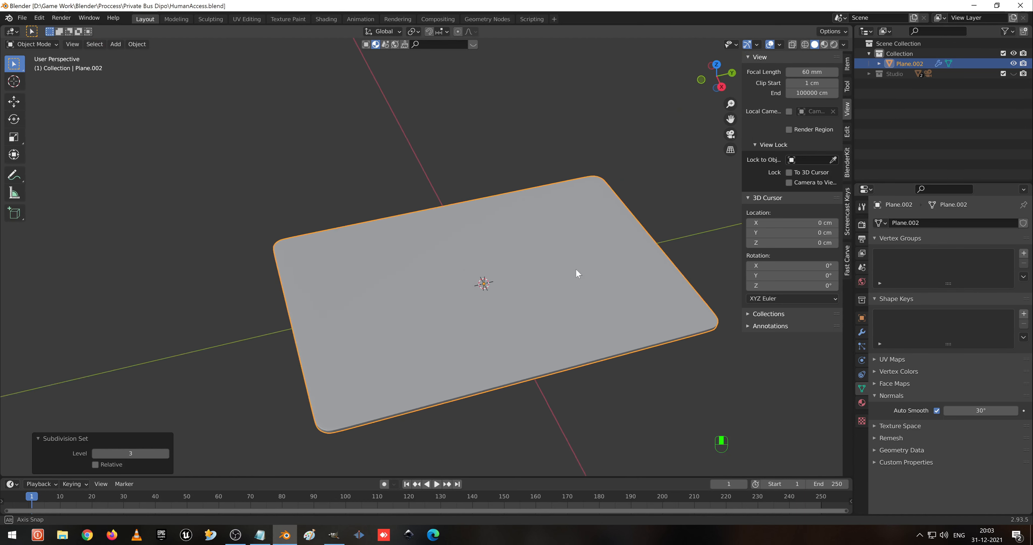
{"action": "key", "text": "KP_7"}
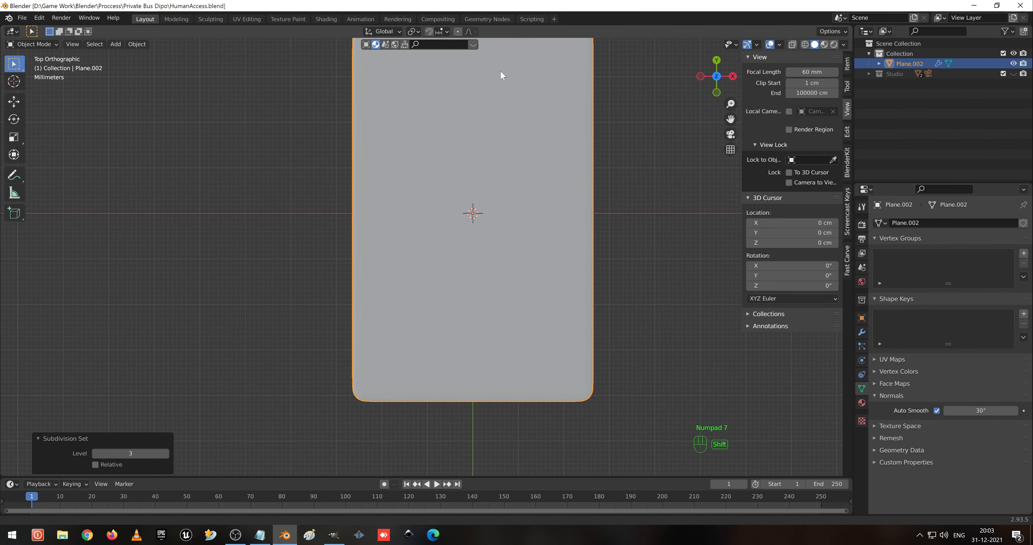
Add a cube mesh at the plate's centre.
{"action": "key", "text": "shift+a"}
{"action": "mouse_move", "coordinate": [513, 190]}
{"action": "left_click", "coordinate": [541, 200]}
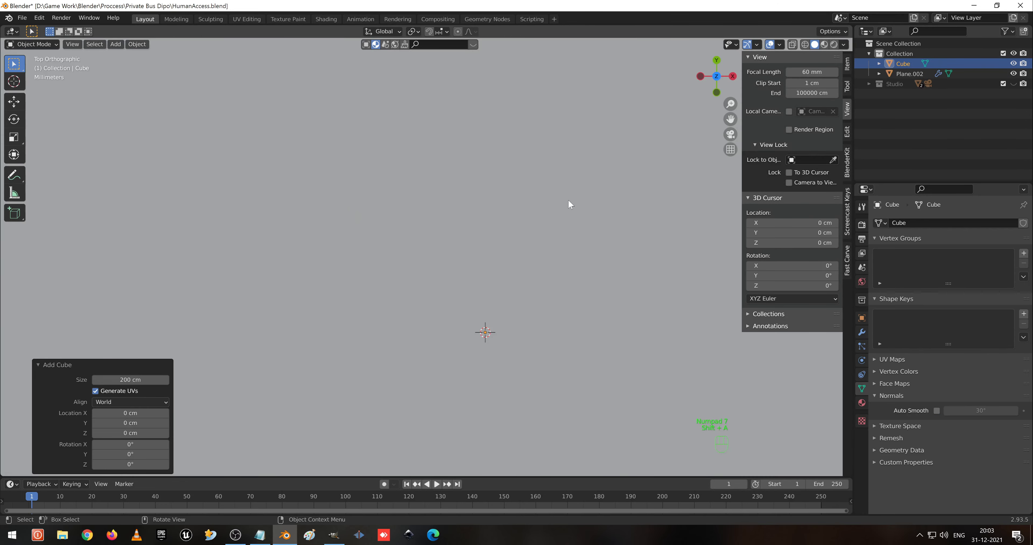
{"action": "key", "text": "s"}
{"action": "right_click", "coordinate": [468, 322]}
Set the cube's dimensions to 2 × 2 × 2 cm in the Item panel.
{"action": "left_click", "coordinate": [847, 63]}
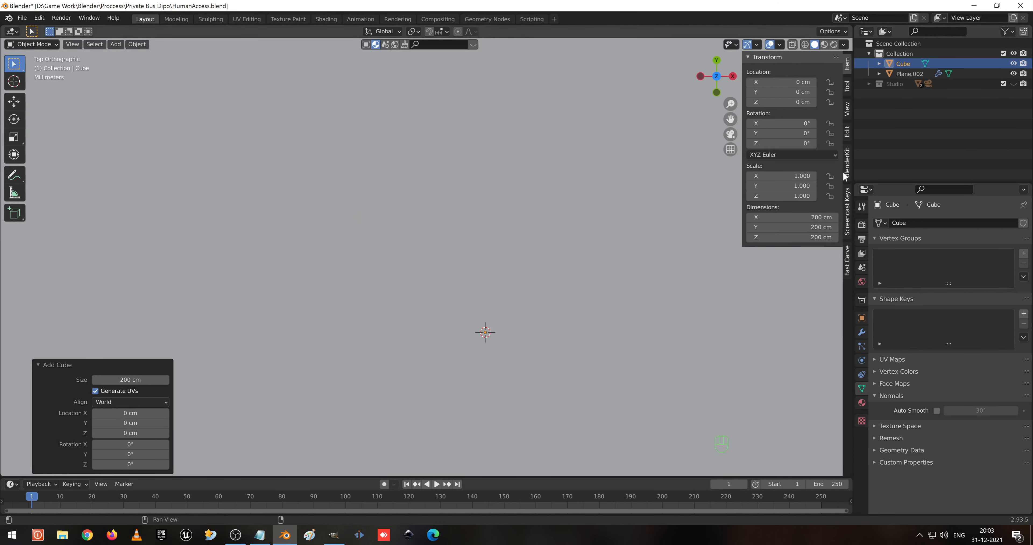
{"action": "left_click", "coordinate": [792, 217]}
{"action": "type", "text": "2"}
{"action": "key", "text": "Tab"}
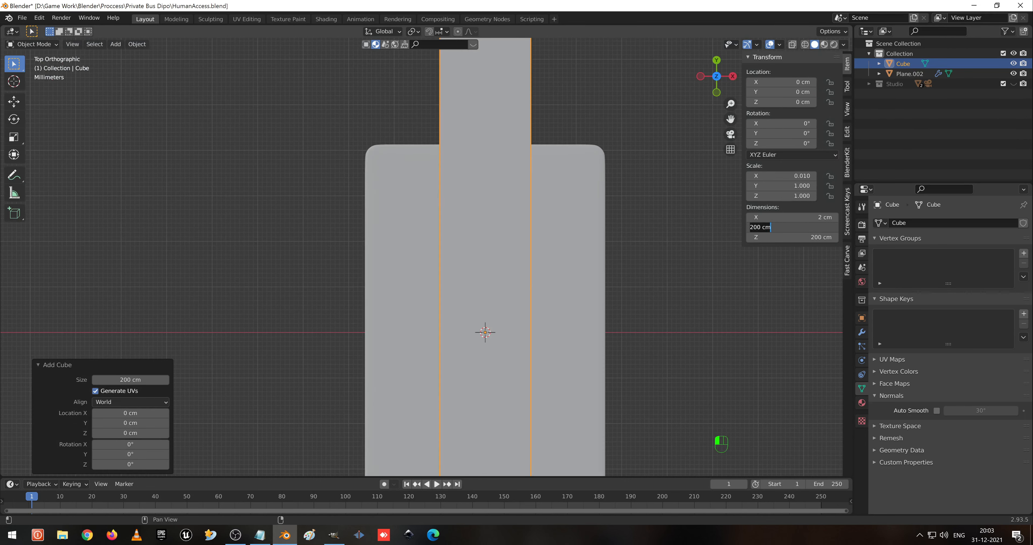
{"action": "type", "text": "2"}
{"action": "key", "text": "Tab"}
{"action": "type", "text": "2"}
{"action": "key", "text": "Tab"}
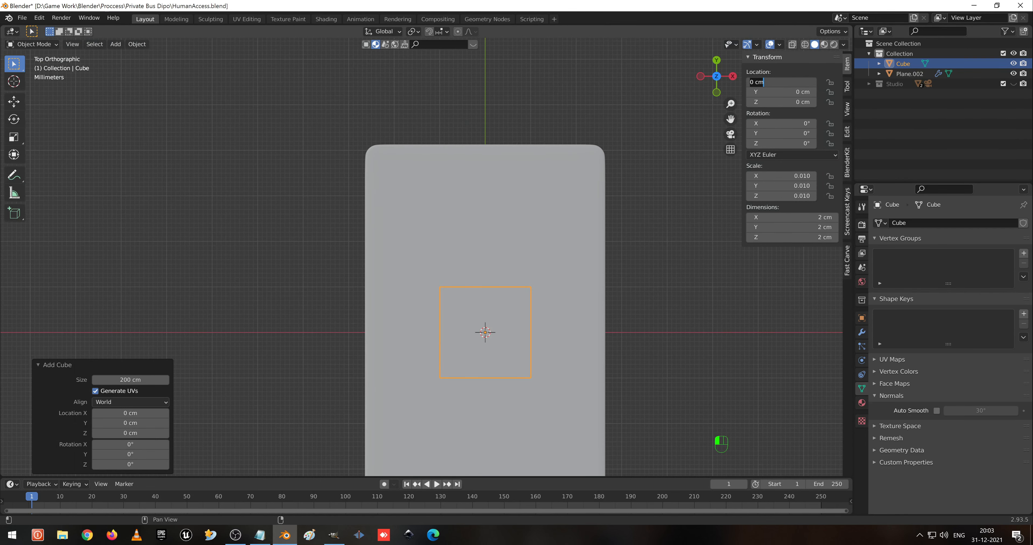
Resize the cube to 1 × 1.5 × 1 cm.
{"action": "left_click", "coordinate": [792, 216]}
{"action": "type", "text": "1"}
{"action": "key", "text": "Tab"}
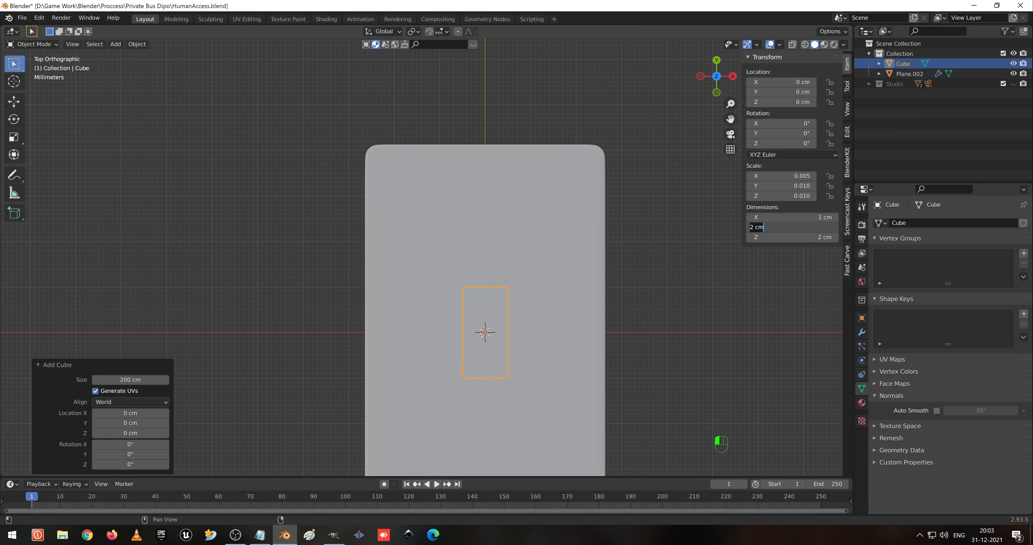
{"action": "type", "text": "1."}
{"action": "key", "text": "Tab"}
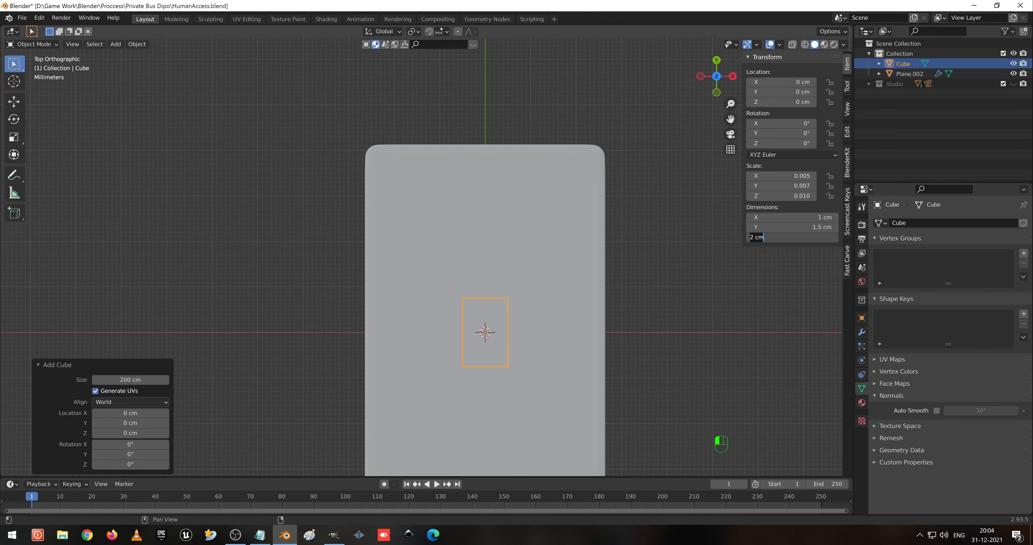
{"action": "type", "text": "1"}
{"action": "key", "text": "Return"}
{"action": "middle_click_drag", "start_coordinate": [509, 342], "coordinate": [430, 375]}
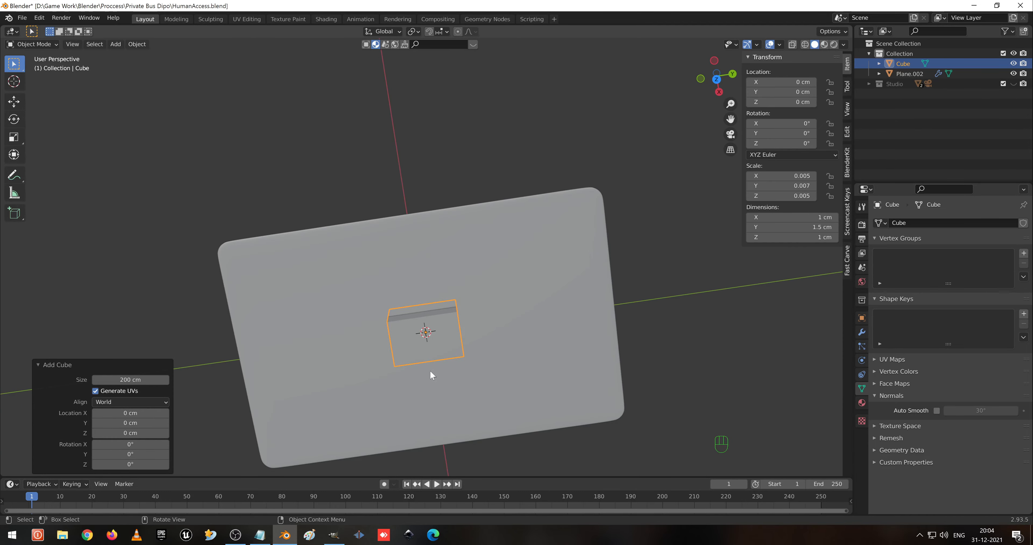
Inspect the cube from top and side views in see-through wireframe.
{"action": "key", "text": "KP_7"}
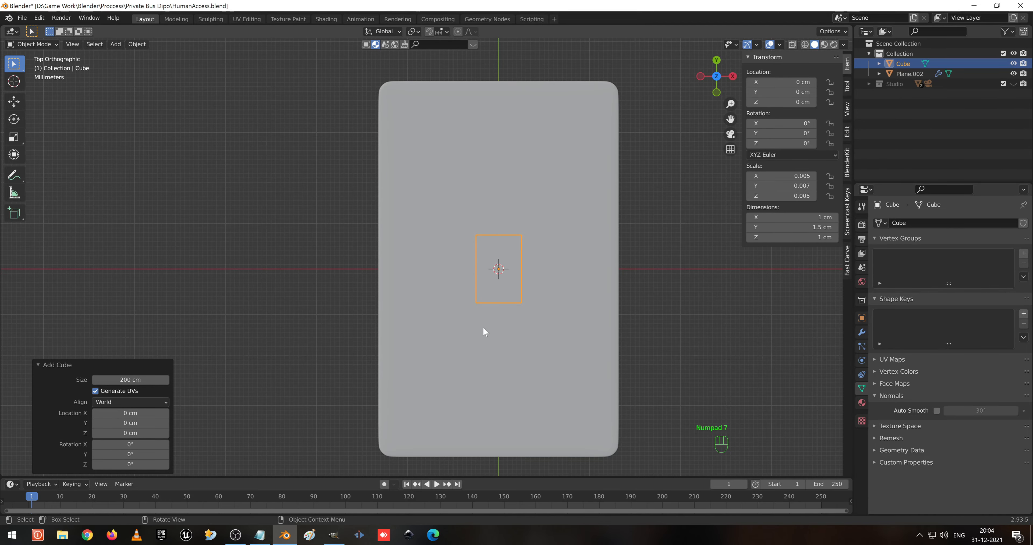
{"action": "key", "text": "KP_3"}
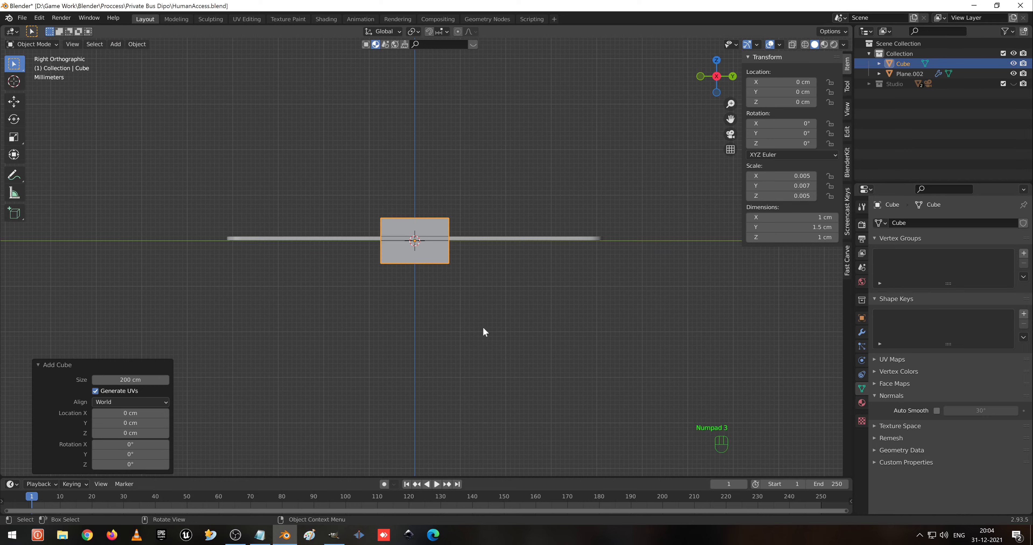
{"action": "key", "text": "KP_7"}
{"action": "key", "text": "shift+z"}
{"action": "key", "text": "shift+z"}
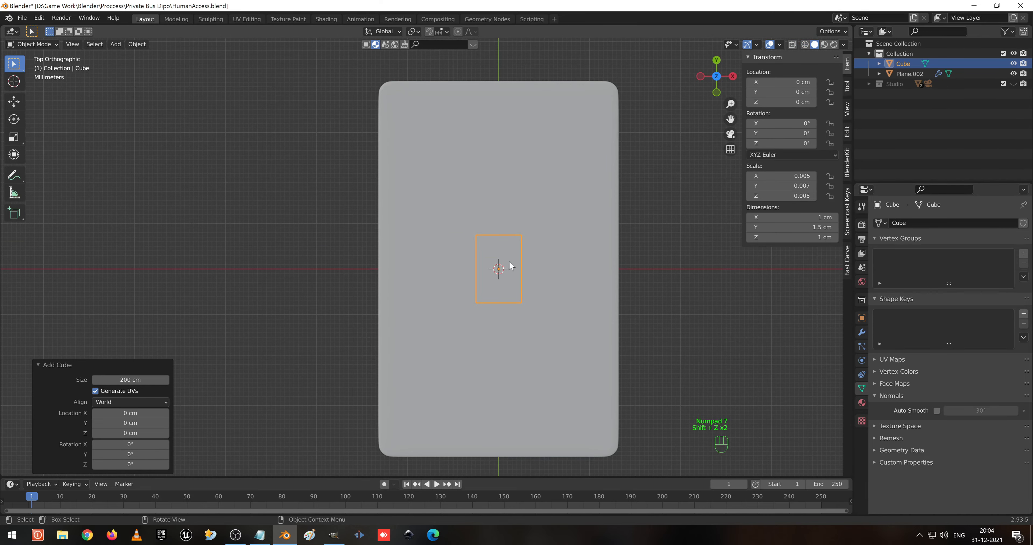
{"action": "middle_click_drag", "start_coordinate": [523, 221], "coordinate": [507, 212], "text": "shift"}
Keep the cube's width at 1 cm and set its Y dimension to 1.2 cm.
{"action": "left_click", "coordinate": [782, 221]}
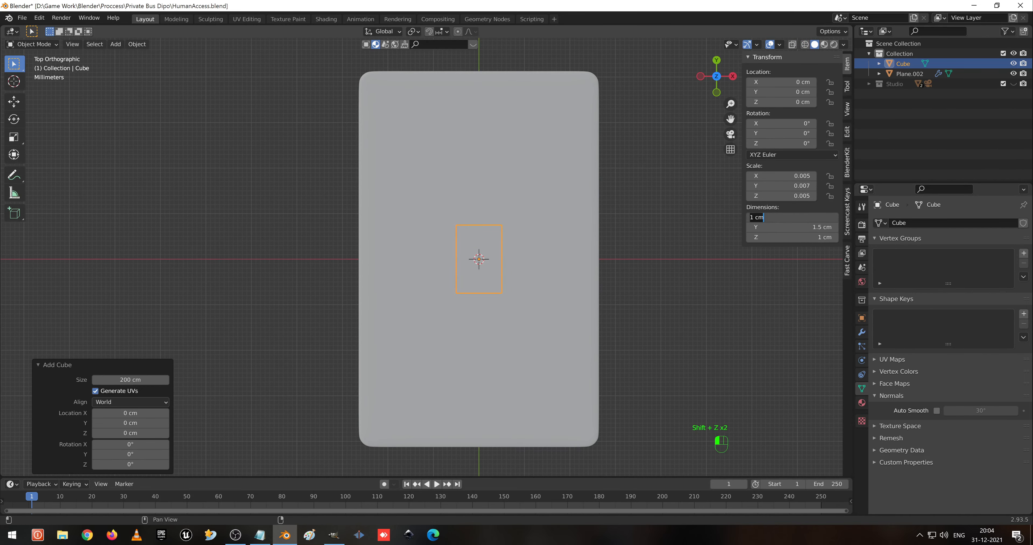
{"action": "left_click", "coordinate": [791, 227]}
{"action": "left_click", "coordinate": [790, 227]}
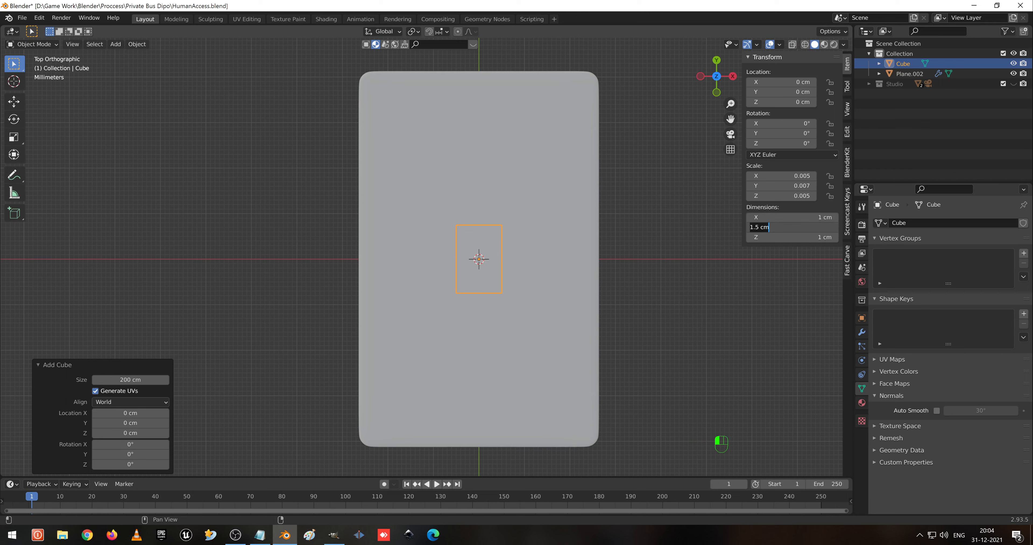
{"action": "type", "text": "1"}
{"action": "key", "text": "Return"}
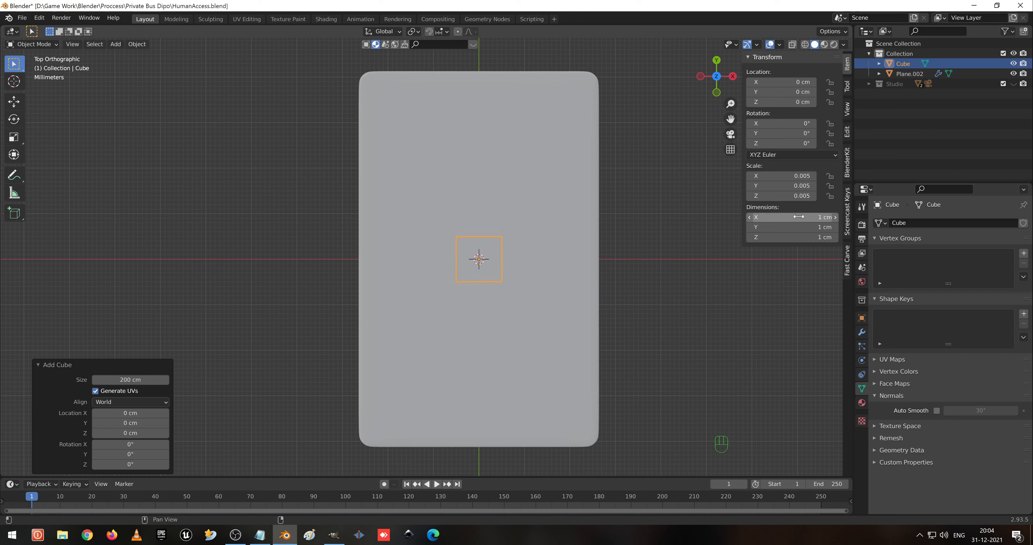
{"action": "left_click", "coordinate": [791, 227]}
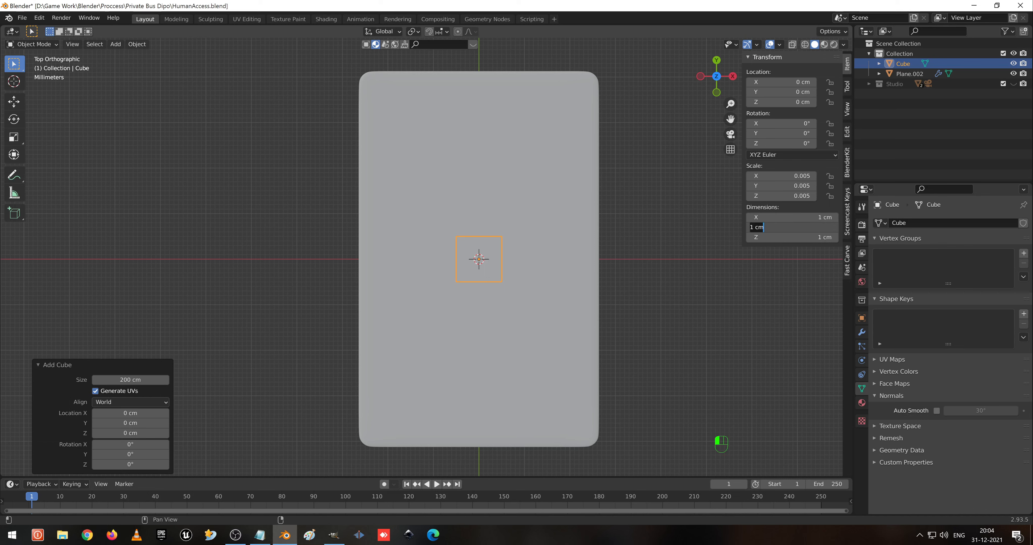
{"action": "type", "text": "1.2"}
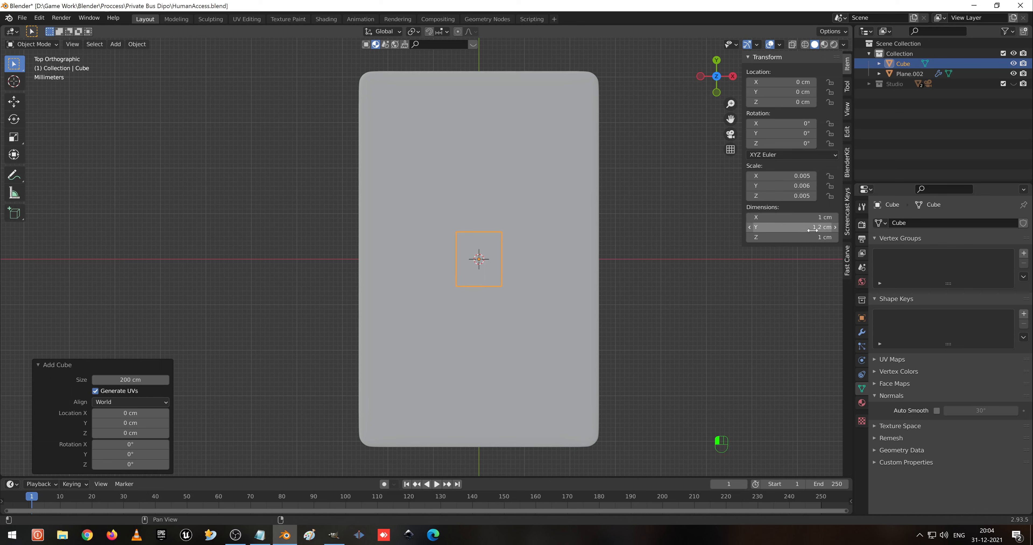
{"action": "key", "text": "Return"}
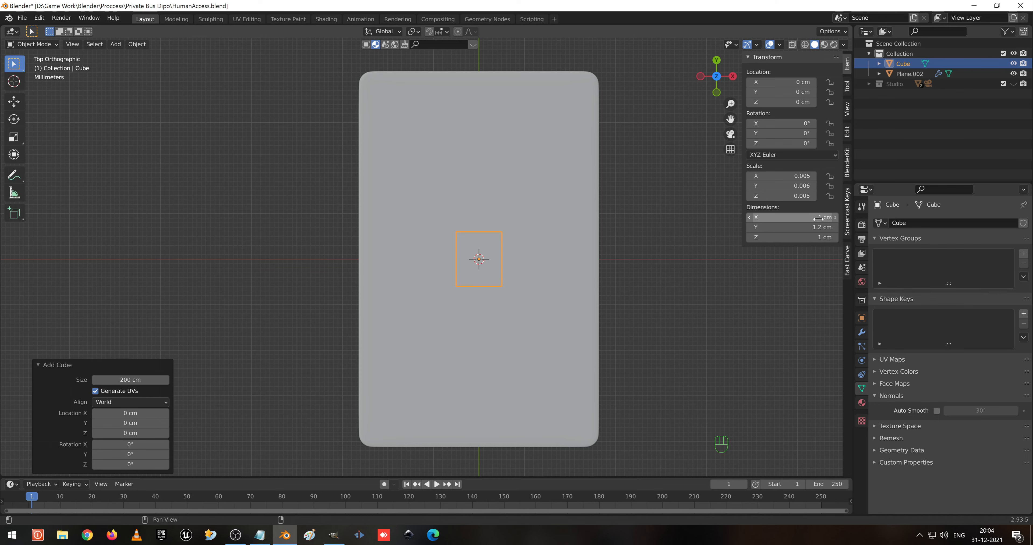
Set the cube's Z dimension to 0.5 cm and view it in perspective.
{"action": "left_click", "coordinate": [802, 237]}
{"action": "type", "text": "0."}
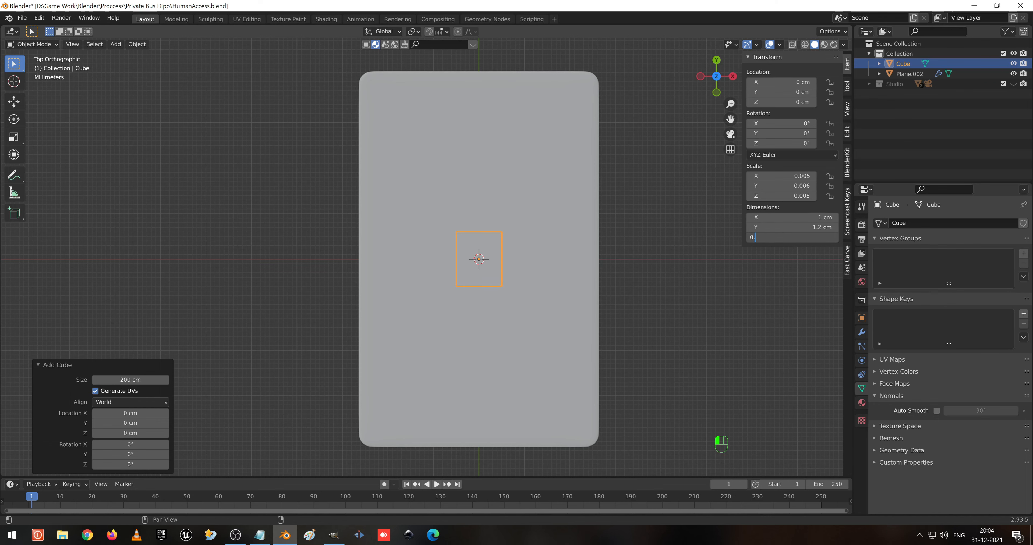
{"action": "type", "text": "5"}
{"action": "key", "text": "Return"}
{"action": "middle_click_drag", "start_coordinate": [766, 257], "coordinate": [643, 221]}
{"action": "left_click", "coordinate": [814, 239]}
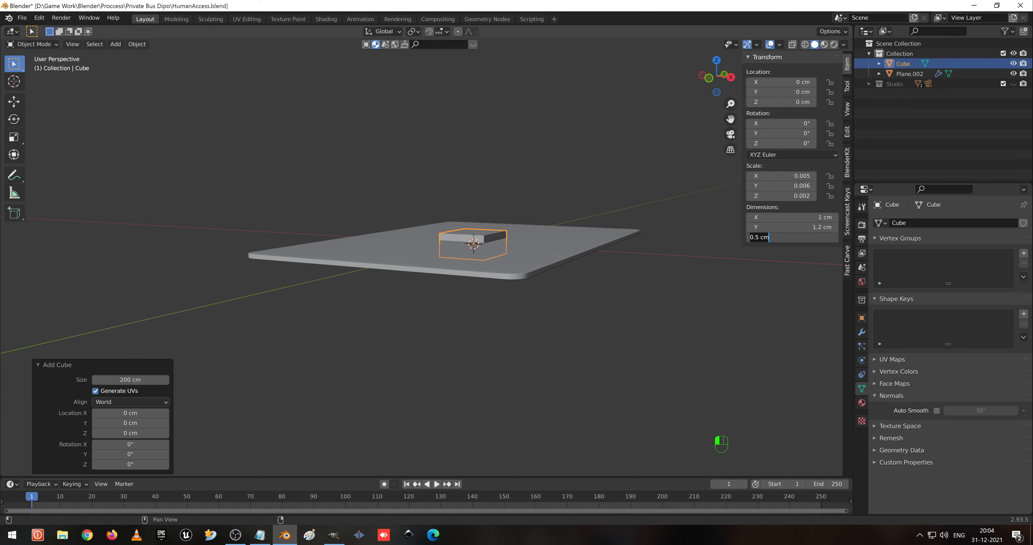
Try cube heights of 0.1 cm and then 0.2 cm, viewing from the side.
{"action": "type", "text": "0.1"}
{"action": "key", "text": "Return"}
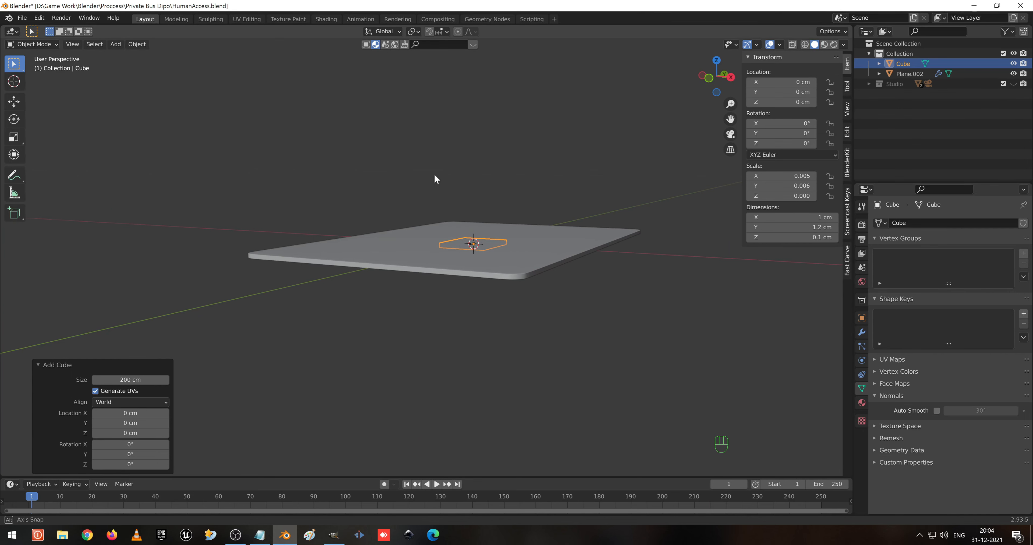
{"action": "middle_click_drag", "start_coordinate": [434, 175], "coordinate": [395, 126]}
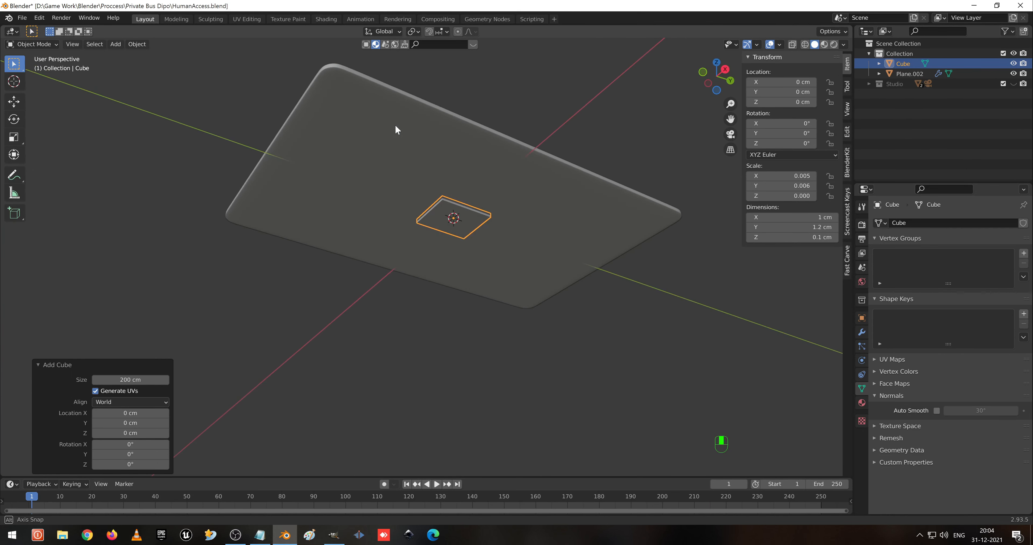
{"action": "left_click", "coordinate": [792, 237]}
{"action": "type", "text": "0.2"}
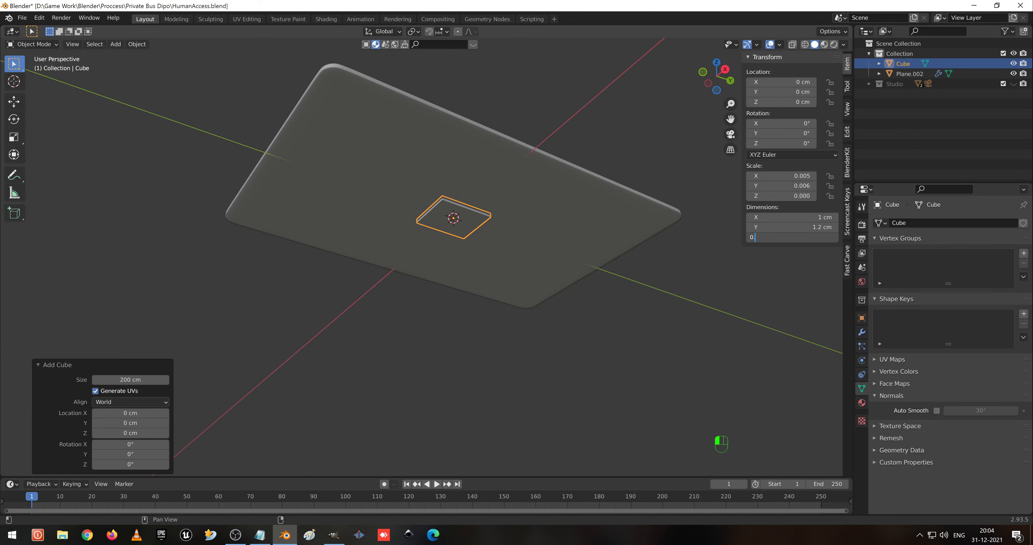
{"action": "key", "text": "Return"}
{"action": "middle_click_drag", "start_coordinate": [512, 188], "coordinate": [482, 240]}
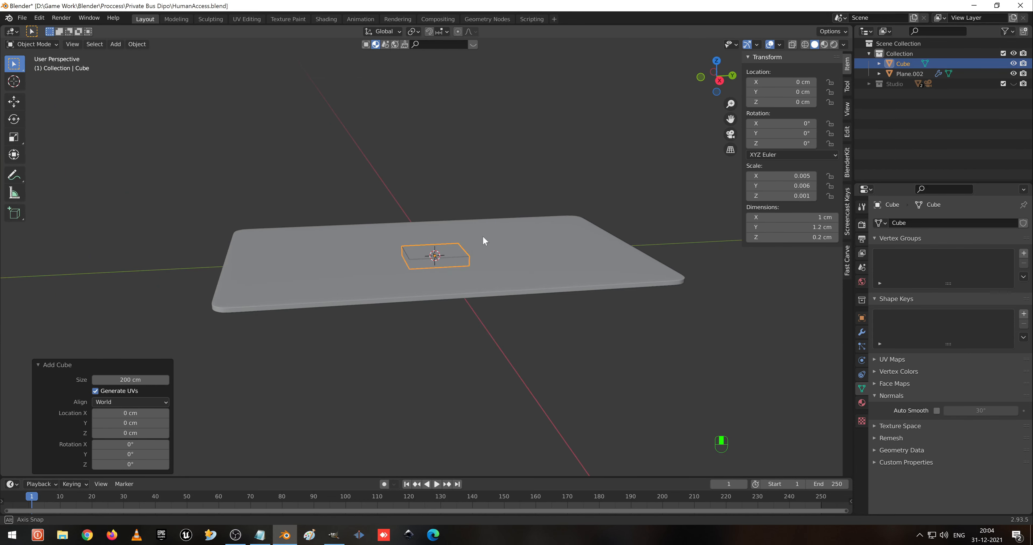
{"action": "scroll", "coordinate": [482, 238], "scroll_direction": "up", "scroll_amount": 5}
{"action": "middle_click_drag", "start_coordinate": [543, 257], "coordinate": [529, 213]}
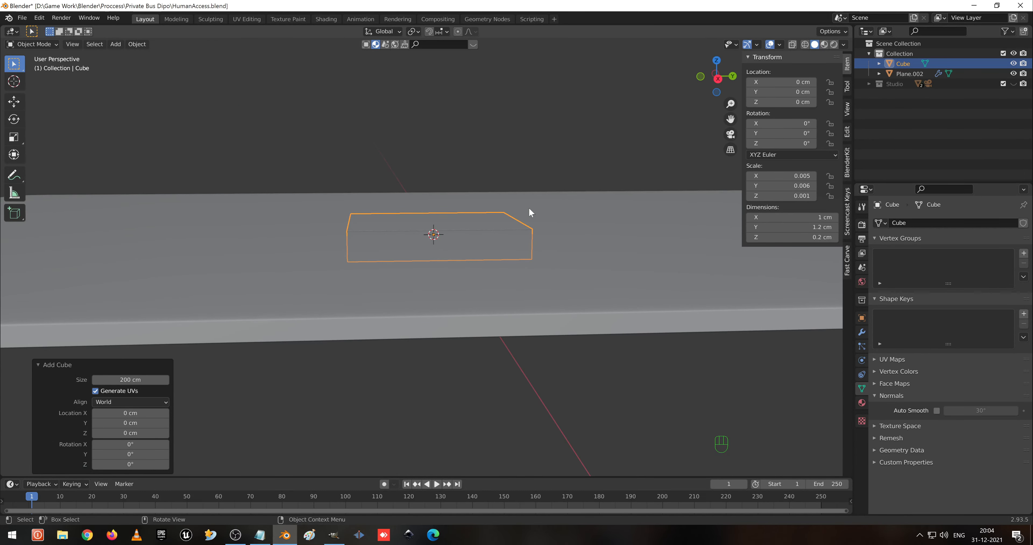
Check the plate's thickness, then set the cube's Z dimension to 0.0973 cm.
{"action": "left_click", "coordinate": [542, 304]}
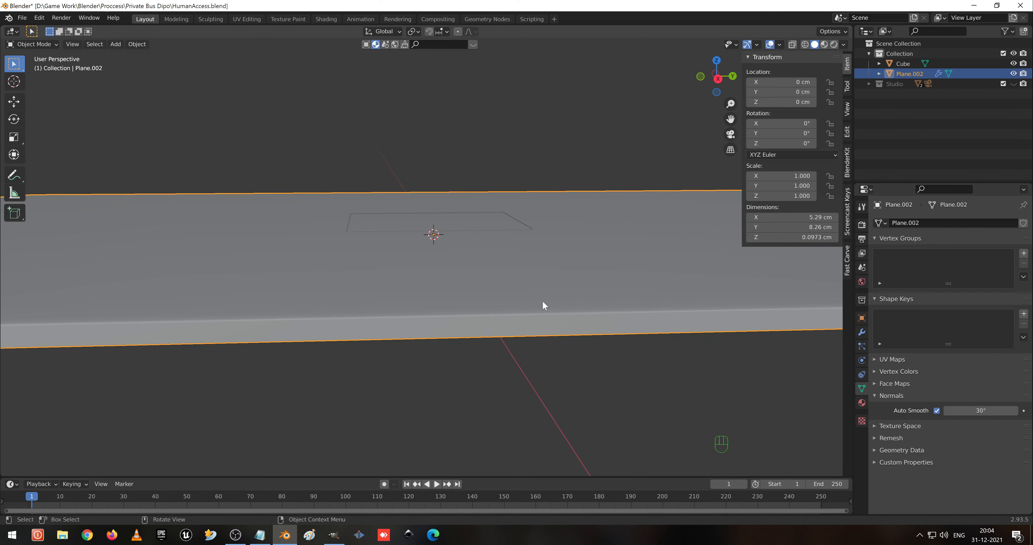
{"action": "left_click", "coordinate": [471, 224]}
{"action": "double_click", "coordinate": [791, 237]}
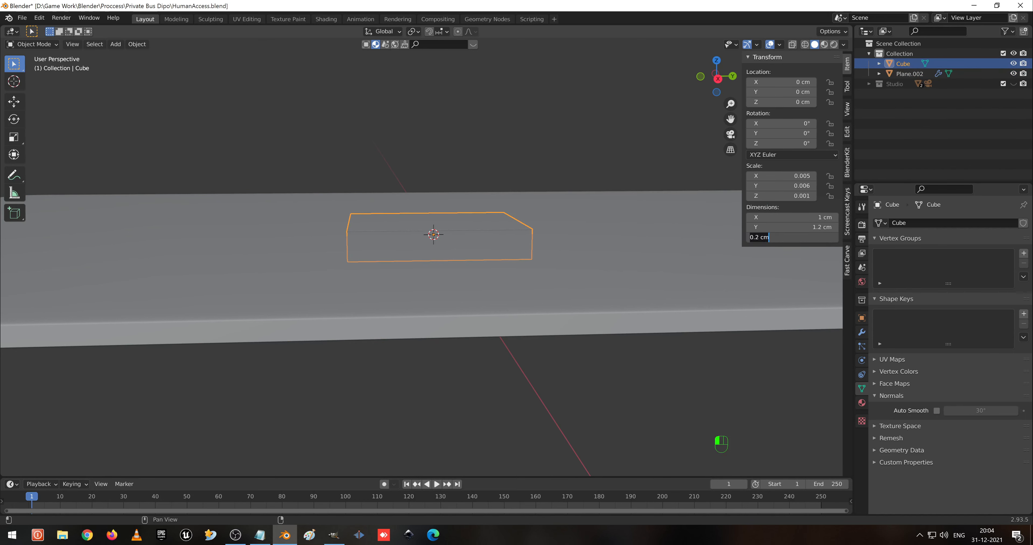
{"action": "type", "text": "0.097"}
{"action": "key", "text": "Return"}
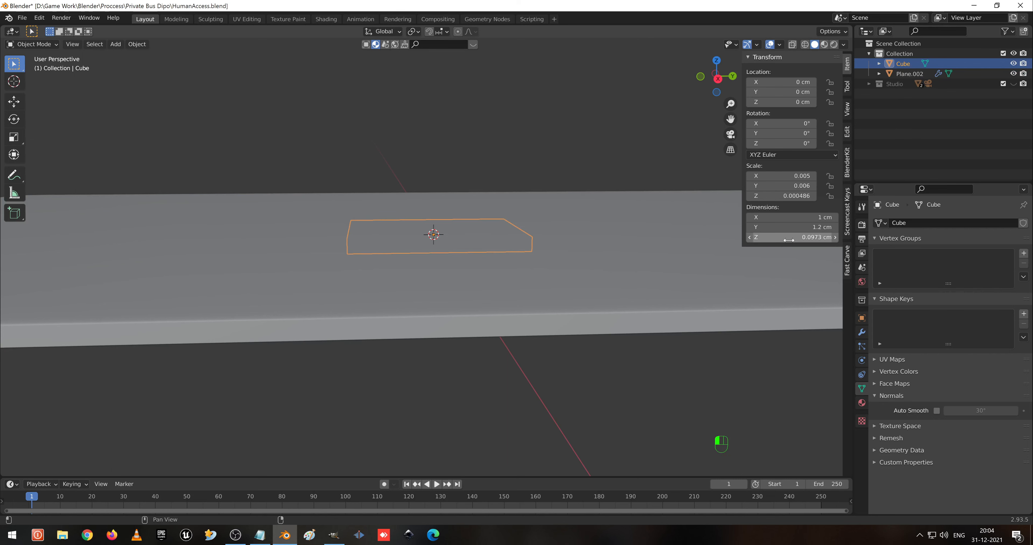
{"action": "middle_click_drag", "start_coordinate": [550, 257], "coordinate": [525, 223]}
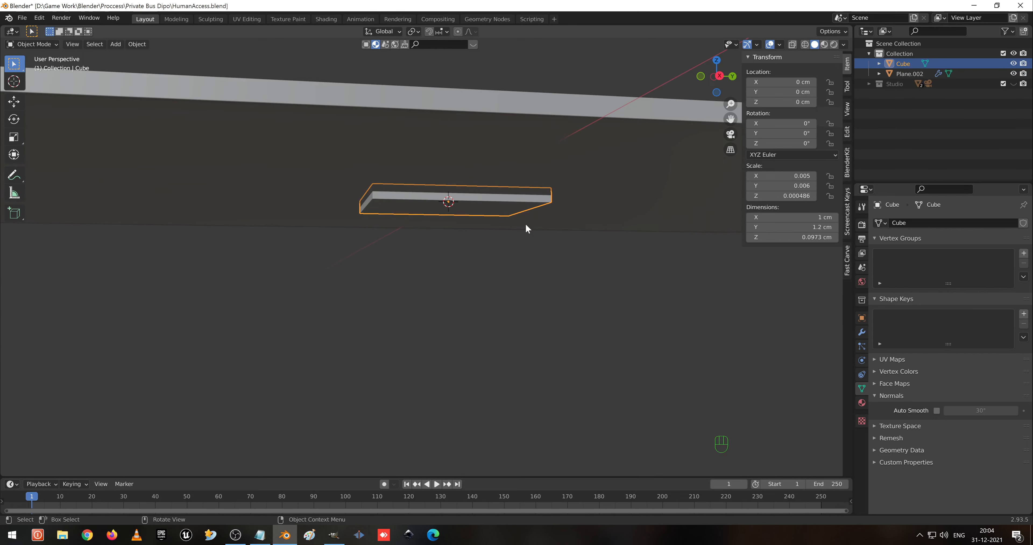
Try vertical moves on the cube, leaving it in place.
{"action": "key", "text": "g"}
{"action": "key", "text": "z"}
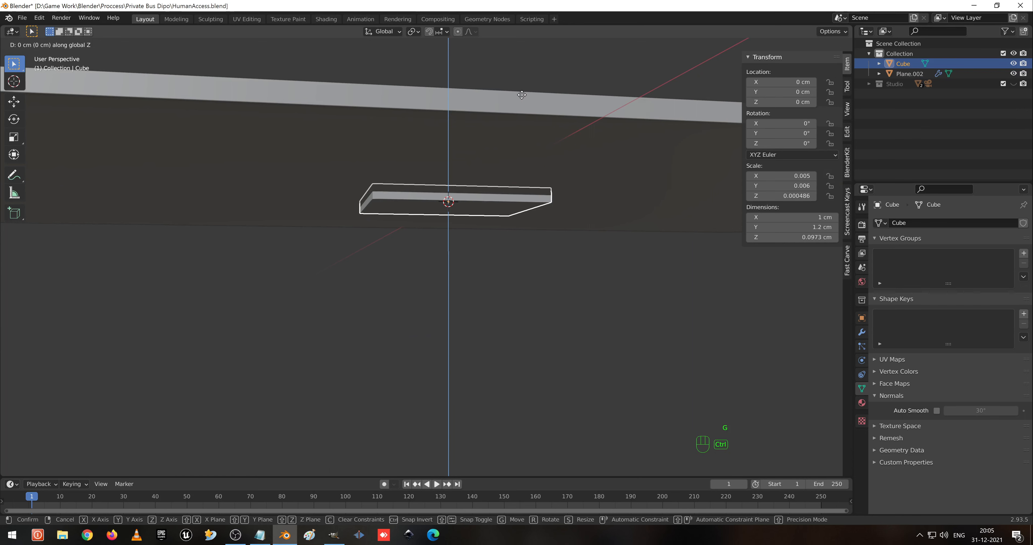
{"action": "left_click", "coordinate": [521, 89]}
{"action": "middle_click_drag", "start_coordinate": [521, 90], "coordinate": [512, 149]}
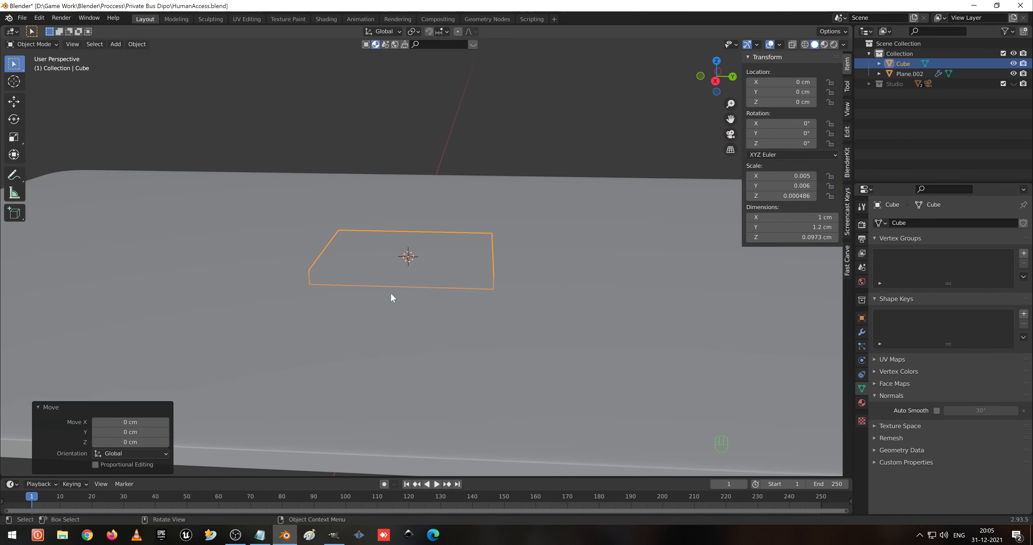
{"action": "middle_click_drag", "start_coordinate": [392, 294], "coordinate": [426, 272]}
{"action": "key", "text": "g"}
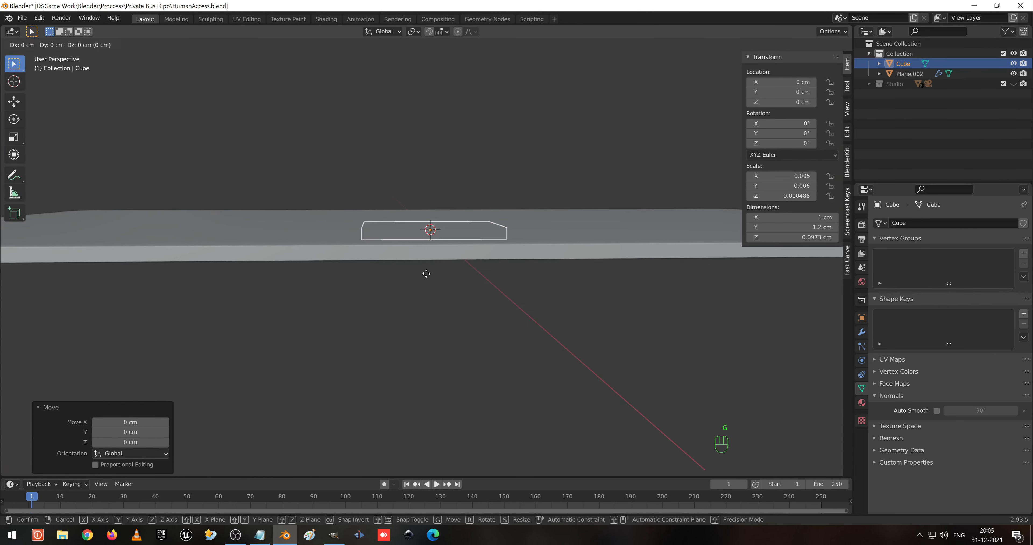
{"action": "key", "text": "z"}
{"action": "left_click", "coordinate": [430, 252]}
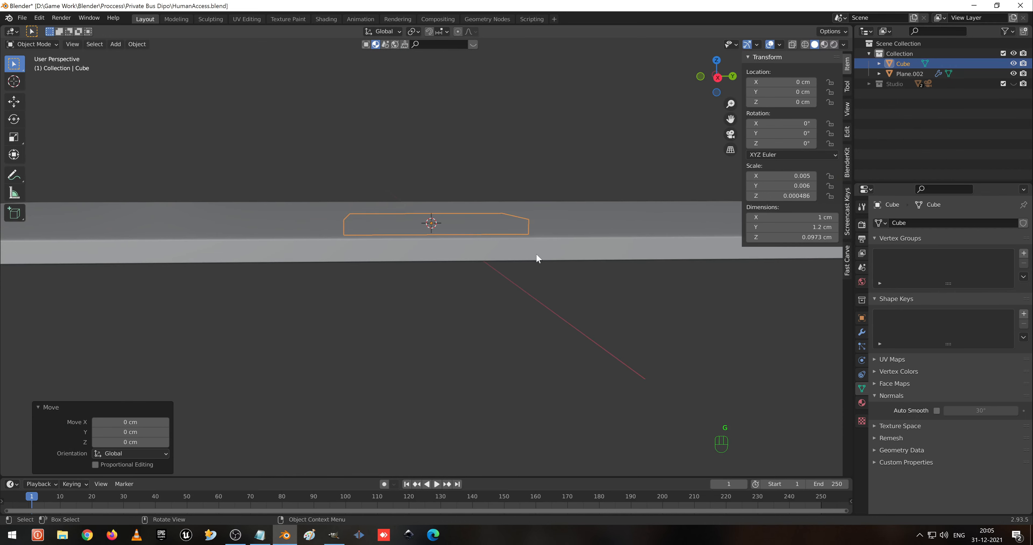
Frame the cube in a see-through right-side view.
{"action": "key", "text": "shift+z"}
{"action": "key", "text": "KP_3"}
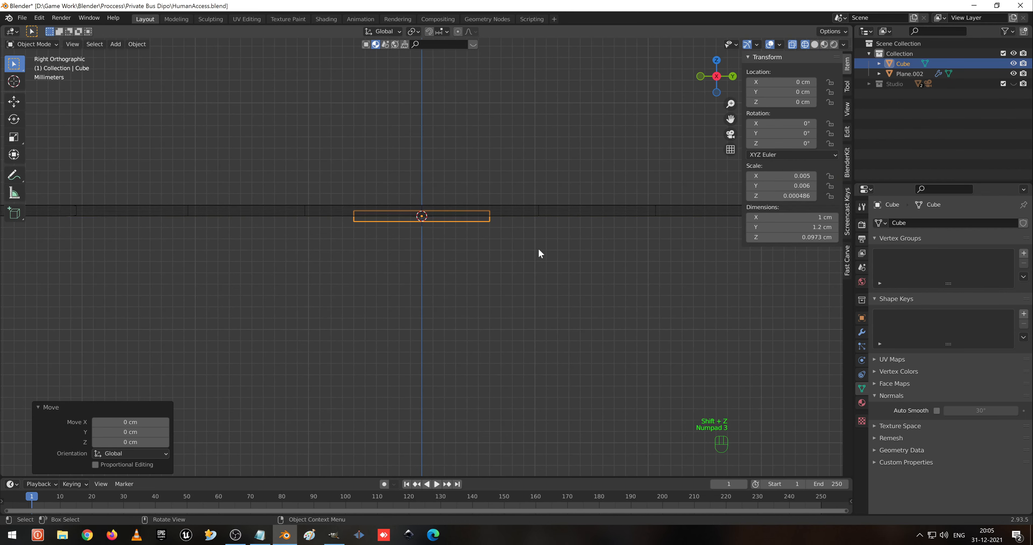
{"action": "key", "text": "KP_Decimal"}
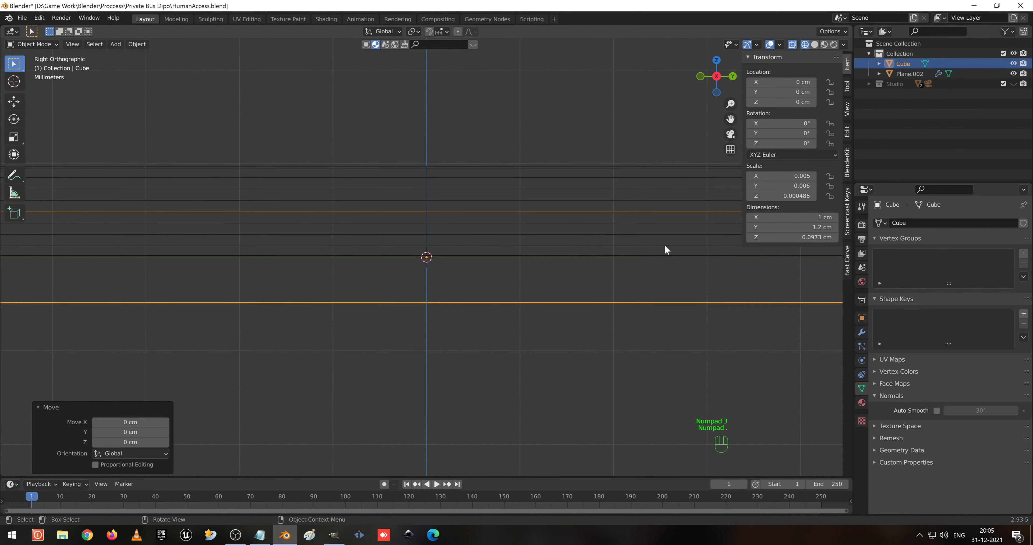
{"action": "middle_click_drag", "start_coordinate": [664, 245], "coordinate": [575, 257]}
{"action": "key", "text": "KP_3"}
Raise the cube 0.049339 cm along Z and scale its height by 1.05.
{"action": "key", "text": "g"}
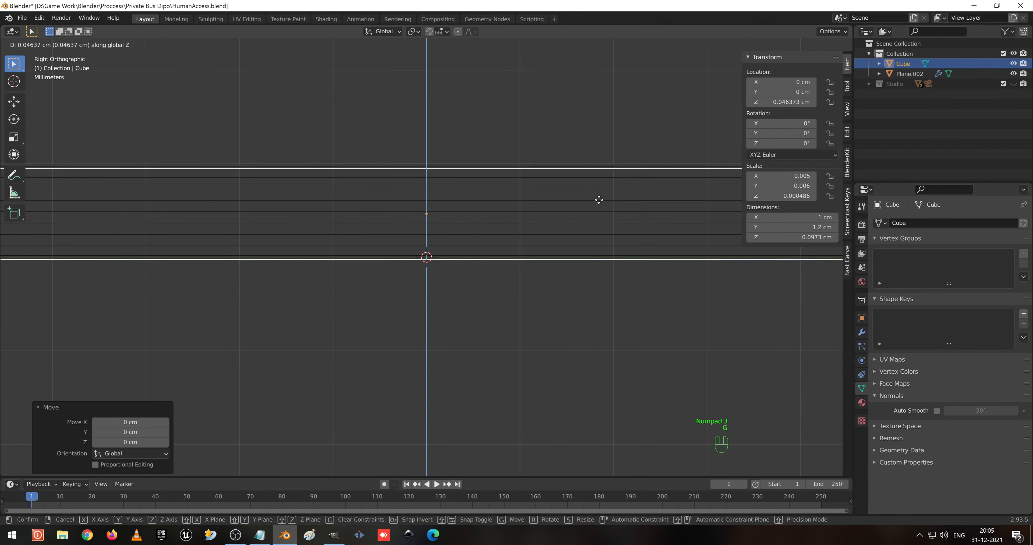
{"action": "left_click", "coordinate": [598, 197]}
{"action": "key", "text": "s"}
{"action": "key", "text": "z"}
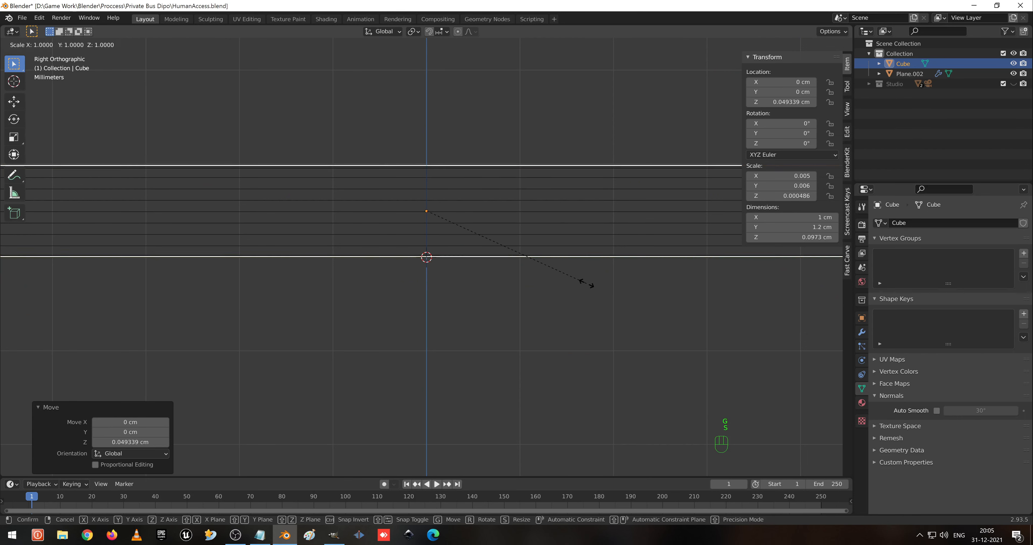
{"action": "left_click", "coordinate": [595, 285]}
{"action": "middle_click_drag", "start_coordinate": [595, 287], "coordinate": [558, 195]}
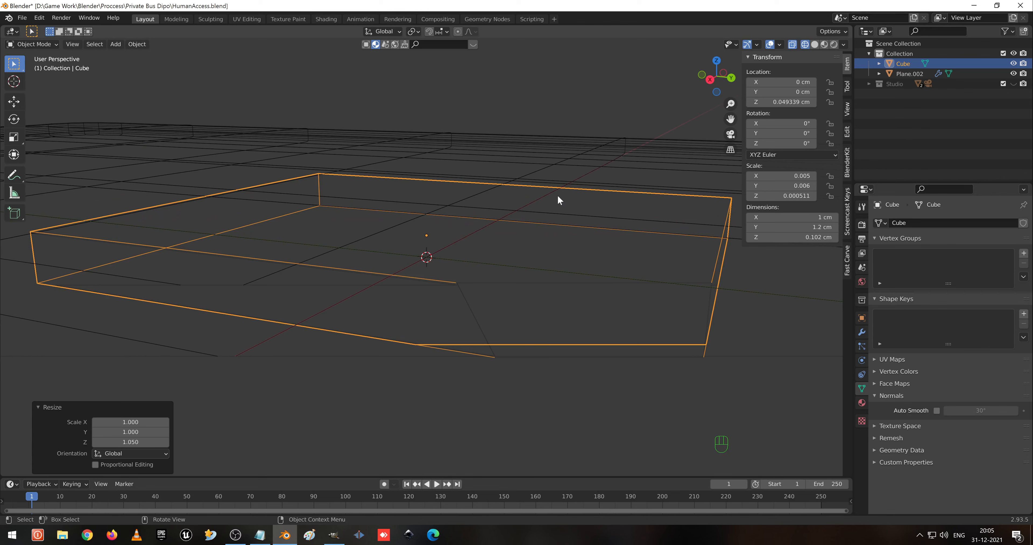
Undo the thickness change and return to a solid top-down view.
{"action": "scroll", "coordinate": [553, 210], "scroll_direction": "down", "scroll_amount": 1}
{"action": "key", "text": "ctrl+z"}
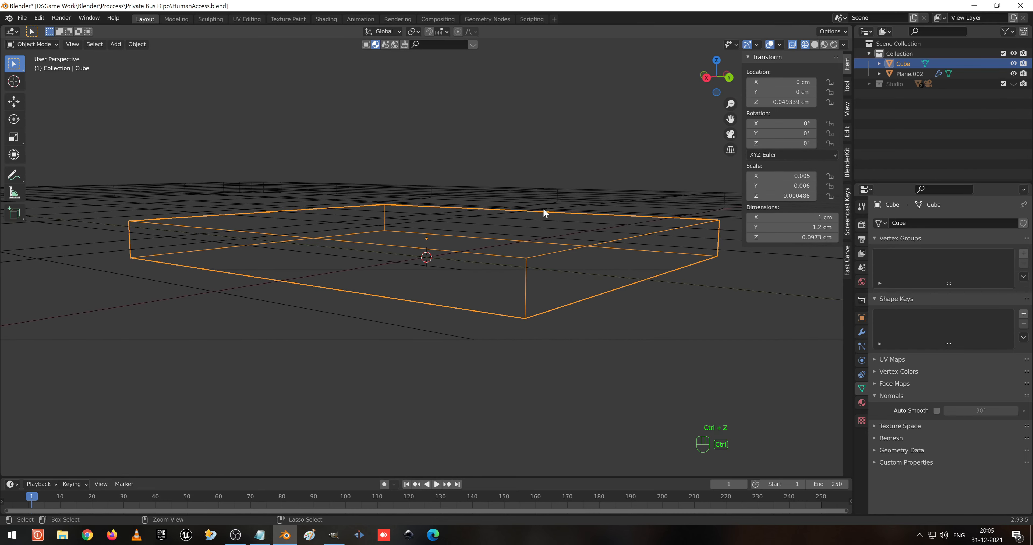
{"action": "scroll", "coordinate": [535, 220], "scroll_direction": "down", "scroll_amount": 1}
{"action": "middle_click_drag", "start_coordinate": [535, 219], "coordinate": [465, 173]}
{"action": "scroll", "coordinate": [566, 204], "scroll_direction": "down", "scroll_amount": 2}
{"action": "key", "text": "KP_7"}
{"action": "key", "text": "shift+z"}
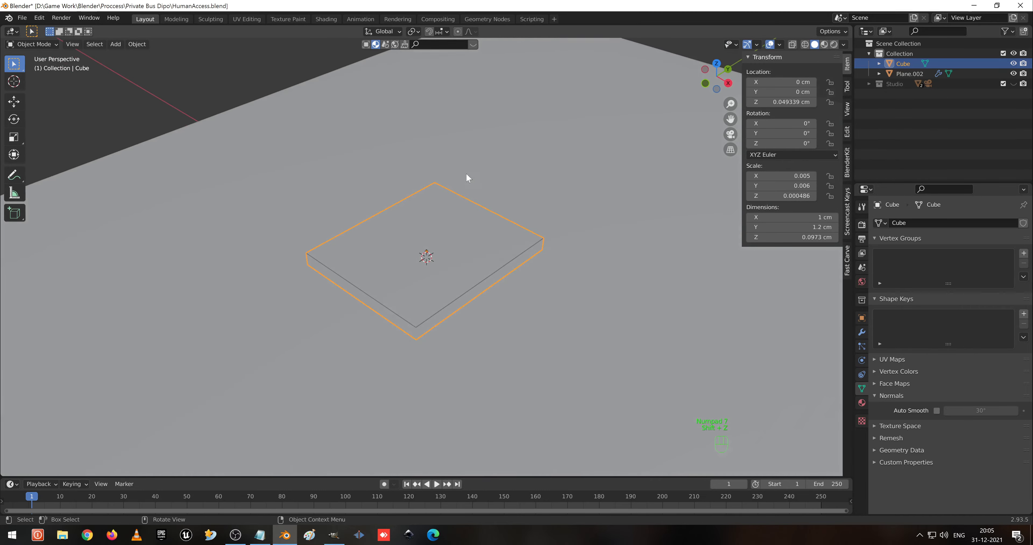
In Edit Mode with wireframe edge select, select the front vertical corner edge.
{"action": "key", "text": "Tab"}
{"action": "scroll", "coordinate": [441, 277], "scroll_direction": "up", "scroll_amount": 2}
{"action": "key", "text": "shift+z"}
{"action": "middle_click_drag", "start_coordinate": [443, 295], "coordinate": [458, 321], "text": "shift"}
{"action": "key", "text": "2"}
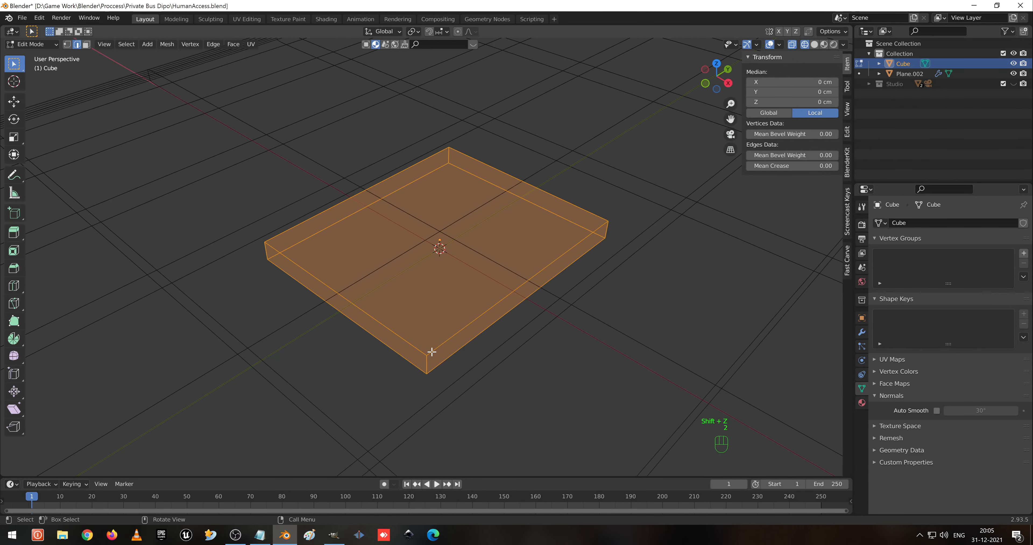
{"action": "key", "text": "2"}
{"action": "left_click", "coordinate": [428, 364], "text": "alt"}
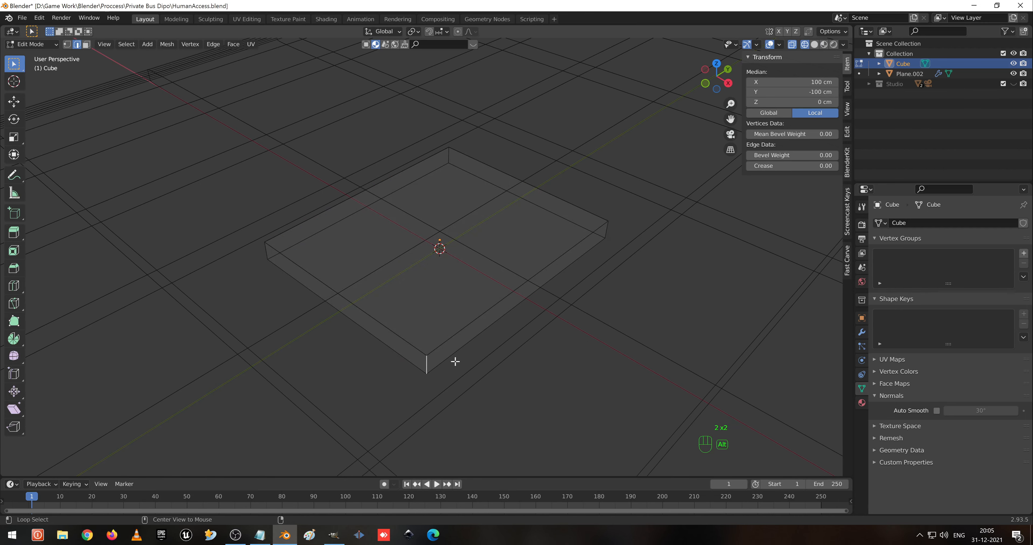
Add the other three vertical corner edges and preview a four-segment bevel on them.
{"action": "middle_click_drag", "start_coordinate": [528, 214], "coordinate": [381, 357]}
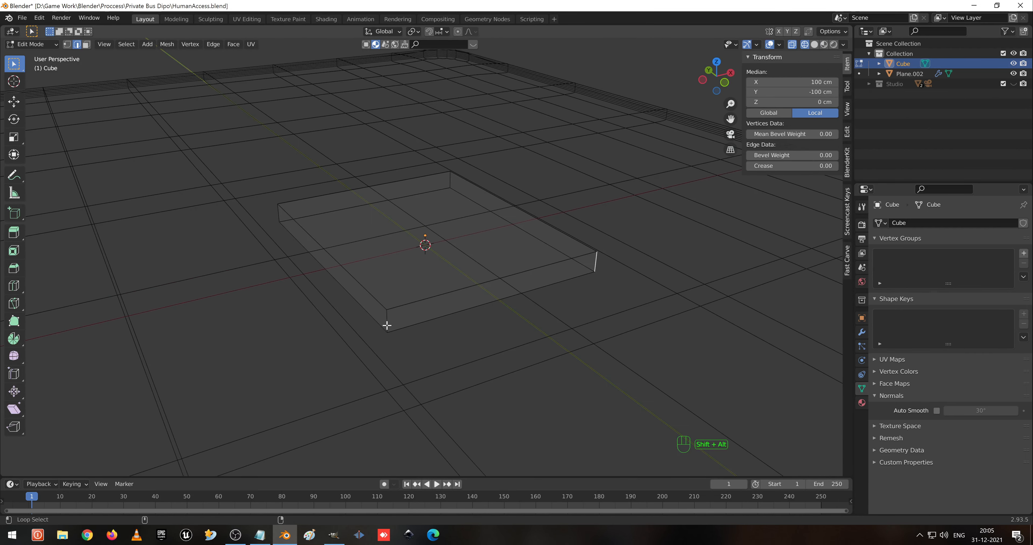
{"action": "middle_click_drag", "start_coordinate": [366, 269], "coordinate": [424, 352]}
{"action": "left_click", "coordinate": [383, 375], "text": "alt+shift"}
{"action": "left_click", "coordinate": [430, 358], "text": "alt+shift"}
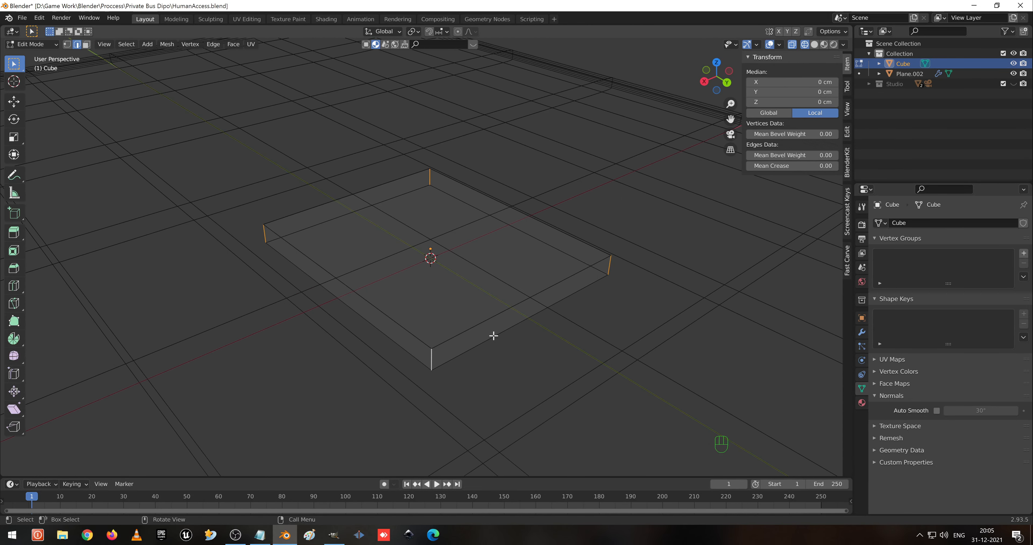
{"action": "key", "text": "ctrl+b"}
{"action": "scroll", "coordinate": [517, 345], "scroll_direction": "up", "scroll_amount": 3}
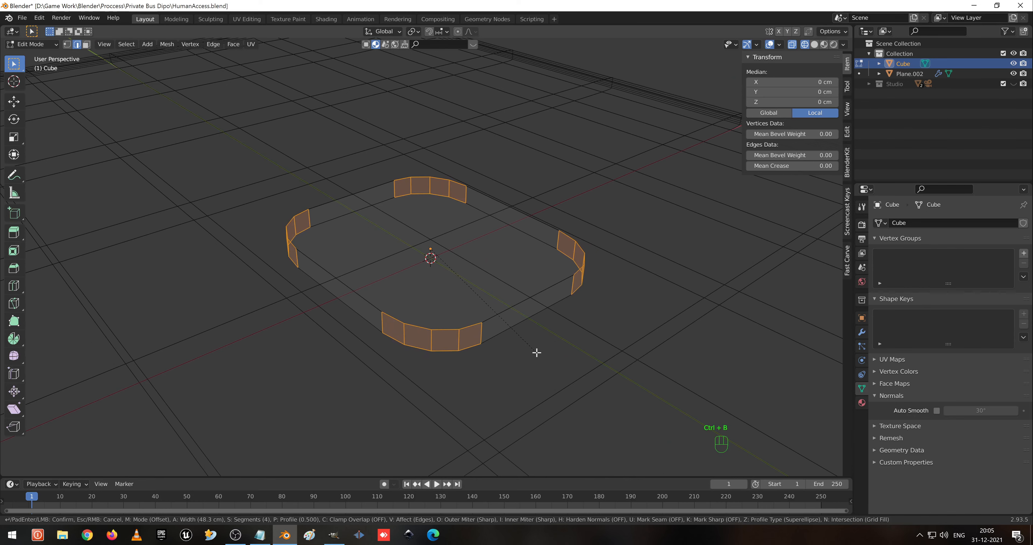
Confirm the six-segment rounded bevel on the slab's corners.
{"action": "scroll", "coordinate": [536, 352], "scroll_direction": "up", "scroll_amount": 2}
{"action": "left_click", "coordinate": [536, 353]}
{"action": "middle_click_drag", "start_coordinate": [536, 352], "coordinate": [403, 225]}
{"action": "key", "text": "KP_7"}
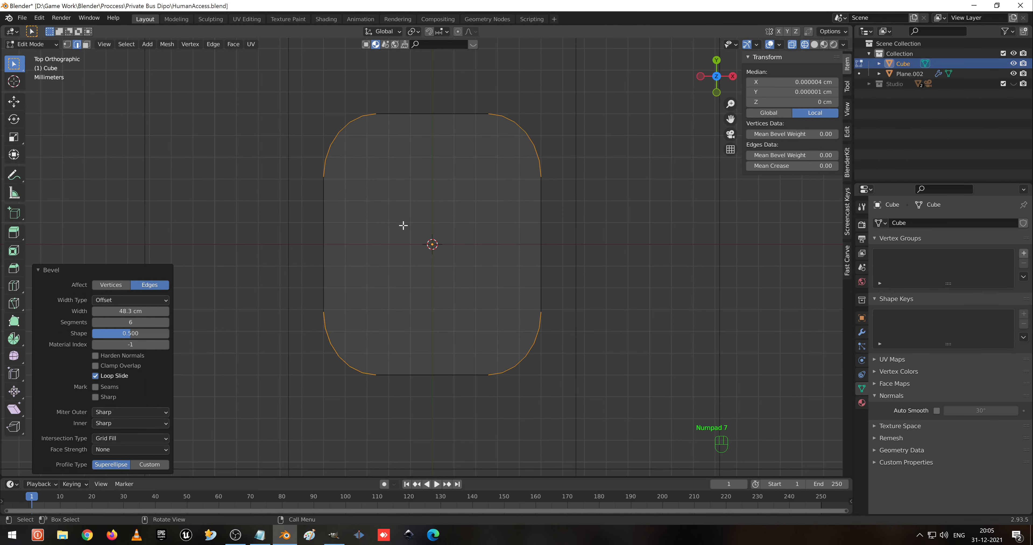
{"action": "middle_click_drag", "start_coordinate": [454, 242], "coordinate": [445, 163]}
Select the slab's top face in face mode, trying and undoing a triangulation.
{"action": "left_click", "coordinate": [454, 180]}
{"action": "key", "text": "3"}
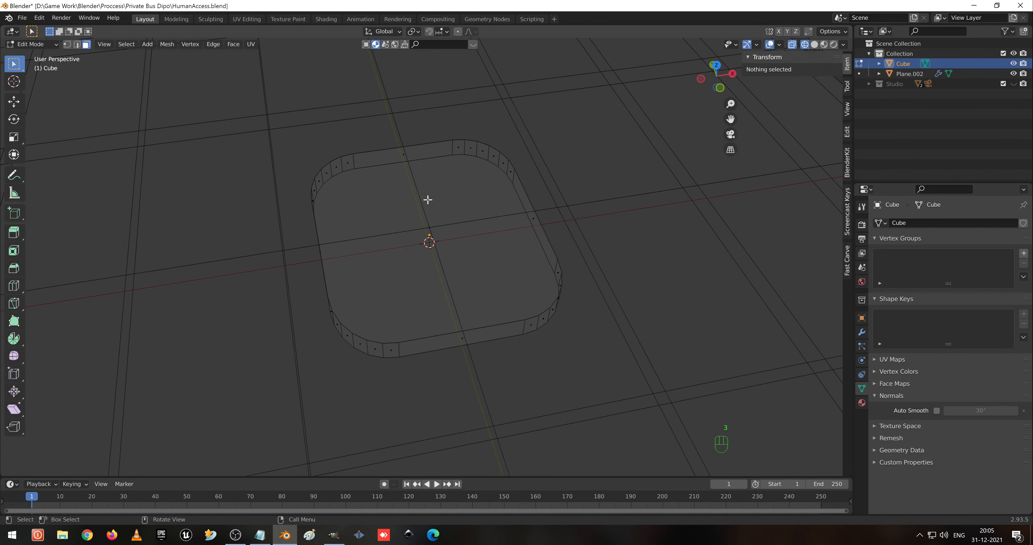
{"action": "key", "text": "shift+z"}
{"action": "left_click", "coordinate": [484, 244]}
{"action": "middle_click_drag", "start_coordinate": [484, 243], "coordinate": [453, 245]}
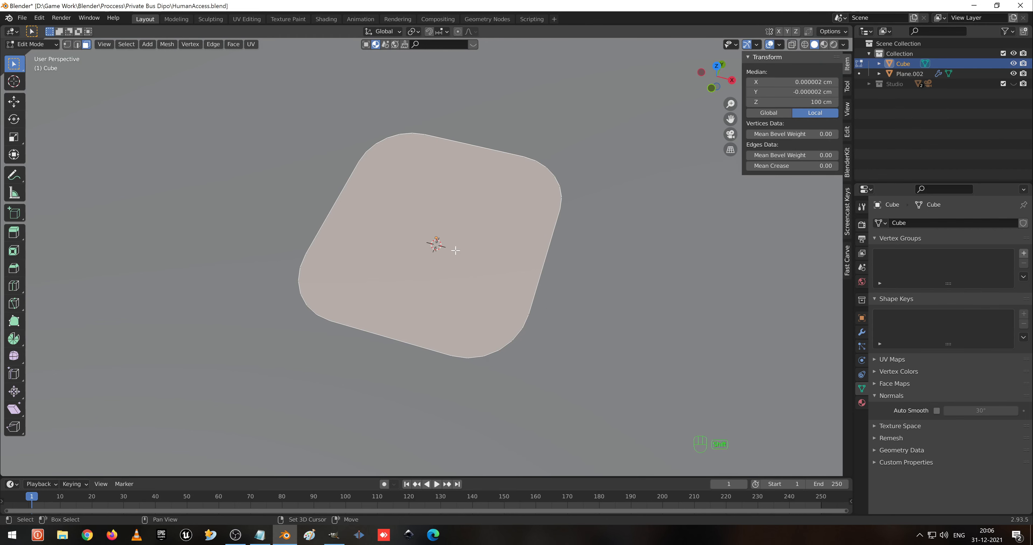
{"action": "key", "text": "shift+z"}
{"action": "key", "text": "ctrl+t"}
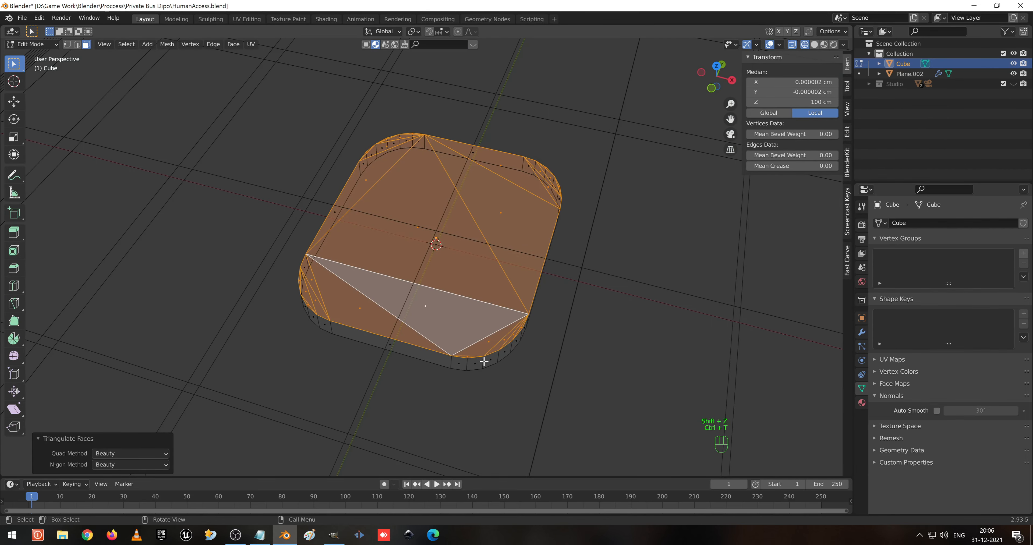
{"action": "key", "text": "ctrl+z"}
Preview a two-cut loop cut around the slab's side.
{"action": "middle_click_drag", "start_coordinate": [463, 344], "coordinate": [460, 316]}
{"action": "scroll", "coordinate": [460, 317], "scroll_direction": "up", "scroll_amount": 2}
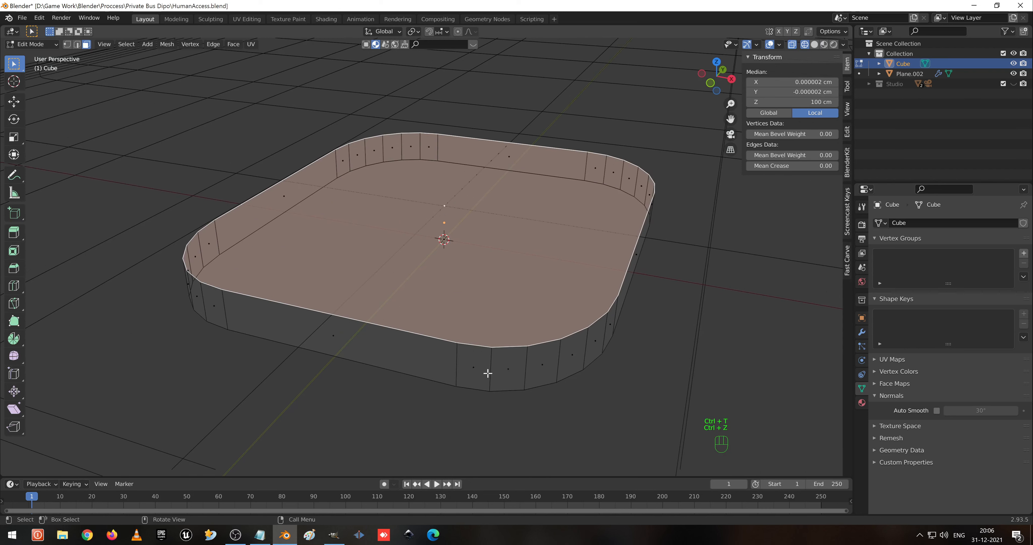
{"action": "key", "text": "ctrl+r"}
{"action": "scroll", "coordinate": [517, 369], "scroll_direction": "up", "scroll_amount": 1}
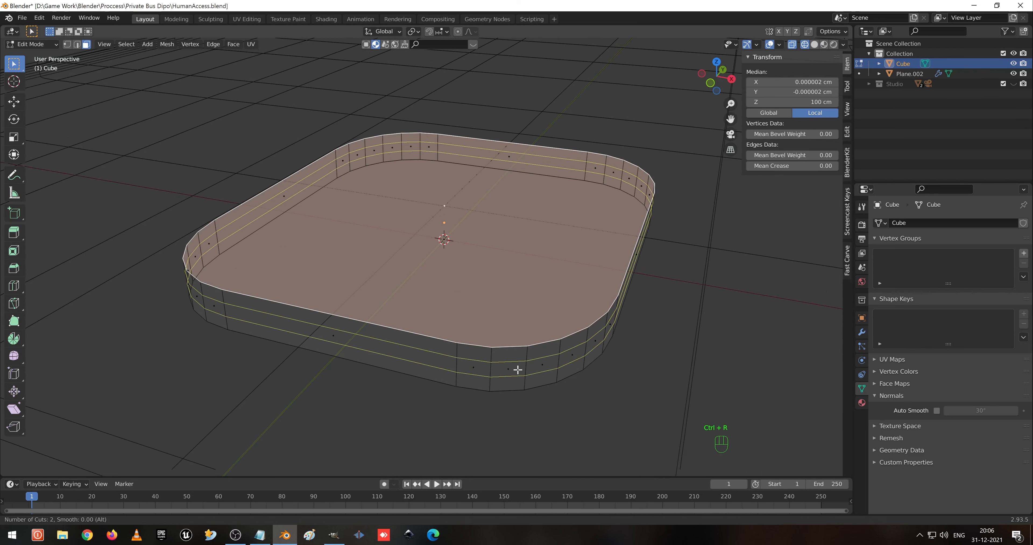
Place the two centred loop cuts and spread them apart vertically.
{"action": "left_click", "coordinate": [518, 369]}
{"action": "right_click", "coordinate": [519, 369]}
{"action": "key", "text": "s"}
{"action": "key", "text": "z"}
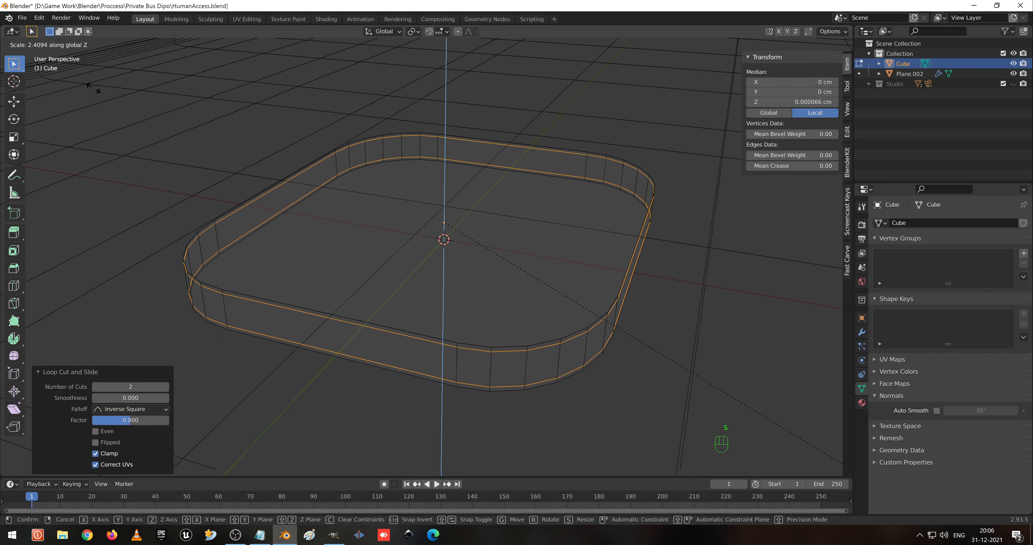
{"action": "left_click", "coordinate": [175, 108]}
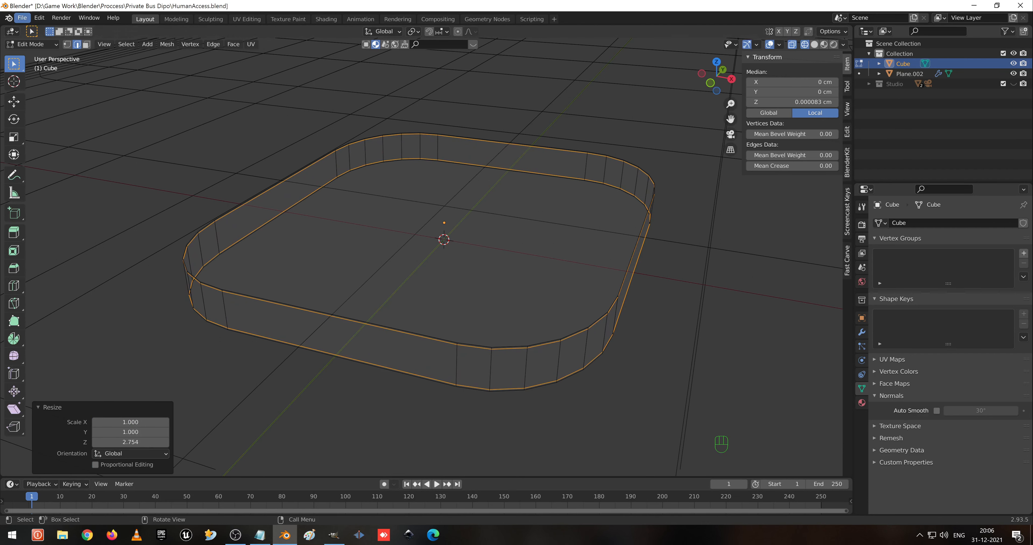
Select the slab's top face and begin insetting it into a rim.
{"action": "left_click", "coordinate": [373, 264]}
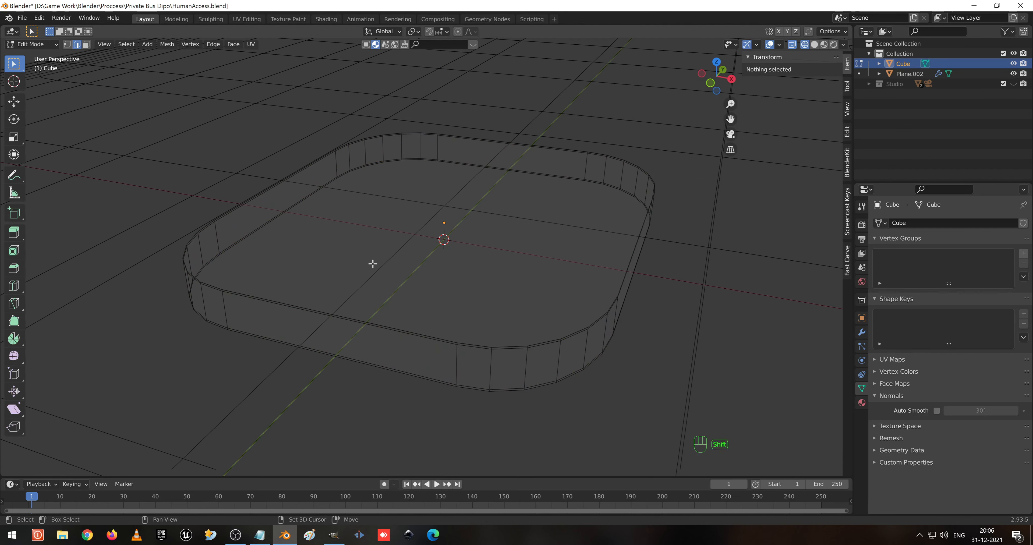
{"action": "key", "text": "shift+z"}
{"action": "key", "text": "3"}
{"action": "left_click", "coordinate": [444, 250]}
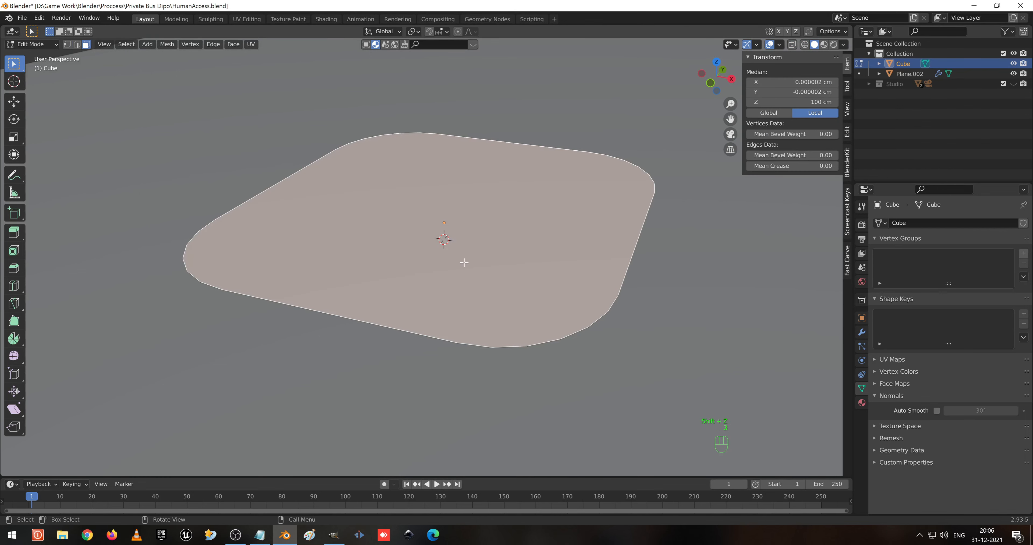
{"action": "mouse_move", "coordinate": [397, 244]}
{"action": "middle_mouse_down"}
{"action": "mouse_move", "coordinate": [480, 233]}
{"action": "mouse_move", "coordinate": [399, 226]}
{"action": "middle_mouse_up"}
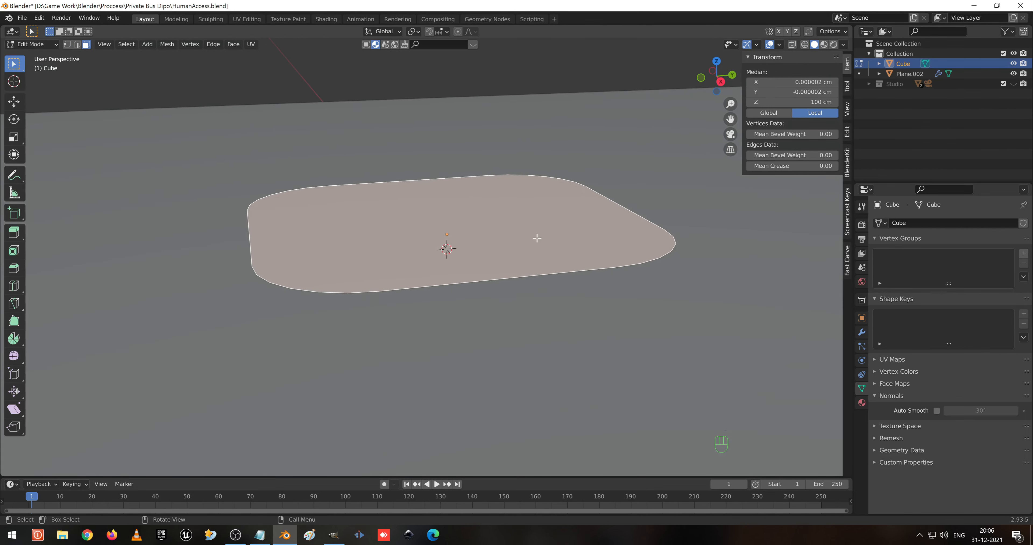
{"action": "middle_click_drag", "start_coordinate": [534, 237], "coordinate": [560, 271]}
{"action": "key", "text": "i"}
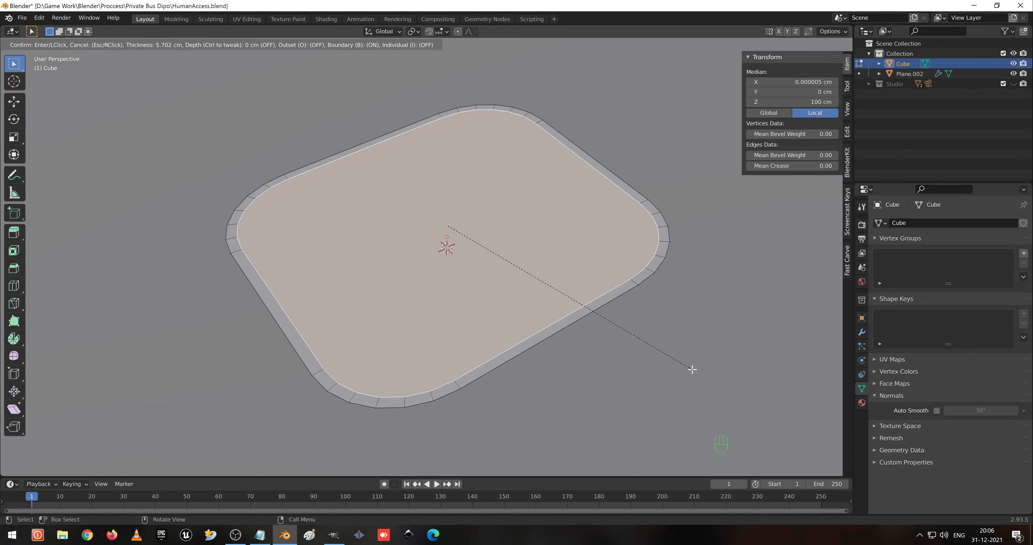
Confirm the 5.702 cm inset rim on the top face.
{"action": "left_click", "coordinate": [692, 369]}
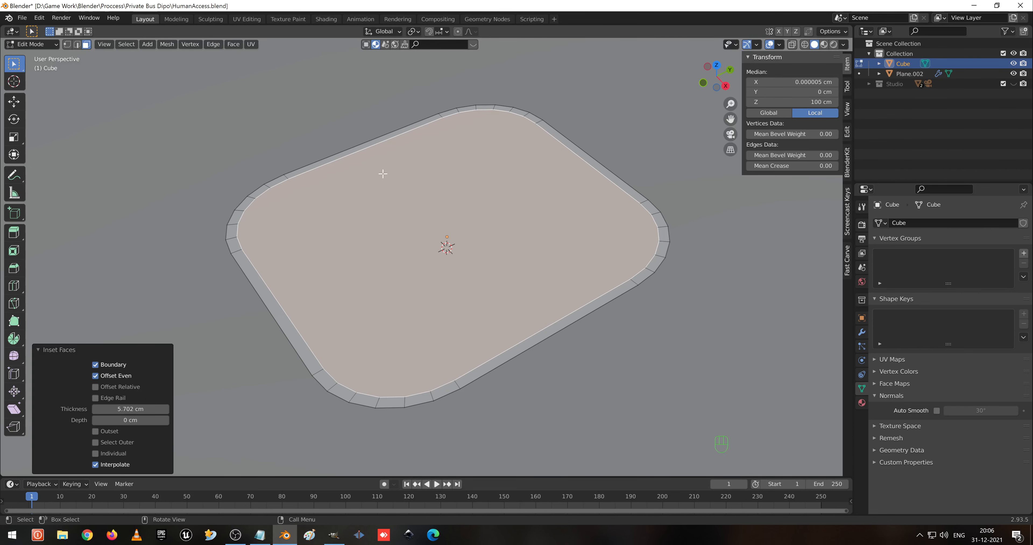
{"action": "middle_click_drag", "start_coordinate": [382, 173], "coordinate": [445, 184]}
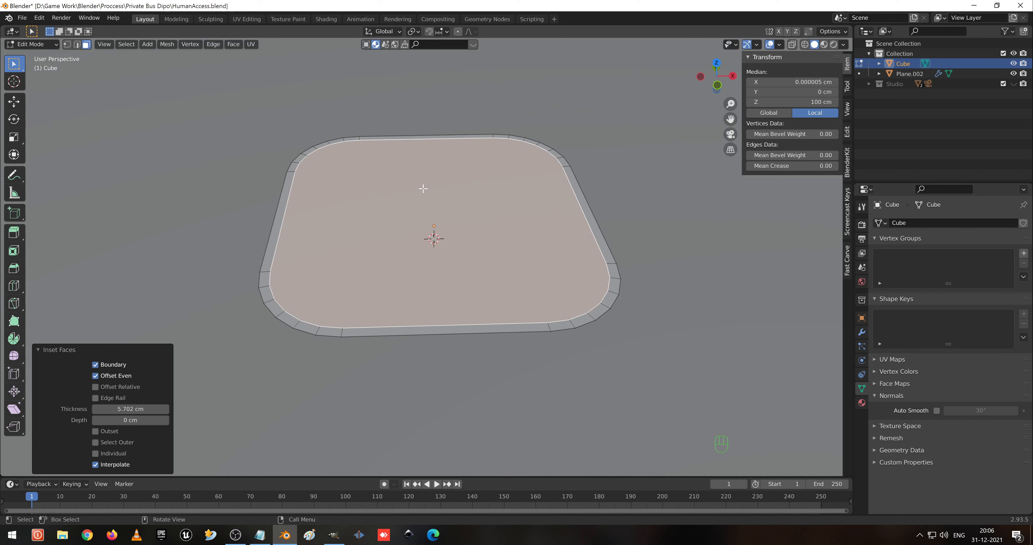
{"action": "middle_click_drag", "start_coordinate": [416, 142], "coordinate": [343, 183]}
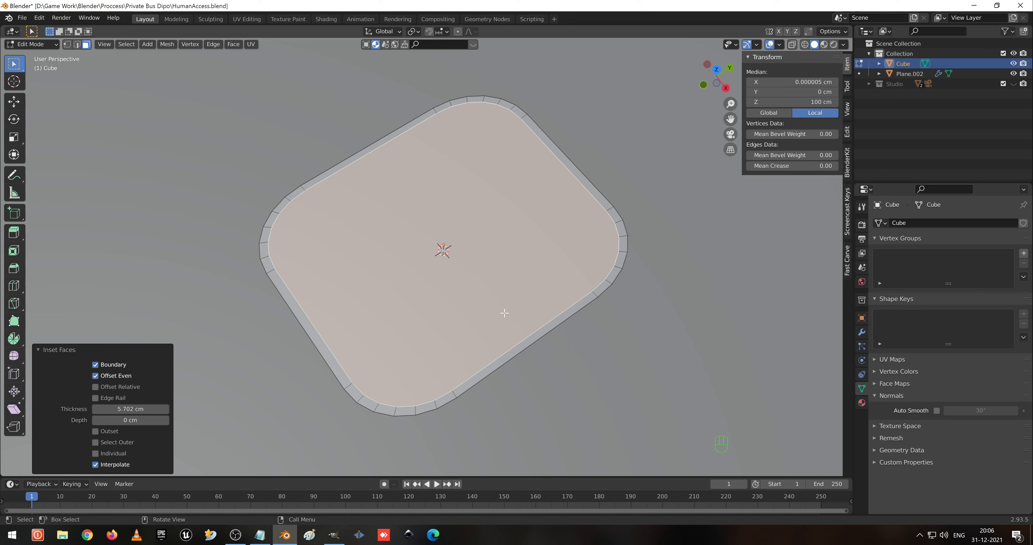
Add a second 2.421 cm inset inside the rim.
{"action": "key", "text": "i"}
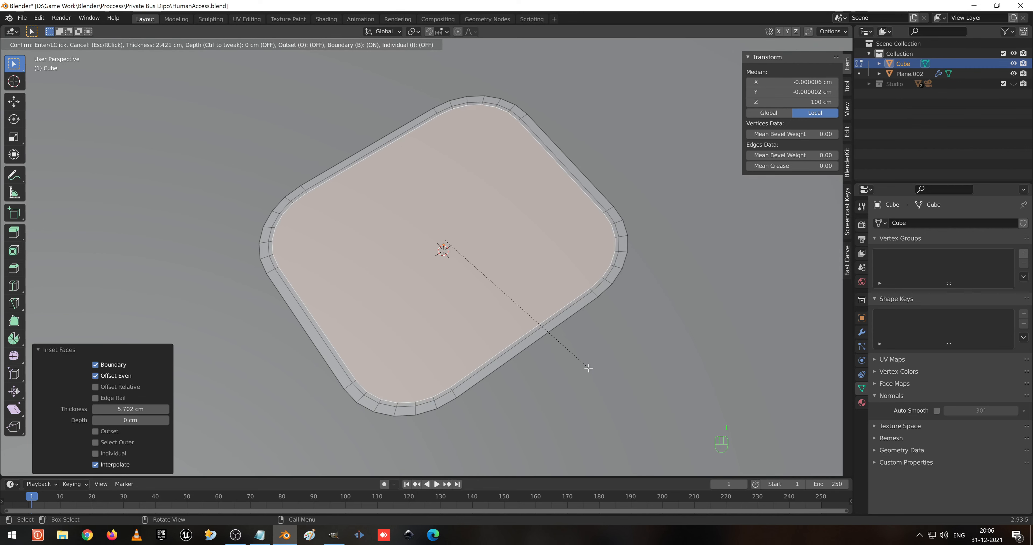
{"action": "left_click", "coordinate": [588, 367]}
{"action": "mouse_move", "coordinate": [579, 223]}
{"action": "middle_mouse_down"}
{"action": "mouse_move", "coordinate": [581, 248]}
{"action": "mouse_move", "coordinate": [585, 233]}
{"action": "middle_mouse_up"}
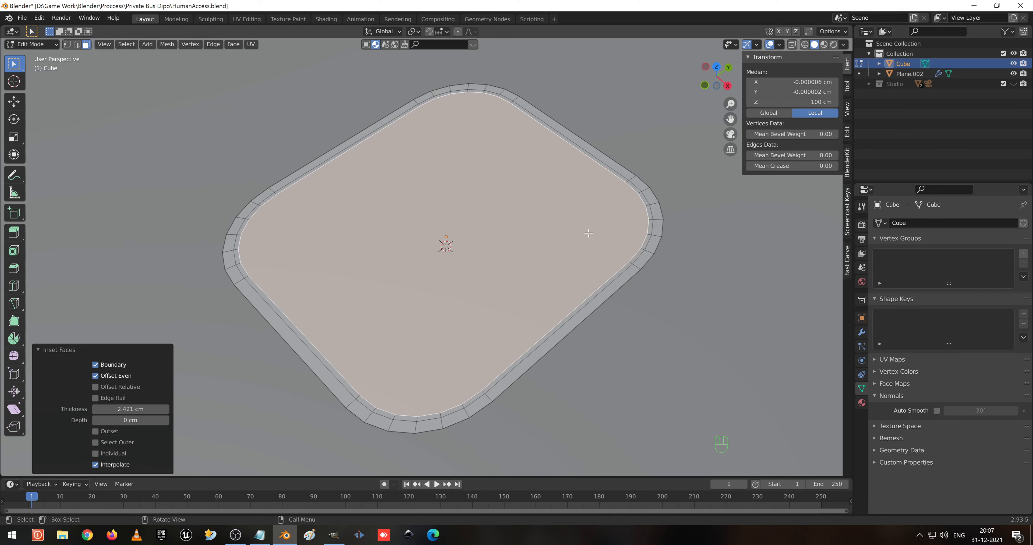
Duplicate the inset top face in place and separate it into Cube.001.
{"action": "key", "text": "shift+d"}
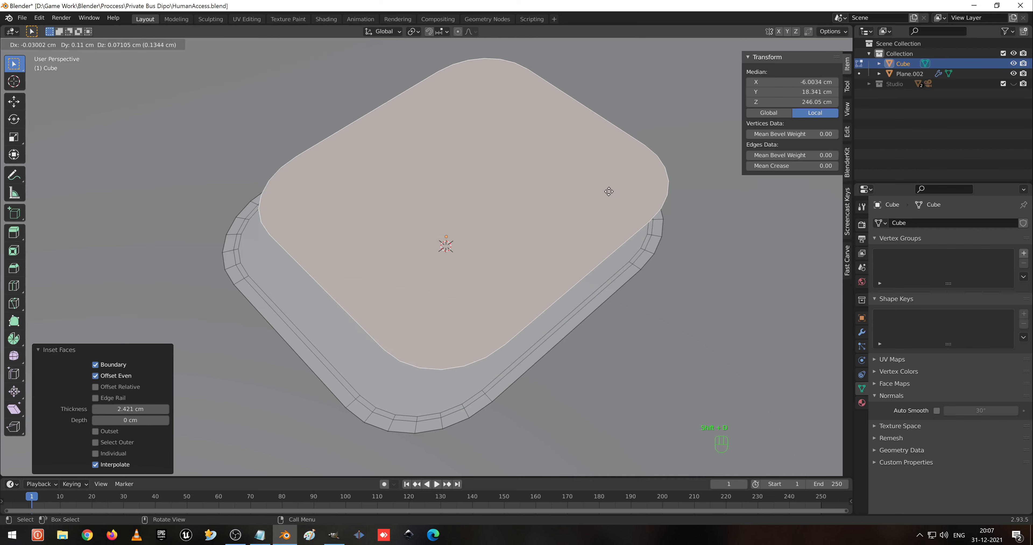
{"action": "right_click", "coordinate": [610, 182]}
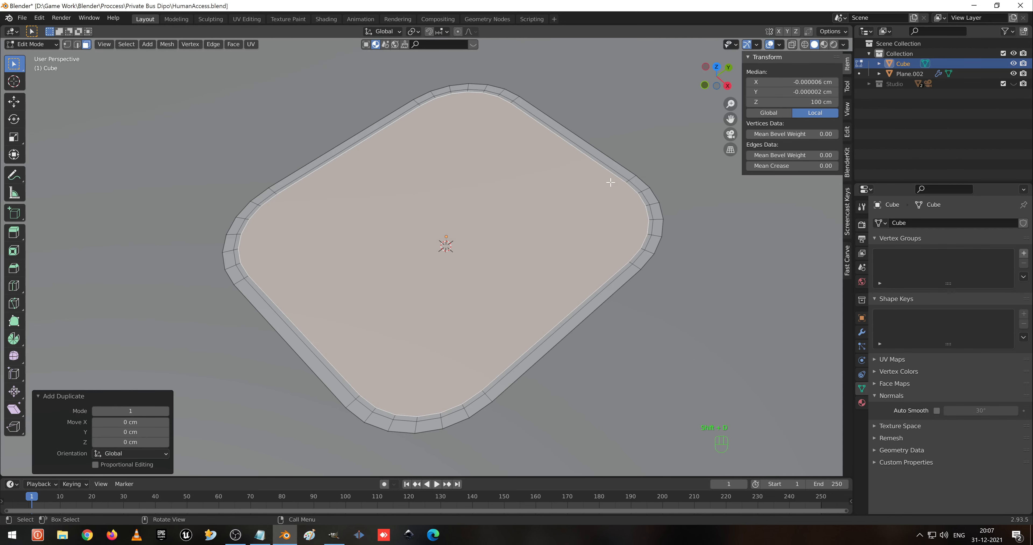
{"action": "key", "text": "p"}
{"action": "left_click", "coordinate": [610, 182]}
{"action": "key", "text": "Tab"}
{"action": "left_click", "coordinate": [573, 227]}
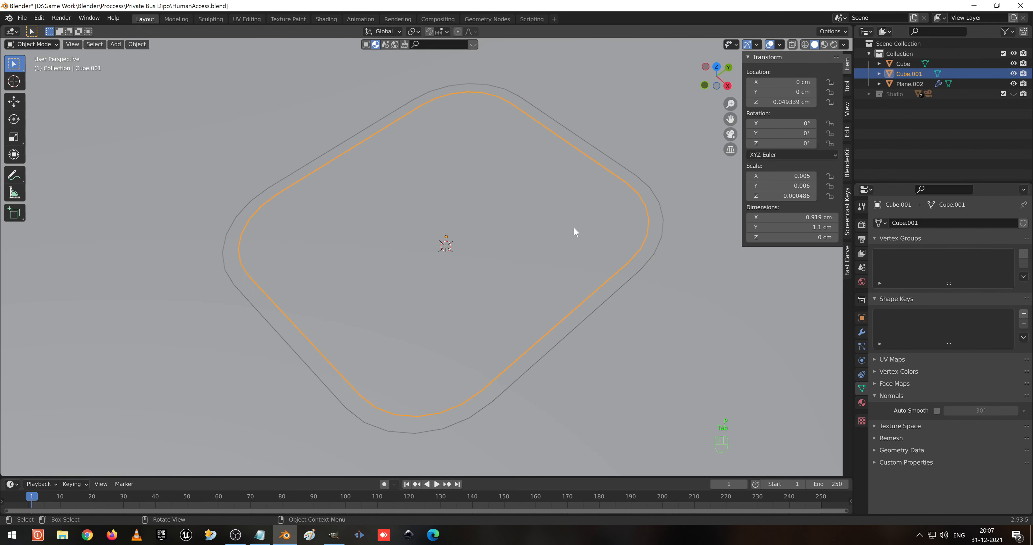
{"action": "middle_click_drag", "start_coordinate": [574, 226], "coordinate": [454, 270]}
Shrink Cube.001 to about a quarter size in a top-down wireframe view.
{"action": "key", "text": "g"}
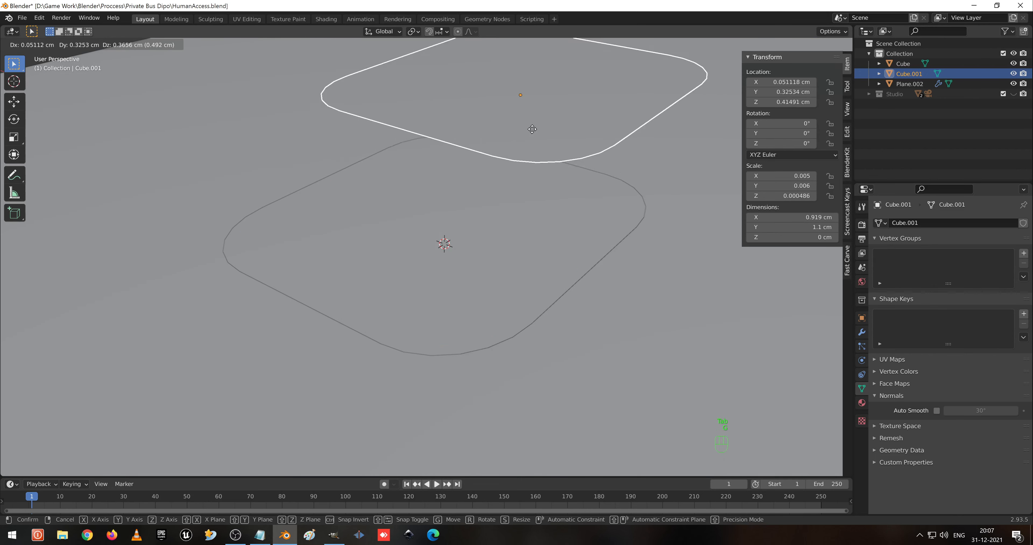
{"action": "right_click", "coordinate": [484, 171]}
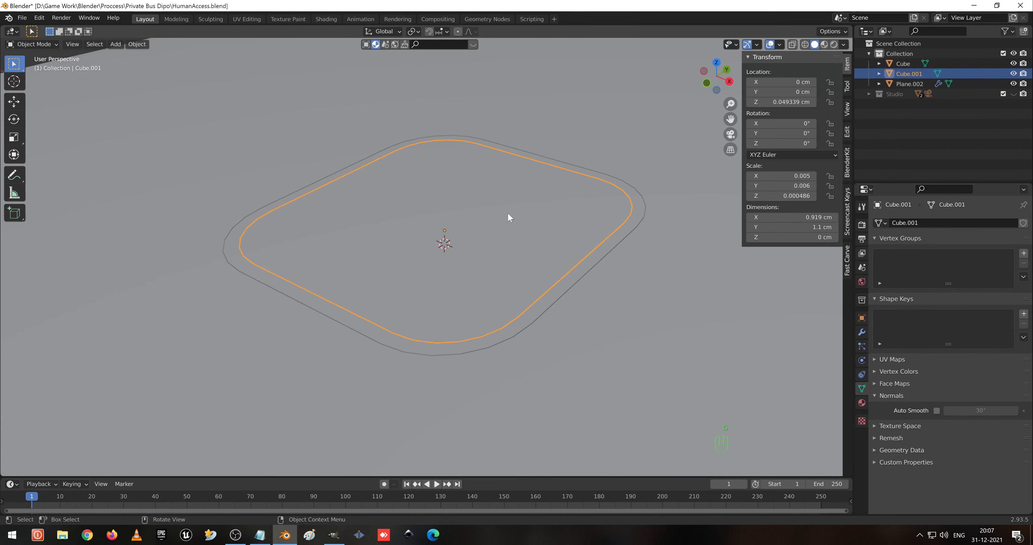
{"action": "key", "text": "KP_7"}
{"action": "key", "text": "shift+z"}
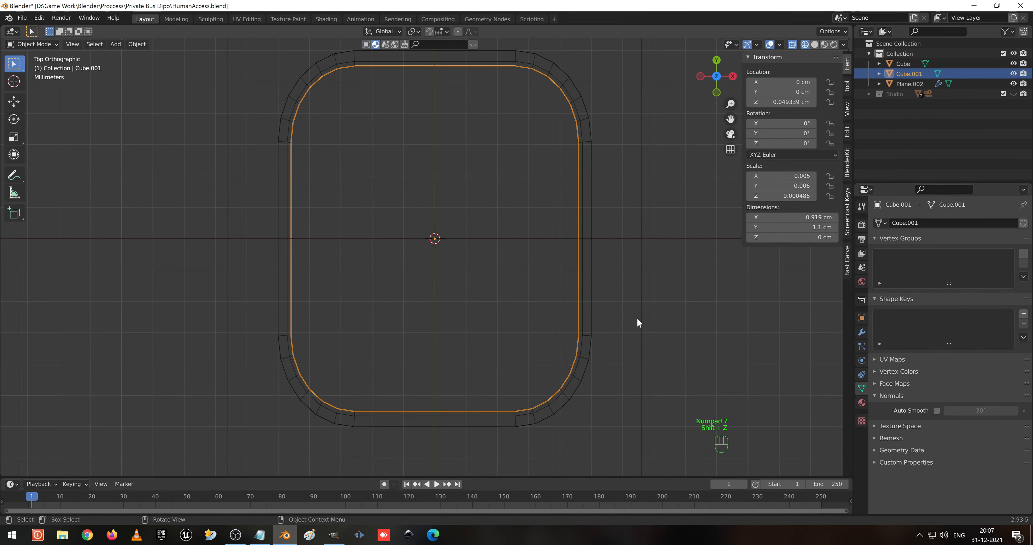
{"action": "key", "text": "s"}
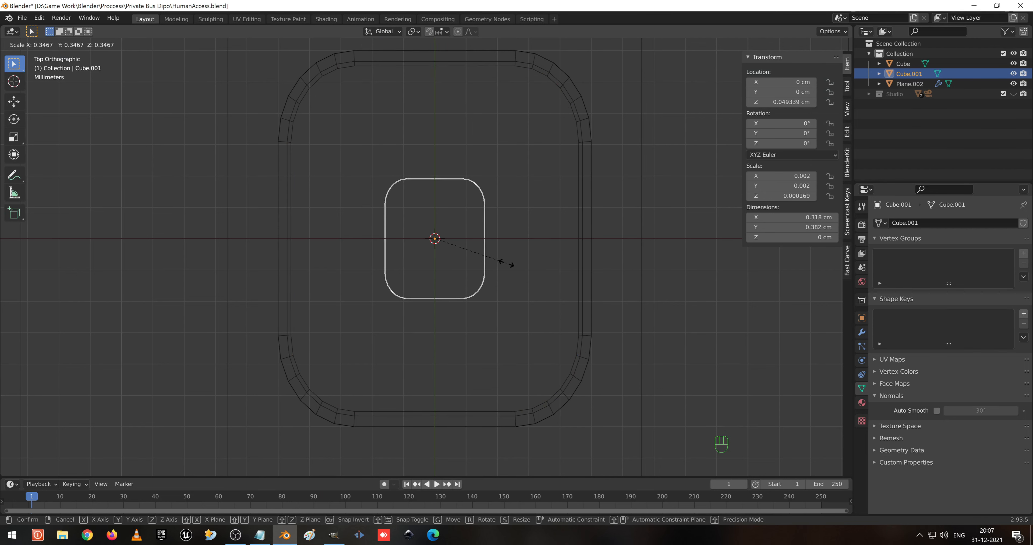
{"action": "left_click", "coordinate": [487, 255]}
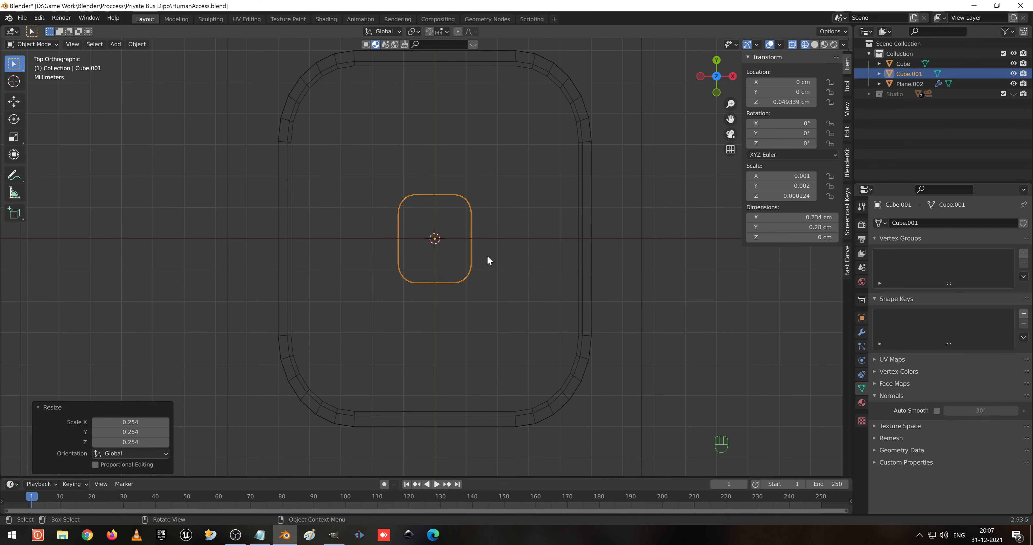
Scale Cube.001 back up to 0.903 × 1.08 cm, just inside the rim.
{"action": "key", "text": "g"}
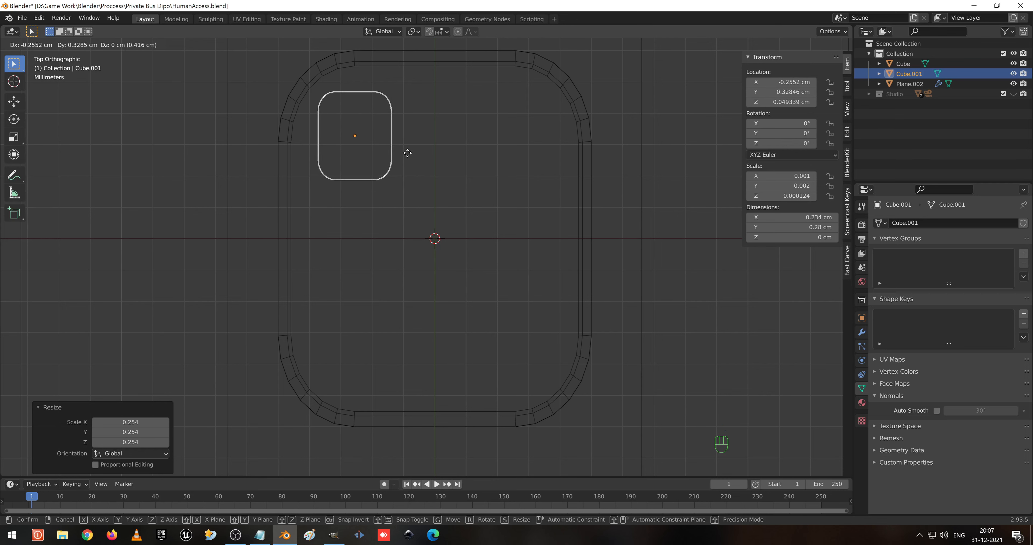
{"action": "right_click", "coordinate": [409, 153]}
{"action": "key", "text": "s"}
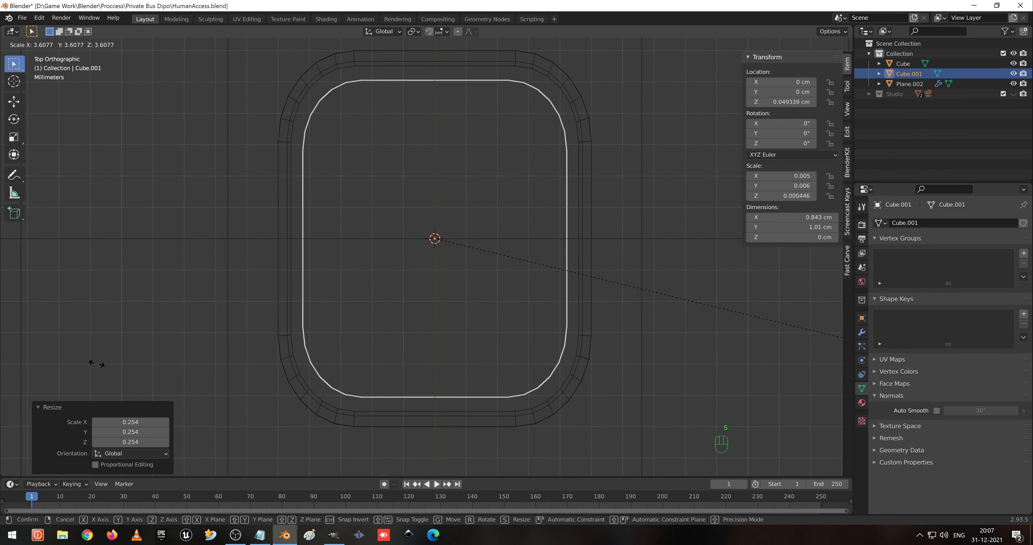
{"action": "left_click", "coordinate": [134, 382]}
{"action": "scroll", "coordinate": [386, 184], "scroll_direction": "up", "scroll_amount": 1}
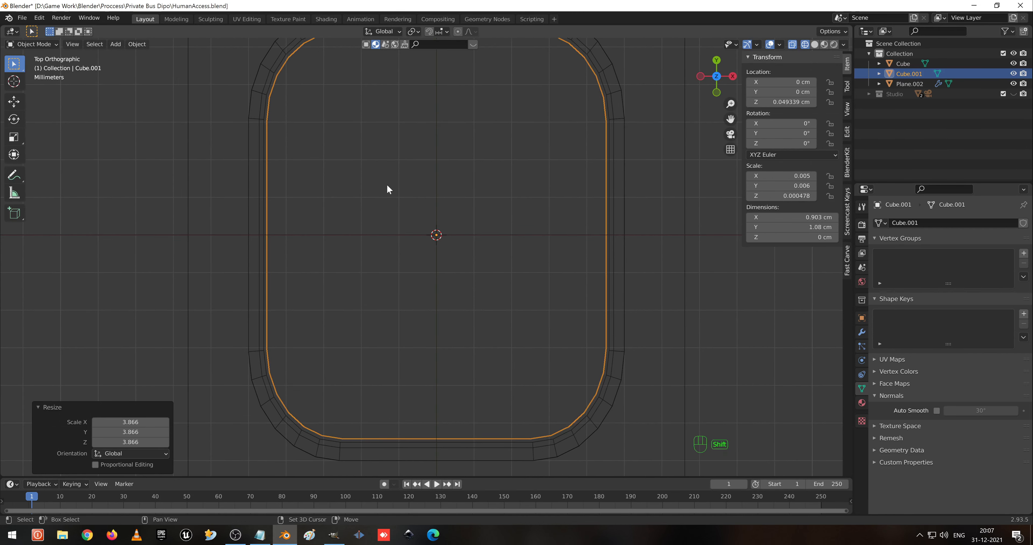
{"action": "middle_click_drag", "start_coordinate": [386, 184], "coordinate": [363, 232]}
{"action": "scroll", "coordinate": [364, 231], "scroll_direction": "up", "scroll_amount": 2}
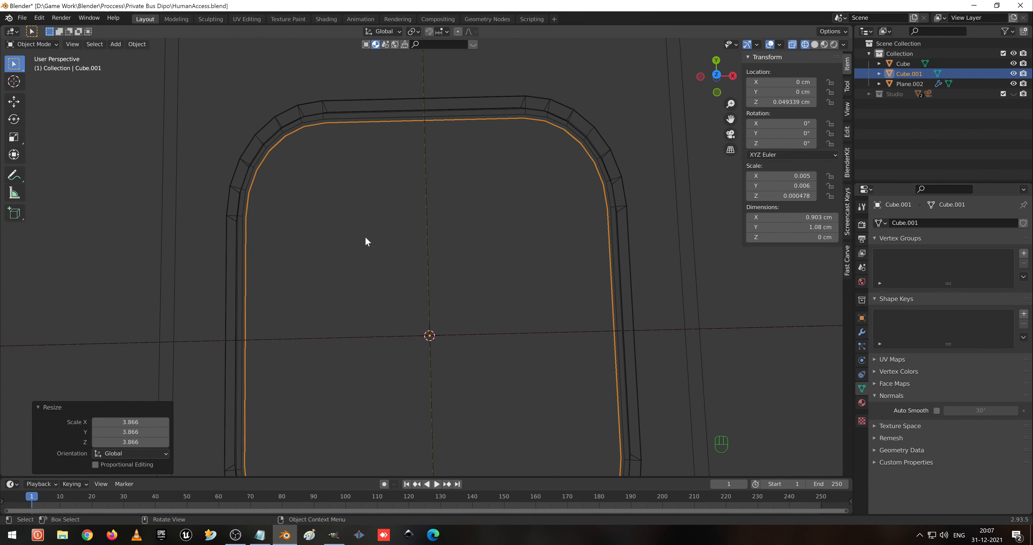
{"action": "scroll", "coordinate": [365, 240], "scroll_direction": "down", "scroll_amount": 1}
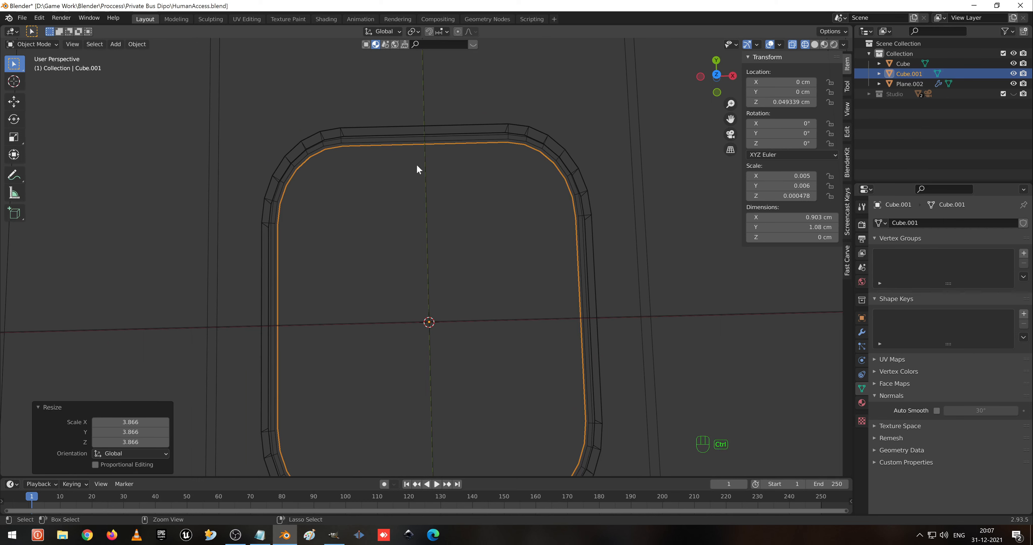
Enter Edit Mode on Cube.001 and add two loop cuts across the face.
{"action": "key", "text": "ctrl+r"}
{"action": "key", "text": "Tab"}
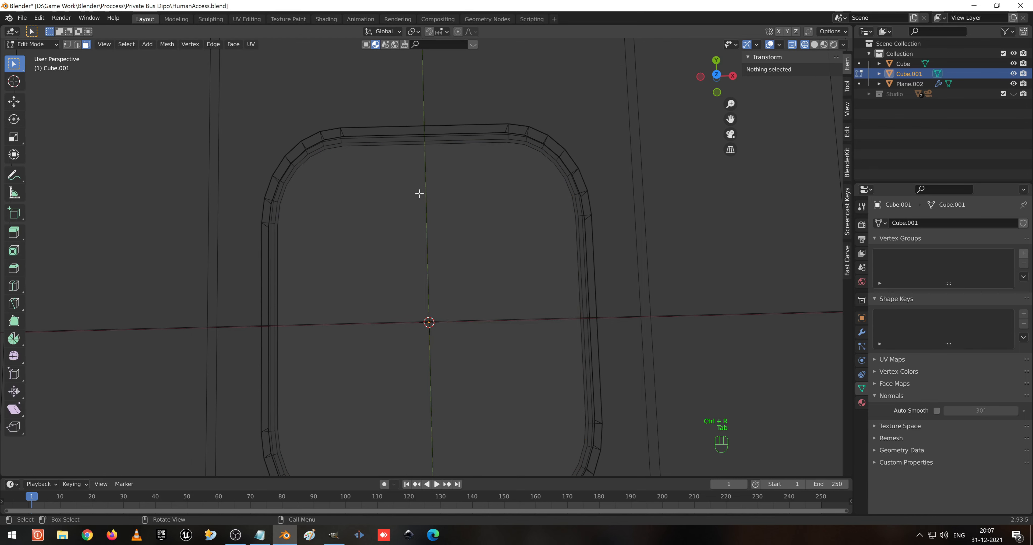
{"action": "key", "text": "ctrl+r"}
{"action": "scroll", "coordinate": [419, 146], "scroll_direction": "up", "scroll_amount": 1}
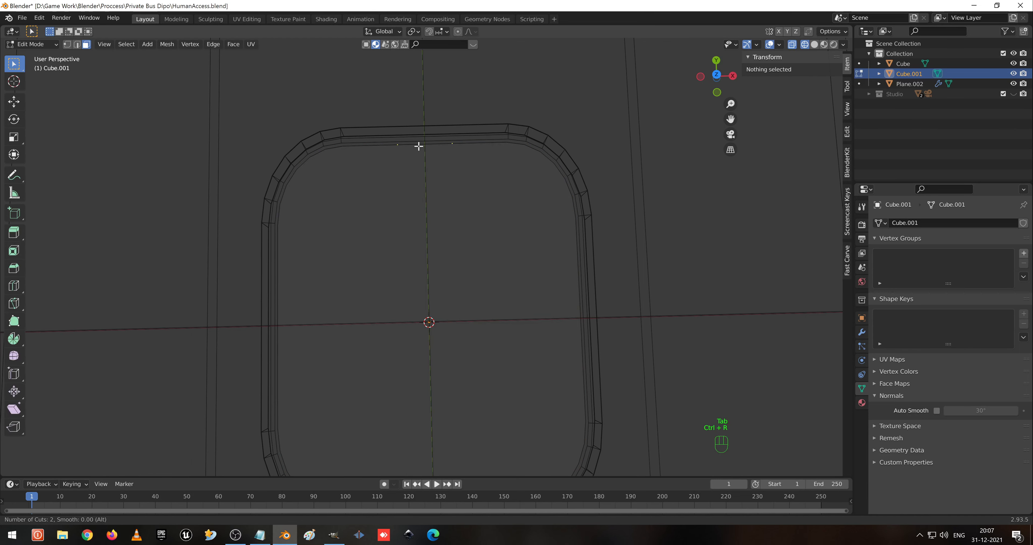
{"action": "left_click", "coordinate": [418, 146]}
{"action": "left_click", "coordinate": [418, 147]}
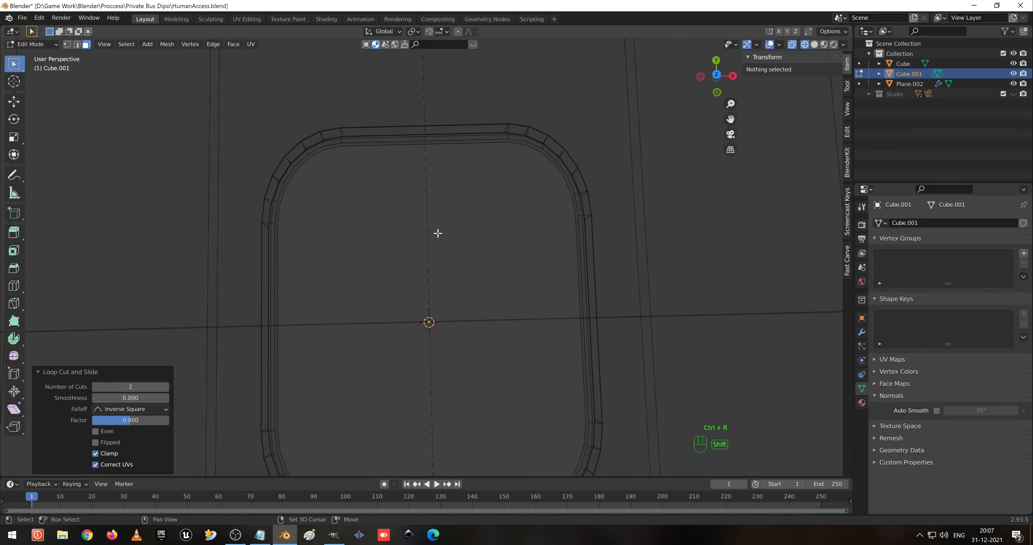
Return to solid display and add another centred loop cut across the face.
{"action": "key", "text": "shift+z"}
{"action": "middle_click_drag", "start_coordinate": [437, 222], "coordinate": [411, 207]}
{"action": "key", "text": "1"}
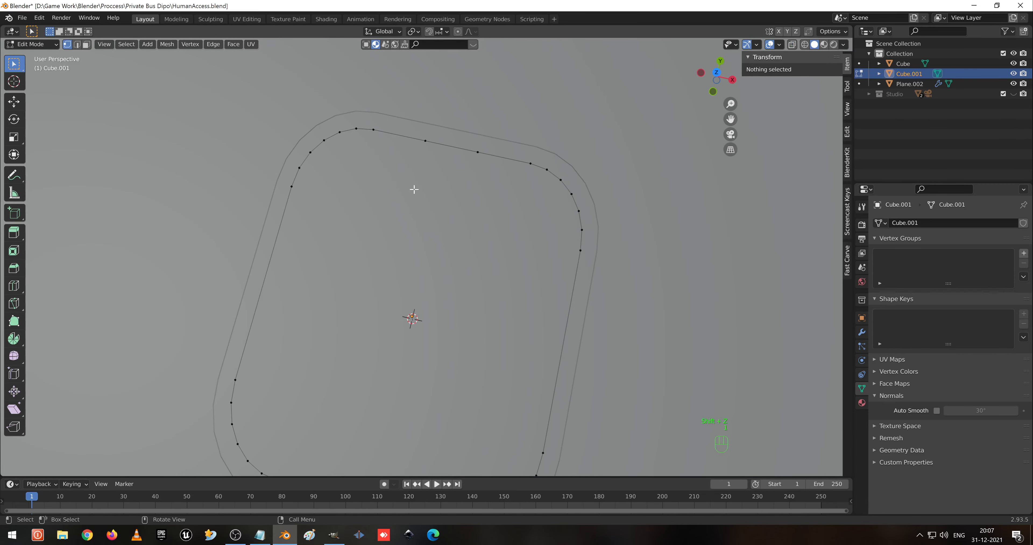
{"action": "scroll", "coordinate": [416, 180], "scroll_direction": "down", "scroll_amount": 2}
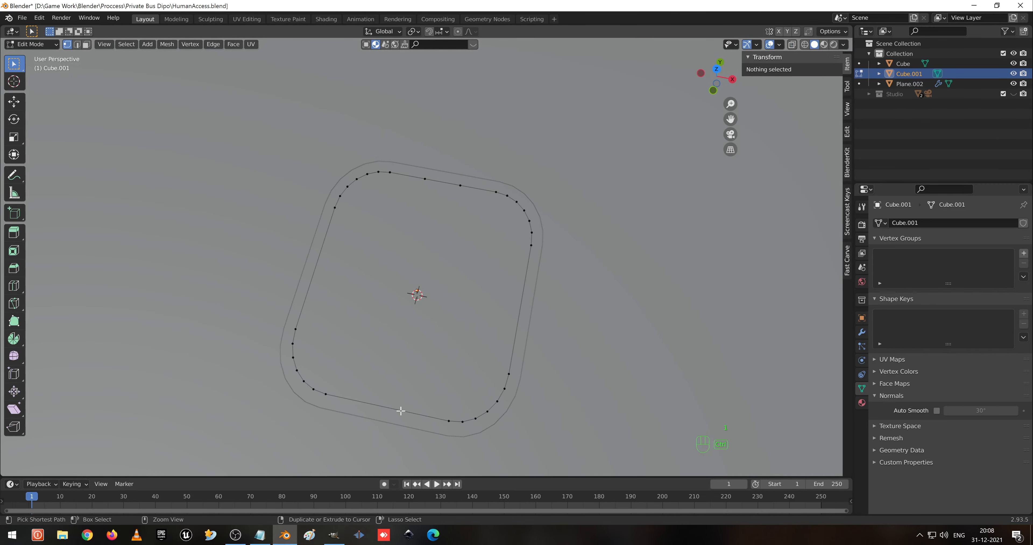
{"action": "key", "text": "ctrl+r"}
{"action": "left_click", "coordinate": [392, 409]}
{"action": "left_click", "coordinate": [393, 410]}
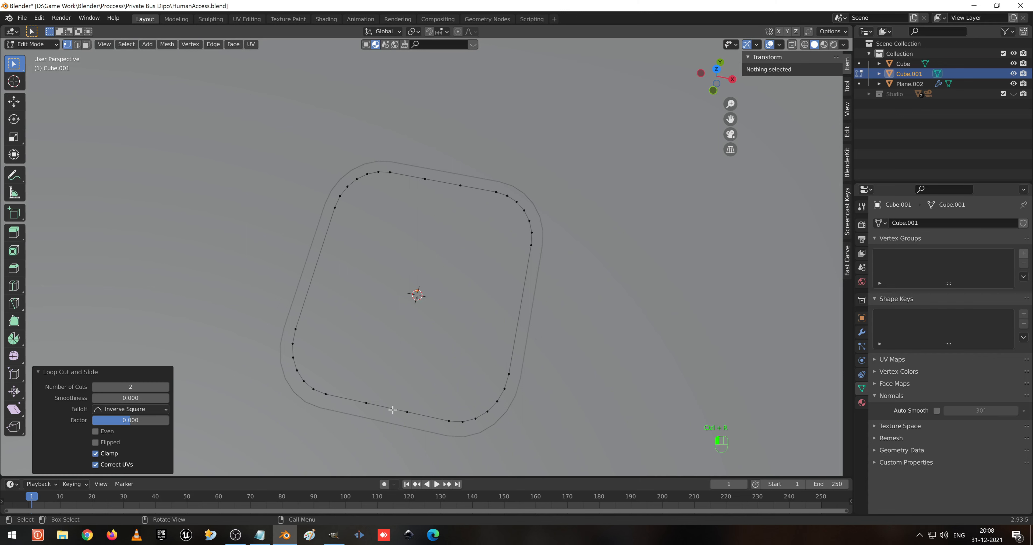
Join a top vertex and its matching bottom vertex with a new edge.
{"action": "left_click", "coordinate": [365, 403]}
{"action": "left_click", "coordinate": [406, 411], "text": "shift"}
{"action": "left_click", "coordinate": [457, 187], "text": "shift"}
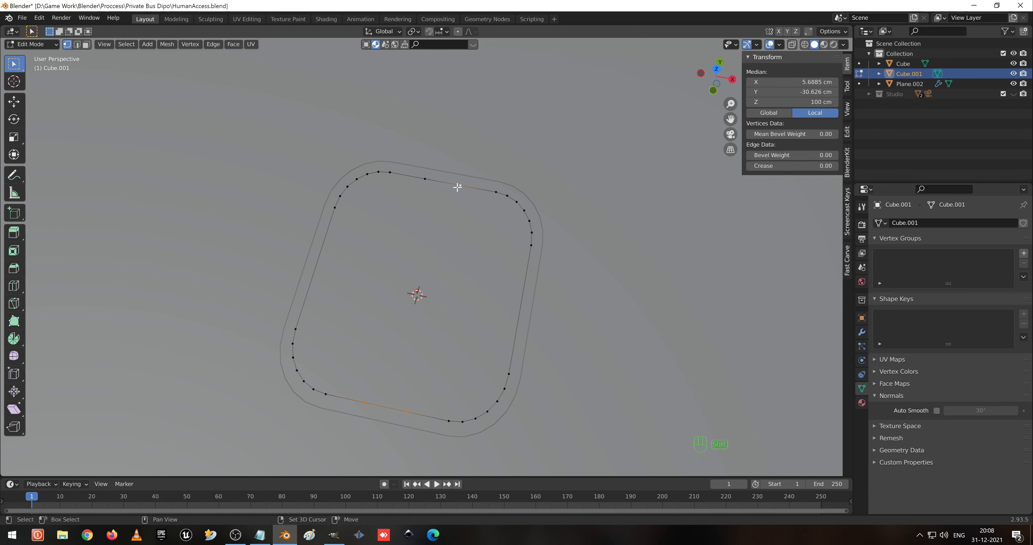
{"action": "left_click", "coordinate": [426, 180], "text": "shift"}
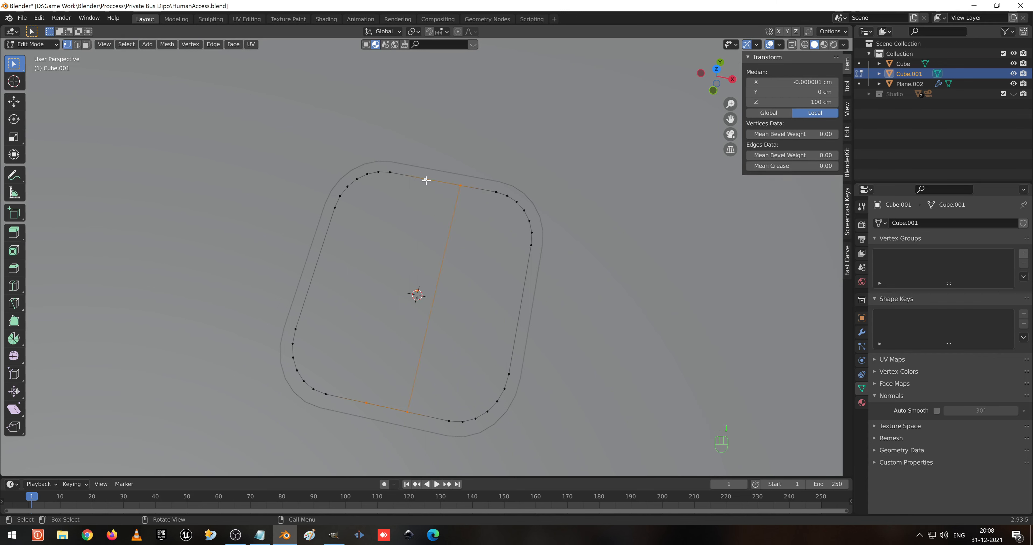
{"action": "left_click", "coordinate": [425, 178]}
{"action": "left_click", "coordinate": [363, 397], "text": "shift"}
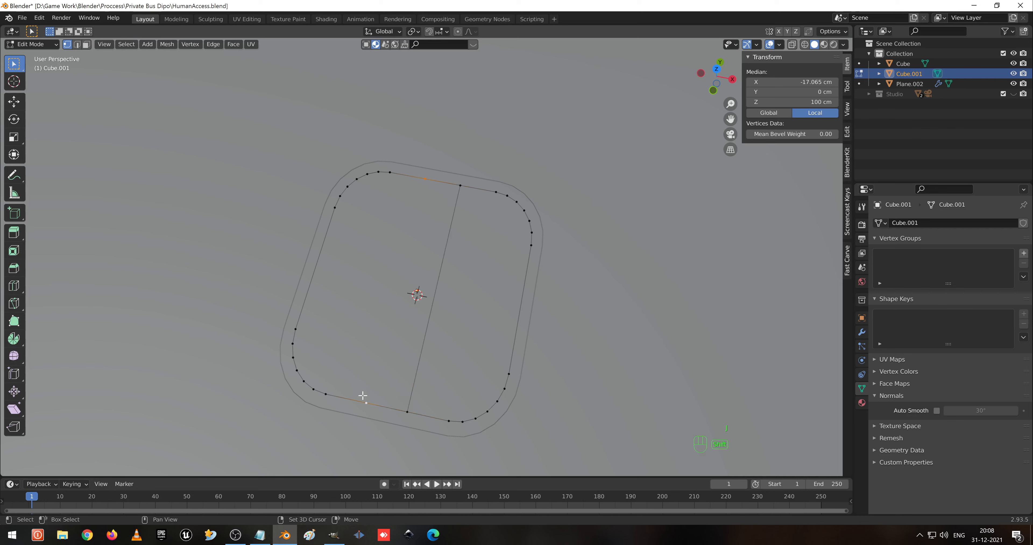
{"action": "key", "text": "j"}
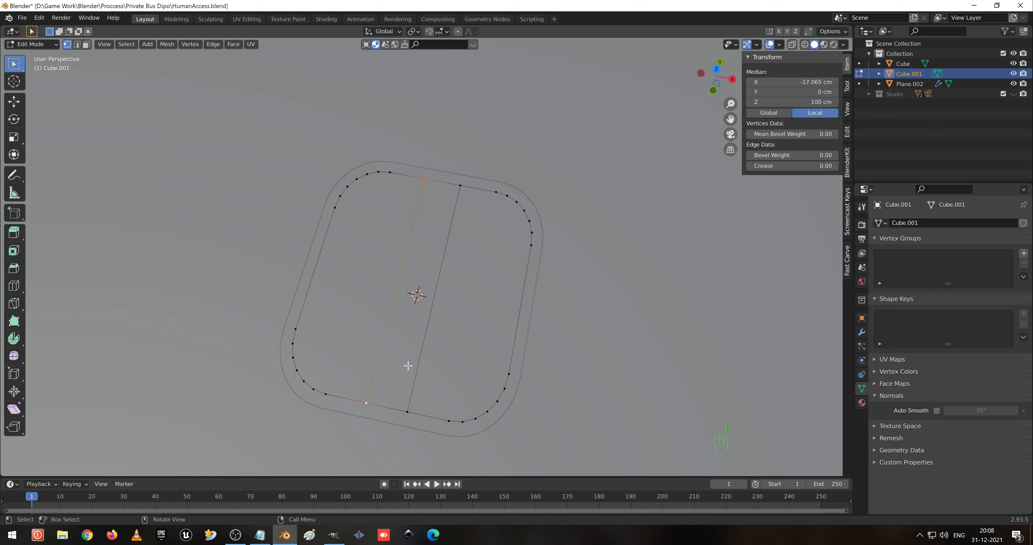
Add centred loop cuts on the left and right sides of the panel.
{"action": "scroll", "coordinate": [427, 307], "scroll_direction": "up", "scroll_amount": 1}
{"action": "key", "text": "ctrl+r"}
{"action": "scroll", "coordinate": [290, 281], "scroll_direction": "up", "scroll_amount": 2}
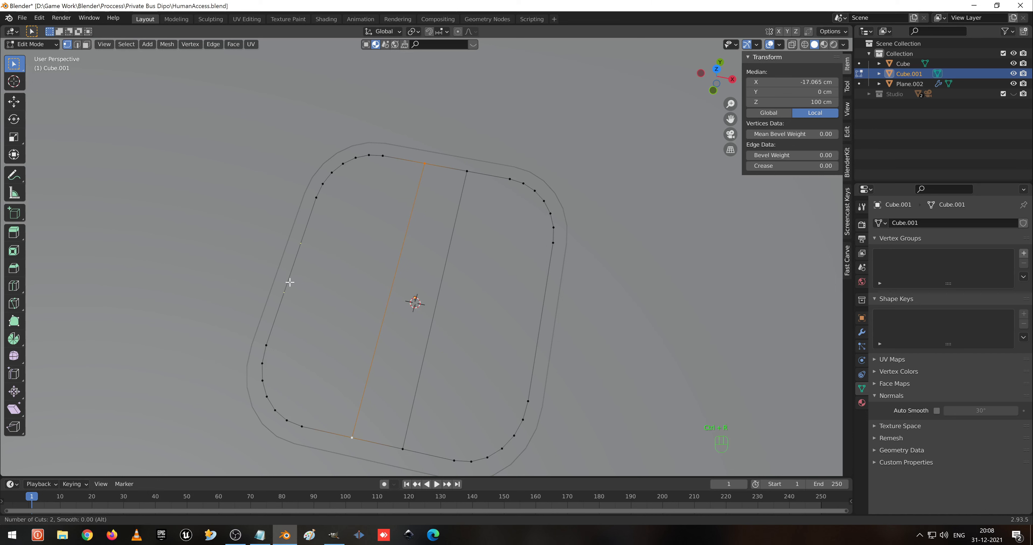
{"action": "left_click", "coordinate": [289, 282]}
{"action": "right_click", "coordinate": [290, 281]}
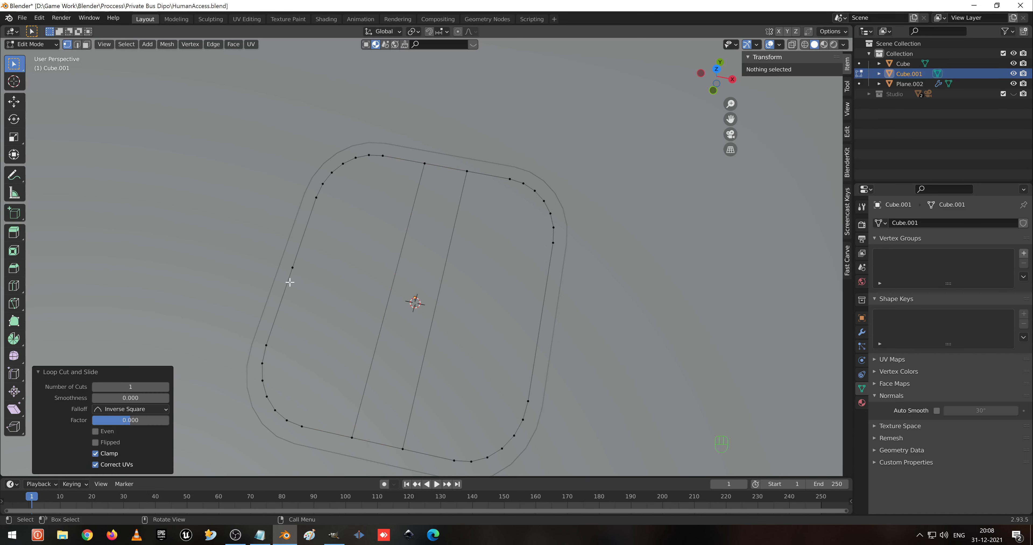
{"action": "key", "text": "ctrl+r"}
{"action": "scroll", "coordinate": [538, 317], "scroll_direction": "up", "scroll_amount": 1}
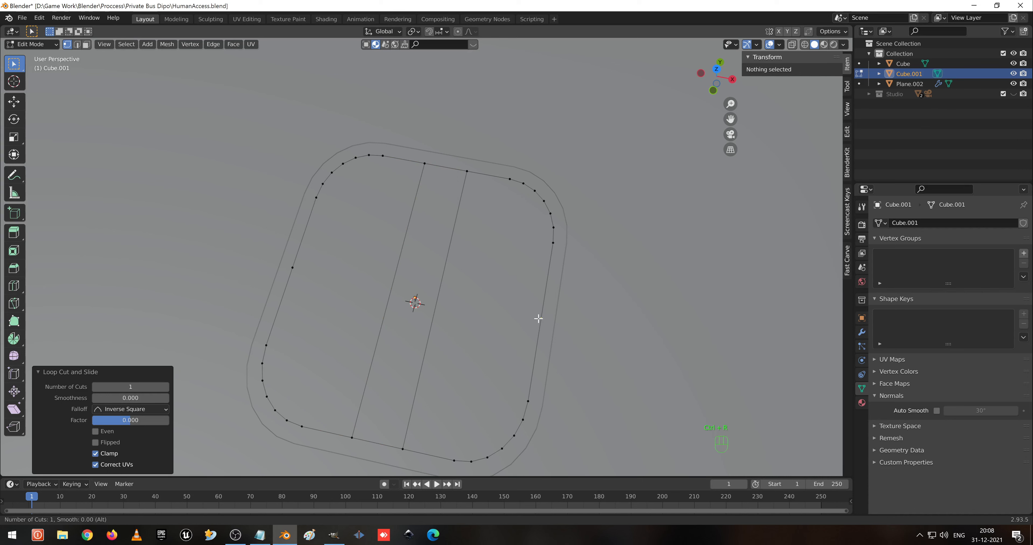
{"action": "left_click", "coordinate": [539, 315]}
{"action": "right_click", "coordinate": [296, 269]}
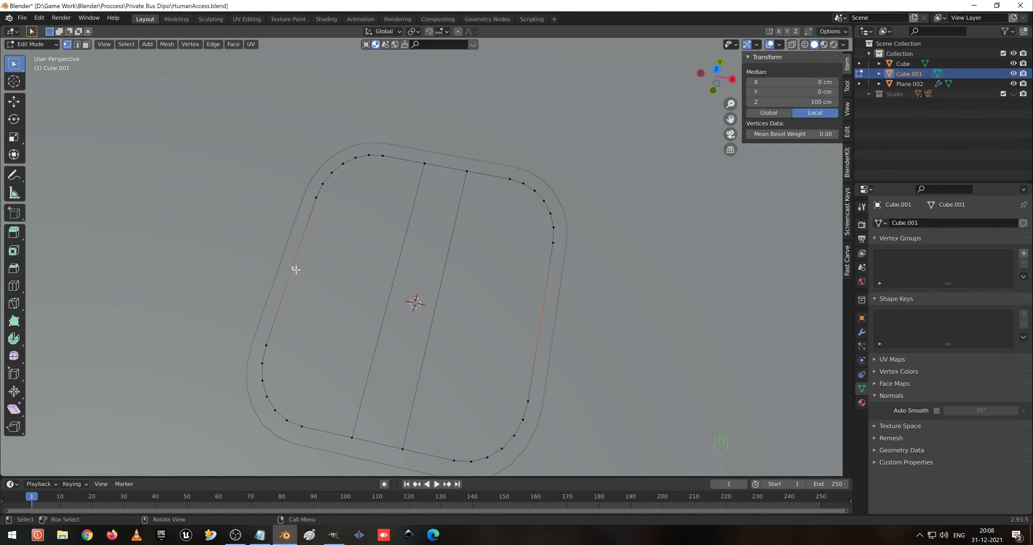
Select the horizontal edge loops running through the middle of the inner panel.
{"action": "middle_click_drag", "start_coordinate": [295, 269], "coordinate": [342, 287]}
{"action": "key", "text": "3"}
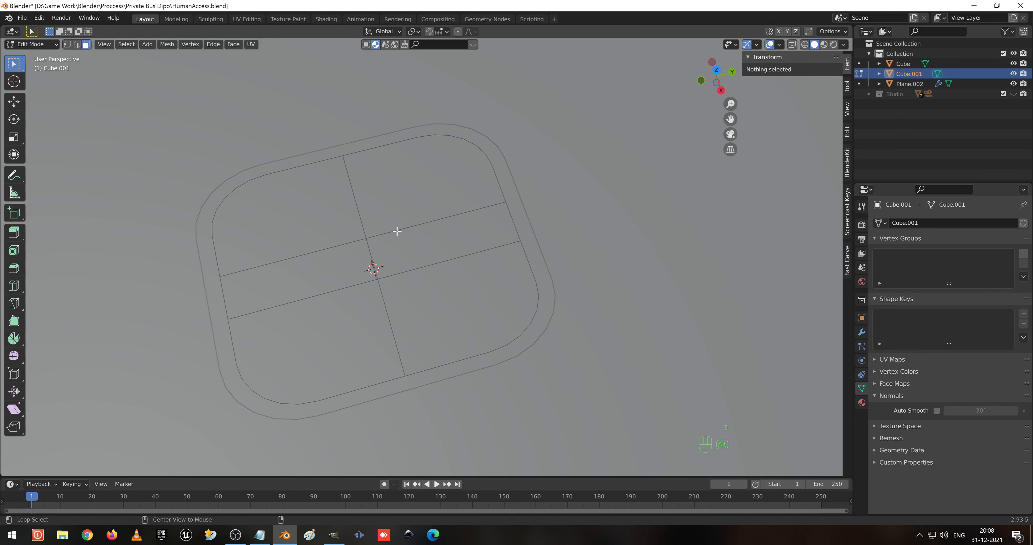
{"action": "left_click", "coordinate": [399, 239]}
{"action": "key", "text": "2"}
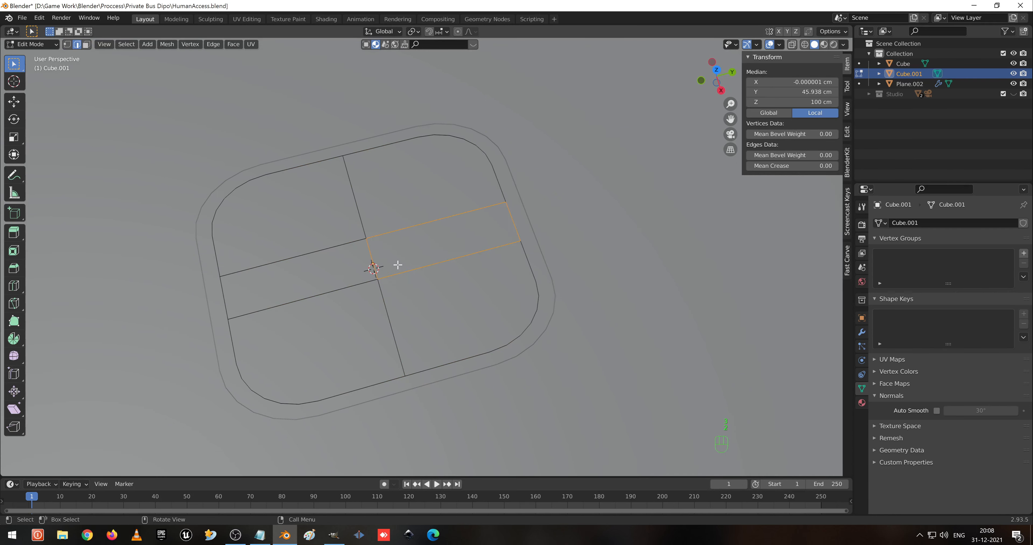
{"action": "left_click", "coordinate": [353, 241], "text": "alt+shift"}
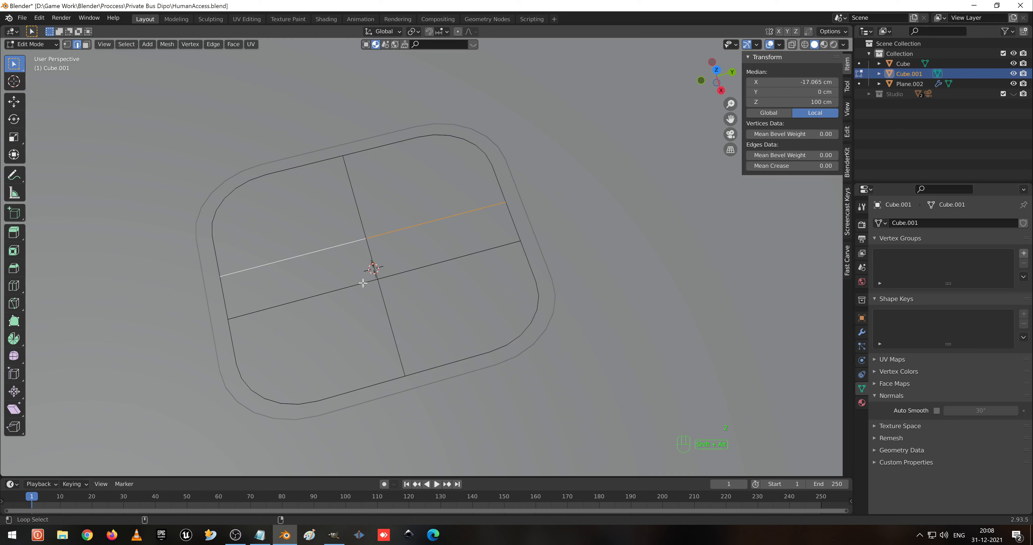
{"action": "left_click", "coordinate": [362, 280], "text": "alt+shift"}
{"action": "left_click", "coordinate": [410, 279], "text": "shift"}
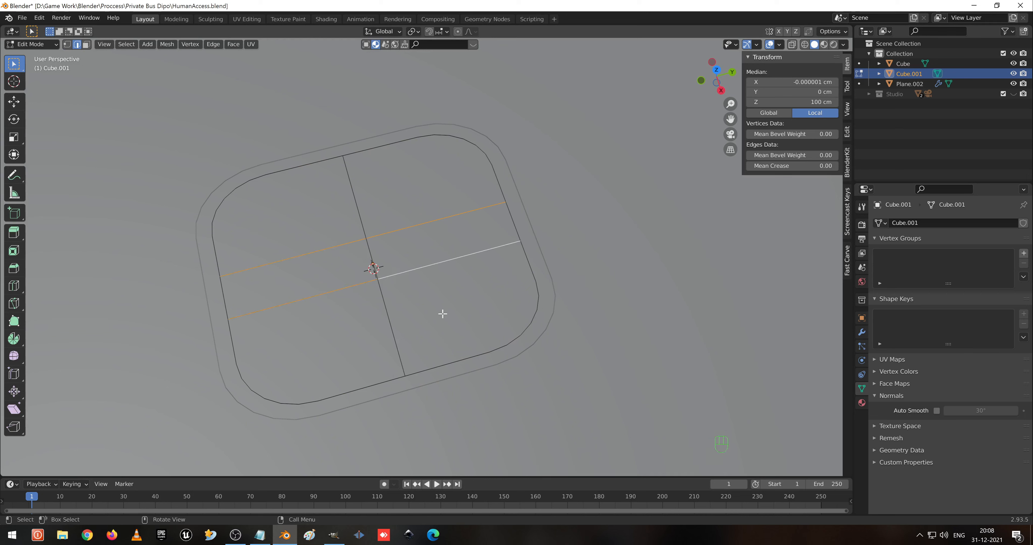
Scale the two middle edge loops along X by 1.915 to spread them apart.
{"action": "key", "text": "s"}
{"action": "key", "text": "y"}
{"action": "key", "text": "x"}
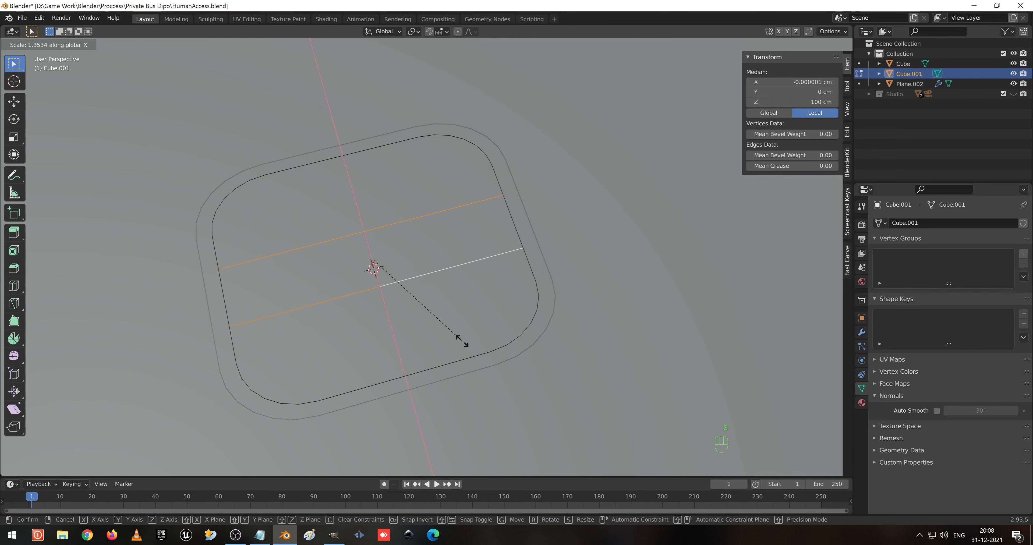
{"action": "left_click", "coordinate": [501, 371]}
Select all faces of Cube.001 and recalculate the normals outward.
{"action": "middle_click_drag", "start_coordinate": [503, 370], "coordinate": [542, 237]}
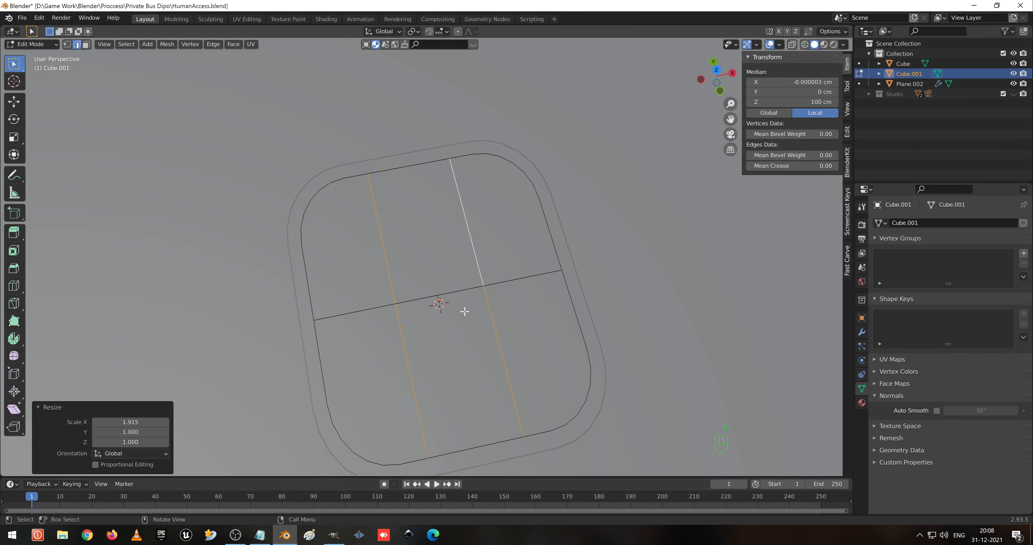
{"action": "key", "text": "3"}
{"action": "left_click", "coordinate": [449, 237]}
{"action": "left_click", "coordinate": [503, 237]}
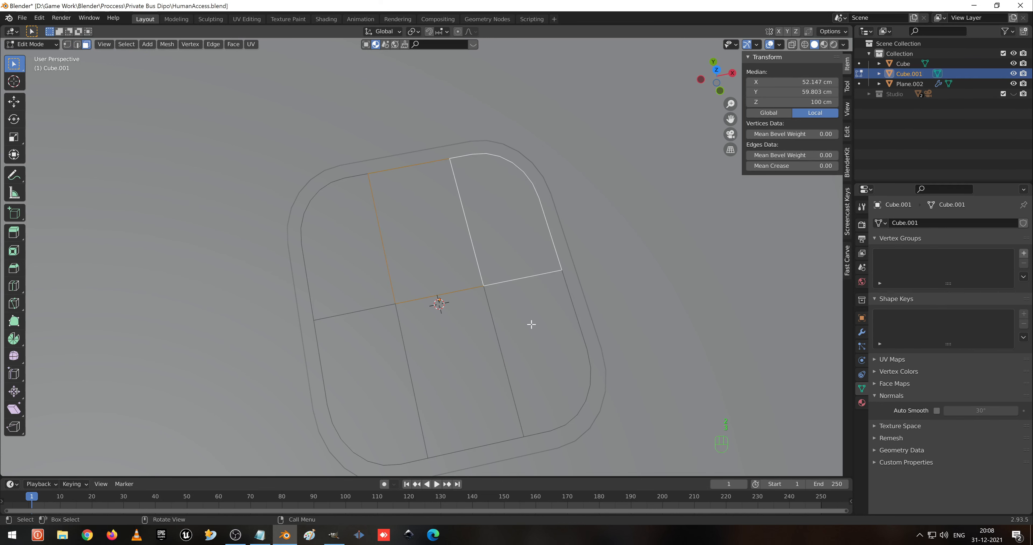
{"action": "left_click", "coordinate": [508, 243]}
{"action": "key", "text": "shift+z"}
{"action": "key", "text": "shift+z"}
{"action": "mouse_move", "coordinate": [518, 256]}
{"action": "middle_mouse_down"}
{"action": "mouse_move", "coordinate": [516, 217]}
{"action": "mouse_move", "coordinate": [516, 286]}
{"action": "mouse_move", "coordinate": [517, 228]}
{"action": "mouse_move", "coordinate": [497, 290]}
{"action": "middle_mouse_up"}
{"action": "key", "text": "a"}
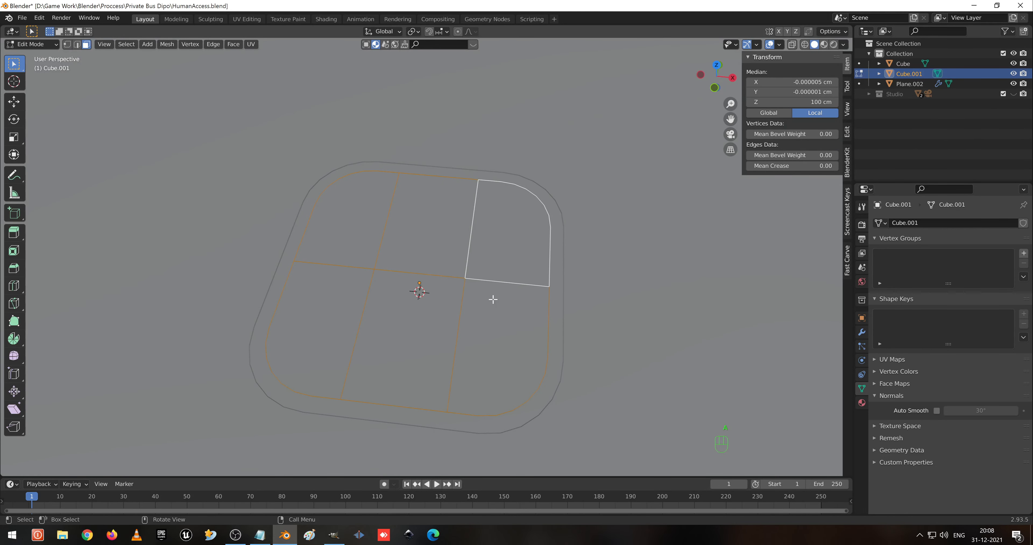
{"action": "key", "text": "ctrl"}
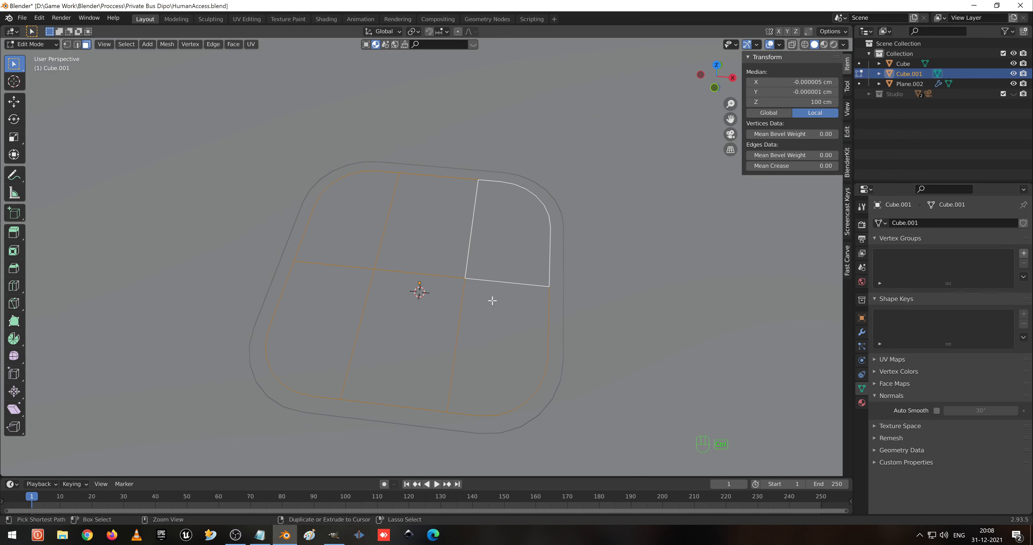
{"action": "key", "text": "shift+ctrl+n"}
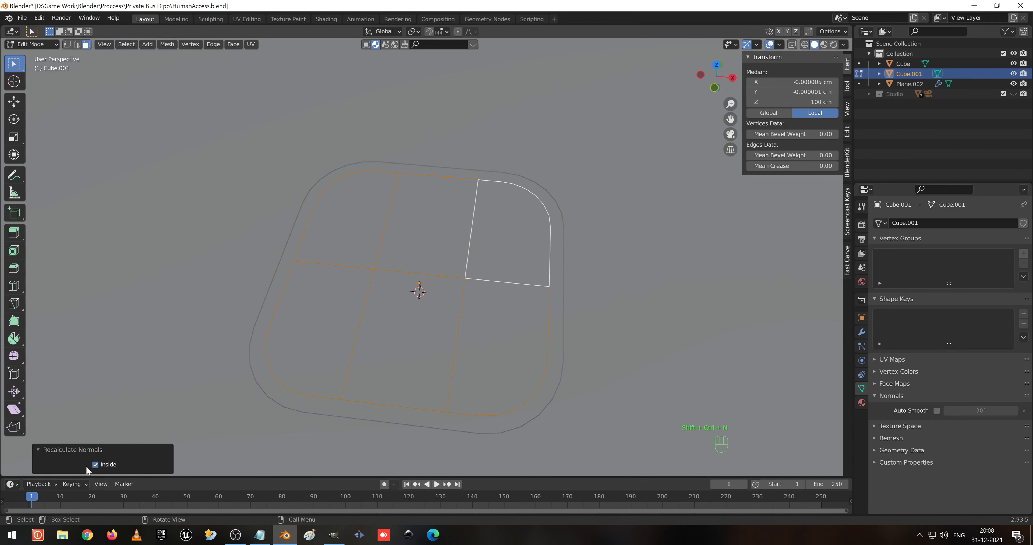
Raise the whole mesh 0.010588 cm along Z, then select the upper-right face.
{"action": "middle_click_drag", "start_coordinate": [466, 369], "coordinate": [502, 317]}
{"action": "key", "text": "a"}
{"action": "key", "text": "g"}
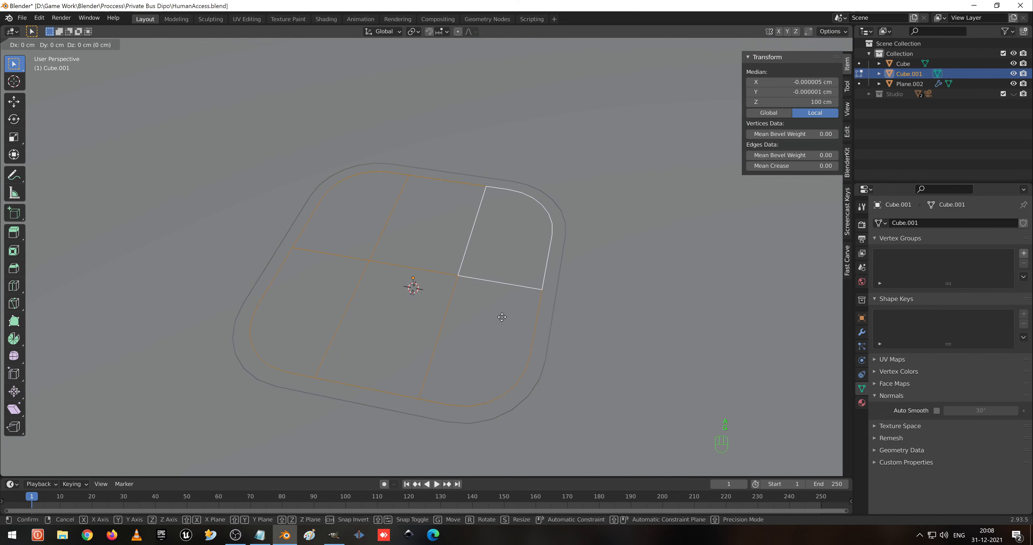
{"action": "key", "text": "z"}
{"action": "left_click", "coordinate": [500, 312]}
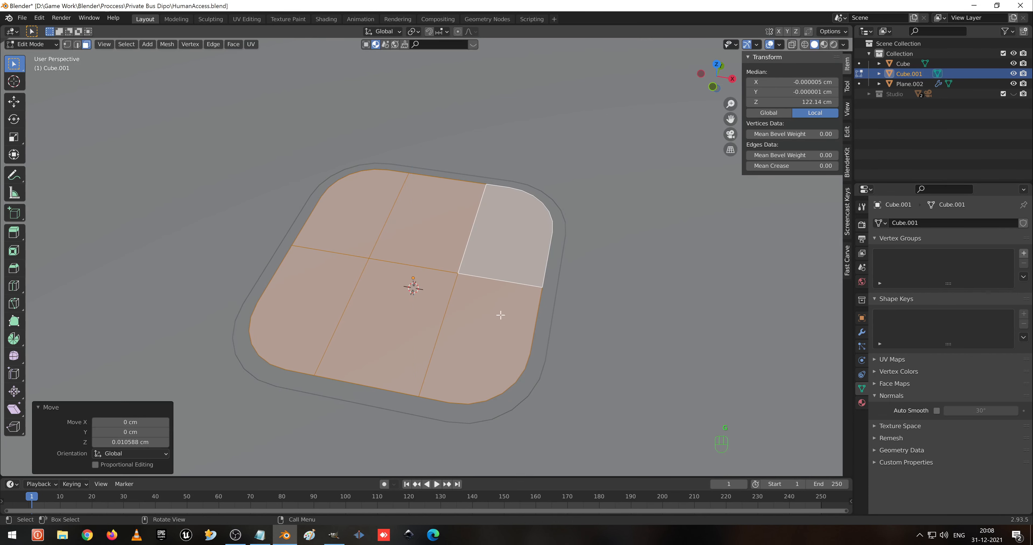
{"action": "scroll", "coordinate": [521, 292], "scroll_direction": "up", "scroll_amount": 4}
{"action": "scroll", "coordinate": [525, 285], "scroll_direction": "down", "scroll_amount": 2}
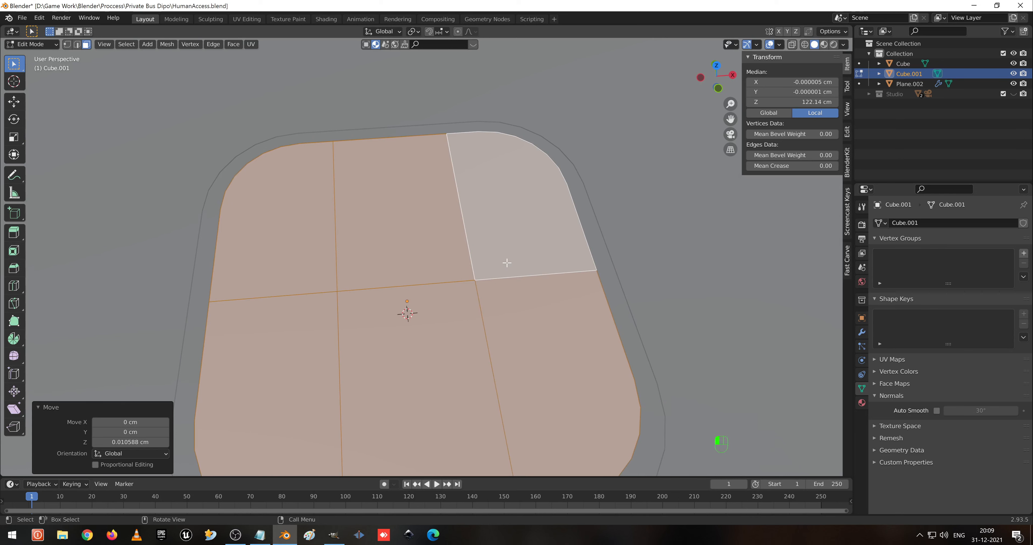
{"action": "left_click", "coordinate": [508, 263]}
Bevel the middle horizontal edge loop into a 30.4 cm wide row.
{"action": "key", "text": "shift"}
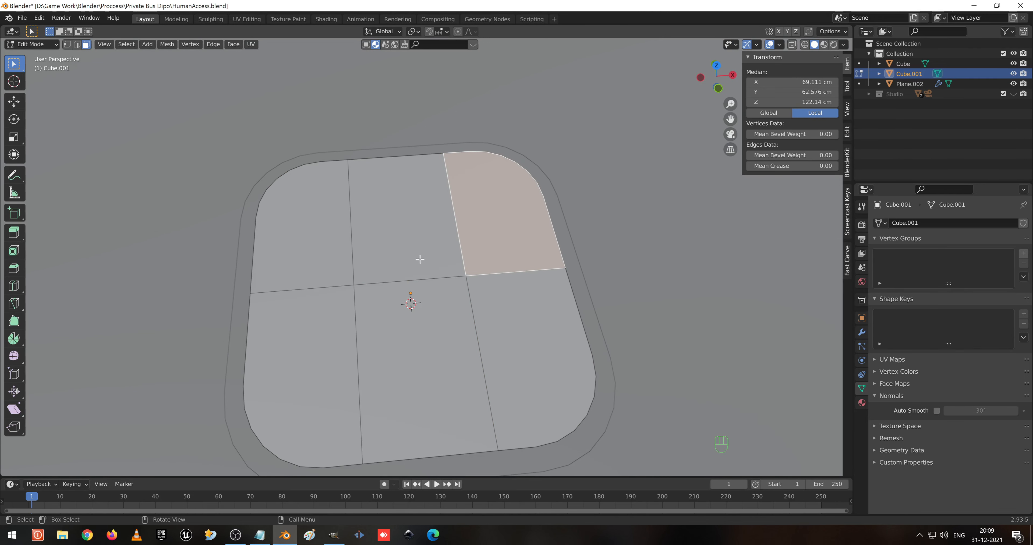
{"action": "key", "text": "2"}
{"action": "left_click", "coordinate": [419, 280], "text": "alt"}
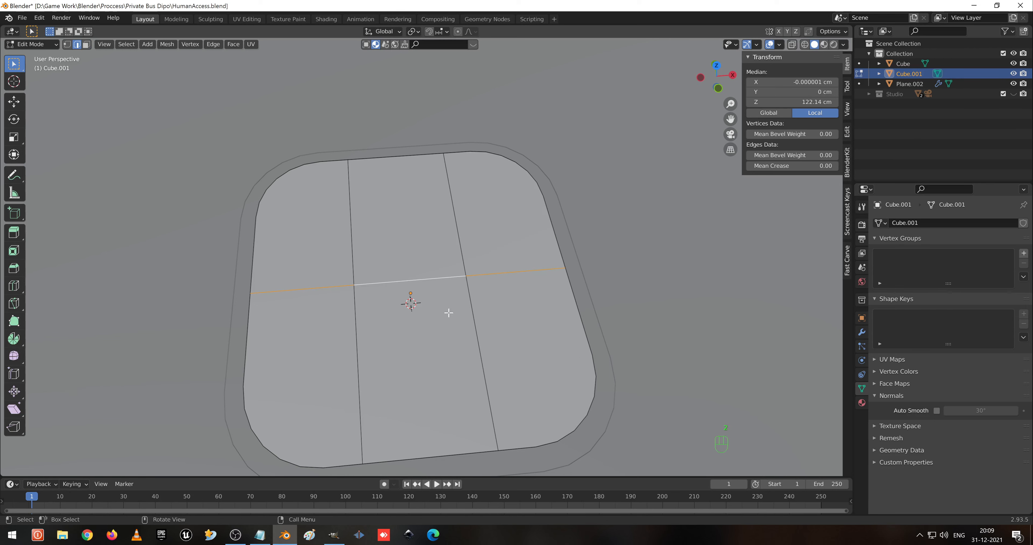
{"action": "key", "text": "ctrl+b"}
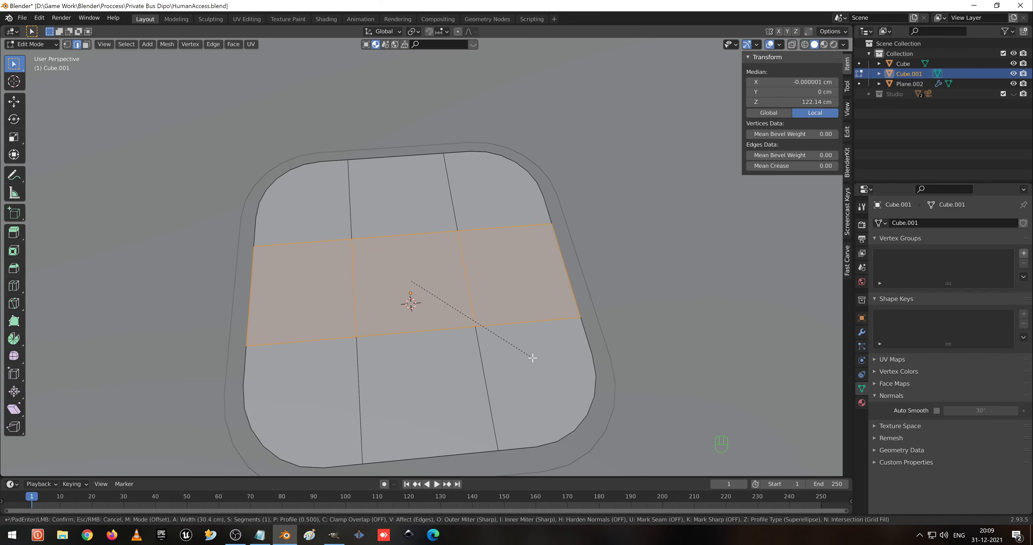
{"action": "left_click", "coordinate": [533, 357]}
Select the twelve inner horizontal and vertical edges of the 3×3 grid.
{"action": "middle_click_drag", "start_coordinate": [507, 315], "coordinate": [520, 253]}
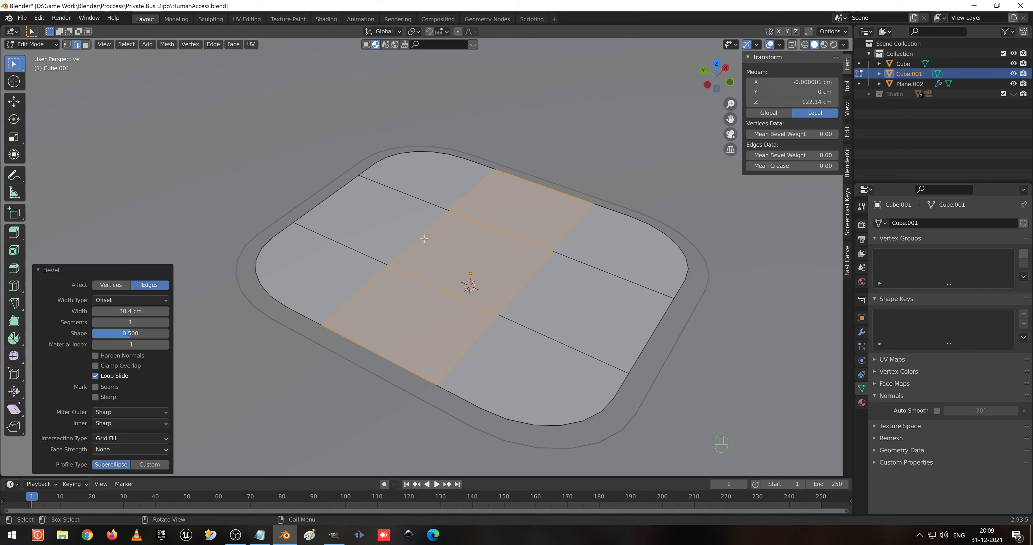
{"action": "middle_click_drag", "start_coordinate": [422, 235], "coordinate": [386, 206]}
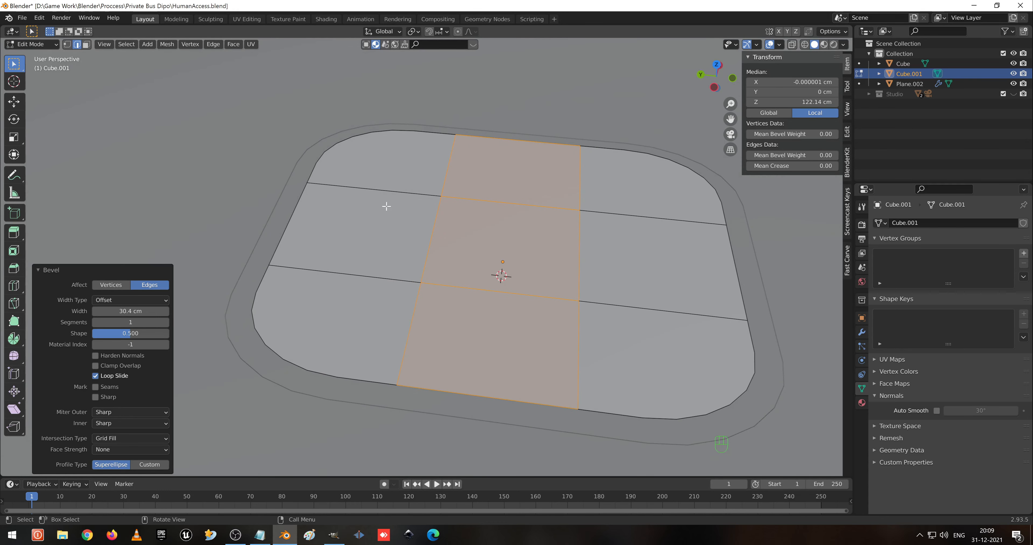
{"action": "left_click", "coordinate": [386, 192]}
{"action": "left_click", "coordinate": [449, 166], "text": "shift"}
{"action": "left_click", "coordinate": [382, 277], "text": "shift"}
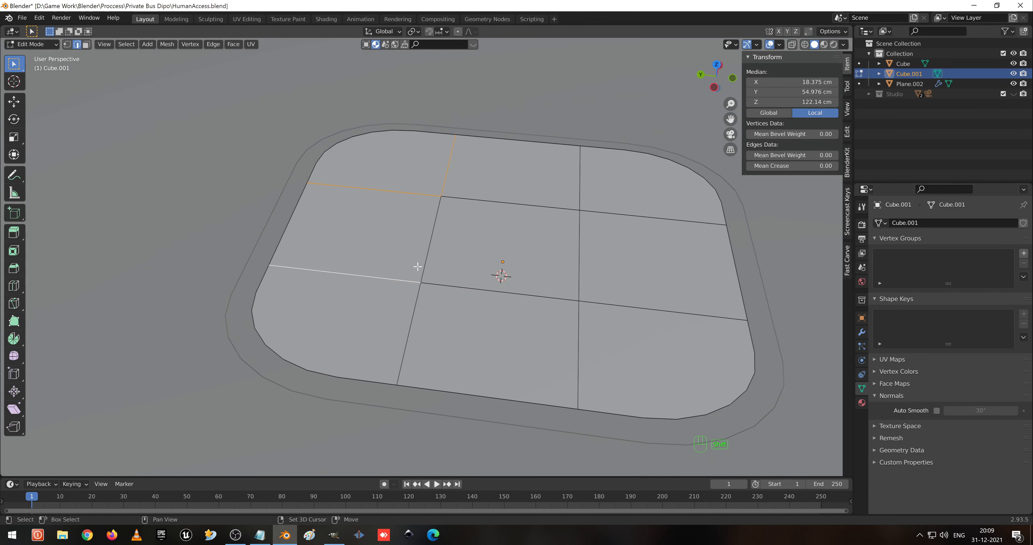
{"action": "left_click", "coordinate": [439, 225], "text": "shift"}
{"action": "left_click", "coordinate": [541, 202], "text": "shift"}
{"action": "left_click", "coordinate": [590, 179], "text": "shift"}
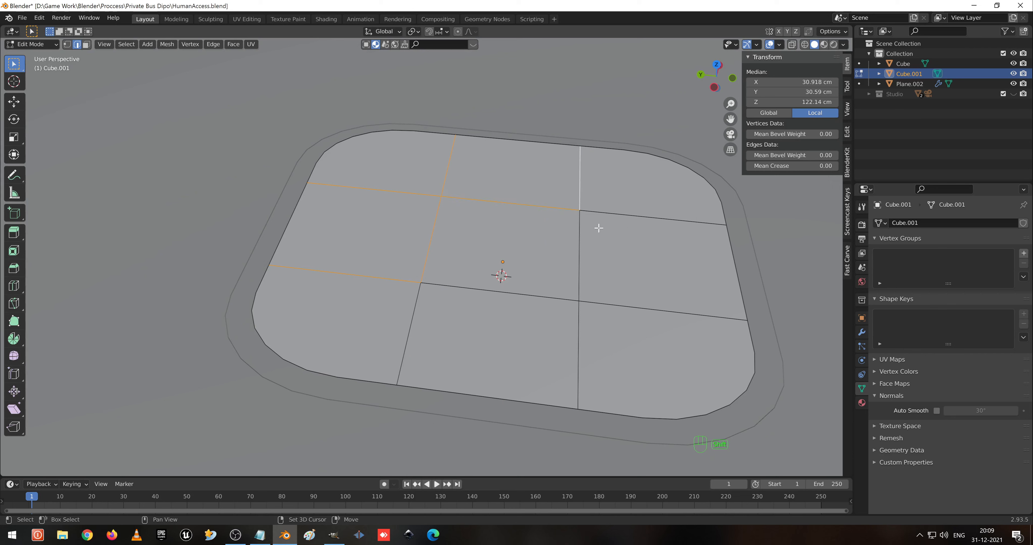
{"action": "left_click", "coordinate": [596, 224], "text": "shift"}
{"action": "left_click", "coordinate": [588, 256], "text": "shift"}
{"action": "left_click", "coordinate": [593, 308], "text": "shift"}
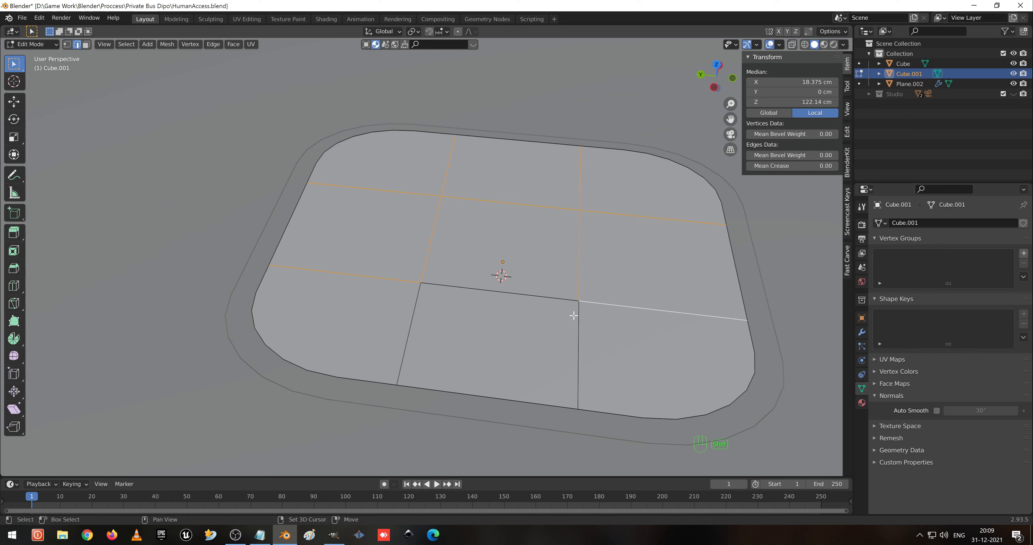
{"action": "left_click", "coordinate": [539, 298], "text": "shift"}
{"action": "left_click", "coordinate": [405, 340], "text": "shift"}
{"action": "left_click", "coordinate": [563, 335], "text": "shift"}
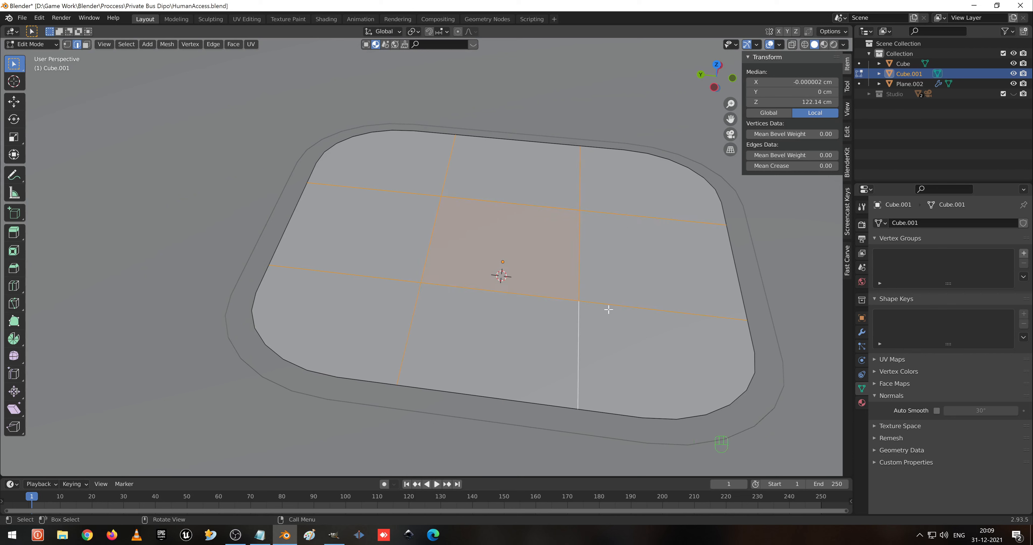
Bevel the selected grid edges 2.31 cm wide with 3 segments.
{"action": "key", "text": "ctrl+b"}
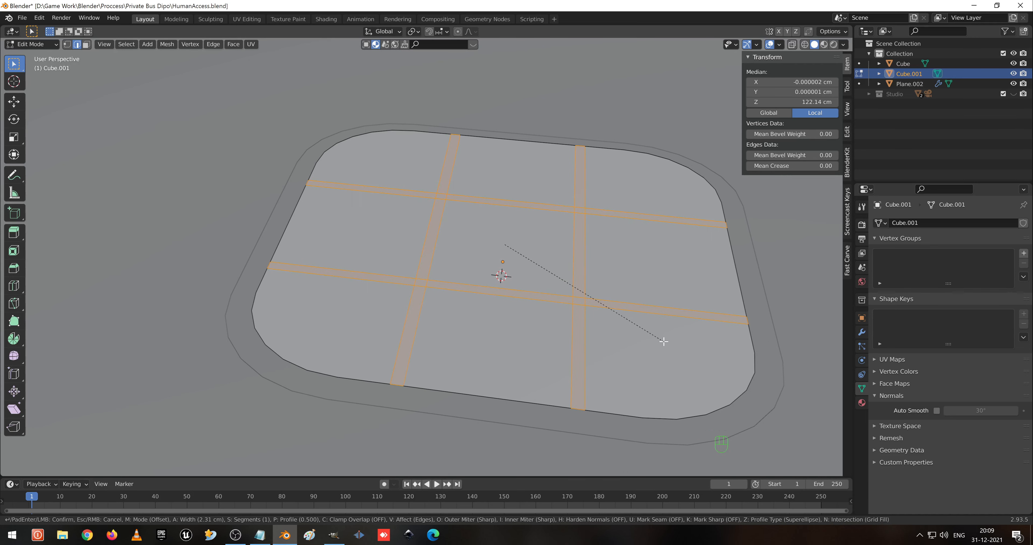
{"action": "scroll", "coordinate": [664, 341], "scroll_direction": "up", "scroll_amount": 1}
{"action": "left_click", "coordinate": [664, 341]}
Shrink the selection, then select a single groove's edge loop.
{"action": "scroll", "coordinate": [606, 299], "scroll_direction": "up", "scroll_amount": 1}
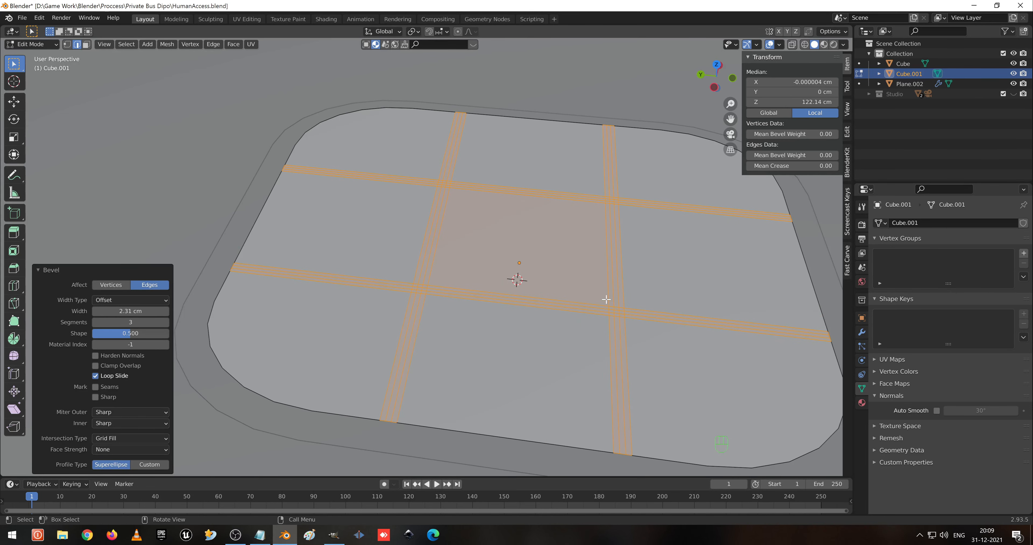
{"action": "key", "text": "ctrl+KP_Subtract"}
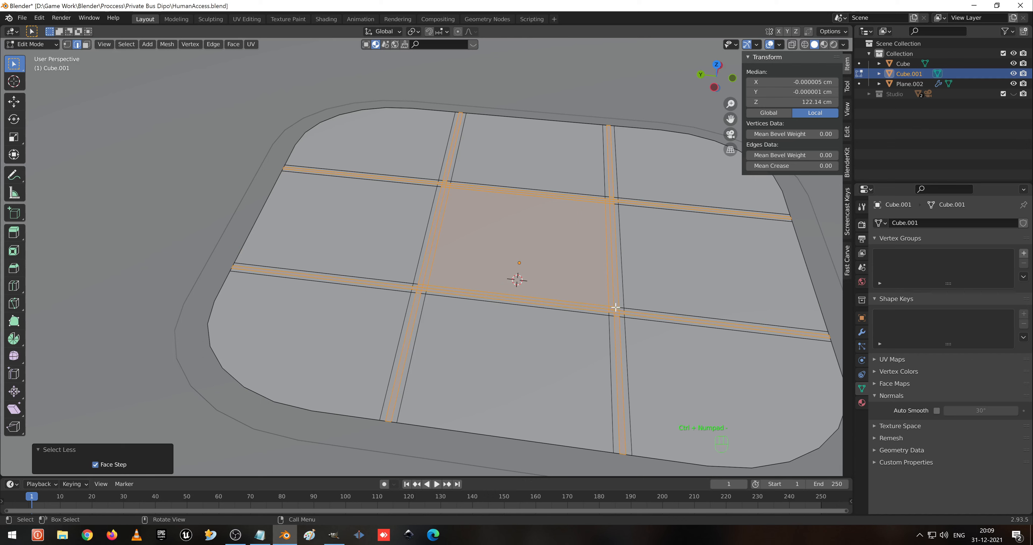
{"action": "scroll", "coordinate": [617, 308], "scroll_direction": "up", "scroll_amount": 1}
{"action": "scroll", "coordinate": [547, 201], "scroll_direction": "down", "scroll_amount": 1}
{"action": "mouse_move", "coordinate": [547, 202]}
{"action": "middle_mouse_down"}
{"action": "mouse_move", "coordinate": [630, 210]}
{"action": "mouse_move", "coordinate": [559, 206]}
{"action": "middle_mouse_up"}
{"action": "middle_click_drag", "start_coordinate": [512, 174], "coordinate": [539, 218], "text": "shift"}
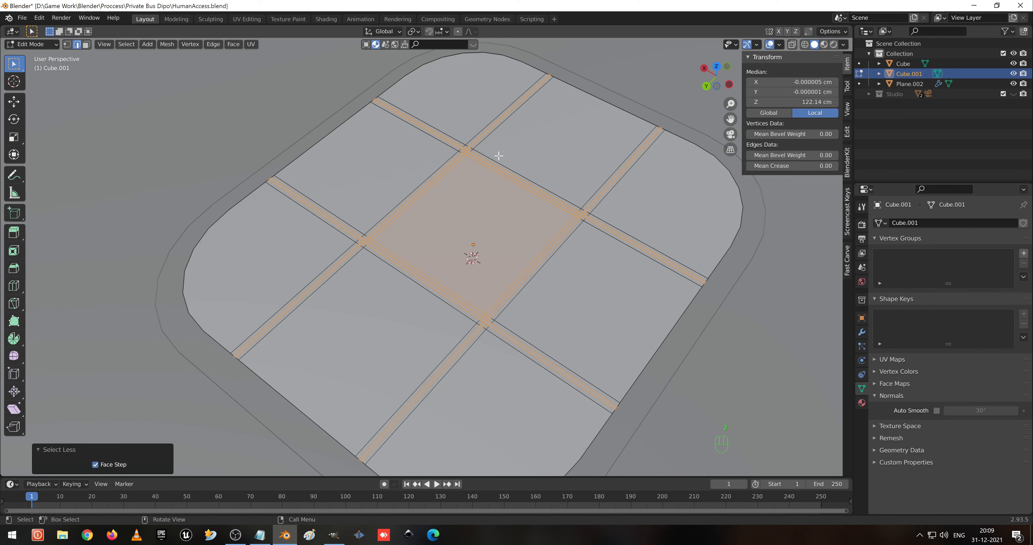
{"action": "left_click", "coordinate": [466, 151], "text": "alt"}
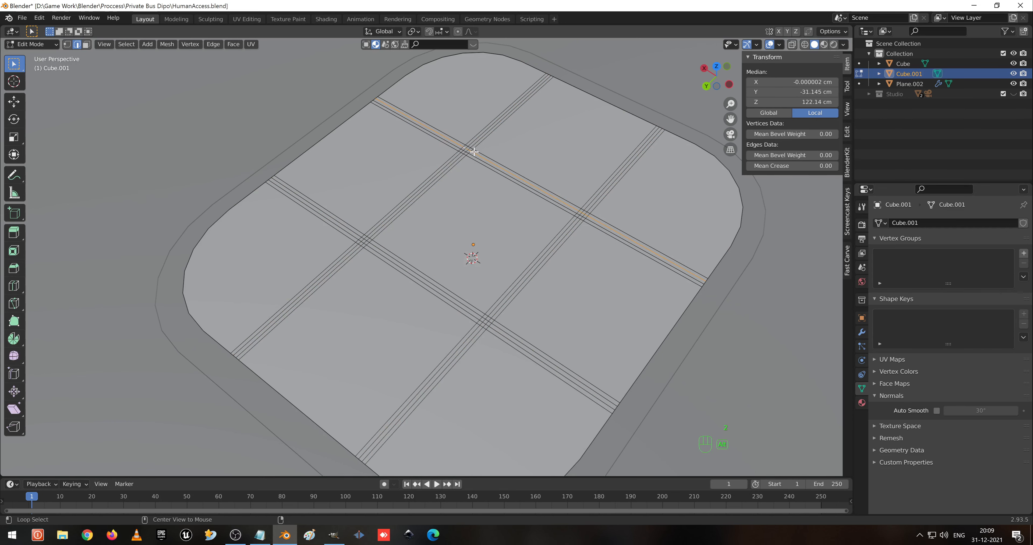
Select the four groove strips of faces crossing the plate.
{"action": "scroll", "coordinate": [501, 185], "scroll_direction": "up", "scroll_amount": 1}
{"action": "key", "text": "3"}
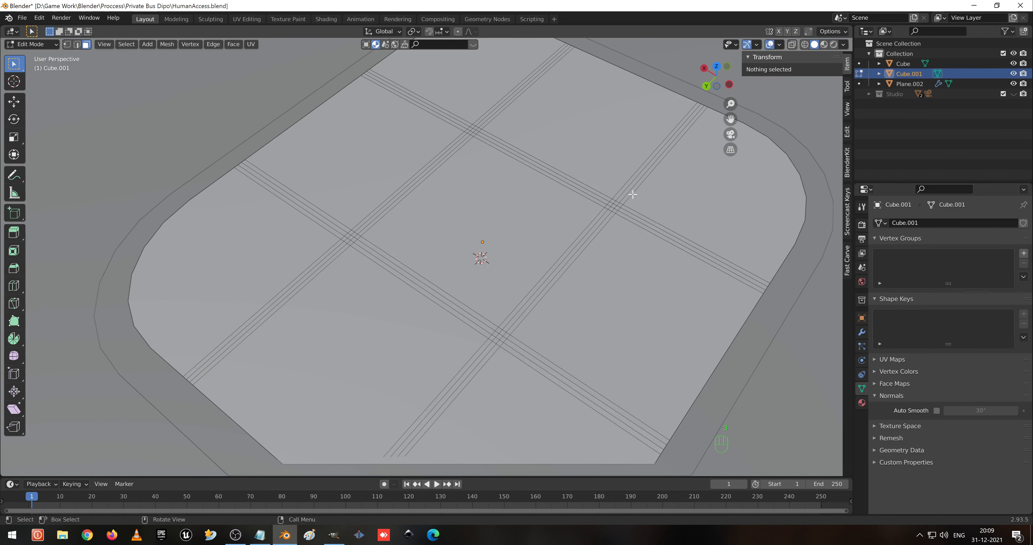
{"action": "left_click", "coordinate": [614, 206], "text": "alt"}
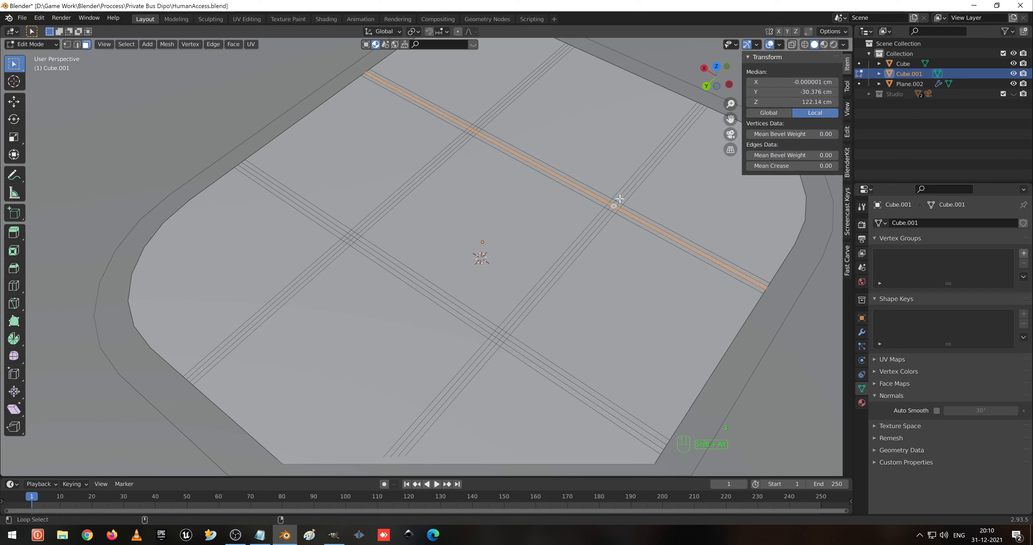
{"action": "left_click", "coordinate": [618, 202], "text": "alt+shift"}
{"action": "left_click", "coordinate": [501, 339], "text": "alt+shift"}
{"action": "key", "text": "ctrl+z"}
{"action": "left_click", "coordinate": [493, 333], "text": "alt+shift"}
{"action": "left_click", "coordinate": [352, 236], "text": "alt+shift"}
{"action": "middle_click_drag", "start_coordinate": [560, 159], "coordinate": [580, 209]}
{"action": "scroll", "coordinate": [565, 215], "scroll_direction": "down", "scroll_amount": 2}
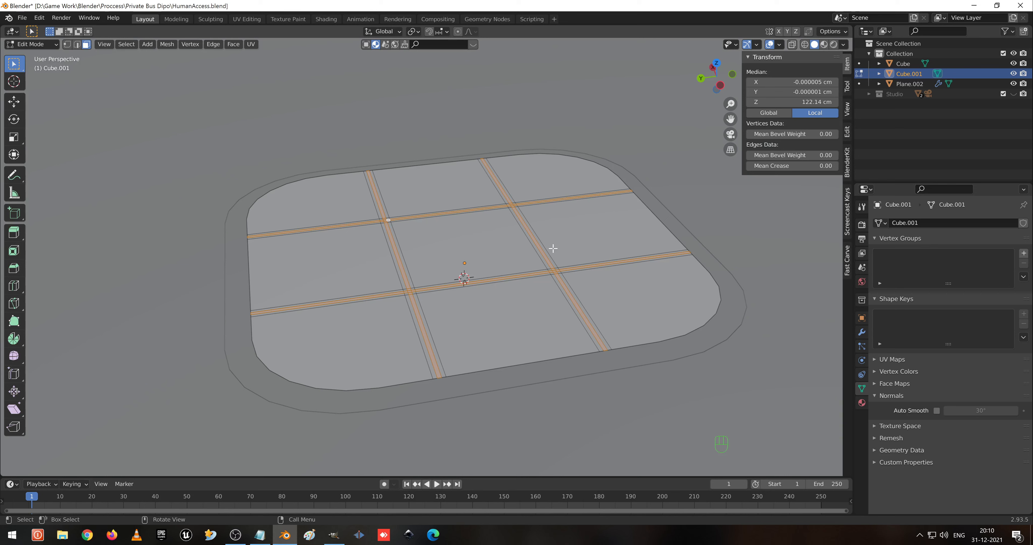
Extrude the groove strips 0.003921 cm down along Z.
{"action": "key", "text": "alt+s"}
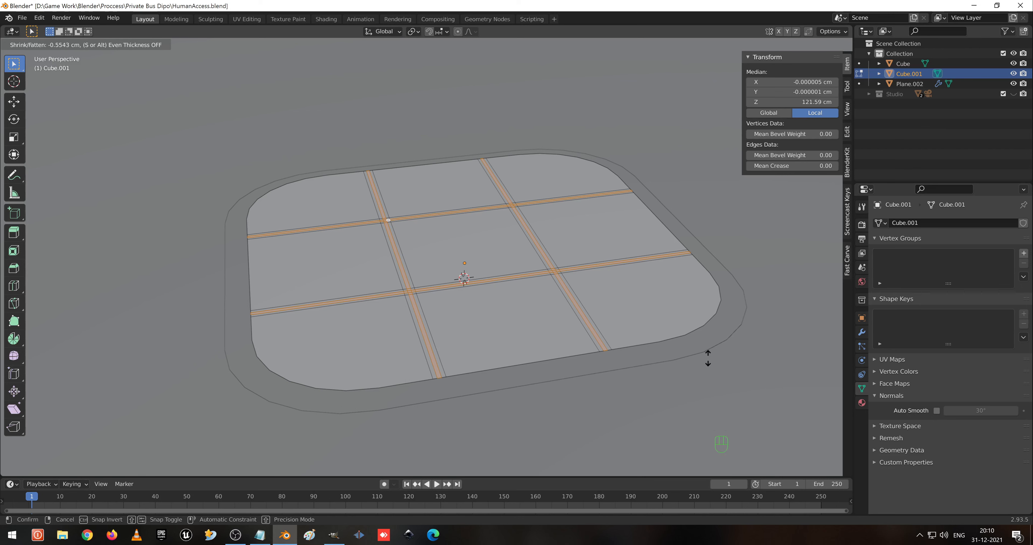
{"action": "right_click", "coordinate": [572, 249]}
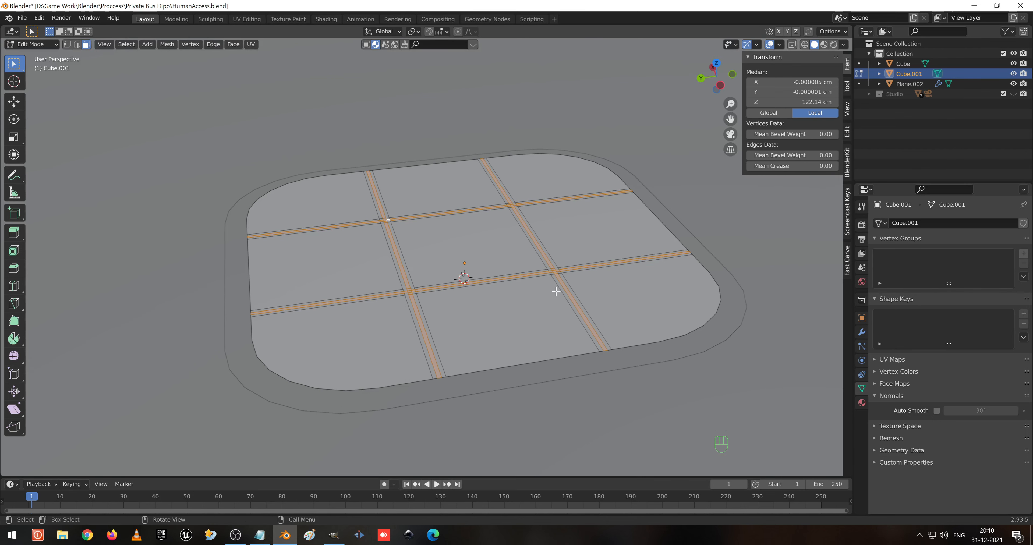
{"action": "scroll", "coordinate": [548, 292], "scroll_direction": "up", "scroll_amount": 6}
{"action": "scroll", "coordinate": [539, 305], "scroll_direction": "down", "scroll_amount": 8}
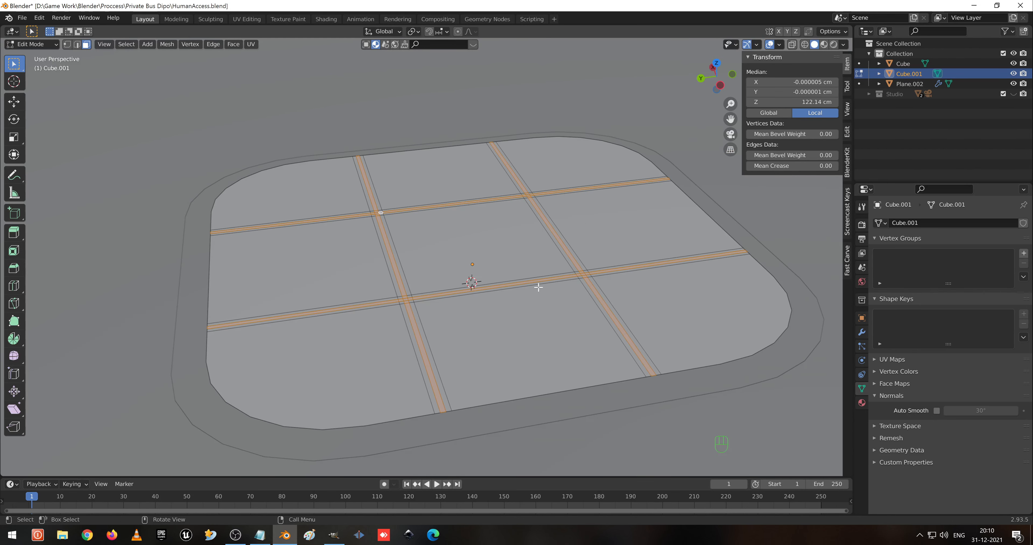
{"action": "key", "text": "e"}
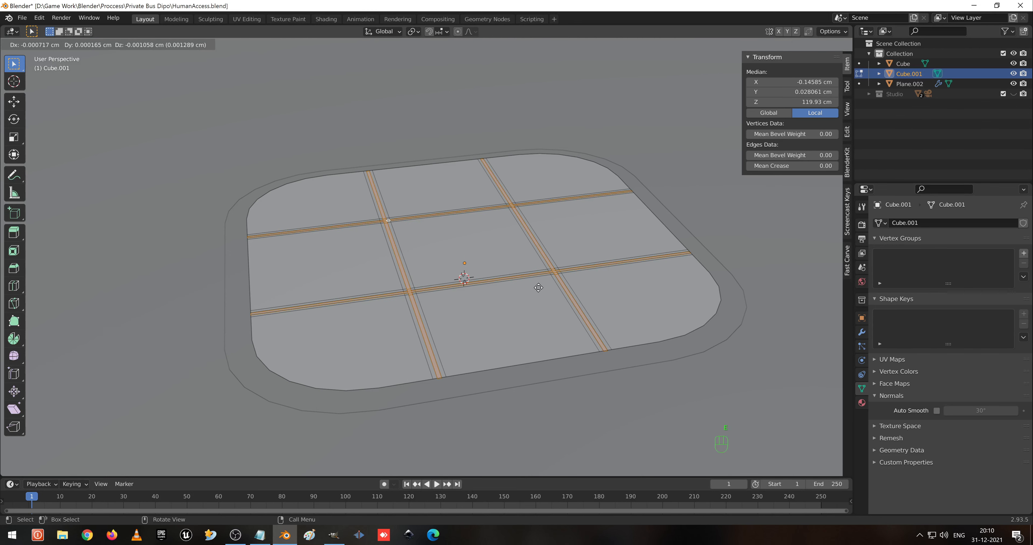
{"action": "key", "text": "z"}
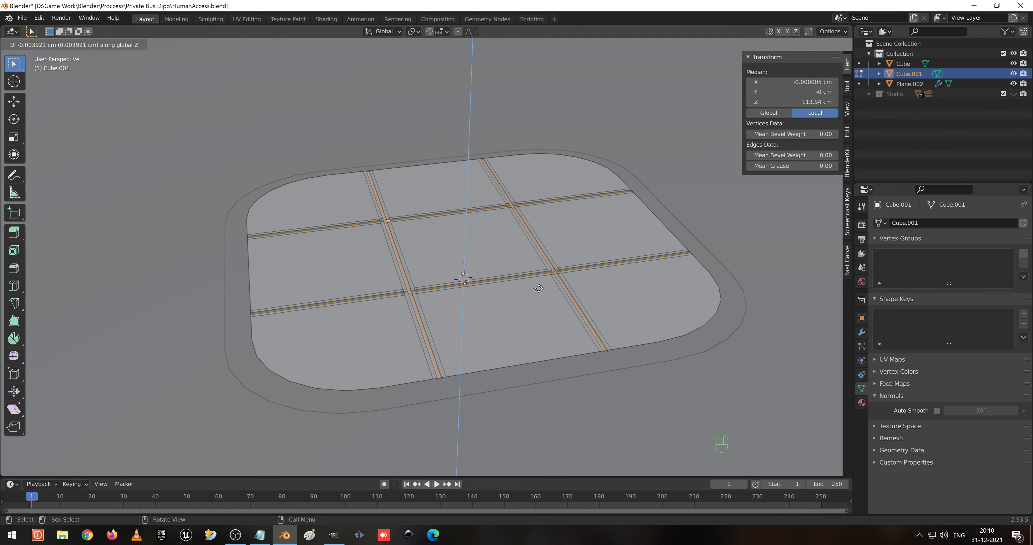
{"action": "left_click", "coordinate": [539, 288]}
Grow the groove selection to the neighbouring faces.
{"action": "scroll", "coordinate": [549, 297], "scroll_direction": "up", "scroll_amount": 5}
{"action": "scroll", "coordinate": [537, 264], "scroll_direction": "down", "scroll_amount": 2}
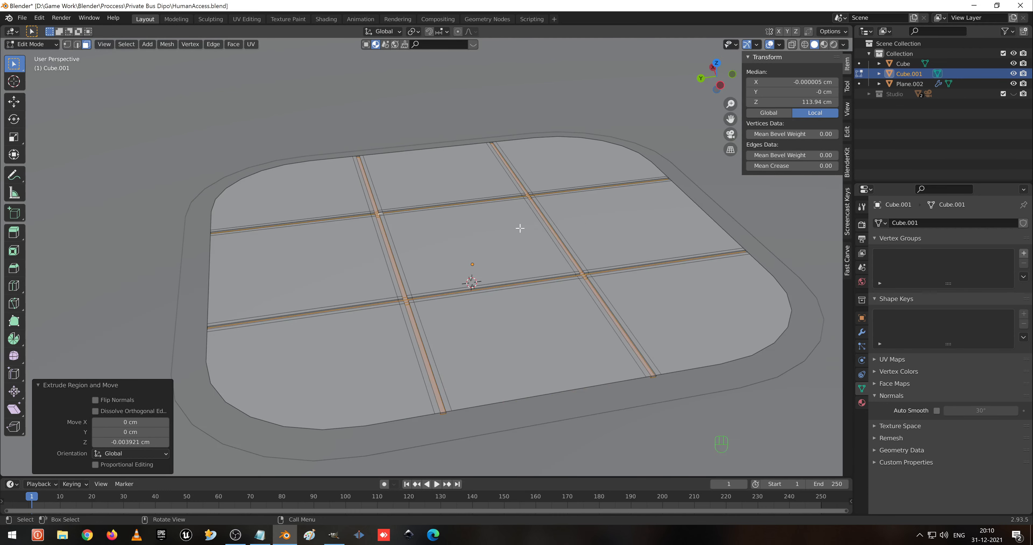
{"action": "middle_click_drag", "start_coordinate": [520, 228], "coordinate": [641, 223]}
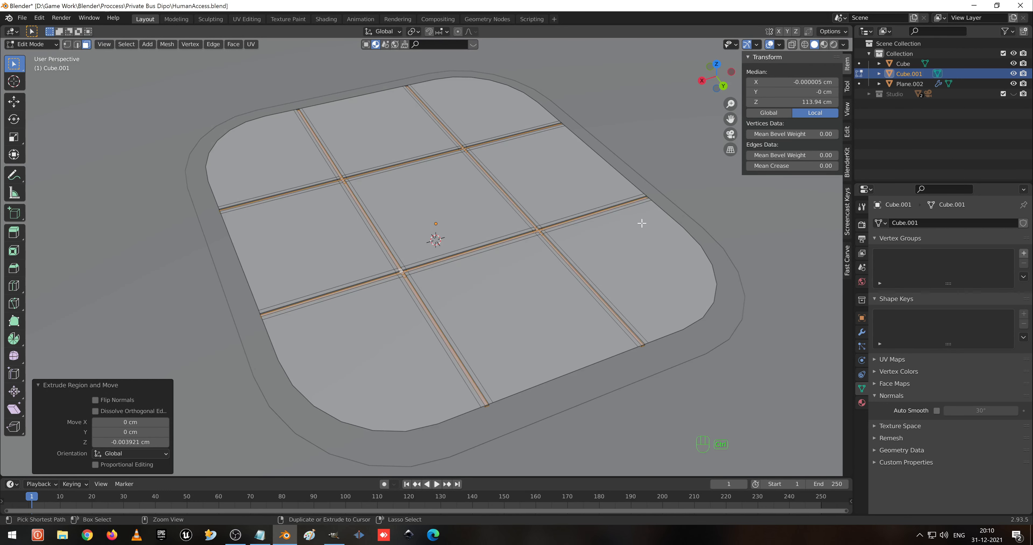
{"action": "key", "text": "ctrl+KP_Add"}
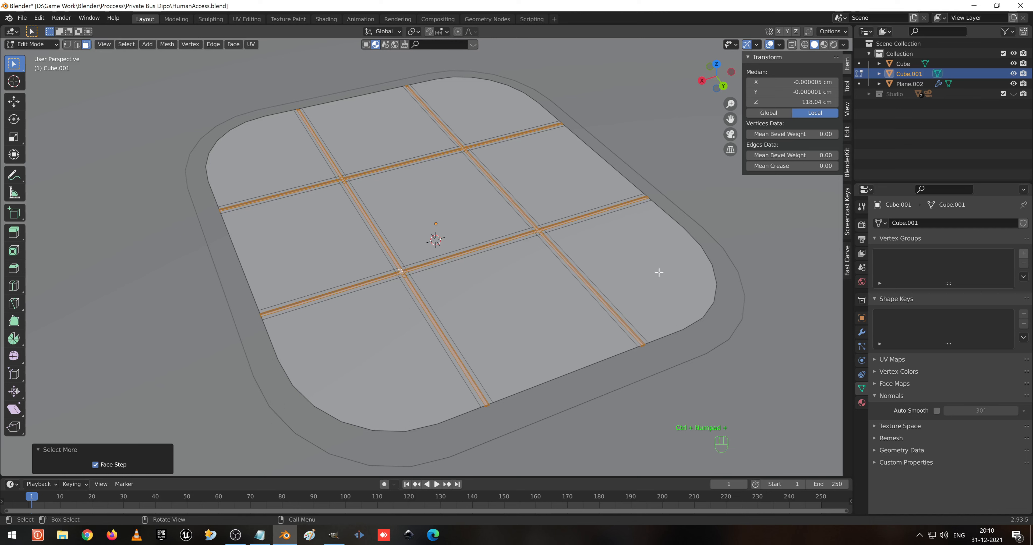
{"action": "left_click", "coordinate": [862, 402]}
Create a material named Black with black base and subsurface colours.
{"action": "left_click", "coordinate": [921, 299]}
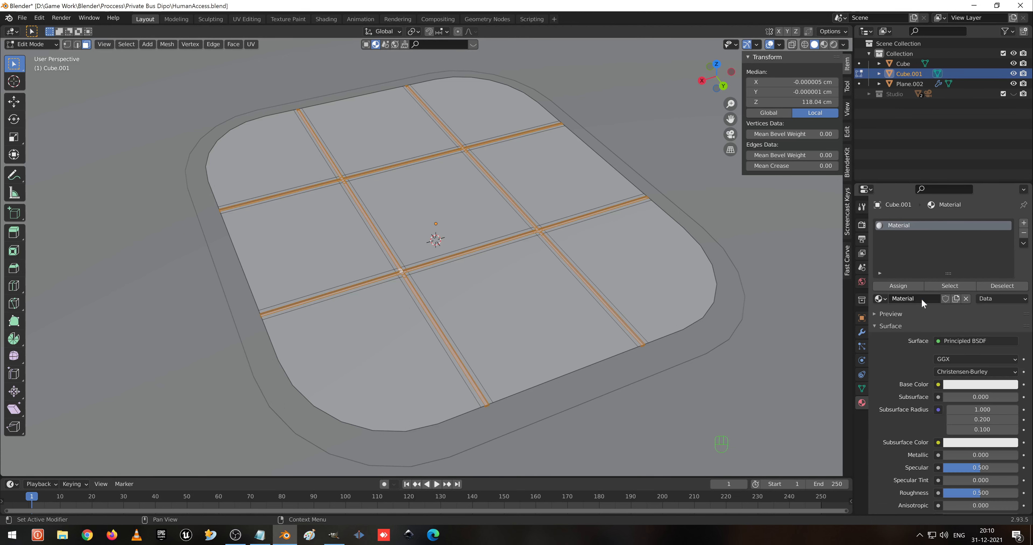
{"action": "double_click", "coordinate": [919, 296]}
{"action": "type", "text": "Black"}
{"action": "key", "text": "Return"}
{"action": "left_click", "coordinate": [972, 385]}
{"action": "left_click_drag", "start_coordinate": [1010, 245], "coordinate": [1012, 375]}
{"action": "left_click", "coordinate": [976, 442]}
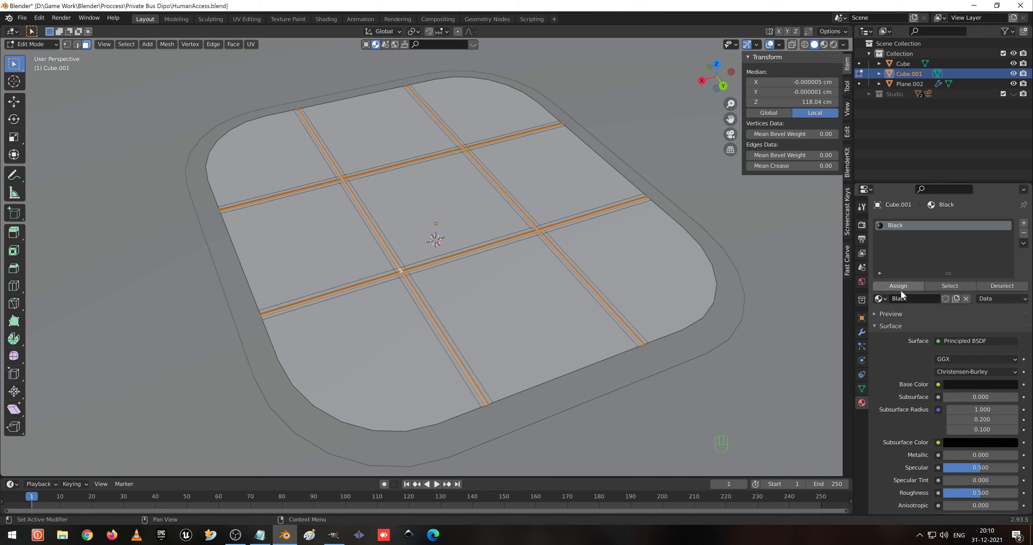
Add a second slot with a new GoldPlate material, then invert the selection to the panels.
{"action": "left_click", "coordinate": [1023, 222]}
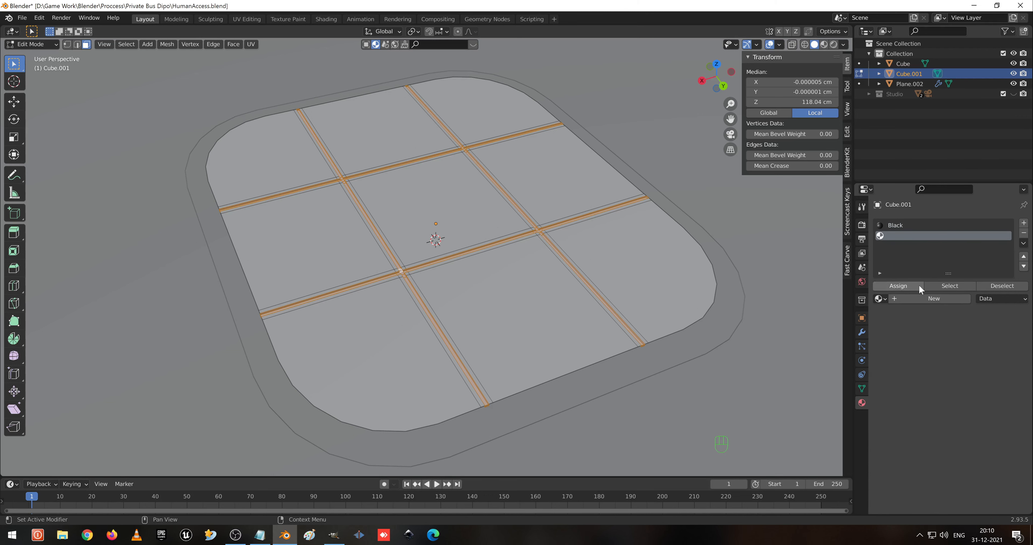
{"action": "left_click", "coordinate": [907, 226]}
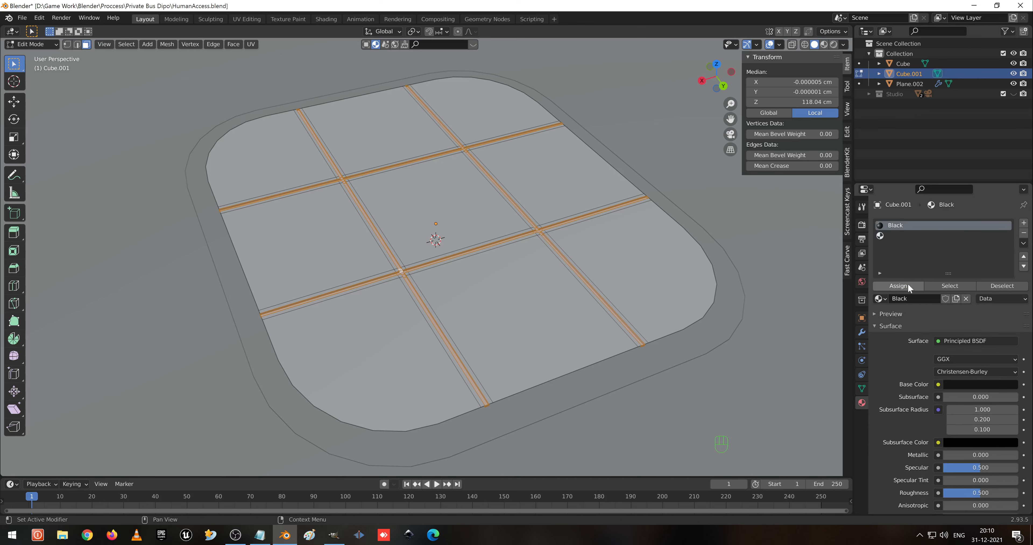
{"action": "left_click", "coordinate": [911, 235]}
{"action": "left_click", "coordinate": [910, 298]}
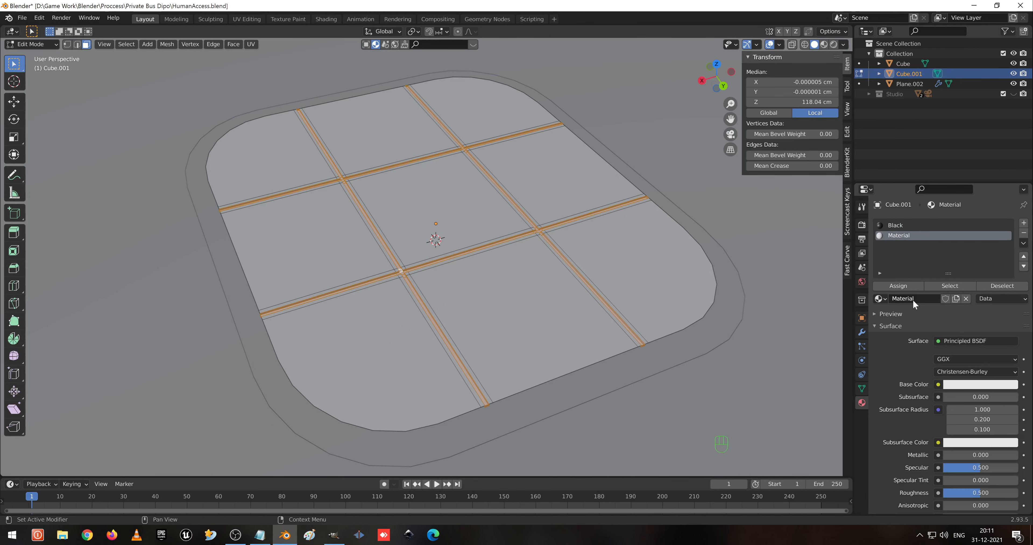
{"action": "left_click", "coordinate": [909, 298]}
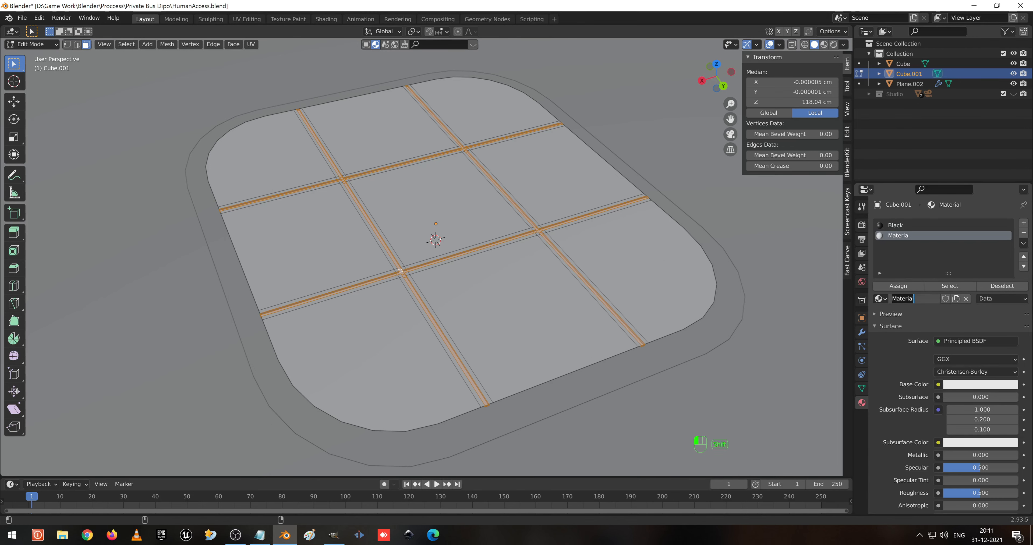
{"action": "type", "text": "GoldPlate"}
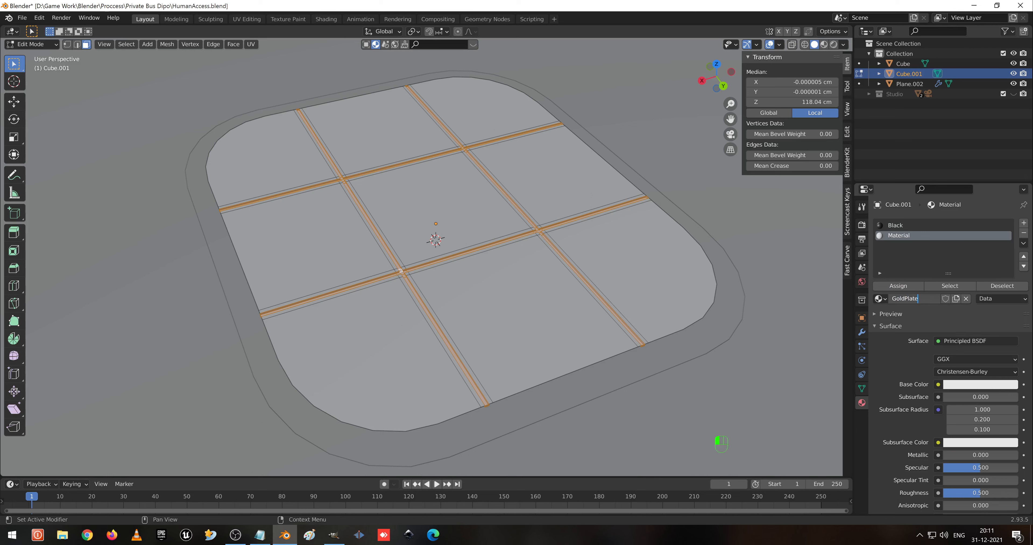
{"action": "key", "text": "Return"}
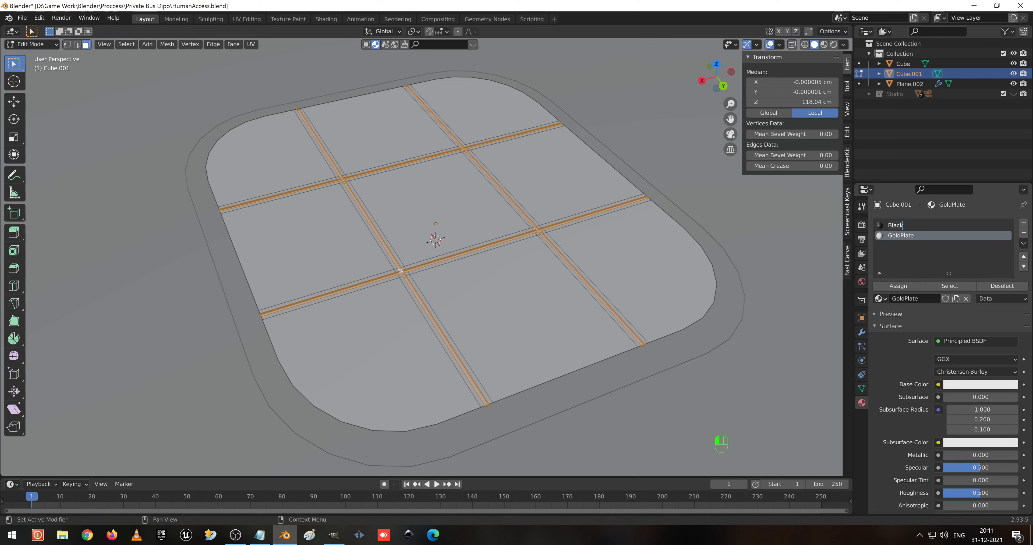
{"action": "key", "text": "ctrl"}
{"action": "key", "text": "ctrl"}
{"action": "key", "text": "ctrl"}
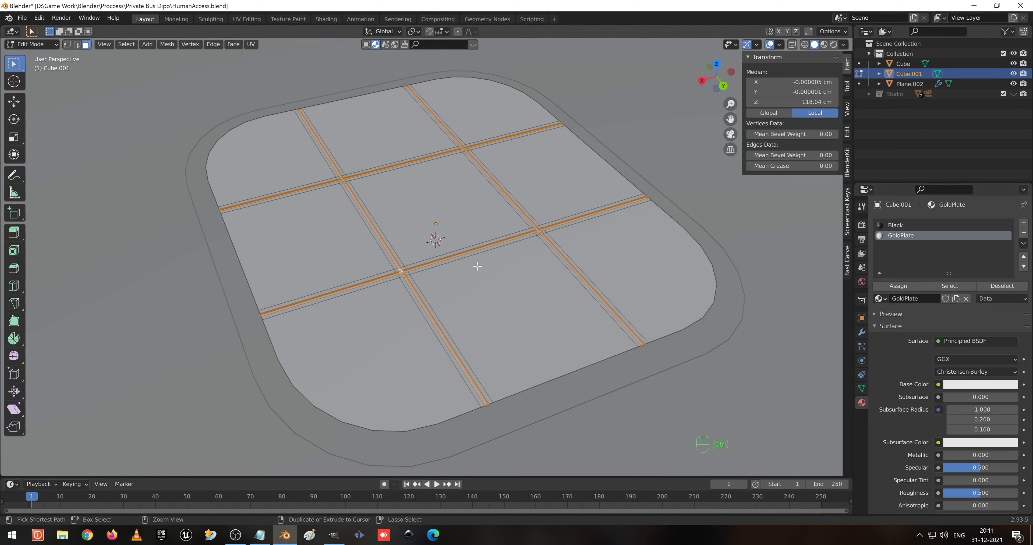
{"action": "key", "text": "ctrl+i"}
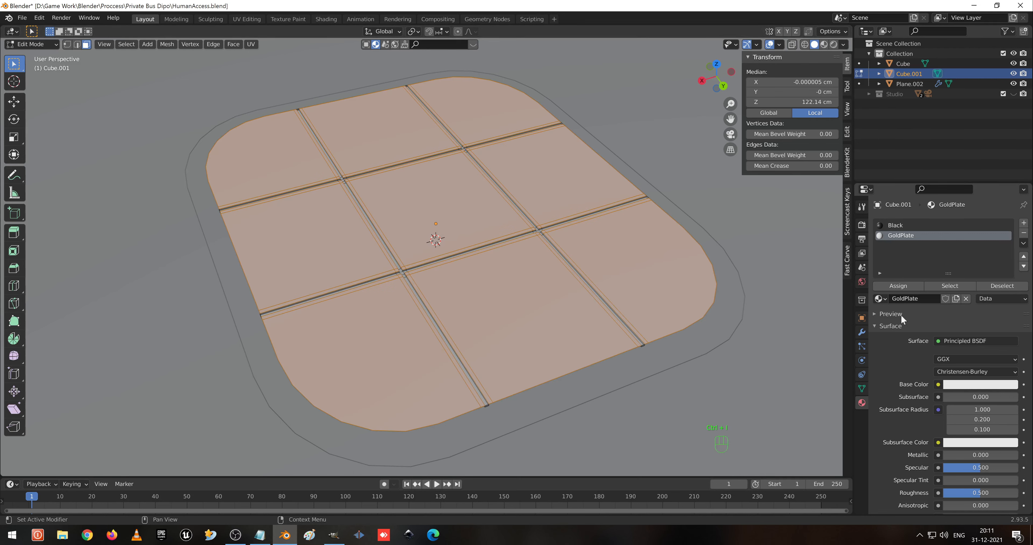
Switch the viewport to Material Preview shading.
{"action": "left_click", "coordinate": [984, 384]}
{"action": "key", "text": "z"}
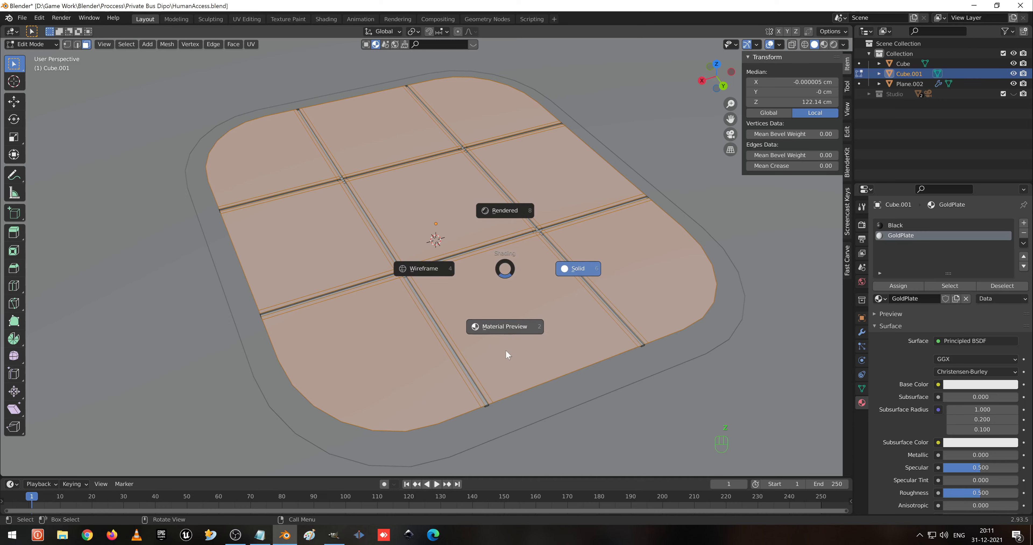
{"action": "left_click", "coordinate": [505, 349]}
Set the render engine to Eevee with ambient occlusion and bloom, then reopen GoldPlate's base colour.
{"action": "left_click", "coordinate": [861, 224]}
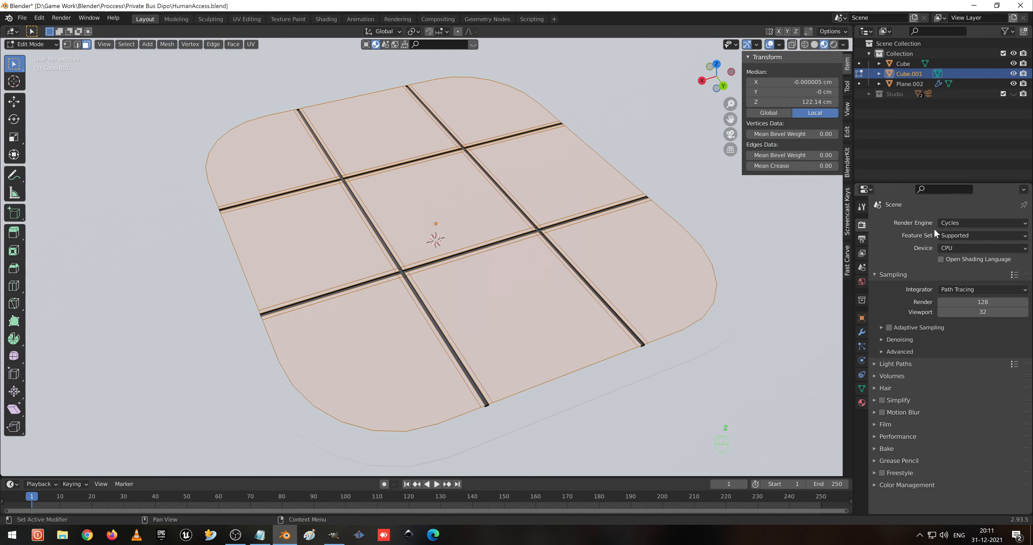
{"action": "left_click", "coordinate": [956, 223]}
{"action": "left_click", "coordinate": [962, 235]}
{"action": "left_click", "coordinate": [897, 290]}
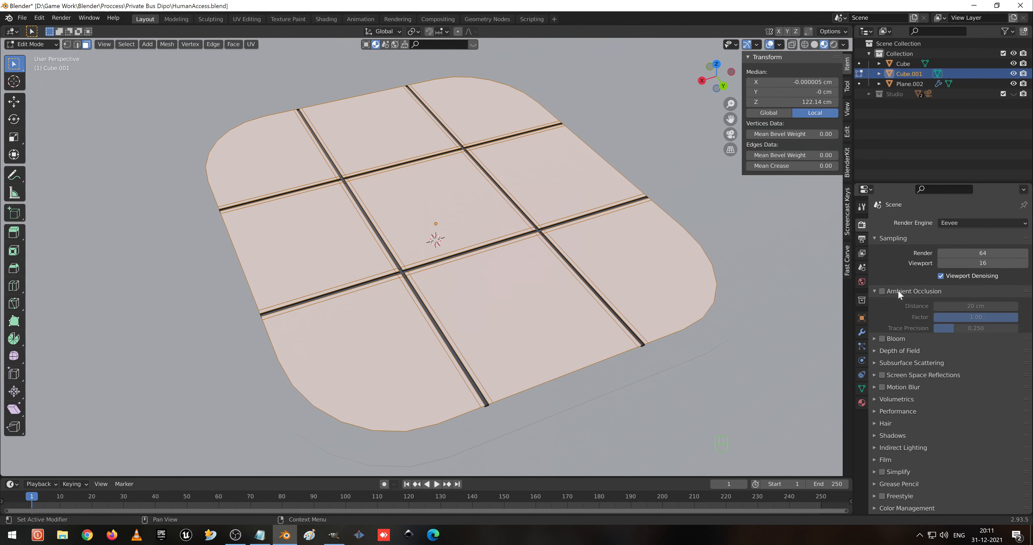
{"action": "left_click", "coordinate": [882, 291]}
{"action": "left_click", "coordinate": [882, 366]}
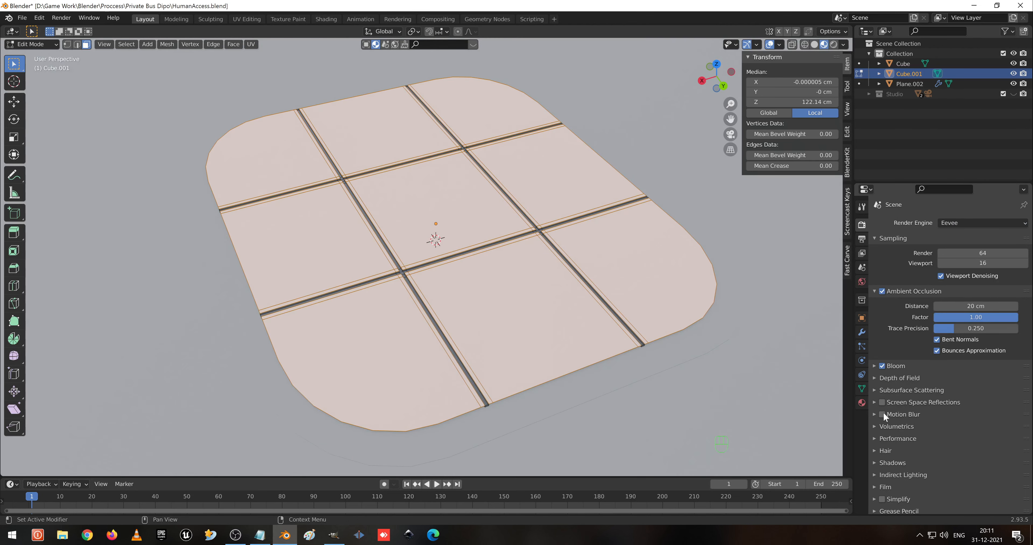
{"action": "scroll", "coordinate": [904, 462], "scroll_direction": "down", "scroll_amount": 2}
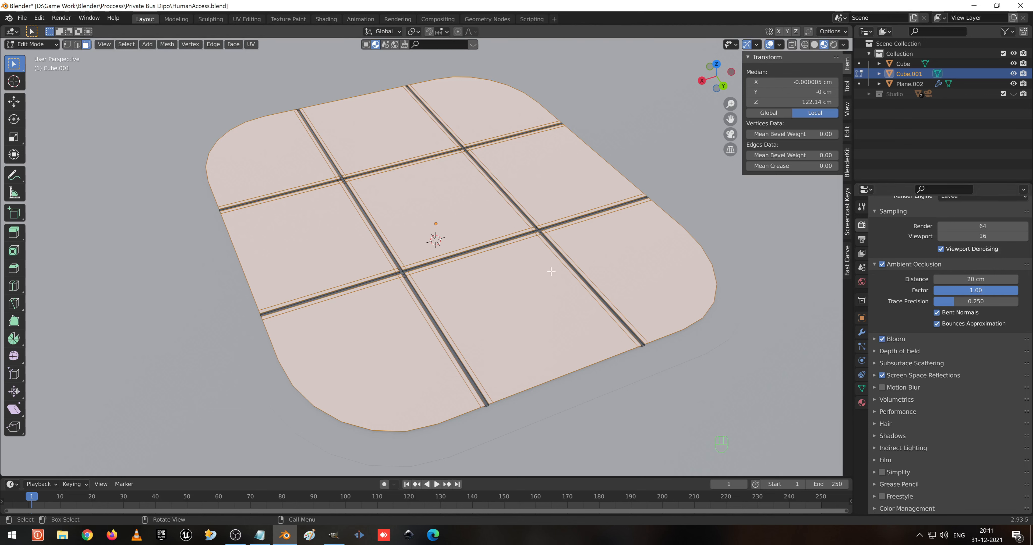
{"action": "left_click", "coordinate": [861, 402]}
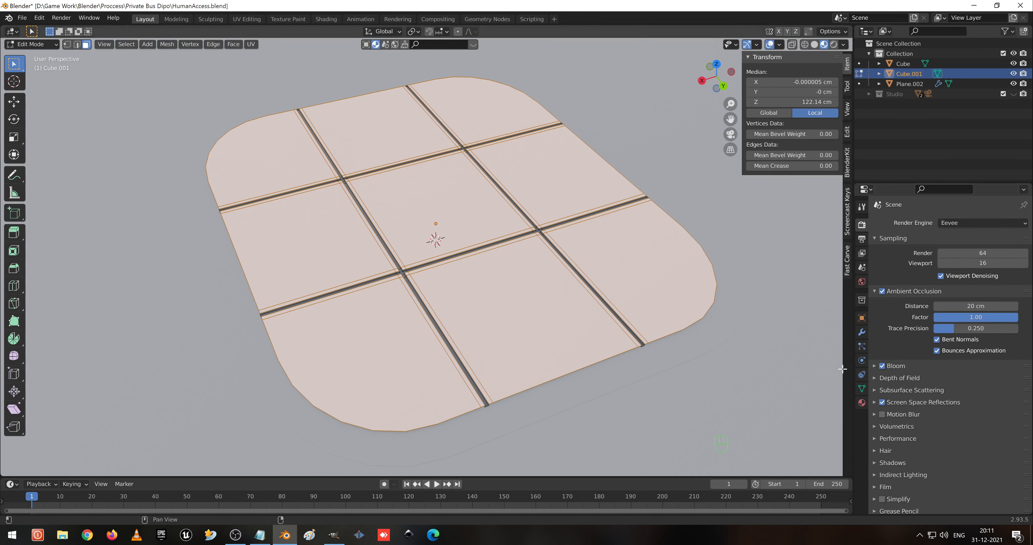
{"action": "left_click", "coordinate": [963, 402]}
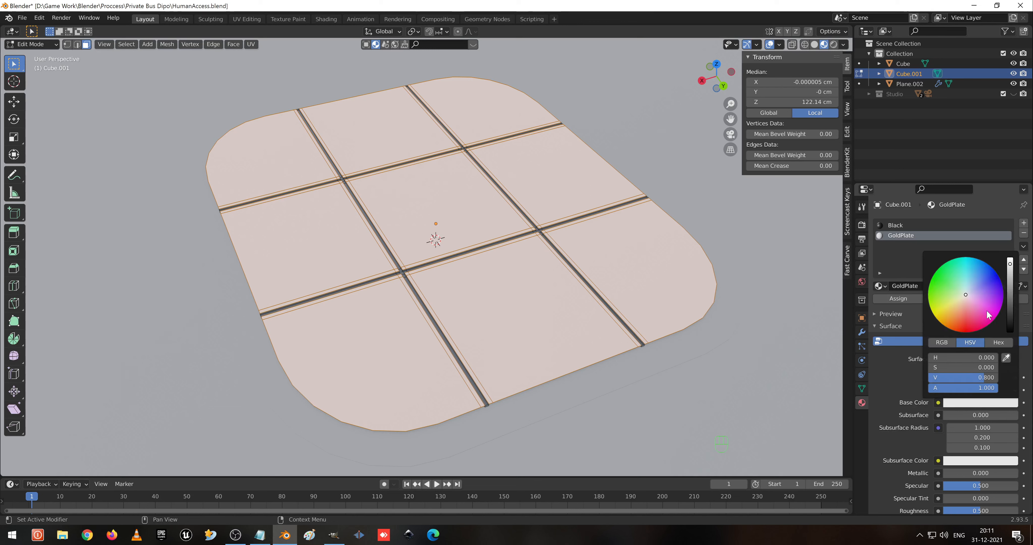
Make GoldPlate's base colour orange and eyedrop it into Subsurface Color, darkened to about 0.2 Value.
{"action": "left_click_drag", "start_coordinate": [965, 304], "coordinate": [943, 321]}
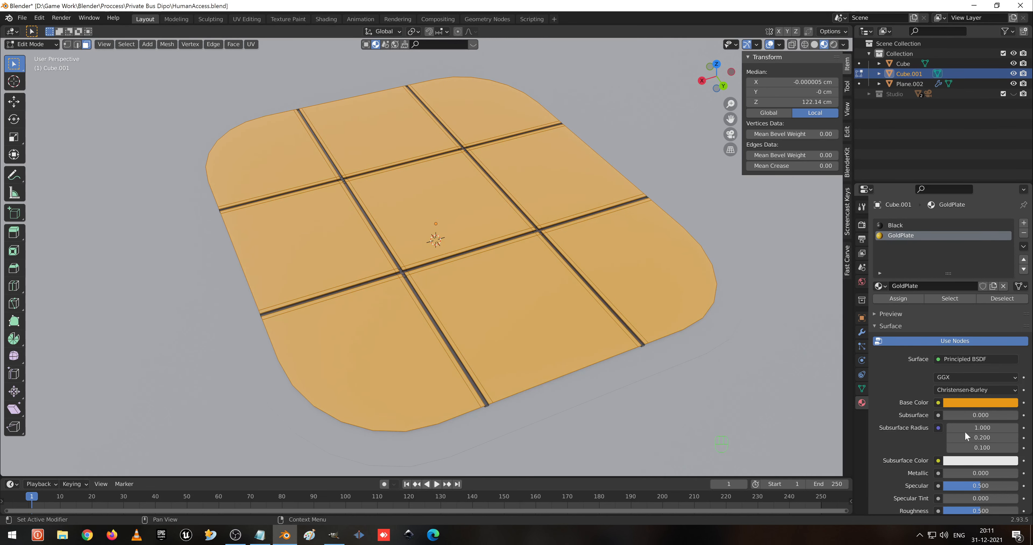
{"action": "left_click", "coordinate": [977, 461]}
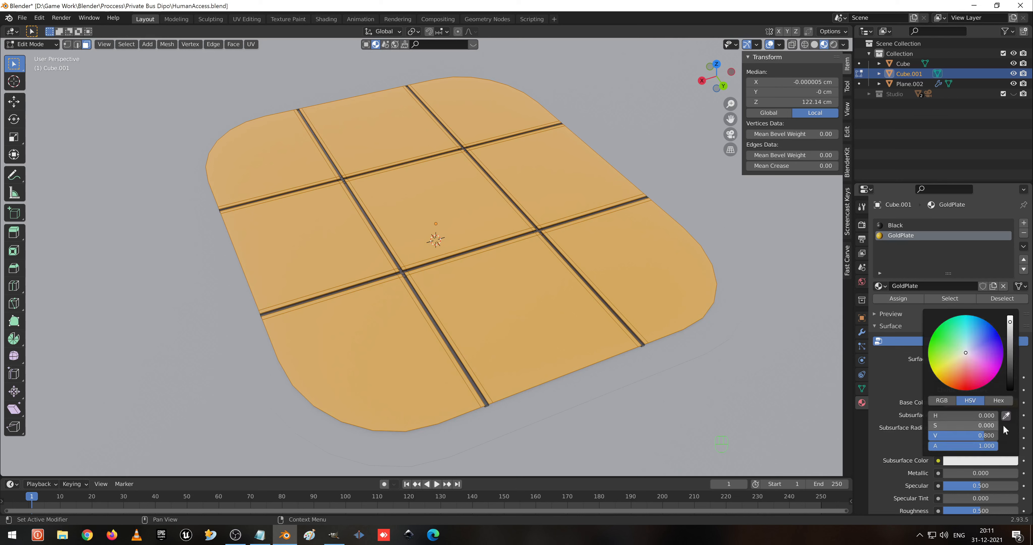
{"action": "left_click", "coordinate": [1007, 417]}
{"action": "left_click", "coordinate": [989, 403]}
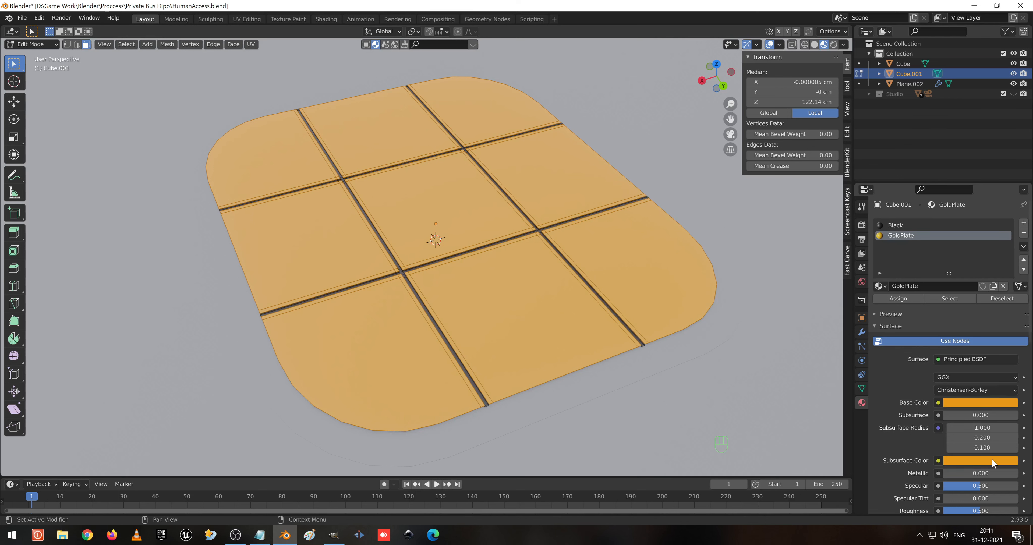
{"action": "left_click", "coordinate": [978, 461]}
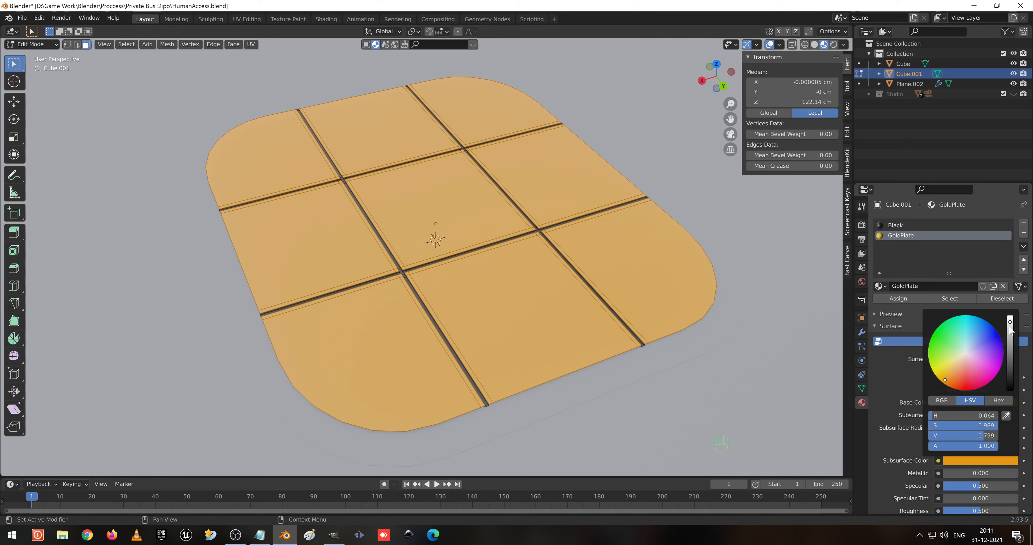
{"action": "left_click_drag", "start_coordinate": [1011, 330], "coordinate": [1009, 367]}
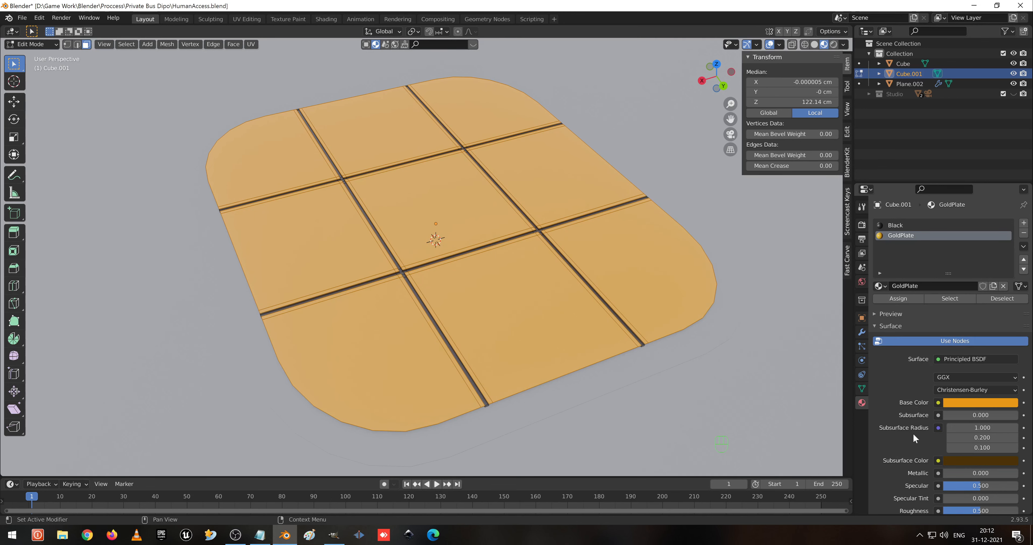
{"action": "scroll", "coordinate": [906, 429], "scroll_direction": "down", "scroll_amount": 6}
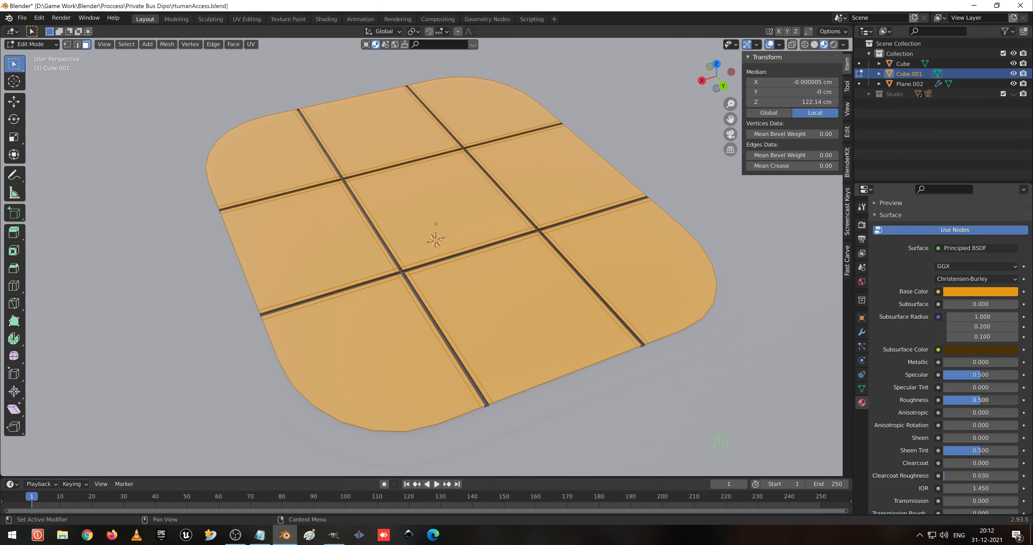
Set GoldPlate to Metallic 1.0, Specular about 0.27 and Roughness about 0.21.
{"action": "left_click_drag", "start_coordinate": [974, 399], "coordinate": [957, 399]}
{"action": "middle_click_drag", "start_coordinate": [484, 299], "coordinate": [554, 232]}
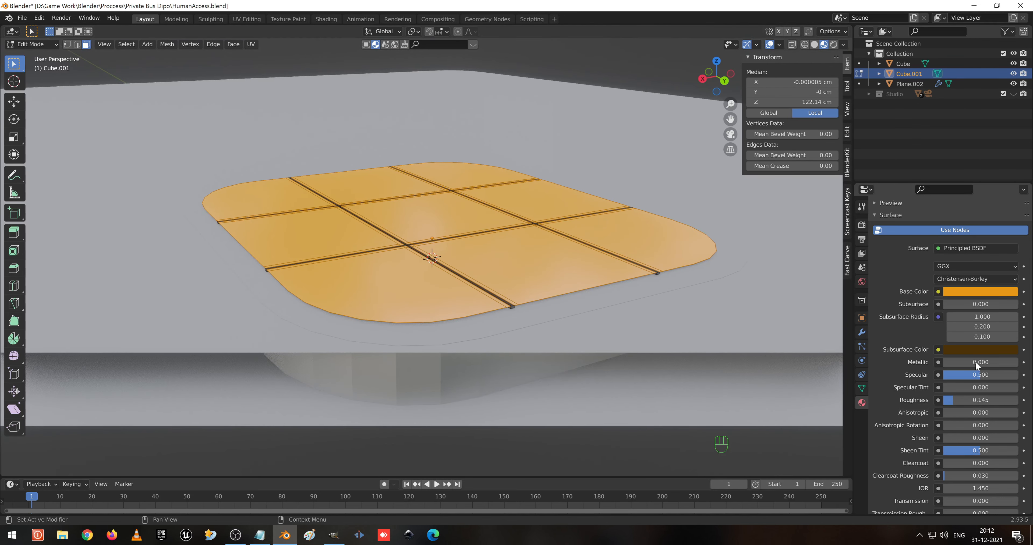
{"action": "left_click_drag", "start_coordinate": [955, 362], "coordinate": [1023, 363]}
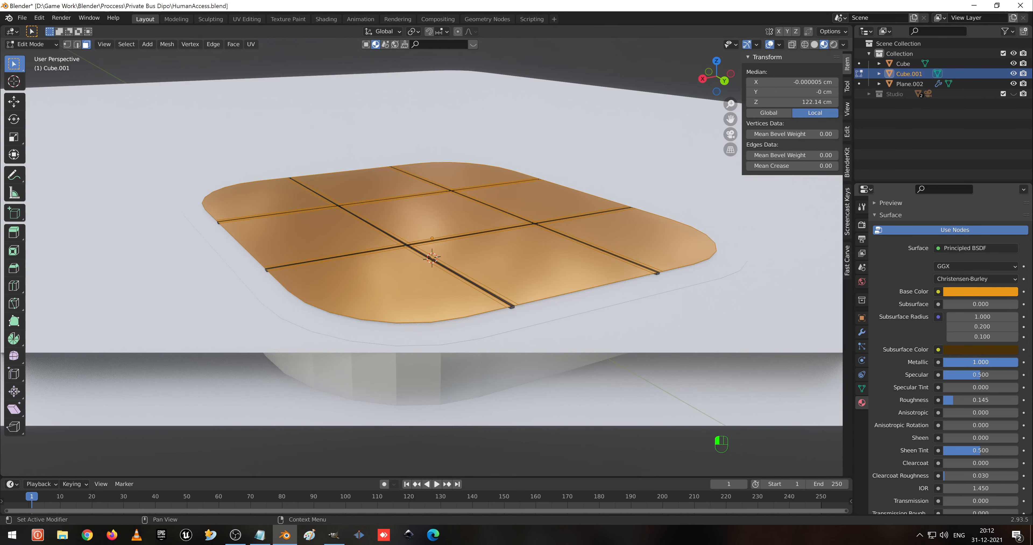
{"action": "middle_click_drag", "start_coordinate": [601, 176], "coordinate": [622, 197]}
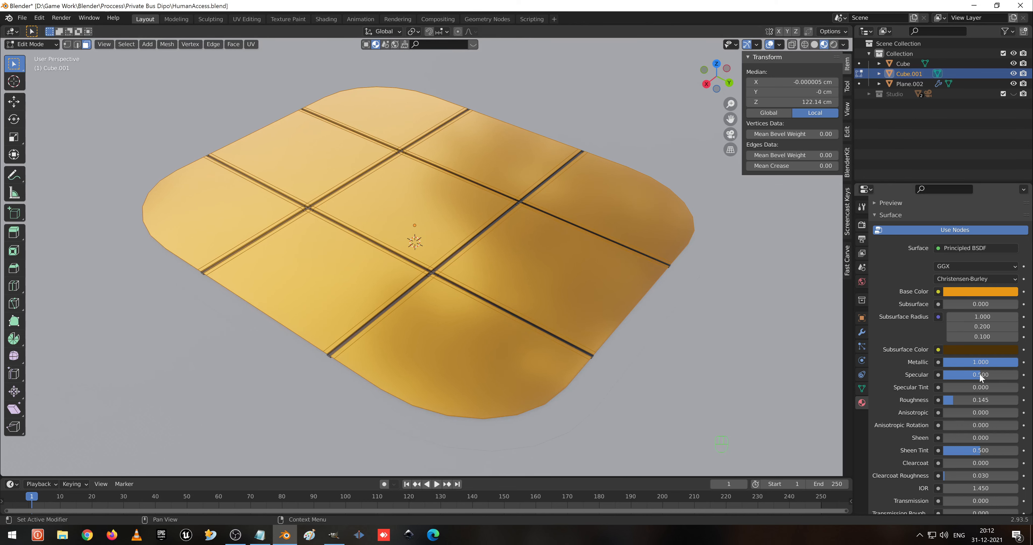
{"action": "left_click_drag", "start_coordinate": [974, 376], "coordinate": [958, 401]}
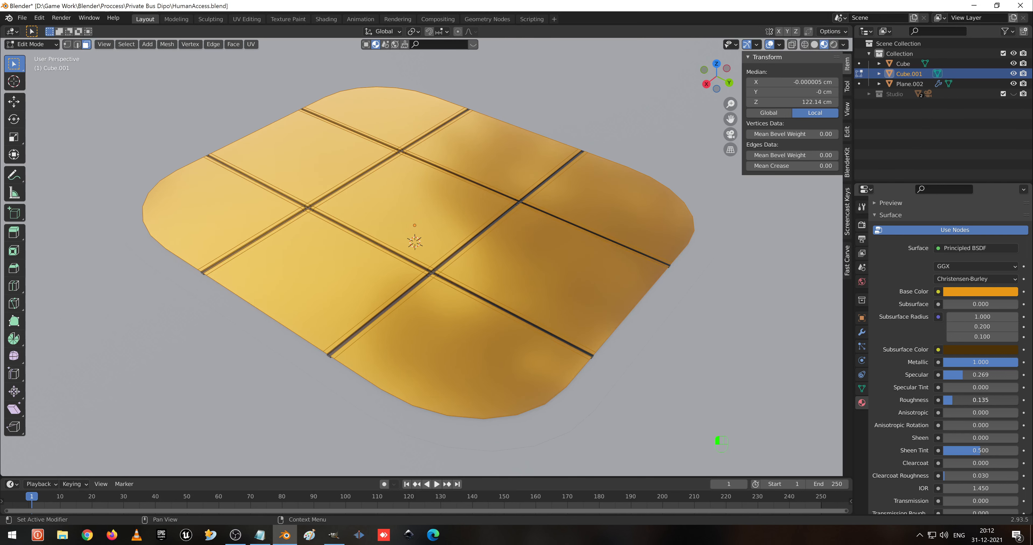
{"action": "left_click_drag", "start_coordinate": [959, 400], "coordinate": [961, 400]}
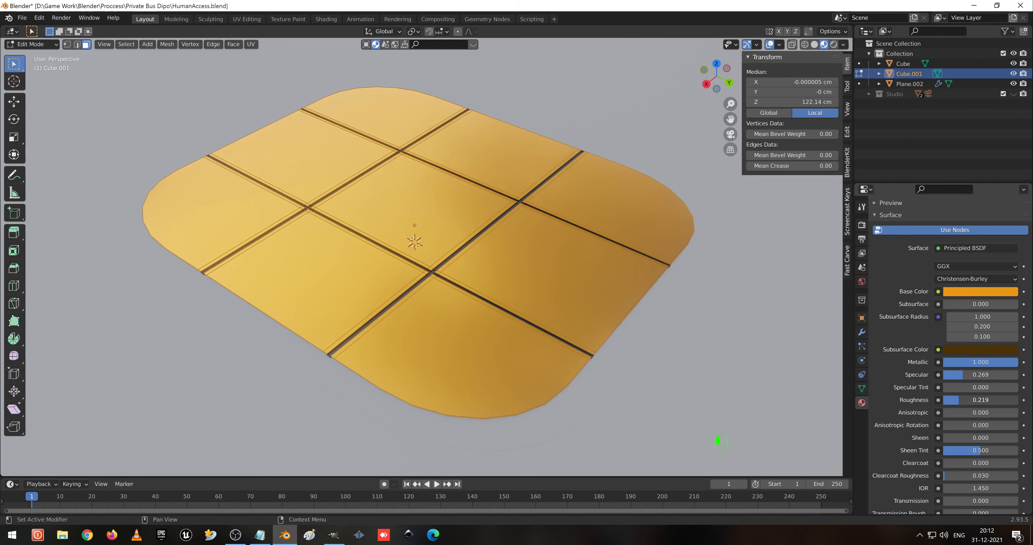
{"action": "scroll", "coordinate": [406, 216], "scroll_direction": "down", "scroll_amount": 2}
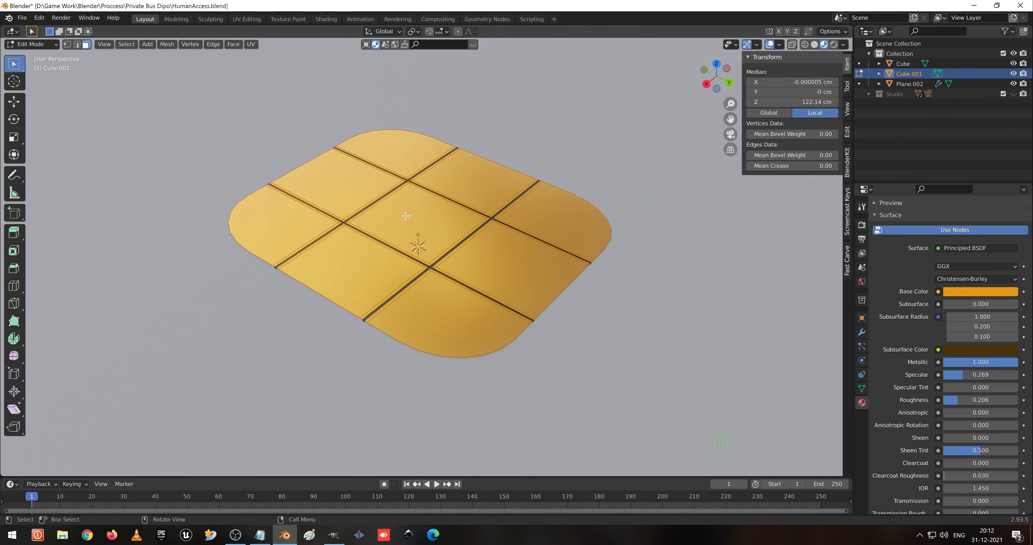
Switch the viewport to solid shading and return to Object Mode.
{"action": "key", "text": "z"}
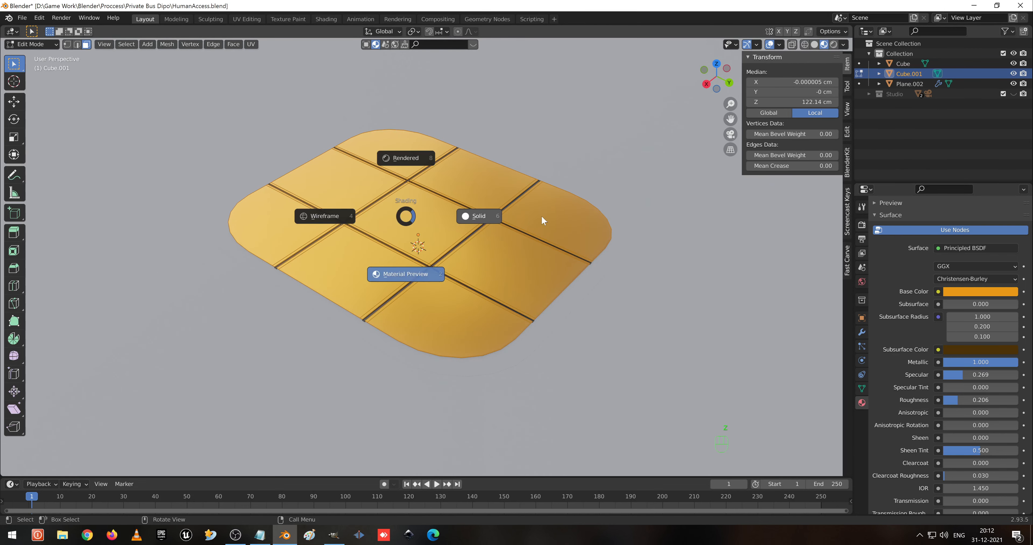
{"action": "key", "text": "Tab"}
{"action": "middle_click_drag", "start_coordinate": [517, 235], "coordinate": [558, 244]}
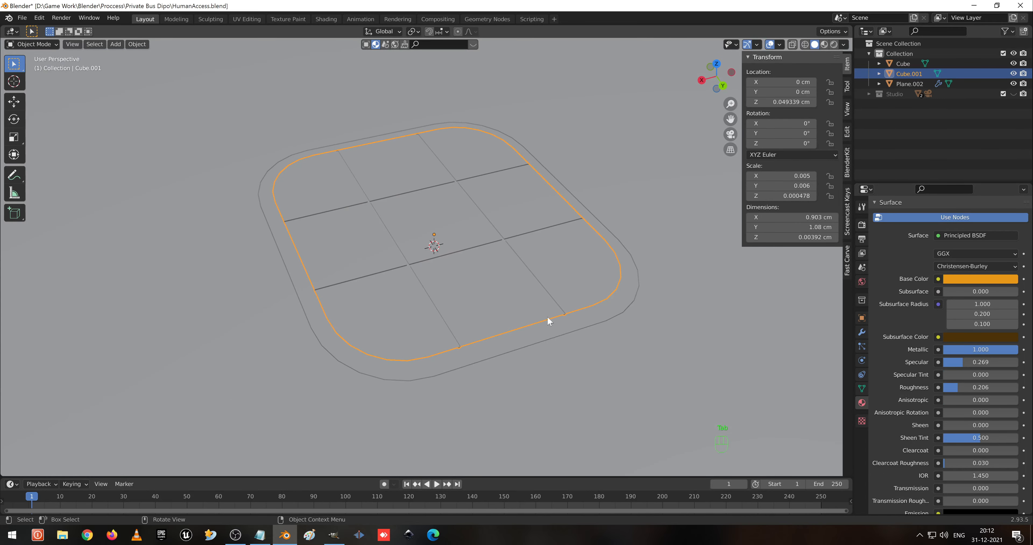
Assign the GoldPlate material to the outer rounded border (Cube) and view it in Material Preview.
{"action": "left_click", "coordinate": [544, 326]}
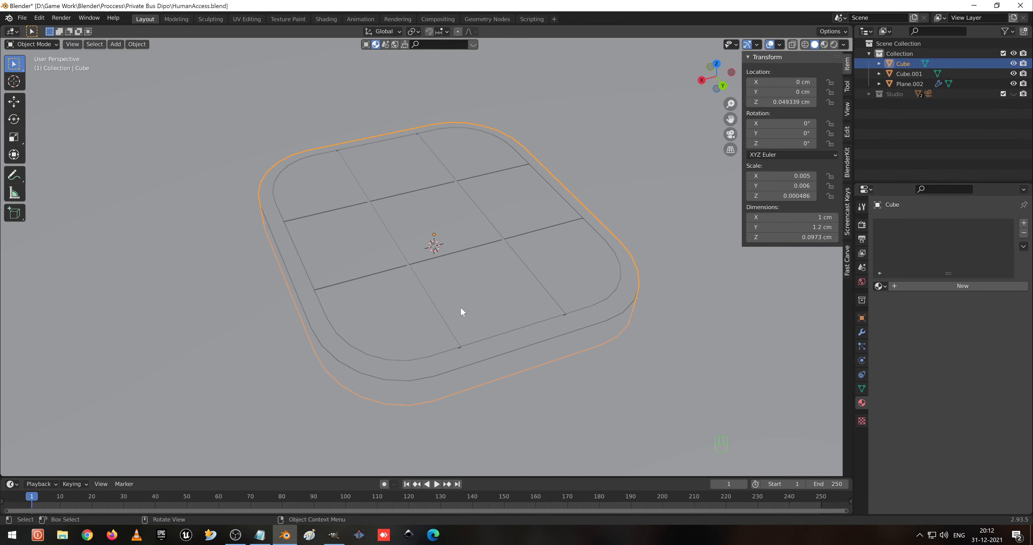
{"action": "key", "text": "z"}
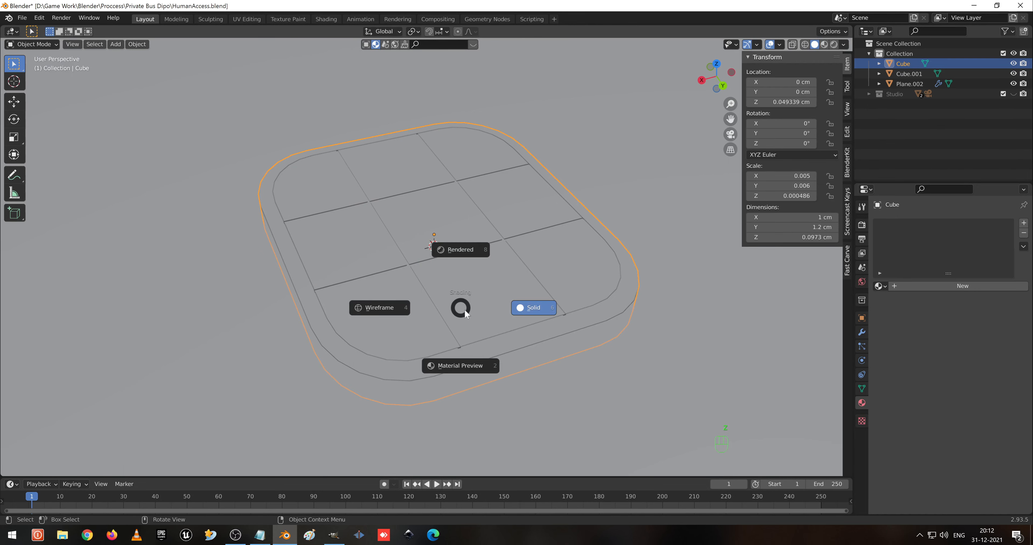
{"action": "left_click", "coordinate": [463, 369]}
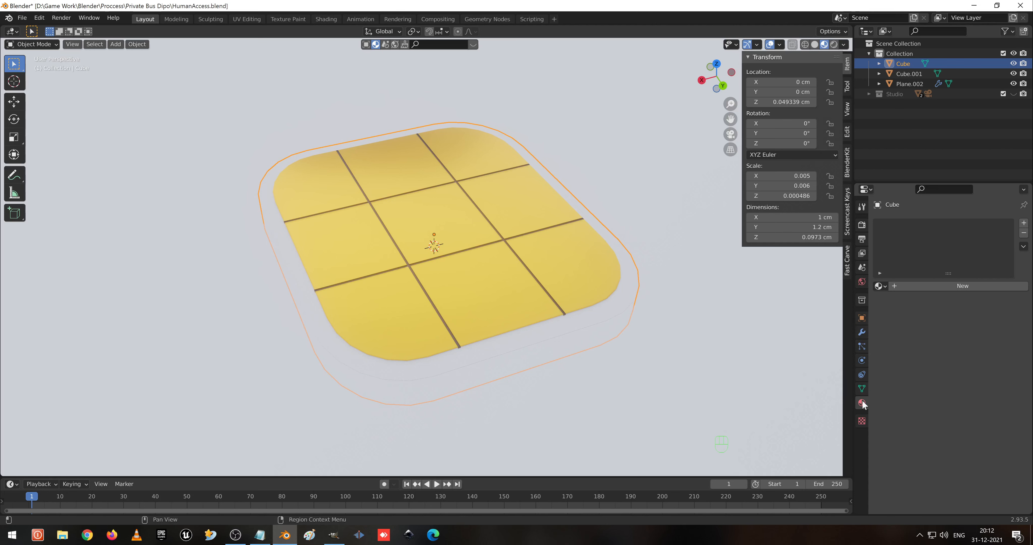
{"action": "left_click", "coordinate": [880, 285]}
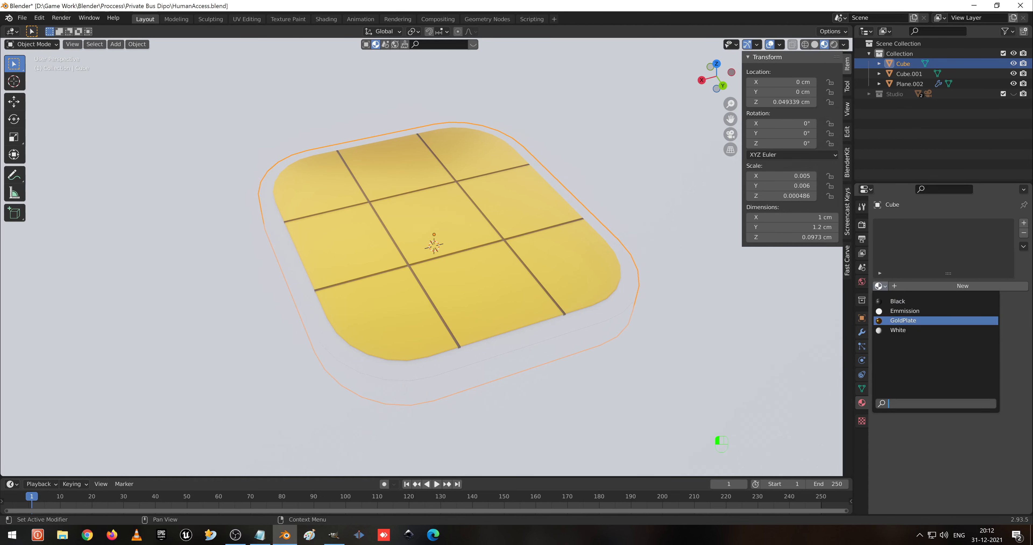
{"action": "left_click", "coordinate": [903, 320]}
{"action": "middle_click_drag", "start_coordinate": [491, 260], "coordinate": [614, 239]}
{"action": "scroll", "coordinate": [304, 285], "scroll_direction": "up", "scroll_amount": 1}
{"action": "middle_click_drag", "start_coordinate": [453, 264], "coordinate": [457, 263]}
{"action": "scroll", "coordinate": [274, 304], "scroll_direction": "up", "scroll_amount": 2}
{"action": "middle_click_drag", "start_coordinate": [327, 294], "coordinate": [384, 287]}
{"action": "scroll", "coordinate": [383, 287], "scroll_direction": "down", "scroll_amount": 1}
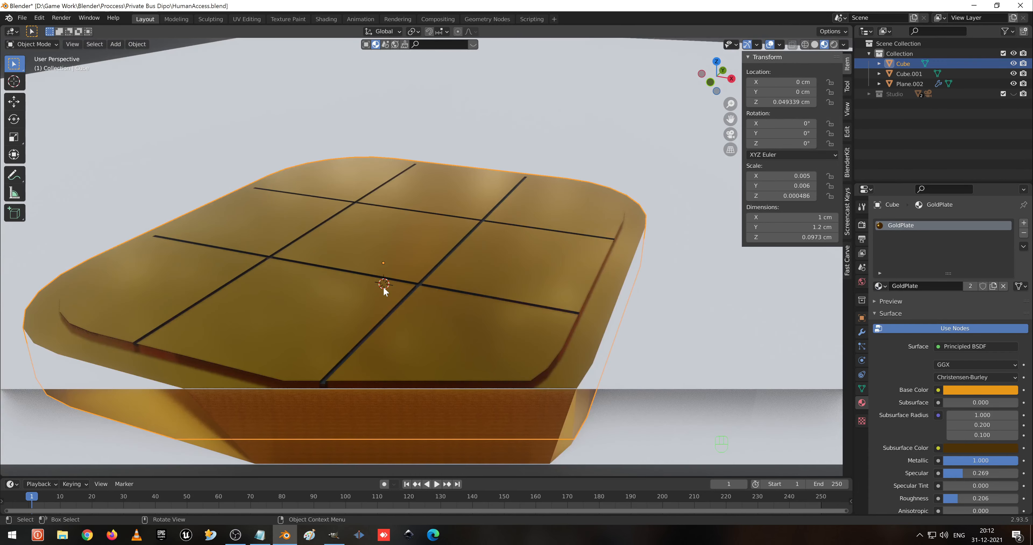
{"action": "scroll", "coordinate": [384, 291], "scroll_direction": "down", "scroll_amount": 3}
Lower the inner grooved plate Cube.001 about 0.008 along Z, to Z 0.041209.
{"action": "left_click", "coordinate": [369, 323]}
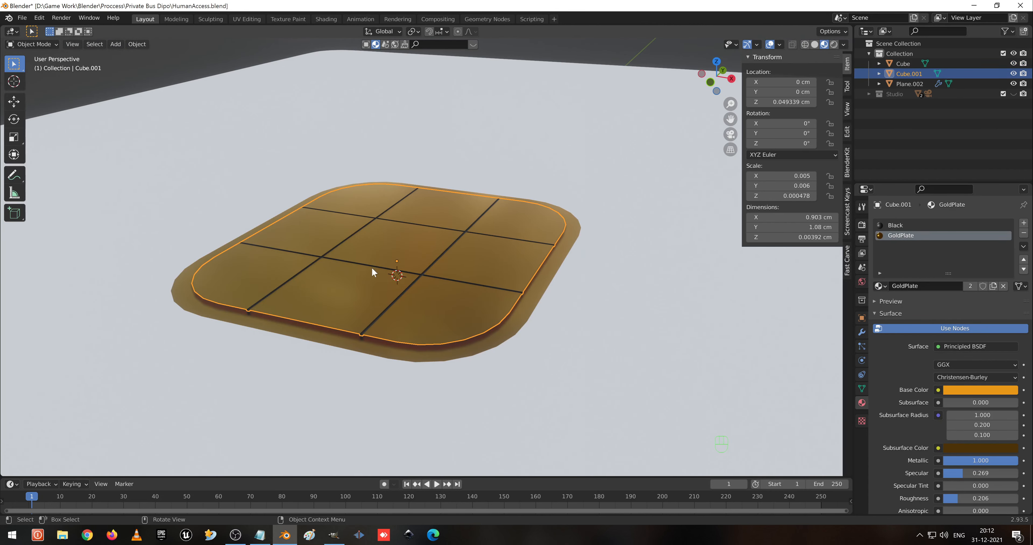
{"action": "key", "text": "g"}
{"action": "key", "text": "z"}
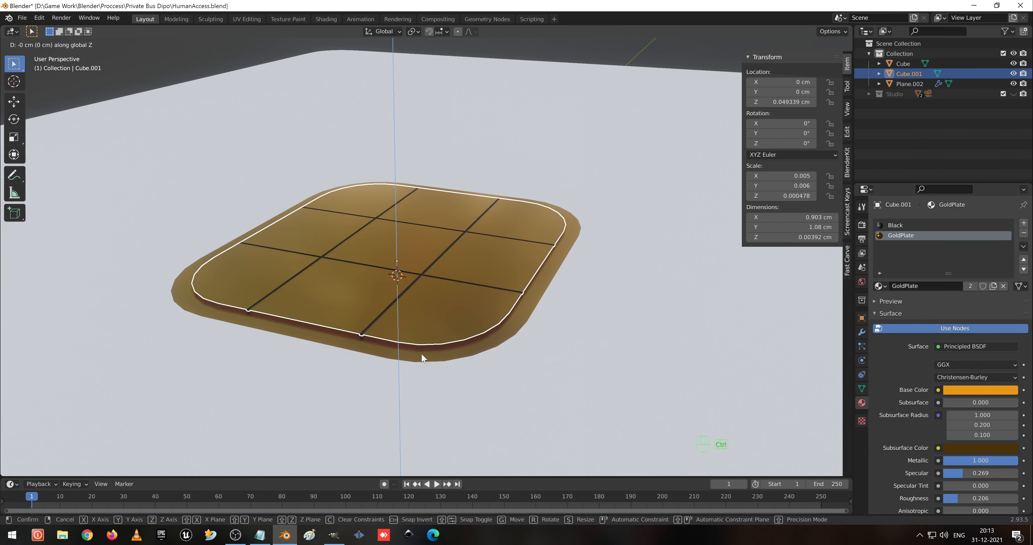
{"action": "left_click", "coordinate": [421, 358]}
{"action": "key", "text": "g"}
{"action": "key", "text": "z"}
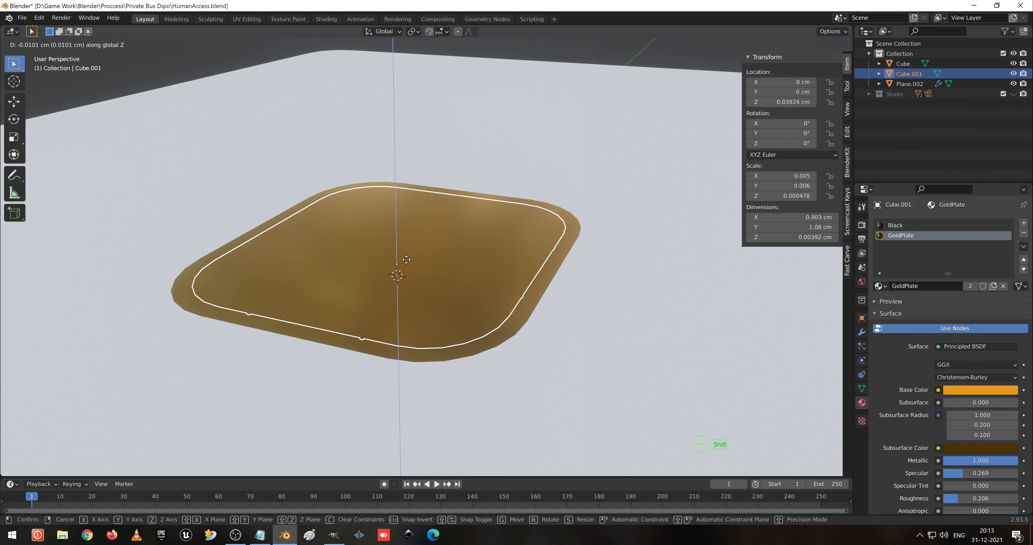
{"action": "left_click", "coordinate": [398, 232]}
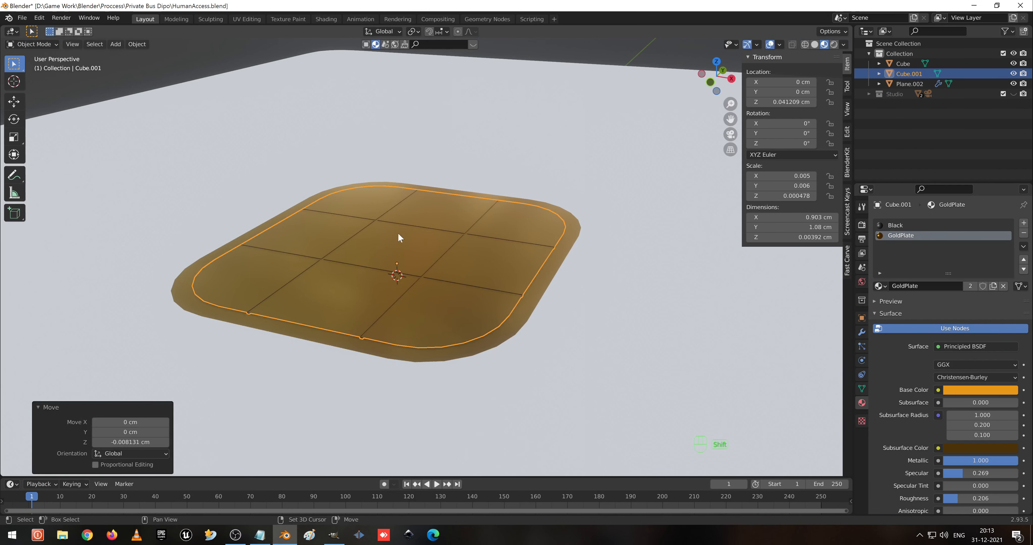
Switch to solid shading and save HumanAccess.blend.
{"action": "middle_click_drag", "start_coordinate": [398, 233], "coordinate": [415, 195]}
{"action": "scroll", "coordinate": [520, 217], "scroll_direction": "up", "scroll_amount": 3}
{"action": "middle_click_drag", "start_coordinate": [520, 213], "coordinate": [592, 167]}
{"action": "scroll", "coordinate": [581, 169], "scroll_direction": "down", "scroll_amount": 2}
{"action": "scroll", "coordinate": [581, 173], "scroll_direction": "down", "scroll_amount": 5}
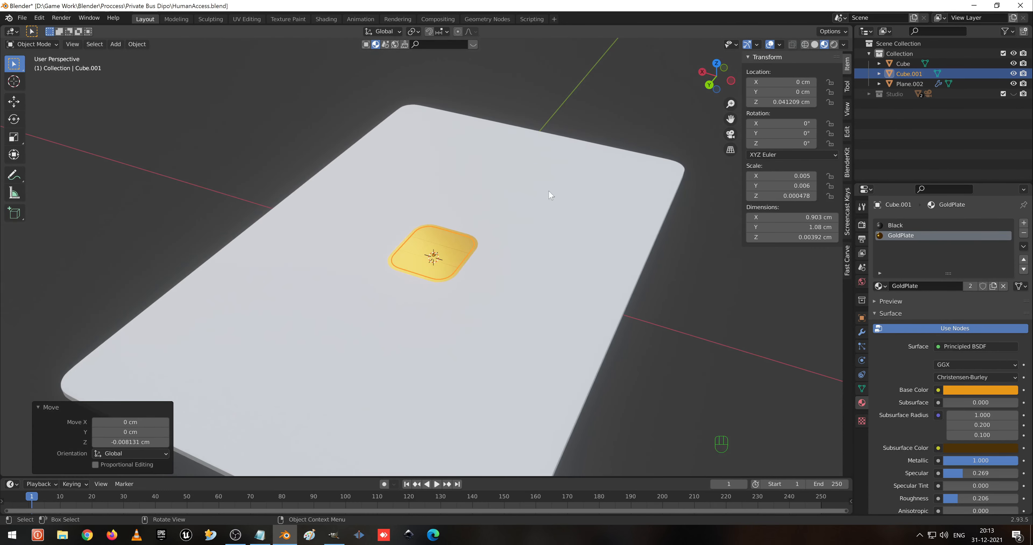
{"action": "middle_click_drag", "start_coordinate": [422, 232], "coordinate": [444, 274]}
{"action": "key", "text": "z"}
{"action": "left_click", "coordinate": [545, 282]}
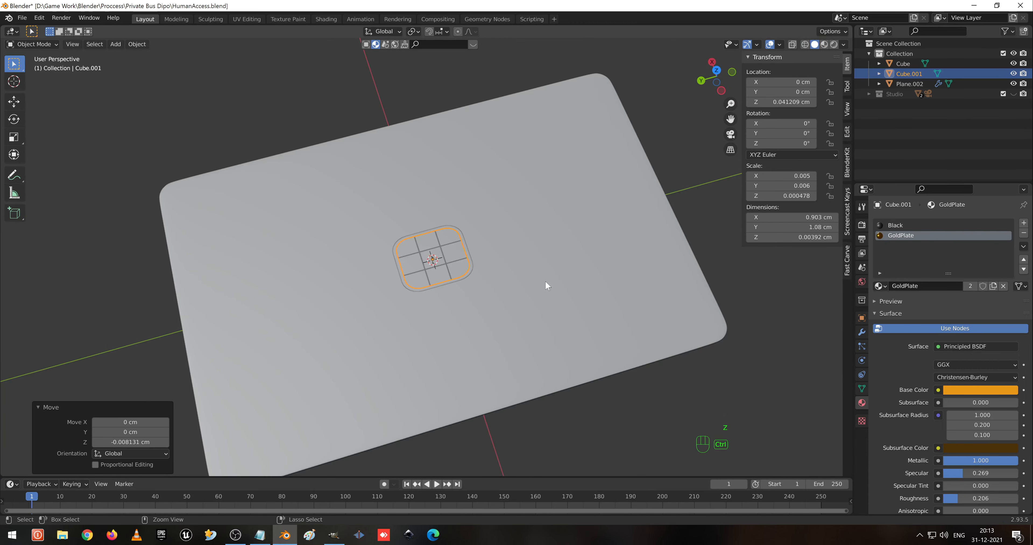
{"action": "key", "text": "ctrl+s"}
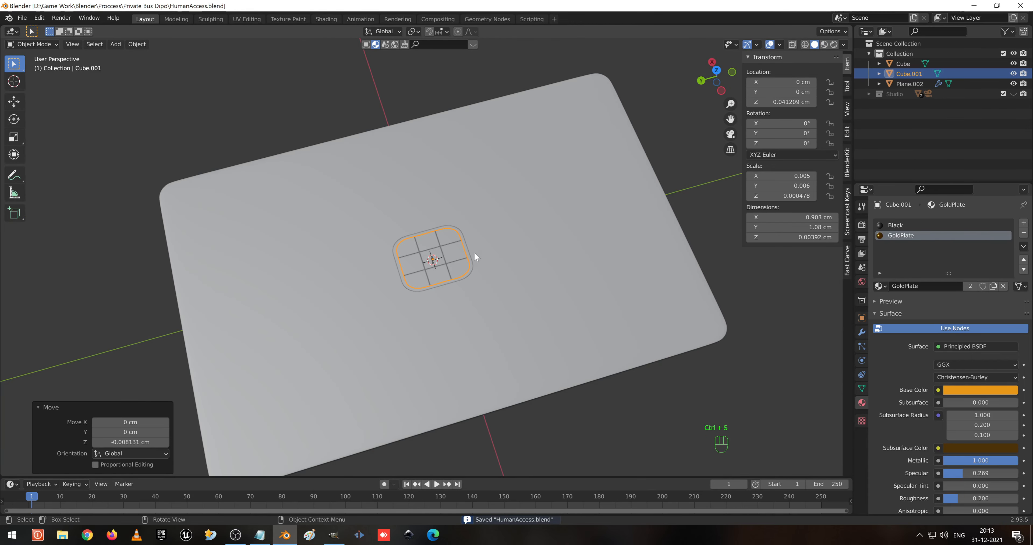
Select Cube and Cube.001, view from the top, and start moving the chip toward the card's bottom edge.
{"action": "left_click", "coordinate": [407, 235]}
{"action": "left_click", "coordinate": [408, 238], "text": "shift"}
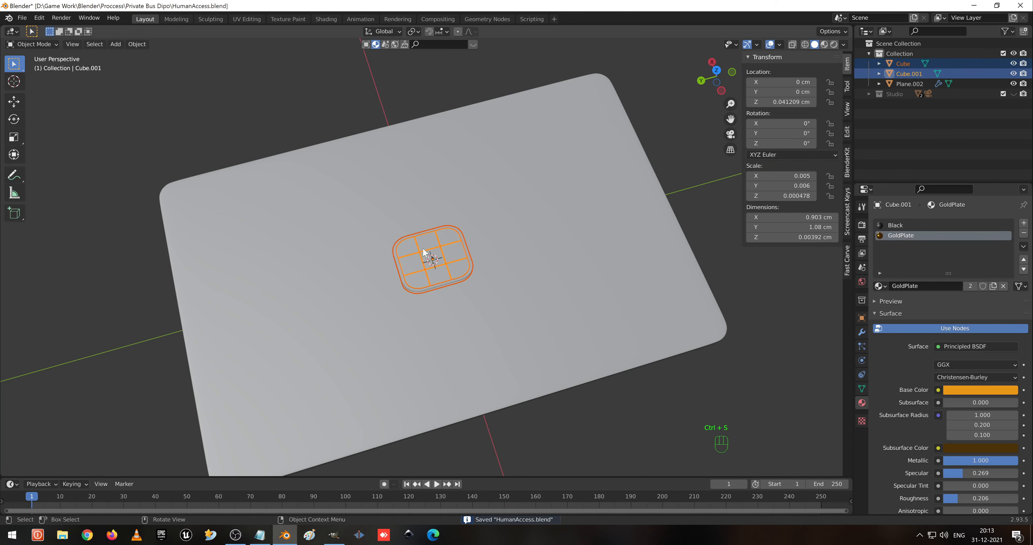
{"action": "key", "text": "KP_7"}
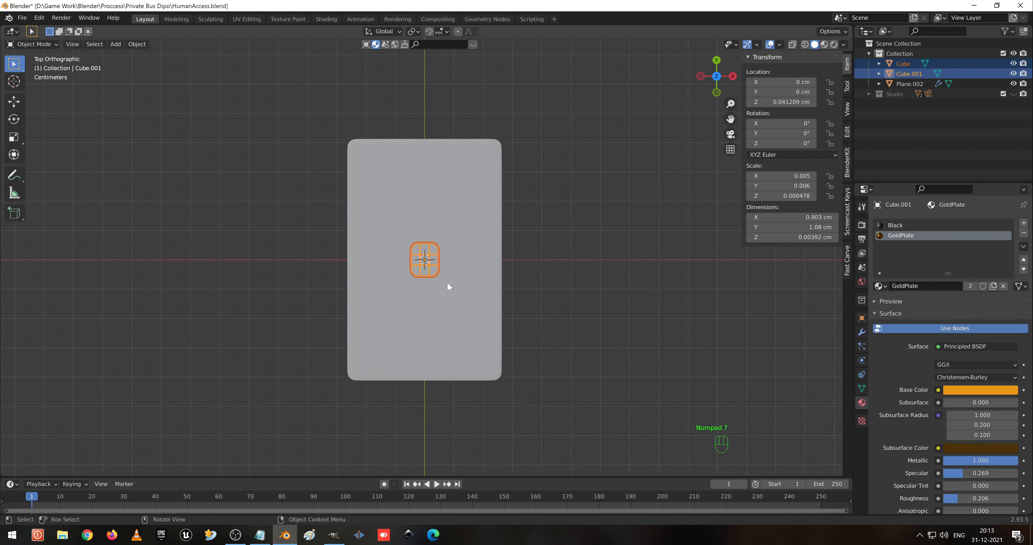
{"action": "key", "text": "g"}
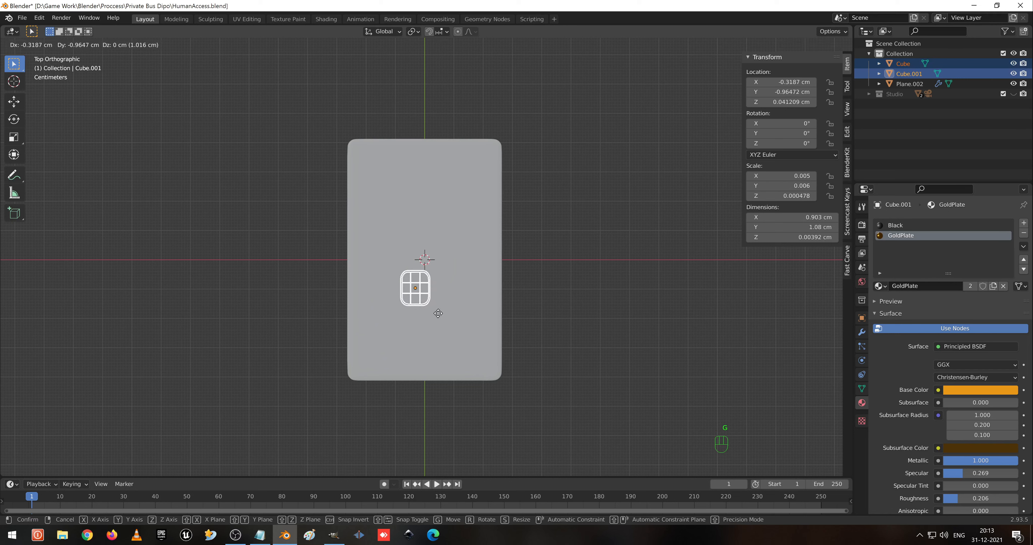
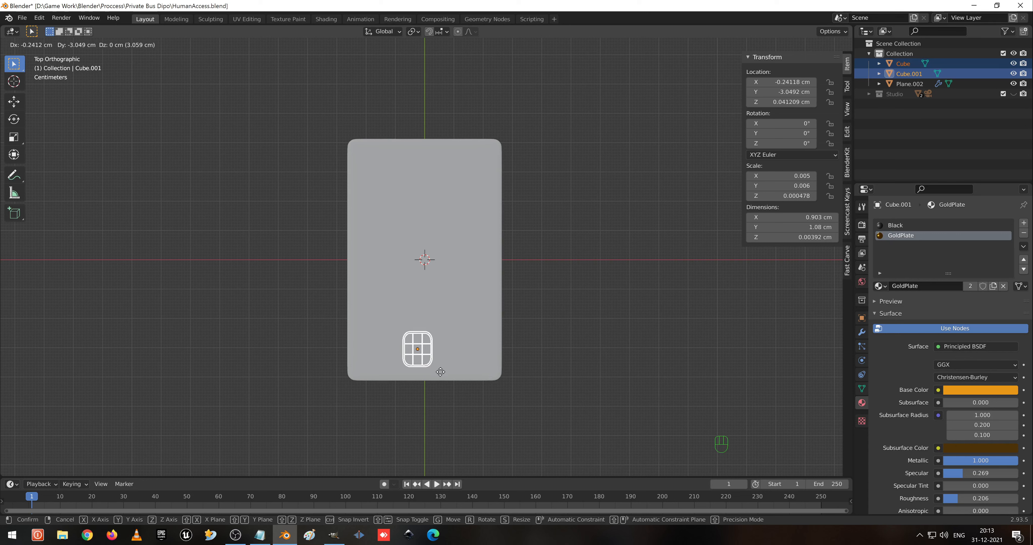
Scale the chip grid Cube.001 to 0.863 and shift it slightly left.
{"action": "left_click", "coordinate": [440, 372]}
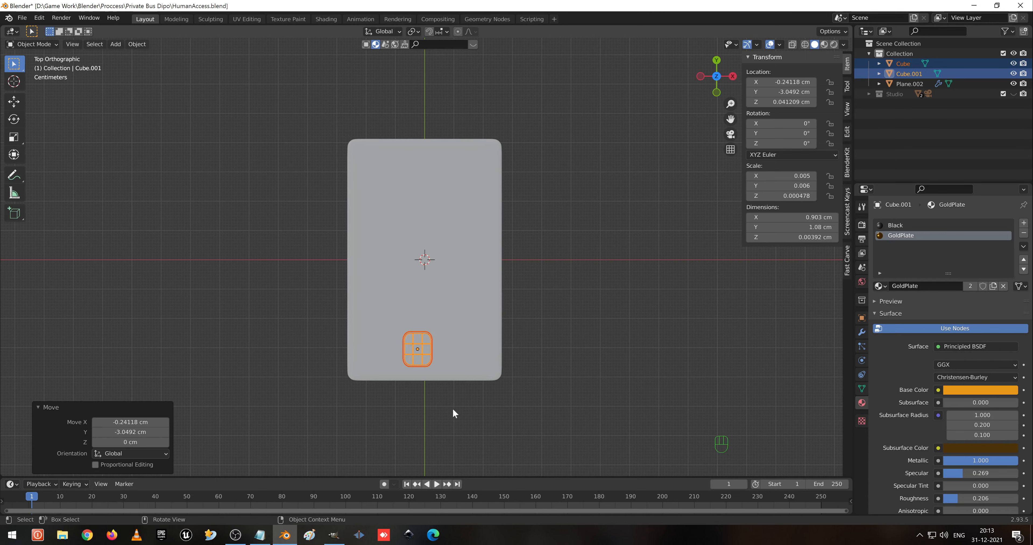
{"action": "key", "text": "s"}
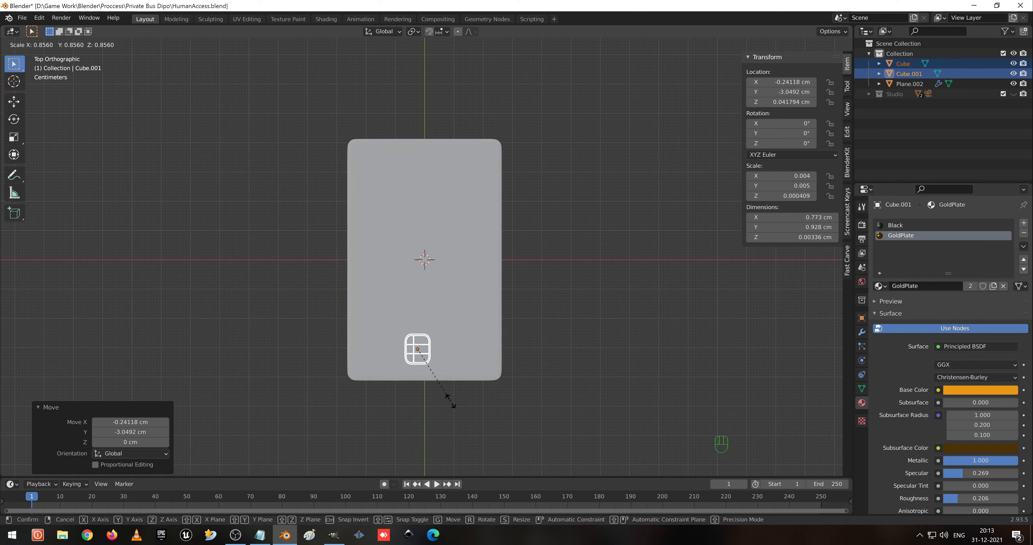
{"action": "left_click", "coordinate": [451, 402]}
{"action": "key", "text": "g"}
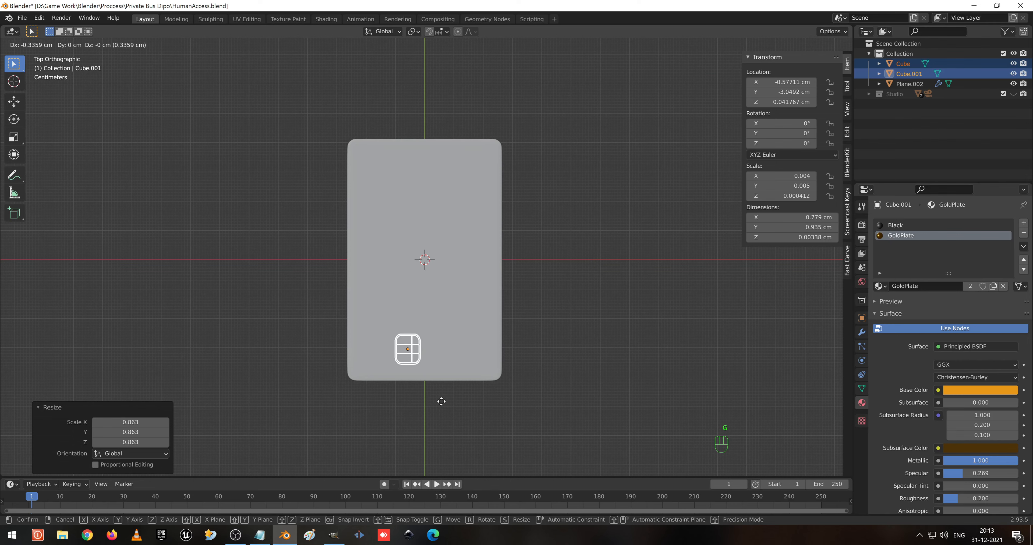
{"action": "left_click", "coordinate": [441, 403]}
Raise the chip grid slightly along Z, just above the card surface.
{"action": "key", "text": "KP_Decimal"}
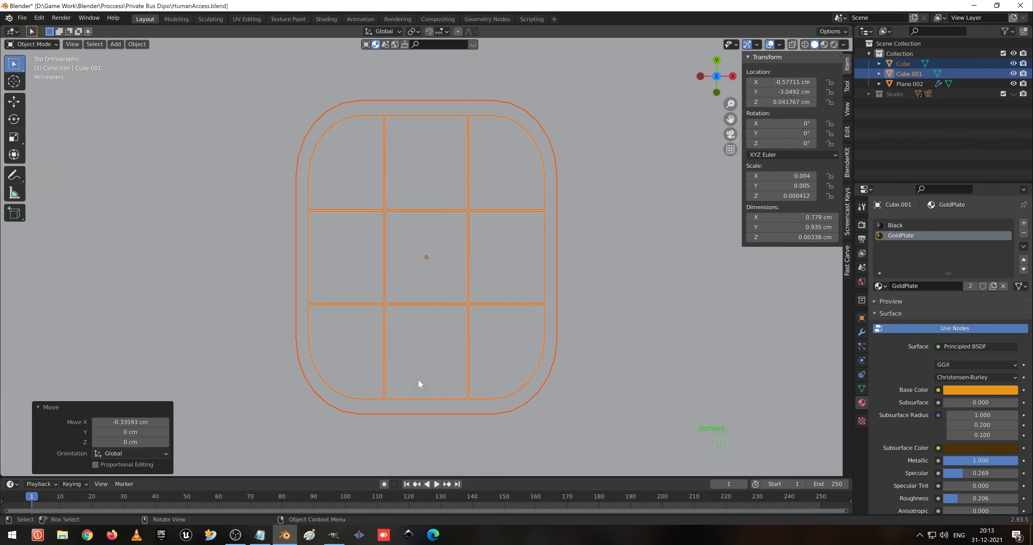
{"action": "middle_click_drag", "start_coordinate": [417, 379], "coordinate": [417, 257]}
{"action": "key", "text": "g"}
{"action": "key", "text": "z"}
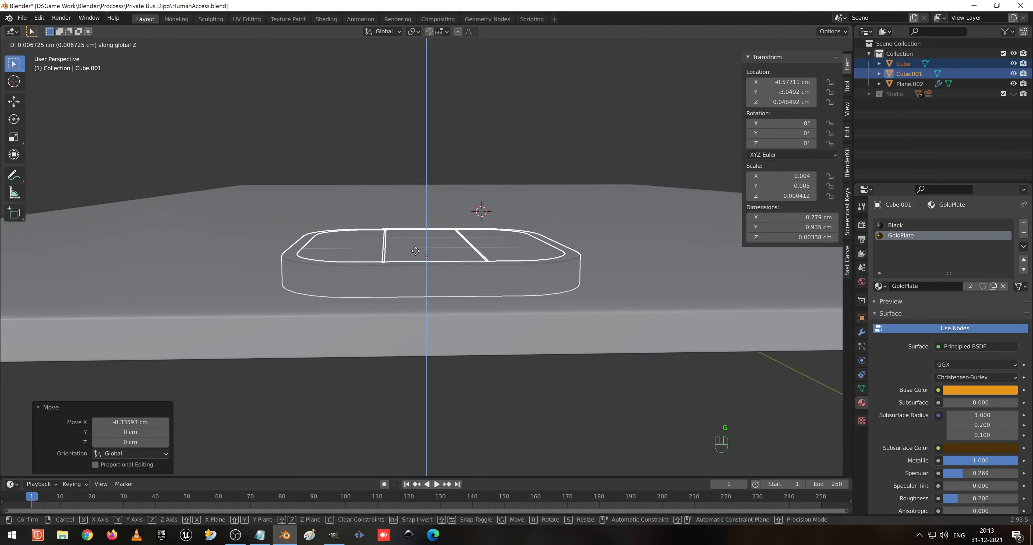
{"action": "left_click", "coordinate": [415, 250]}
{"action": "mouse_move", "coordinate": [415, 253]}
{"action": "middle_mouse_down"}
{"action": "mouse_move", "coordinate": [424, 230]}
{"action": "mouse_move", "coordinate": [405, 163]}
{"action": "middle_mouse_up"}
Switch to Material Preview and select the card plate and chip frame.
{"action": "key", "text": "z"}
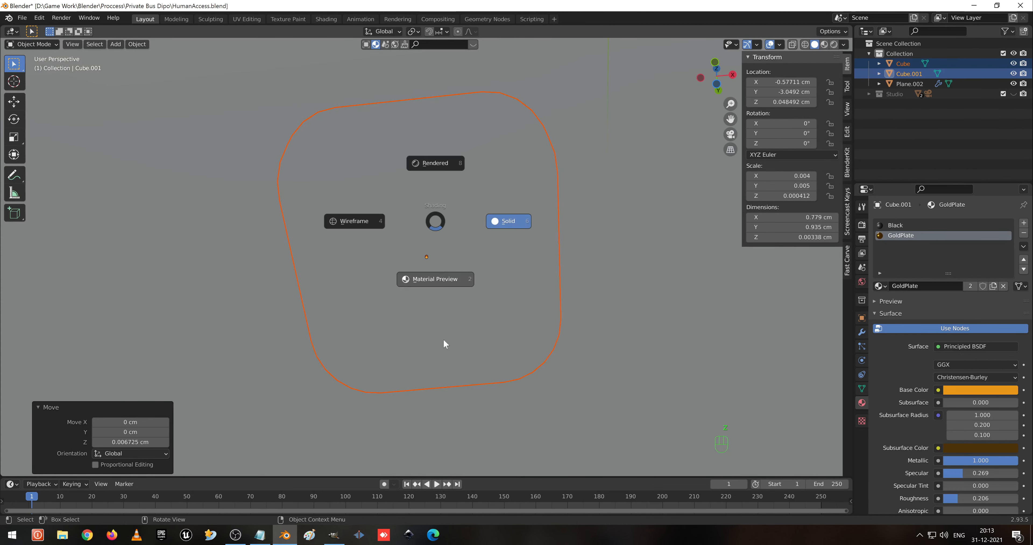
{"action": "left_click", "coordinate": [441, 337]}
{"action": "scroll", "coordinate": [431, 314], "scroll_direction": "down", "scroll_amount": 5}
{"action": "middle_click_drag", "start_coordinate": [432, 301], "coordinate": [450, 238]}
{"action": "left_click", "coordinate": [438, 265]}
{"action": "scroll", "coordinate": [432, 257], "scroll_direction": "up", "scroll_amount": 2}
{"action": "left_click", "coordinate": [450, 237]}
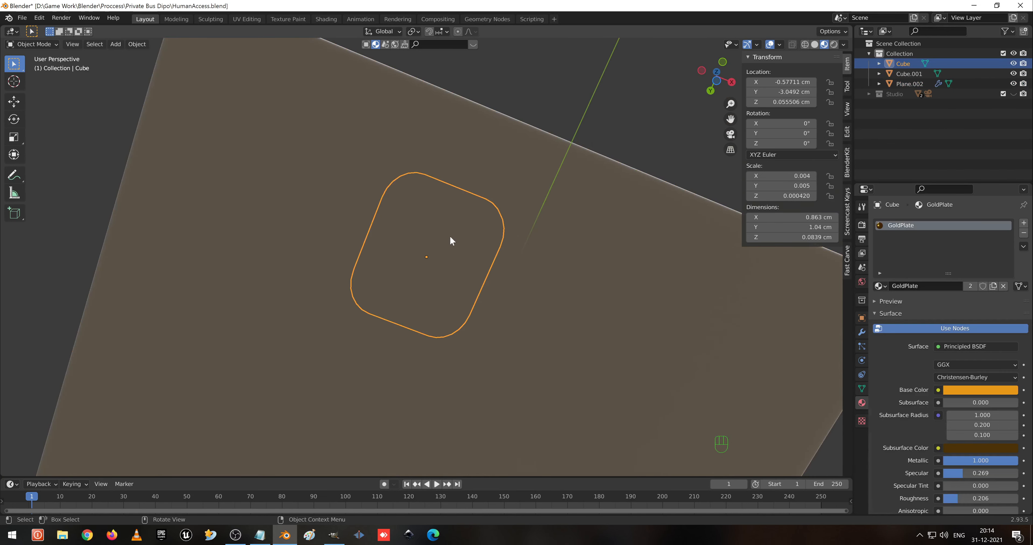
{"action": "scroll", "coordinate": [470, 231], "scroll_direction": "up", "scroll_amount": 2}
Inspect the chip mesh in Edit Mode as wireframe, then return to solid shading.
{"action": "key", "text": "Tab"}
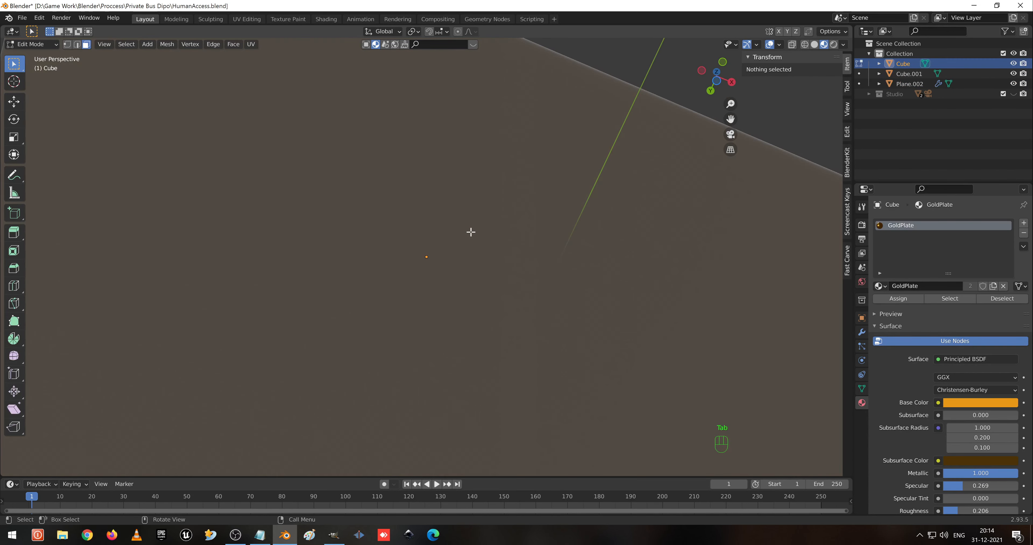
{"action": "key", "text": "shift+z"}
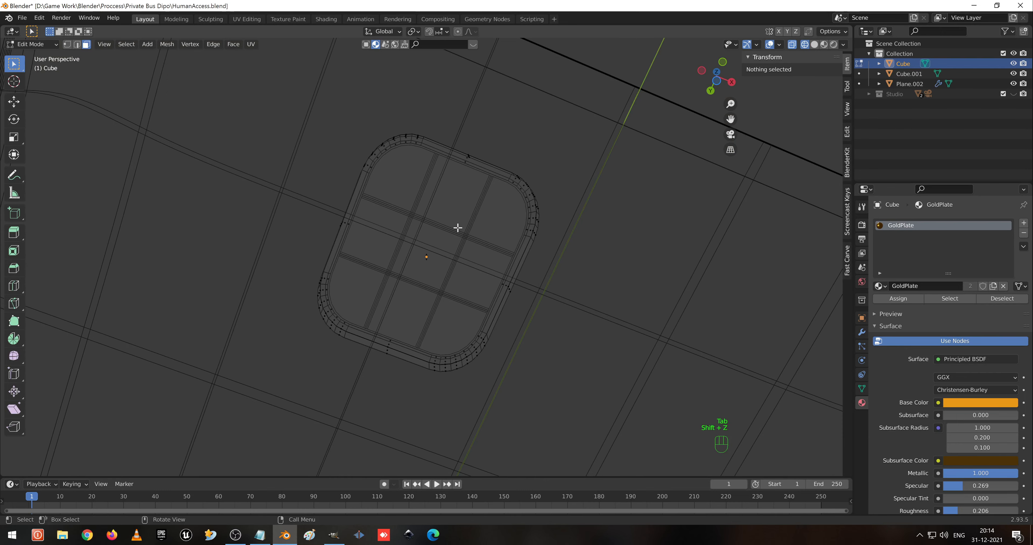
{"action": "scroll", "coordinate": [520, 237], "scroll_direction": "up", "scroll_amount": 1}
{"action": "mouse_move", "coordinate": [523, 192]}
{"action": "middle_mouse_down"}
{"action": "mouse_move", "coordinate": [514, 258]}
{"action": "mouse_move", "coordinate": [537, 276]}
{"action": "mouse_move", "coordinate": [463, 269]}
{"action": "mouse_move", "coordinate": [422, 240]}
{"action": "mouse_move", "coordinate": [422, 192]}
{"action": "mouse_move", "coordinate": [395, 151]}
{"action": "mouse_move", "coordinate": [593, 255]}
{"action": "mouse_move", "coordinate": [576, 248]}
{"action": "mouse_move", "coordinate": [541, 263]}
{"action": "mouse_move", "coordinate": [574, 285]}
{"action": "mouse_move", "coordinate": [638, 272]}
{"action": "mouse_move", "coordinate": [639, 249]}
{"action": "mouse_move", "coordinate": [594, 225]}
{"action": "mouse_move", "coordinate": [606, 233]}
{"action": "middle_mouse_up"}
{"action": "key", "text": "shift+z"}
{"action": "key", "text": "z"}
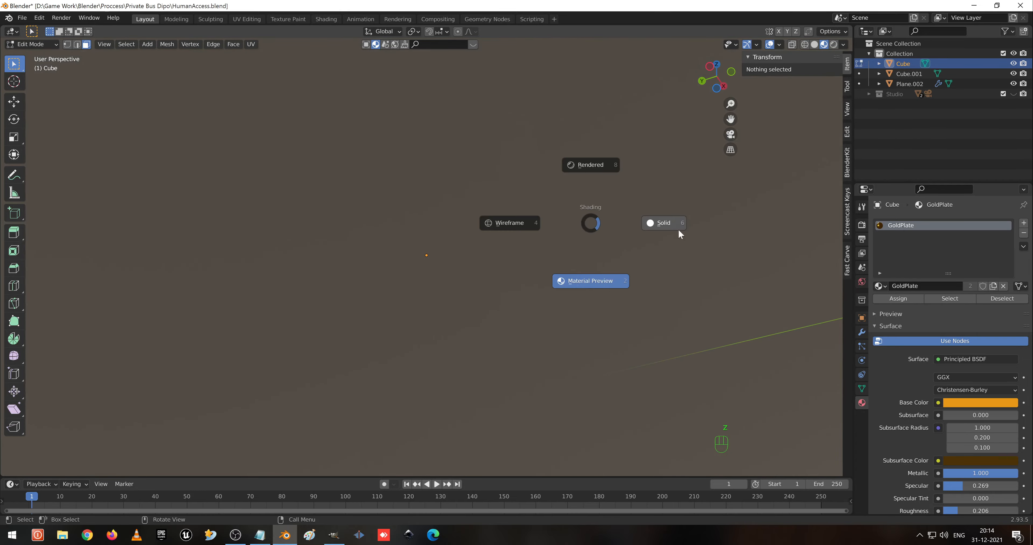
{"action": "left_click", "coordinate": [679, 232]}
Save HumanAccess.blend, go back to Object Mode and select the card plate and chip grid.
{"action": "mouse_move", "coordinate": [664, 253]}
{"action": "middle_mouse_down"}
{"action": "mouse_move", "coordinate": [460, 221]}
{"action": "mouse_move", "coordinate": [475, 263]}
{"action": "middle_mouse_up"}
{"action": "key", "text": "ctrl+s"}
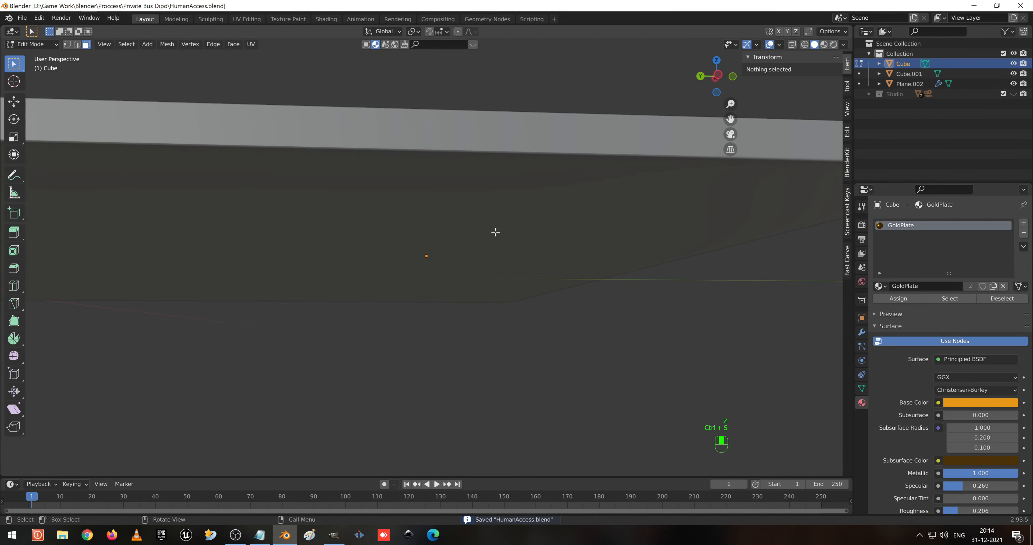
{"action": "middle_click_drag", "start_coordinate": [493, 230], "coordinate": [410, 161]}
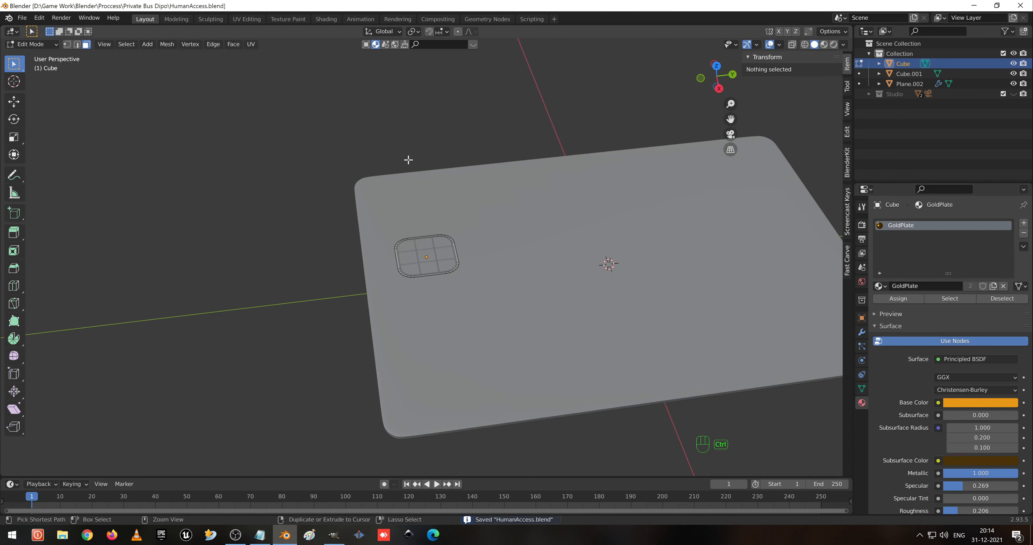
{"action": "key", "text": "ctrl+s"}
{"action": "middle_click_drag", "start_coordinate": [569, 279], "coordinate": [462, 275]}
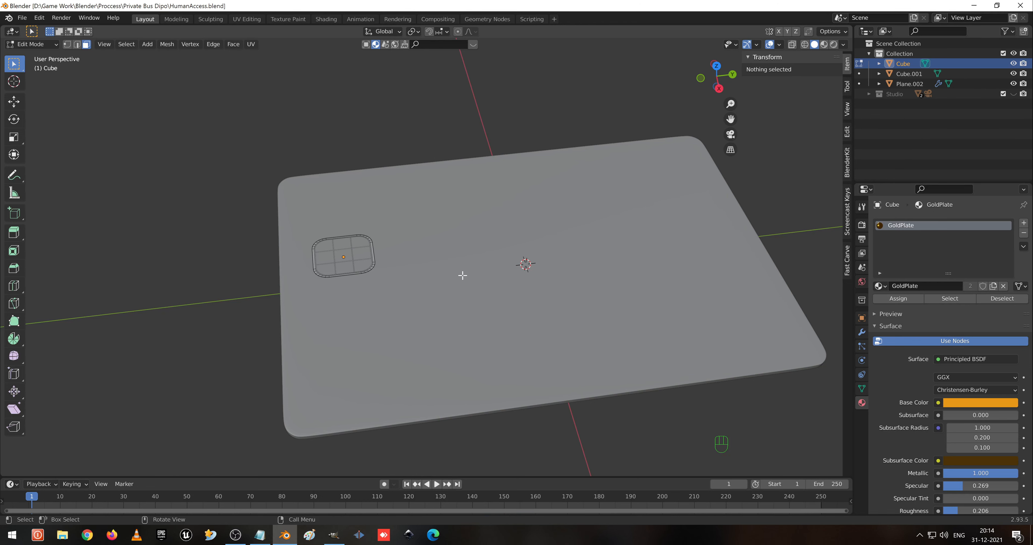
{"action": "key", "text": "Tab"}
{"action": "left_click", "coordinate": [493, 367]}
{"action": "left_click", "coordinate": [317, 252]}
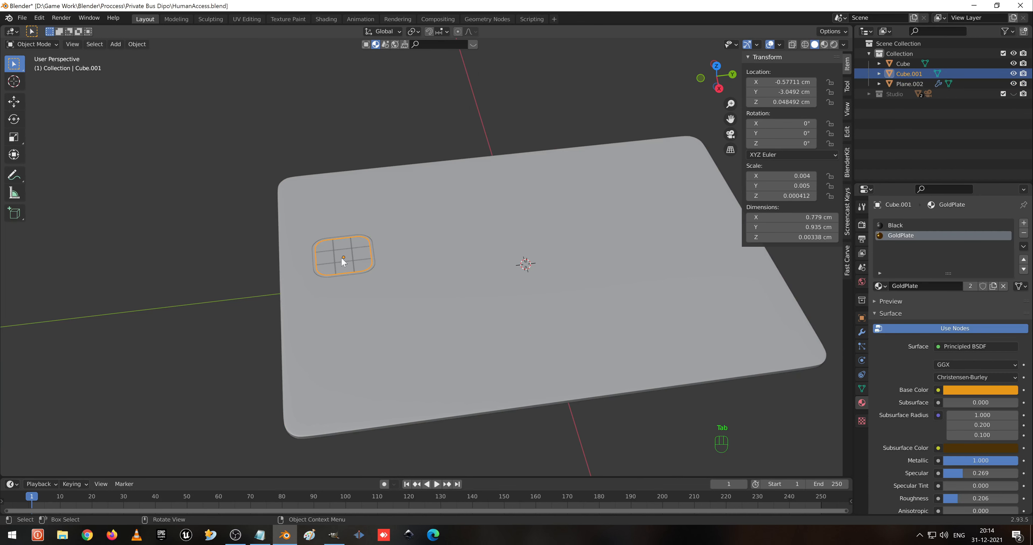
Select all geometry of both chip pieces in Edit Mode and unwrap it.
{"action": "scroll", "coordinate": [342, 271], "scroll_direction": "up", "scroll_amount": 4}
{"action": "left_click", "coordinate": [310, 275], "text": "shift"}
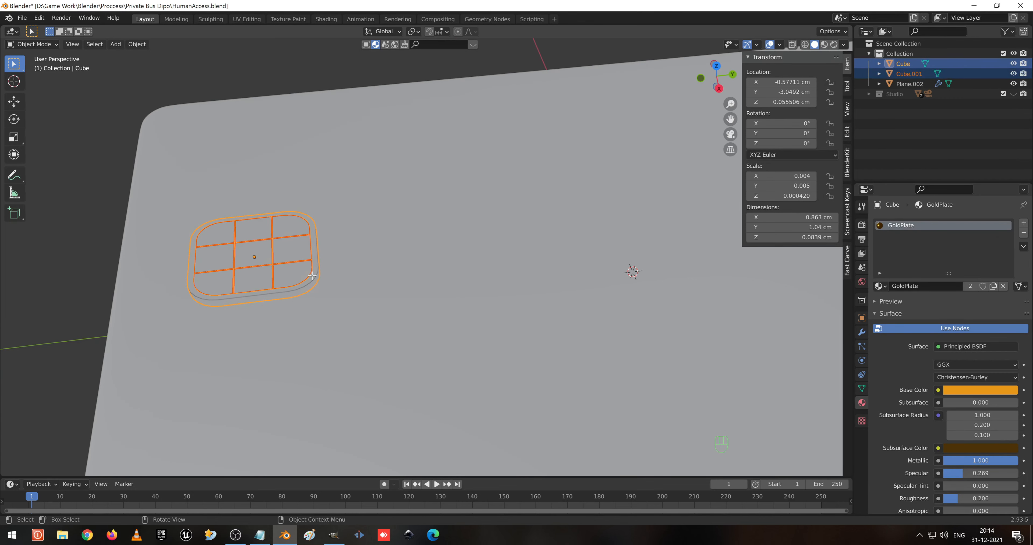
{"action": "key", "text": "Tab"}
{"action": "key", "text": "a"}
{"action": "key", "text": "u"}
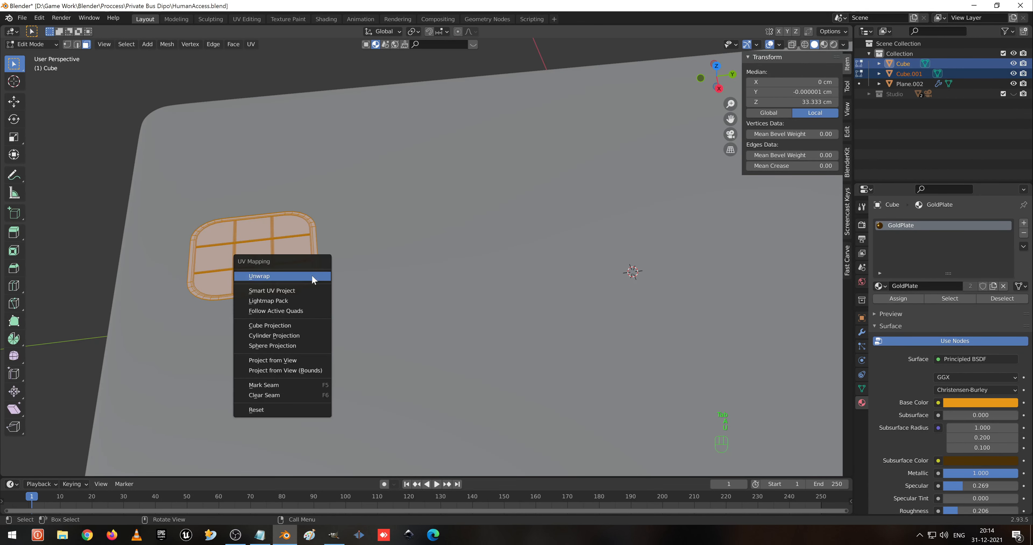
{"action": "left_click", "coordinate": [311, 276]}
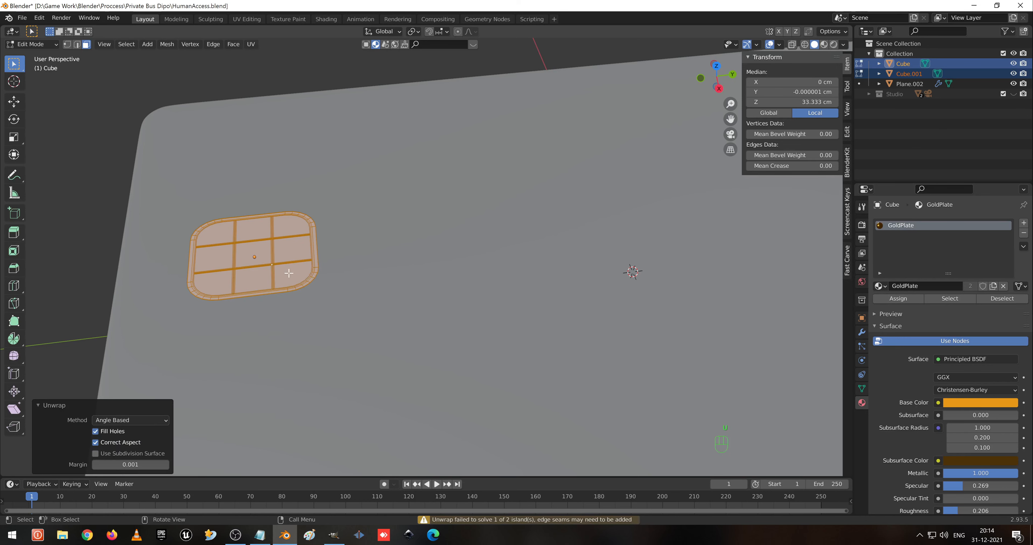
Re-unwrap the chip pieces with Smart UV Project and return to Object Mode.
{"action": "key", "text": "u"}
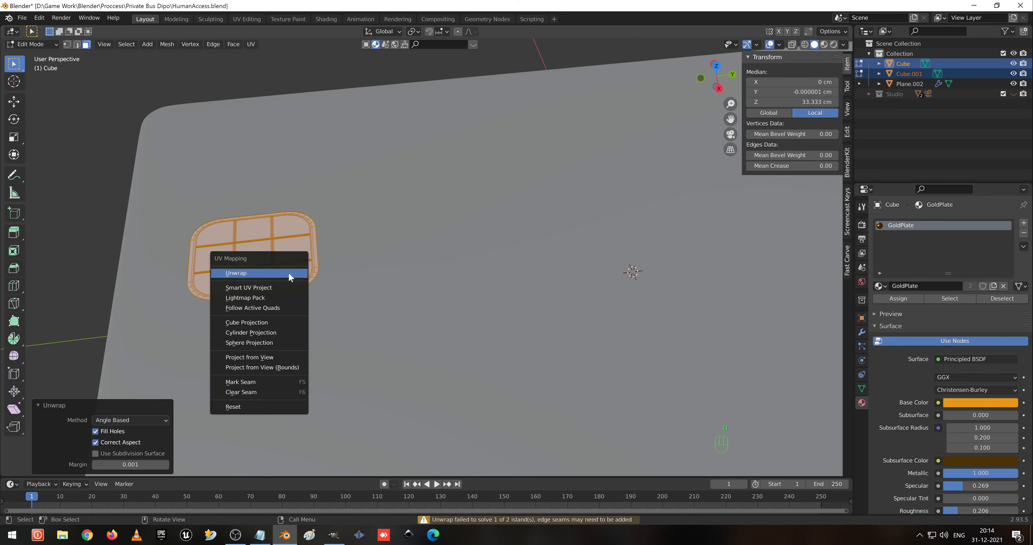
{"action": "left_click", "coordinate": [278, 287]}
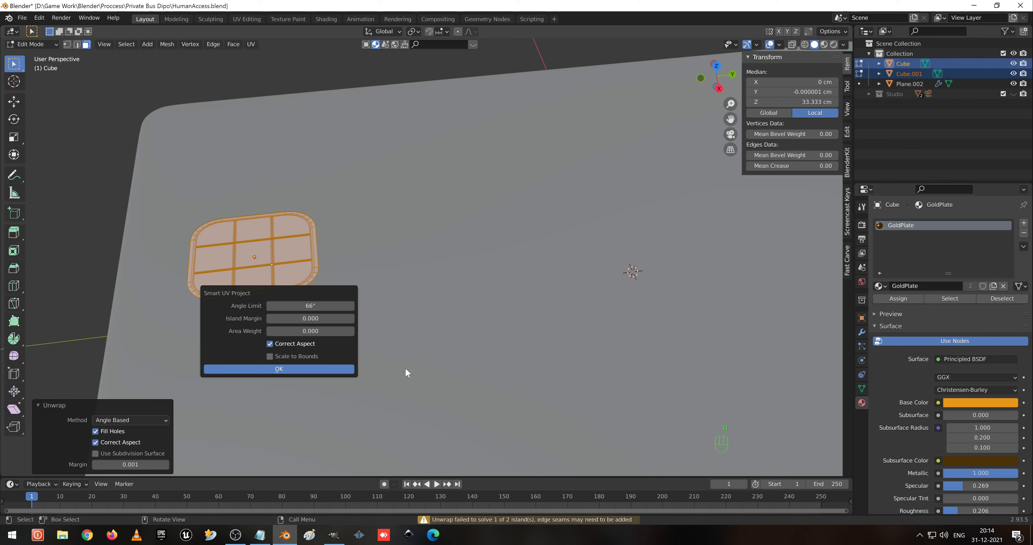
{"action": "left_click", "coordinate": [300, 368]}
{"action": "scroll", "coordinate": [360, 333], "scroll_direction": "down", "scroll_amount": 4}
{"action": "key", "text": "Tab"}
{"action": "left_click", "coordinate": [432, 308]}
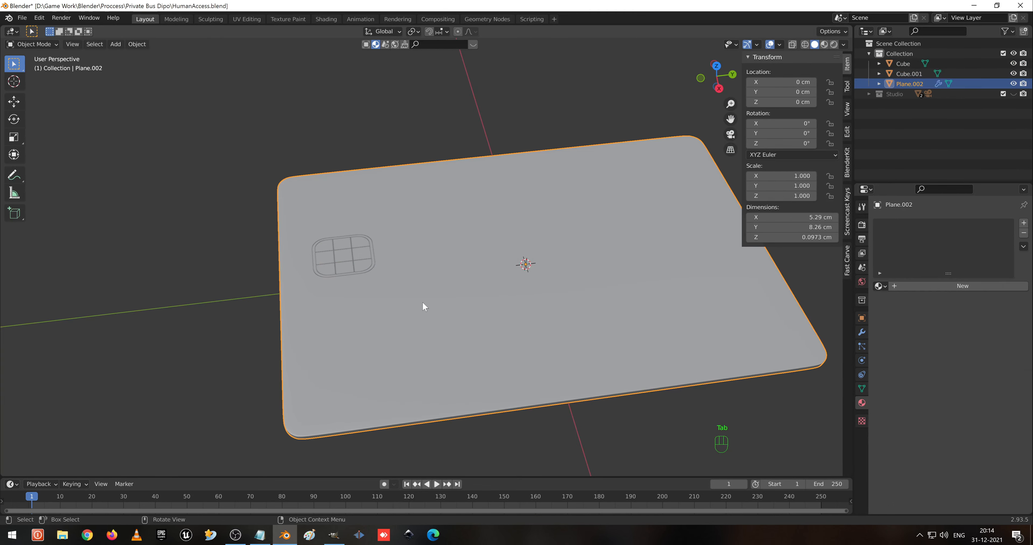
In edge mode on the card plate, select the border edge loops around its outline.
{"action": "middle_click_drag", "start_coordinate": [422, 306], "coordinate": [448, 304]}
{"action": "key", "text": "Tab"}
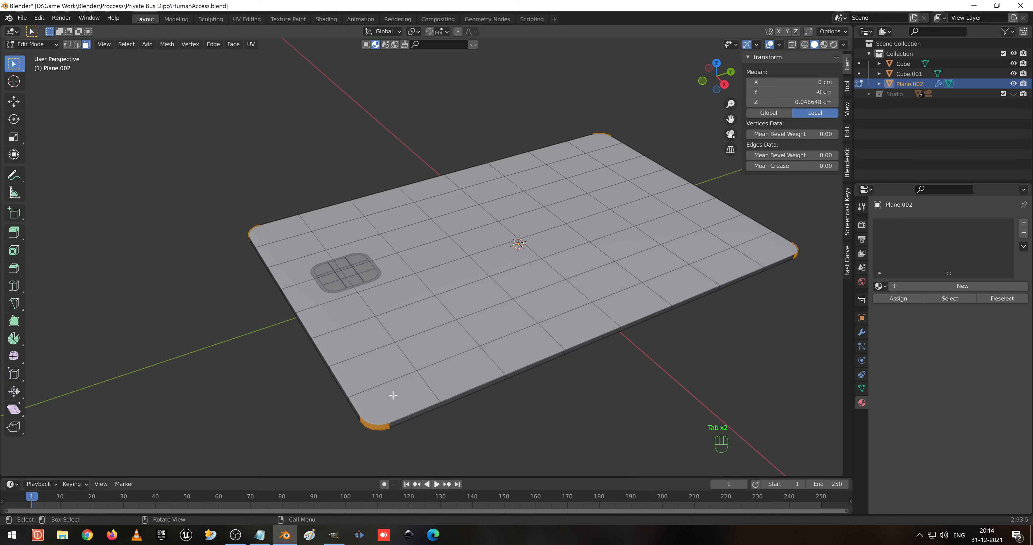
{"action": "key", "text": "2"}
{"action": "left_click", "coordinate": [397, 419], "text": "alt"}
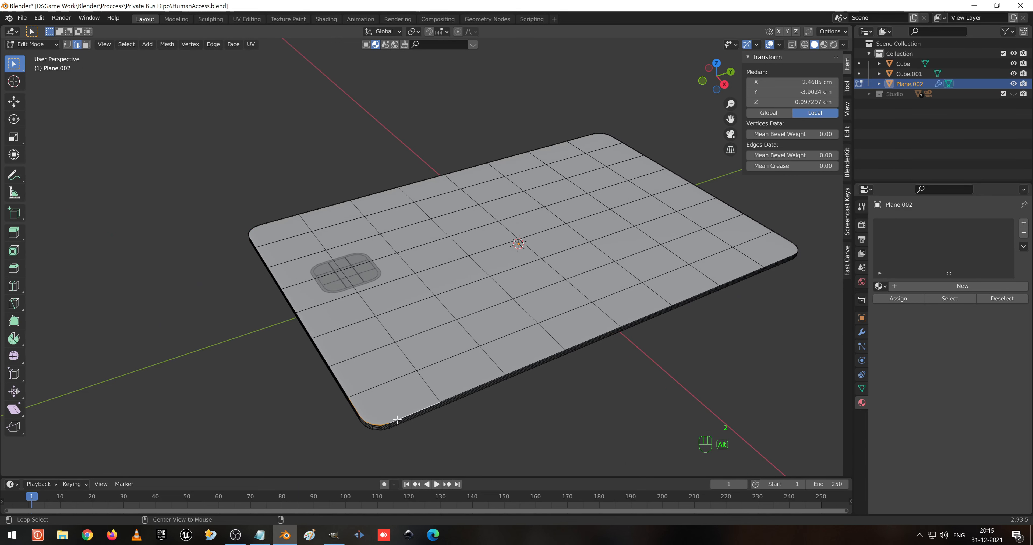
{"action": "left_click", "coordinate": [449, 395], "text": "alt+shift"}
{"action": "left_click", "coordinate": [488, 377], "text": "alt+shift"}
{"action": "left_click", "coordinate": [692, 185], "text": "alt+shift"}
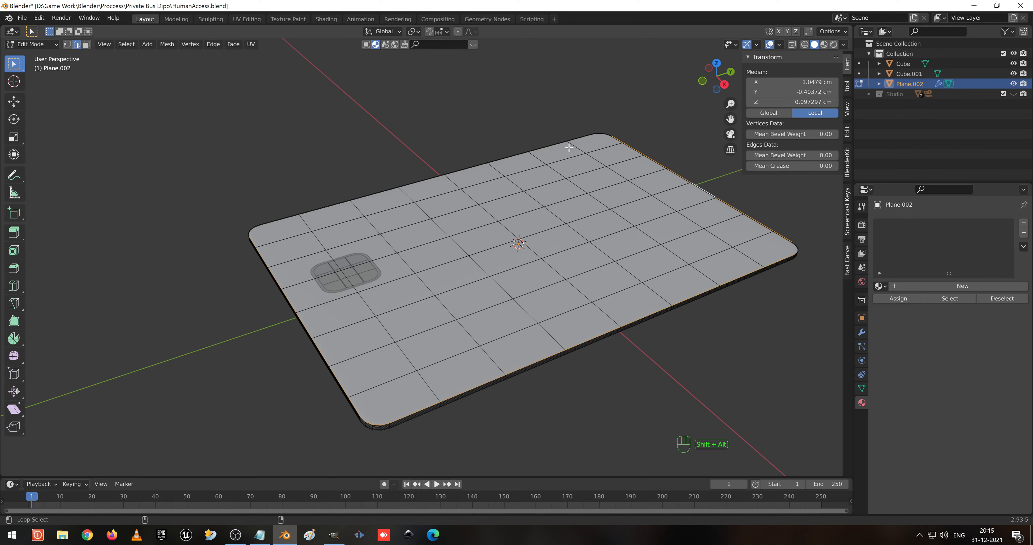
{"action": "left_click", "coordinate": [575, 143], "text": "alt+shift"}
{"action": "left_click", "coordinate": [601, 134], "text": "alt+shift"}
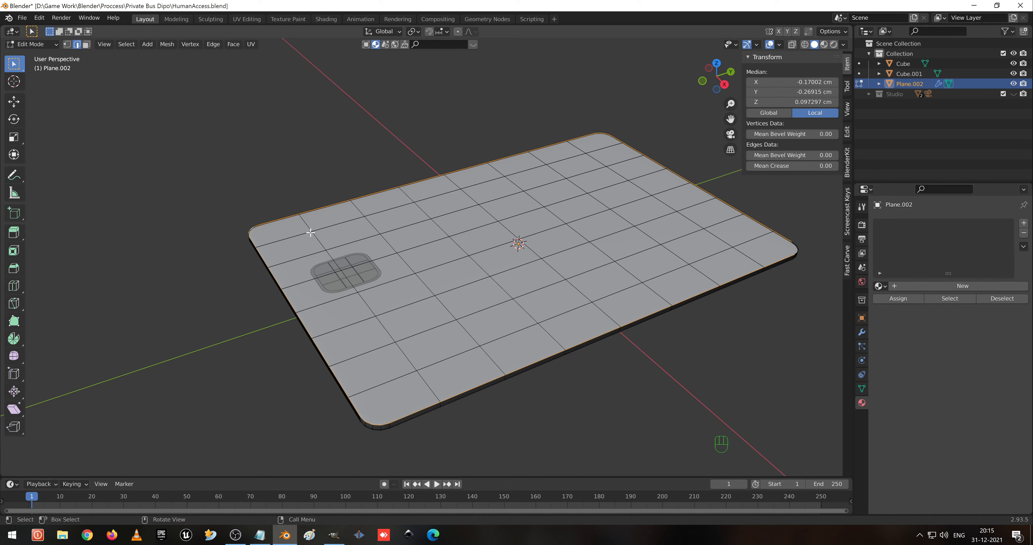
Check the card plate's modifiers and inspect its rounded rim in wireframe.
{"action": "scroll", "coordinate": [262, 260], "scroll_direction": "up", "scroll_amount": 1}
{"action": "left_click", "coordinate": [861, 332]}
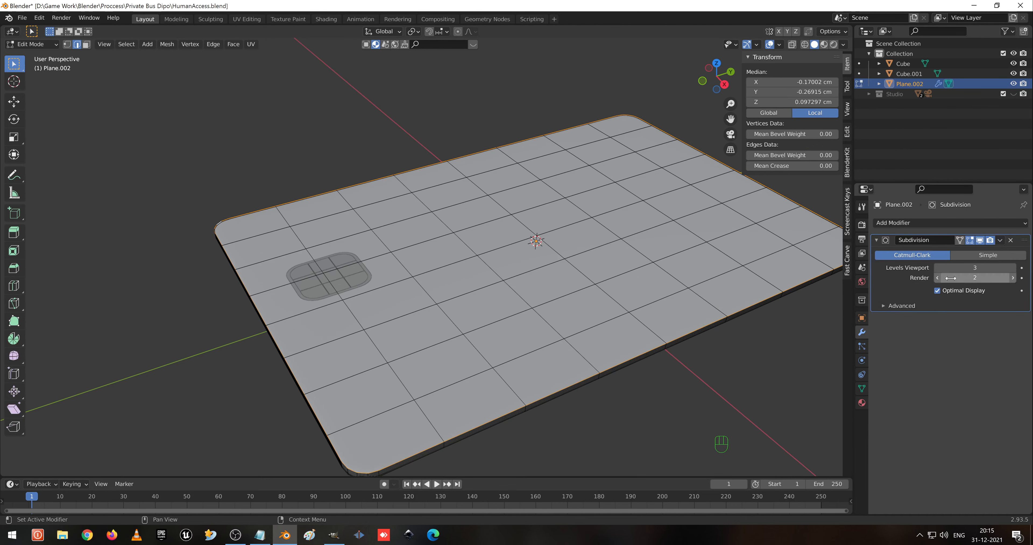
{"action": "mouse_move", "coordinate": [421, 289]}
{"action": "middle_mouse_down"}
{"action": "mouse_move", "coordinate": [443, 306]}
{"action": "mouse_move", "coordinate": [367, 303]}
{"action": "middle_mouse_up"}
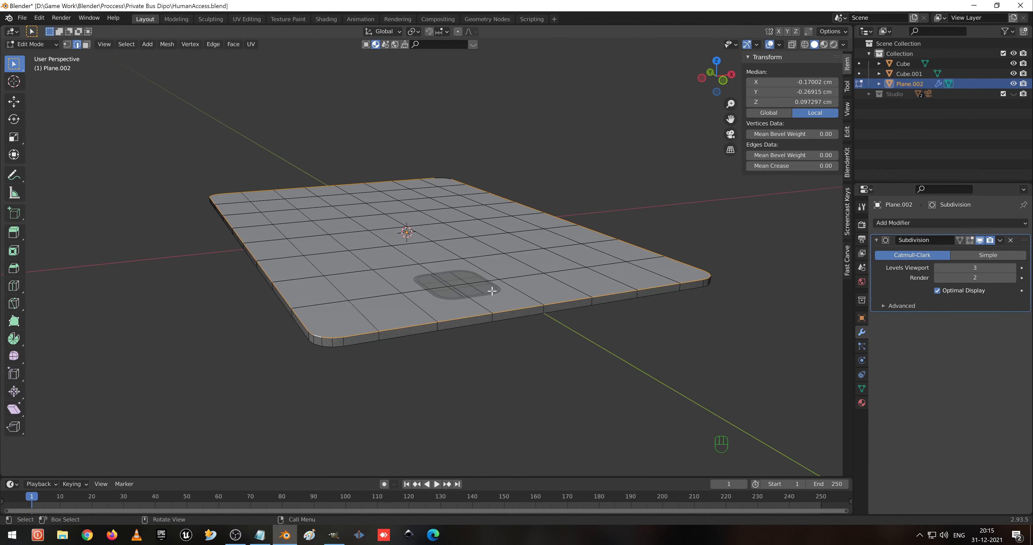
{"action": "key", "text": "shift+z"}
{"action": "scroll", "coordinate": [356, 323], "scroll_direction": "up", "scroll_amount": 2}
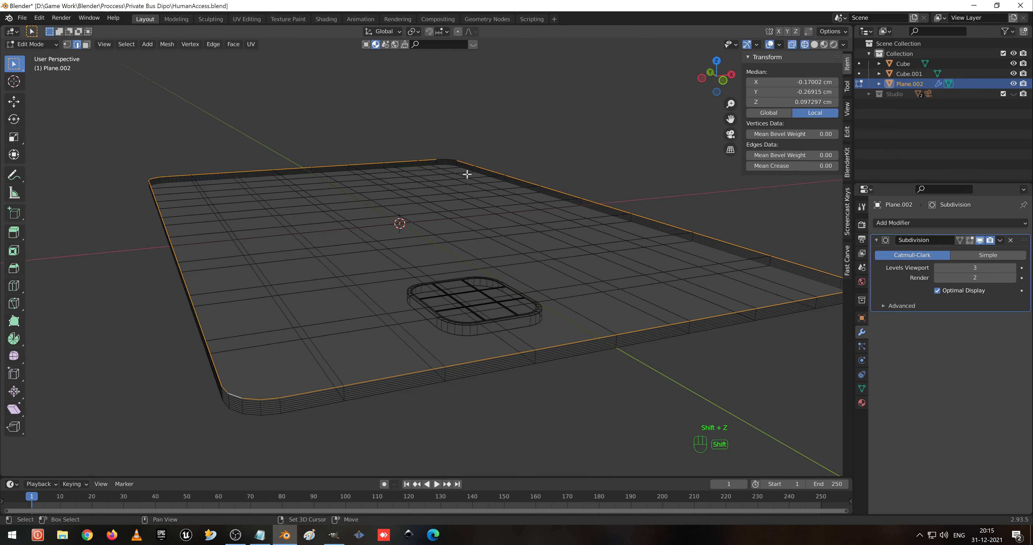
{"action": "middle_click_drag", "start_coordinate": [466, 173], "coordinate": [467, 317], "text": "shift"}
{"action": "scroll", "coordinate": [446, 228], "scroll_direction": "up", "scroll_amount": 2}
{"action": "scroll", "coordinate": [445, 228], "scroll_direction": "up", "scroll_amount": 3}
{"action": "key", "text": "shift+z"}
{"action": "mouse_move", "coordinate": [470, 193]}
{"action": "middle_mouse_down", "text": "shift"}
{"action": "mouse_move", "coordinate": [445, 286]}
{"action": "mouse_move", "coordinate": [452, 295]}
{"action": "mouse_move", "coordinate": [438, 277]}
{"action": "mouse_move", "coordinate": [443, 242]}
{"action": "middle_mouse_up", "text": "shift"}
{"action": "scroll", "coordinate": [393, 241], "scroll_direction": "up", "scroll_amount": 3}
{"action": "middle_click_drag", "start_coordinate": [389, 205], "coordinate": [426, 204]}
Add the inner, right and bottom rim edge loops to the selection.
{"action": "left_click", "coordinate": [501, 116], "text": "alt+shift"}
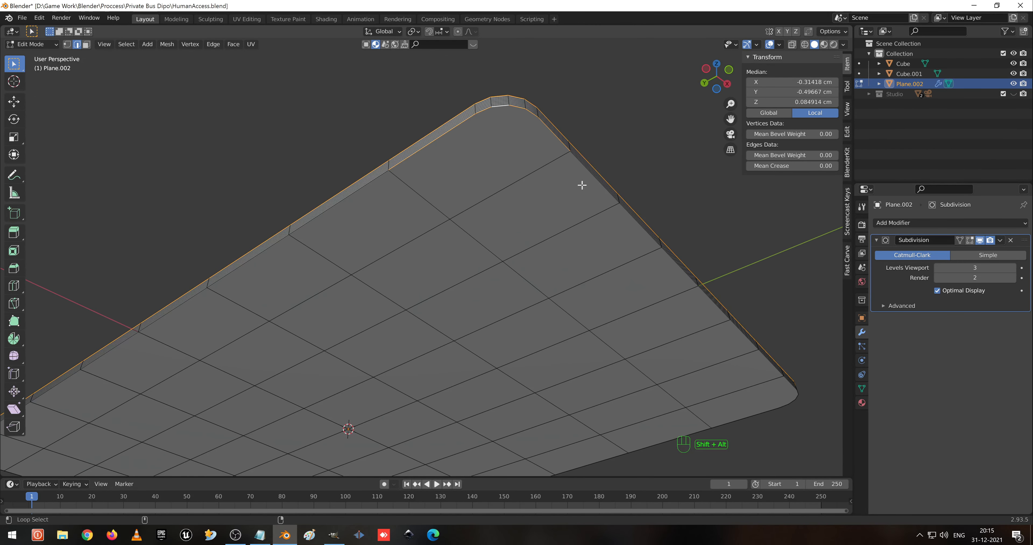
{"action": "left_click", "coordinate": [360, 195], "text": "alt+shift"}
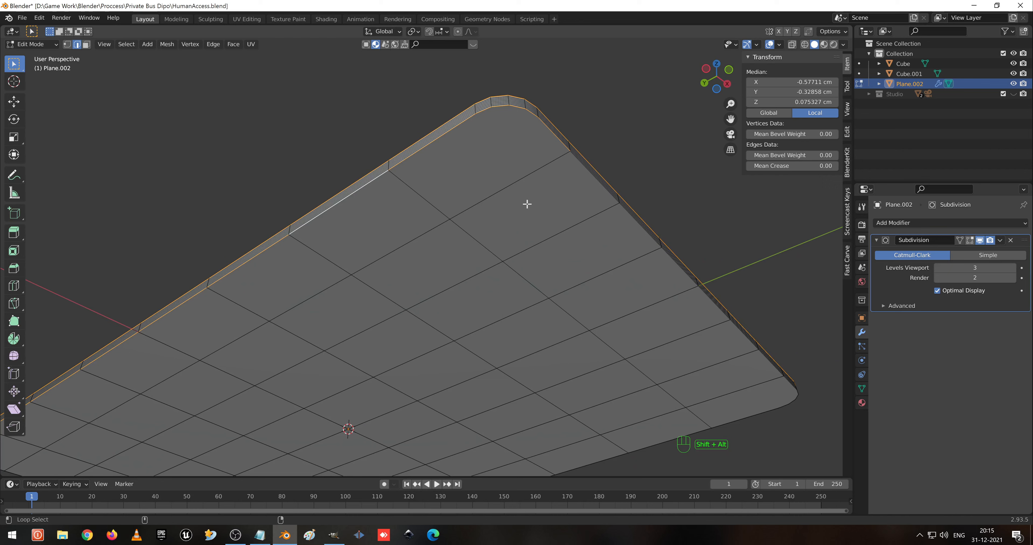
{"action": "left_click", "coordinate": [596, 193], "text": "alt+shift"}
{"action": "left_click", "coordinate": [742, 416], "text": "alt+shift"}
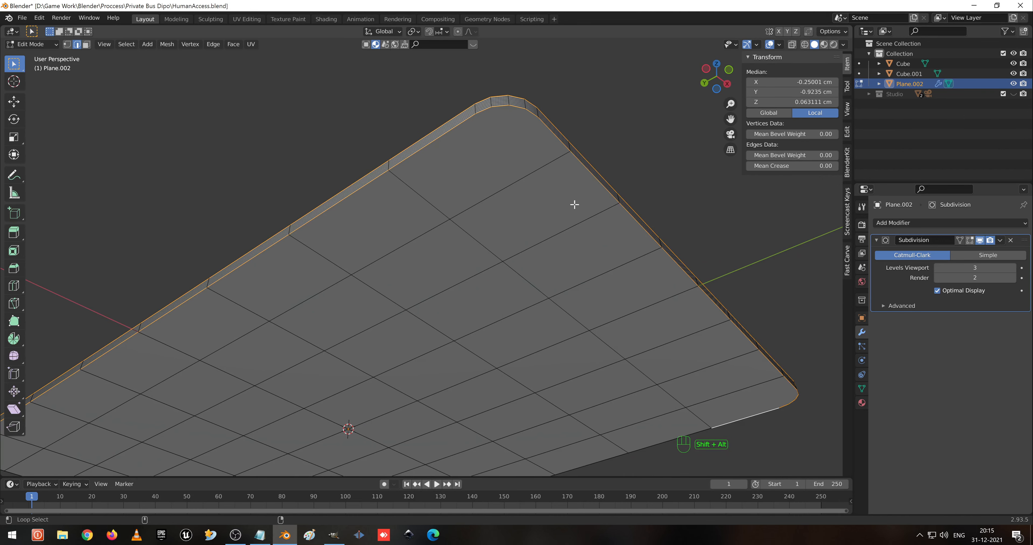
{"action": "left_click", "coordinate": [628, 452], "text": "alt+shift"}
{"action": "scroll", "coordinate": [565, 430], "scroll_direction": "down", "scroll_amount": 5}
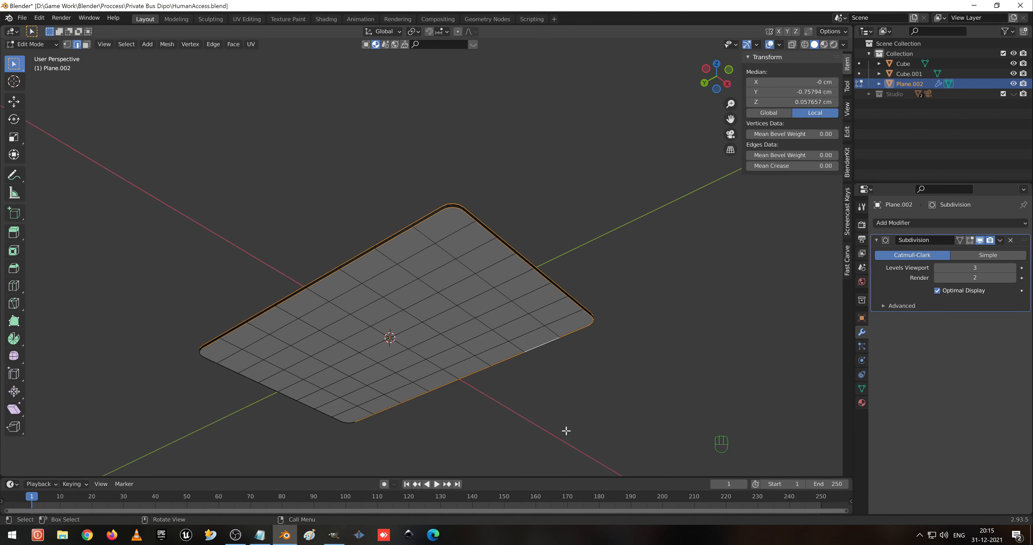
Add the rim's upper, lower and top-right corner edge loops to the selection.
{"action": "middle_click_drag", "start_coordinate": [564, 431], "coordinate": [381, 214]}
{"action": "scroll", "coordinate": [381, 214], "scroll_direction": "up", "scroll_amount": 4}
{"action": "middle_click_drag", "start_coordinate": [413, 83], "coordinate": [454, 299], "text": "shift"}
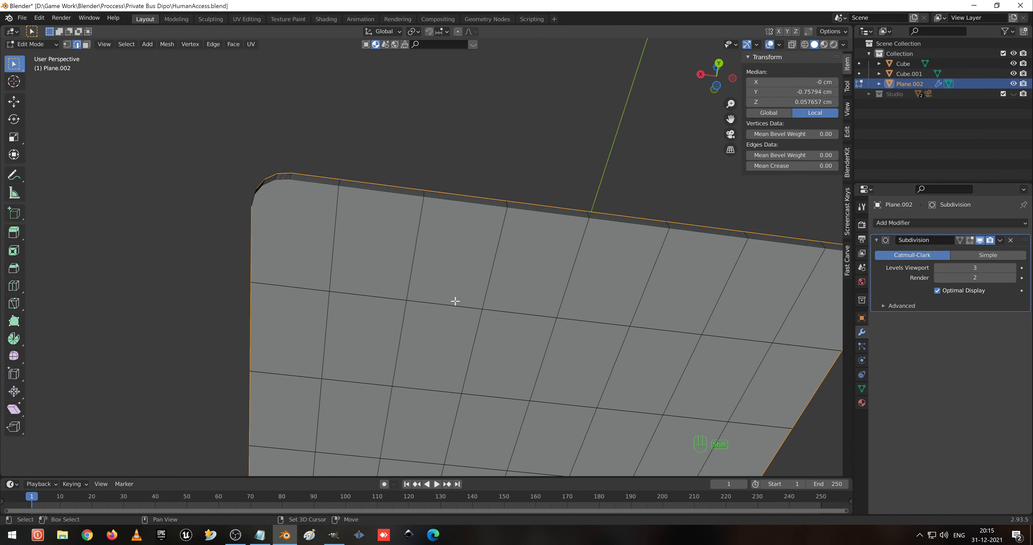
{"action": "left_click", "coordinate": [355, 197], "text": "alt+shift"}
{"action": "left_click", "coordinate": [363, 193], "text": "alt+shift"}
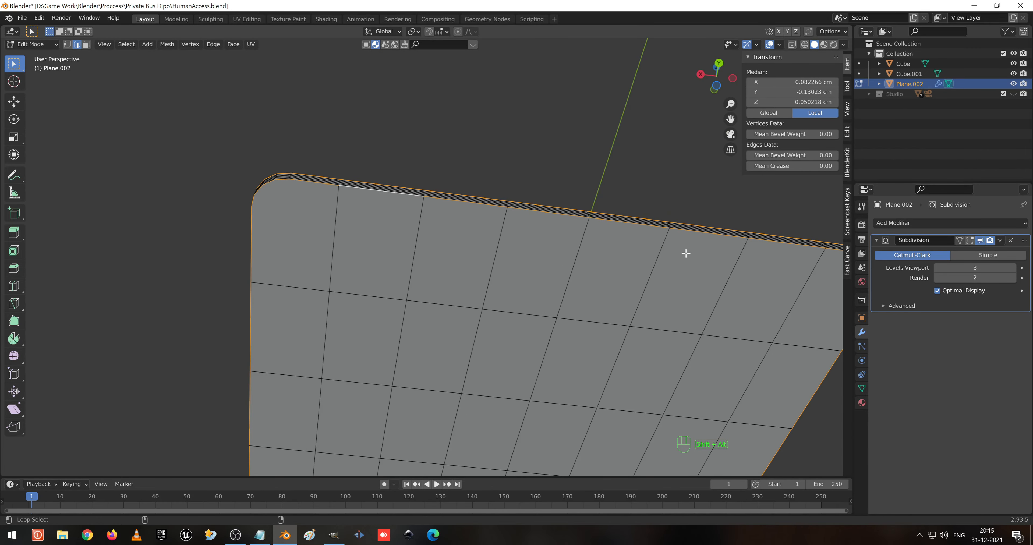
{"action": "scroll", "coordinate": [807, 287], "scroll_direction": "down", "scroll_amount": 2}
{"action": "middle_click_drag", "start_coordinate": [791, 290], "coordinate": [657, 285], "text": "shift"}
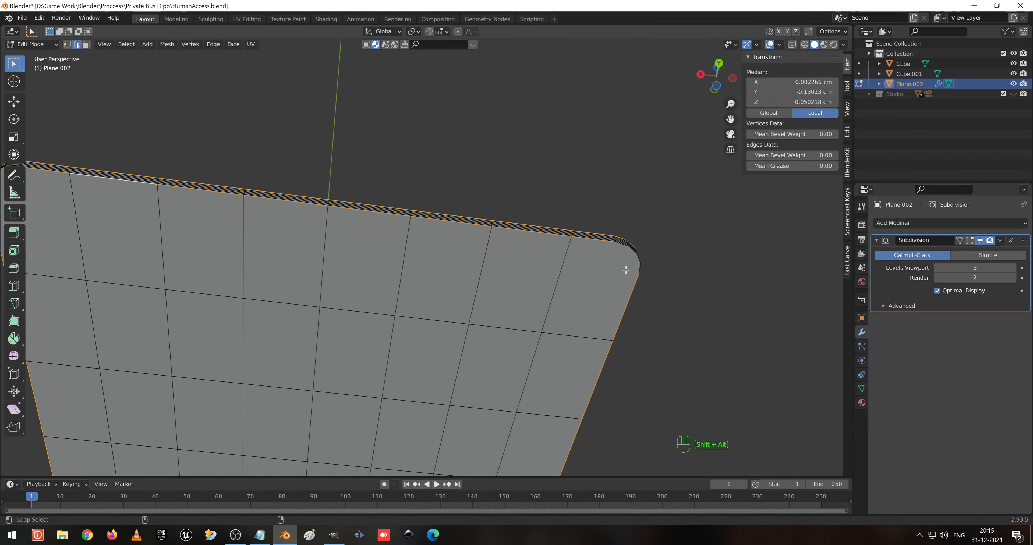
{"action": "left_click", "coordinate": [624, 263], "text": "alt+shift"}
{"action": "left_click", "coordinate": [628, 254], "text": "alt+shift"}
{"action": "scroll", "coordinate": [576, 295], "scroll_direction": "down", "scroll_amount": 5}
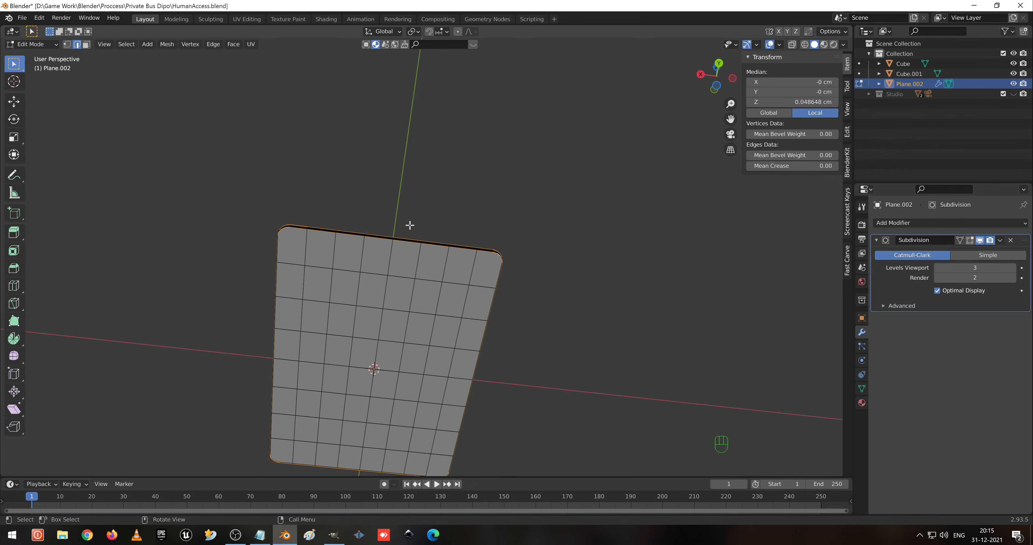
Mark the selected rim loops as seams with F5 in wireframe view.
{"action": "middle_click_drag", "start_coordinate": [410, 226], "coordinate": [458, 256]}
{"action": "key", "text": "shift+z"}
{"action": "middle_click_drag", "start_coordinate": [345, 217], "coordinate": [363, 261]}
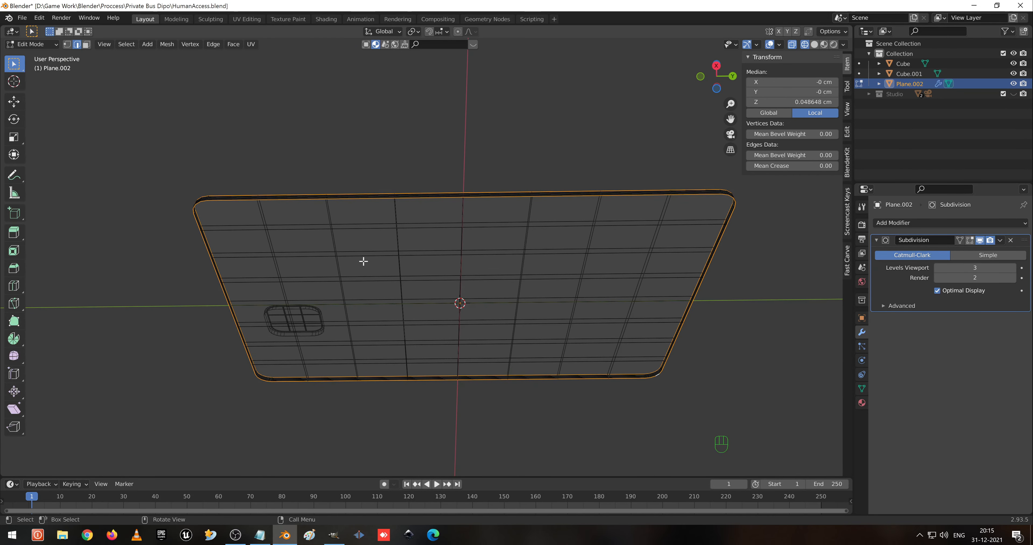
{"action": "key", "text": "F5"}
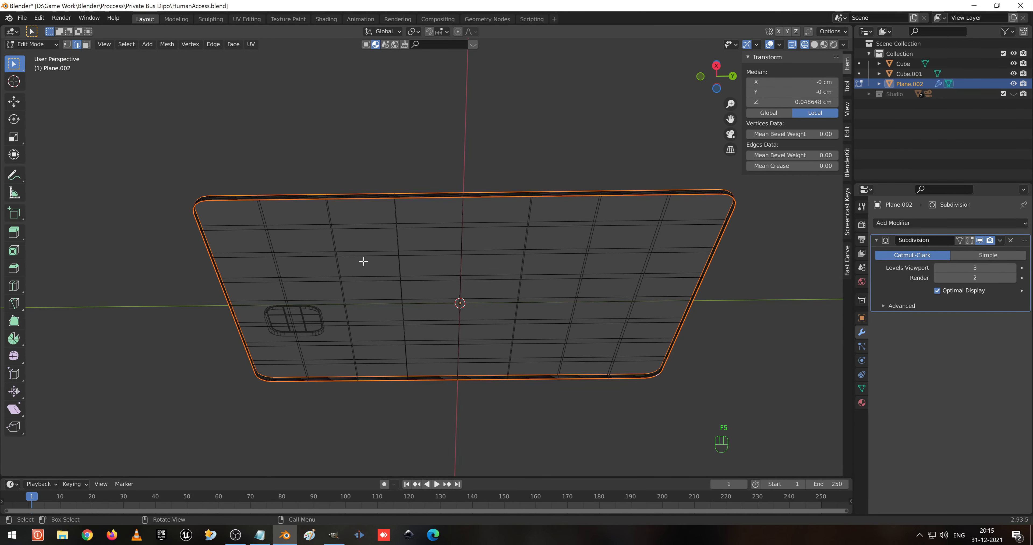
{"action": "middle_click_drag", "start_coordinate": [362, 260], "coordinate": [615, 210]}
{"action": "left_click", "coordinate": [601, 225]}
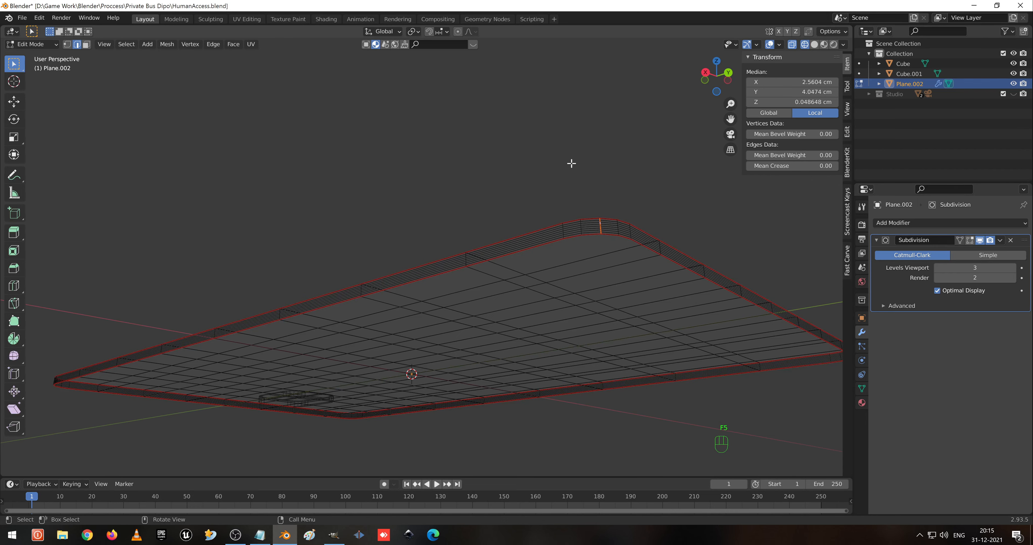
{"action": "middle_click_drag", "start_coordinate": [571, 163], "coordinate": [410, 172]}
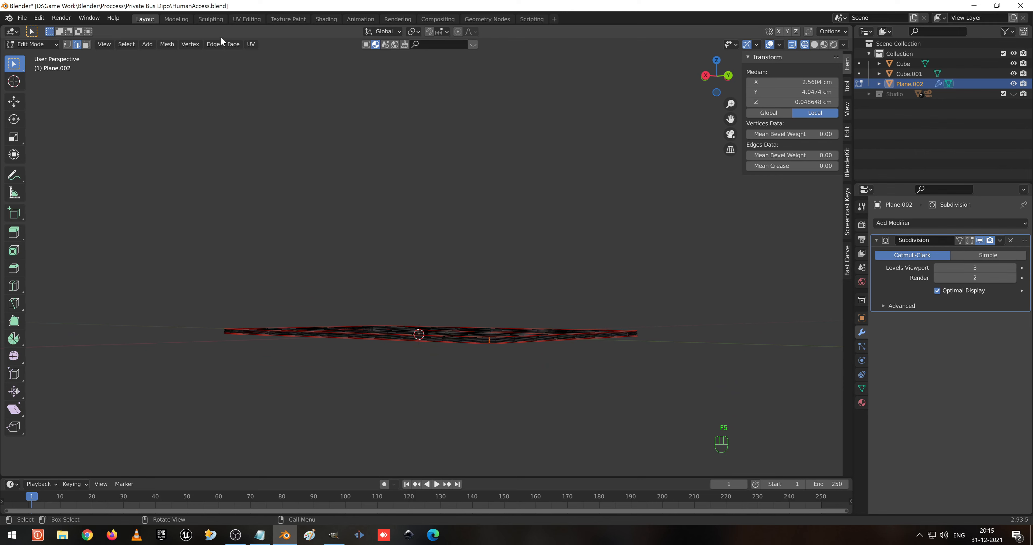
In the UV Editing workspace, Smart UV Project the whole card plane with island margin 0.002.
{"action": "left_click", "coordinate": [247, 20]}
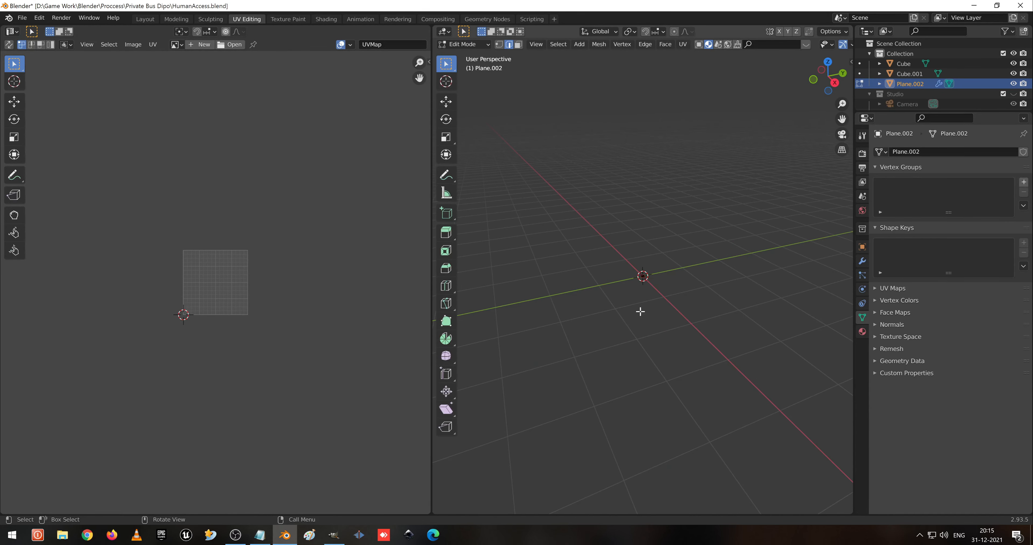
{"action": "key", "text": "KP_Decimal"}
{"action": "scroll", "coordinate": [609, 327], "scroll_direction": "down", "scroll_amount": 9}
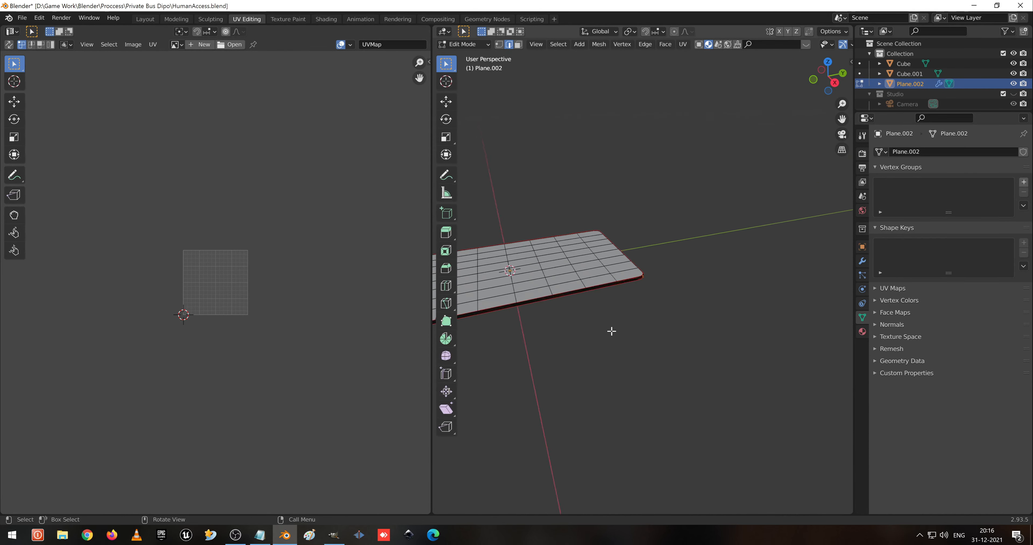
{"action": "key", "text": "a"}
{"action": "key", "text": "u"}
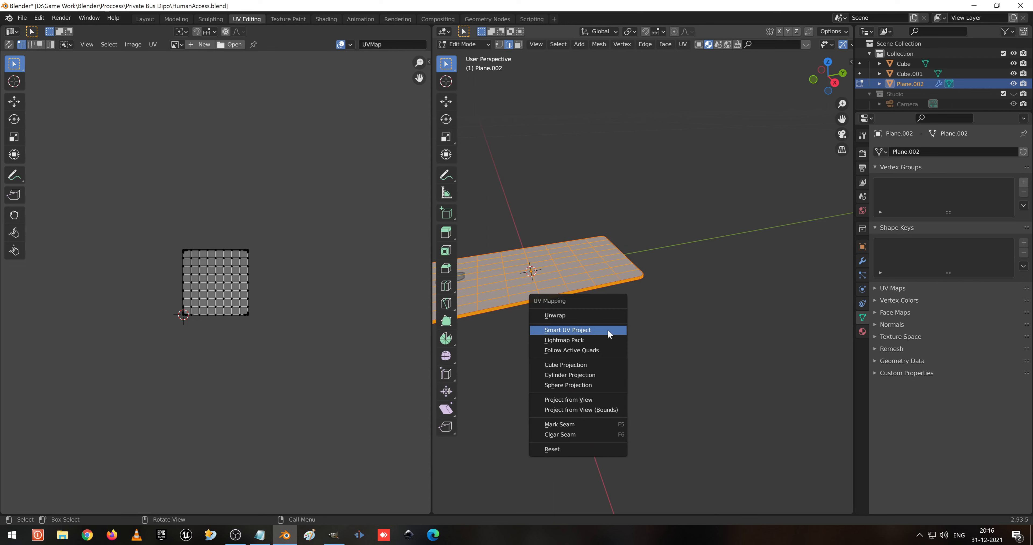
{"action": "left_click", "coordinate": [606, 329]}
{"action": "left_click", "coordinate": [638, 360]}
{"action": "type", "text": "0.0"}
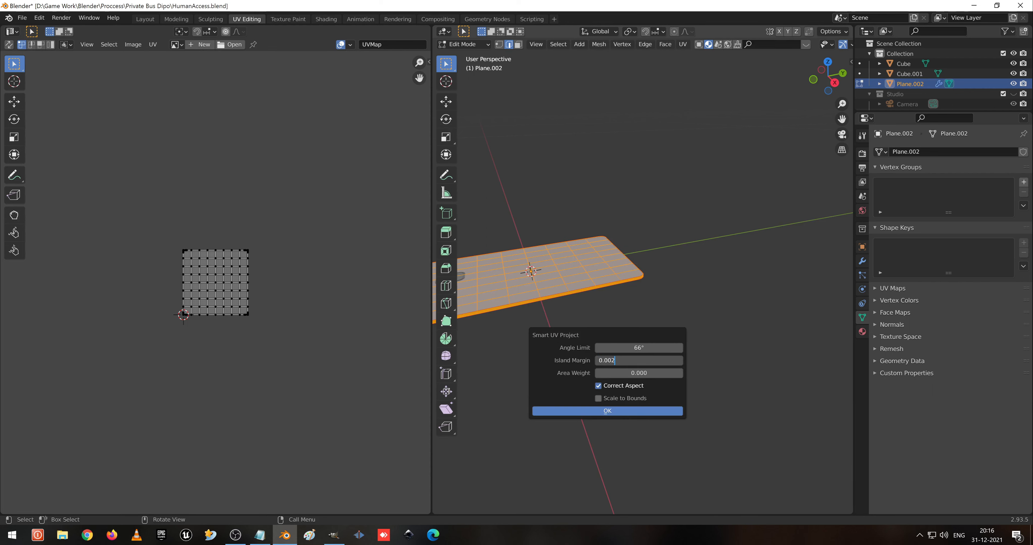
{"action": "type", "text": "02"}
{"action": "key", "text": "Return"}
{"action": "key", "text": "Return"}
Redo the Smart UV Project unwrap with a 0.02 island margin.
{"action": "scroll", "coordinate": [203, 265], "scroll_direction": "up", "scroll_amount": 12}
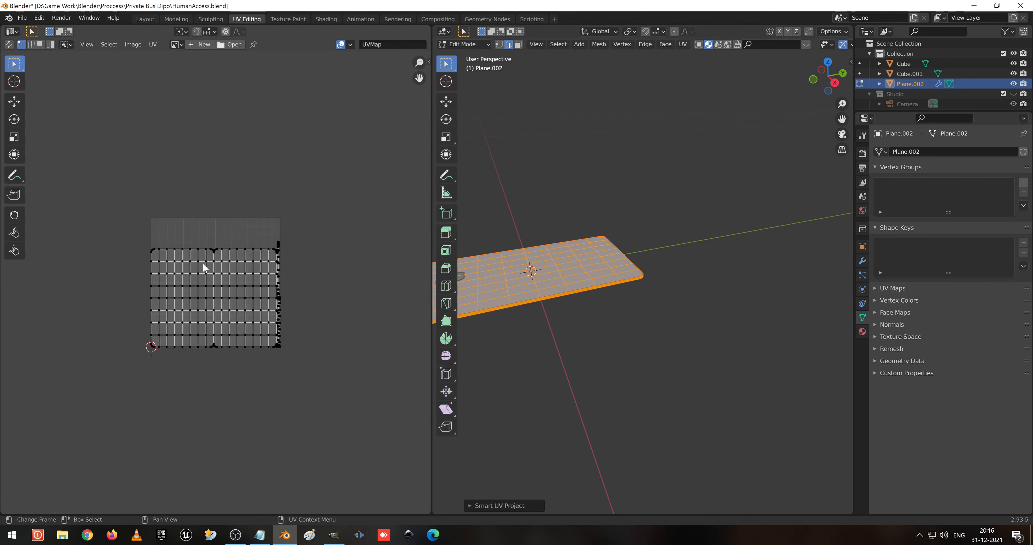
{"action": "scroll", "coordinate": [283, 353], "scroll_direction": "up", "scroll_amount": 1}
{"action": "middle_click_drag", "start_coordinate": [314, 361], "coordinate": [141, 214]}
{"action": "scroll", "coordinate": [237, 356], "scroll_direction": "down", "scroll_amount": 13}
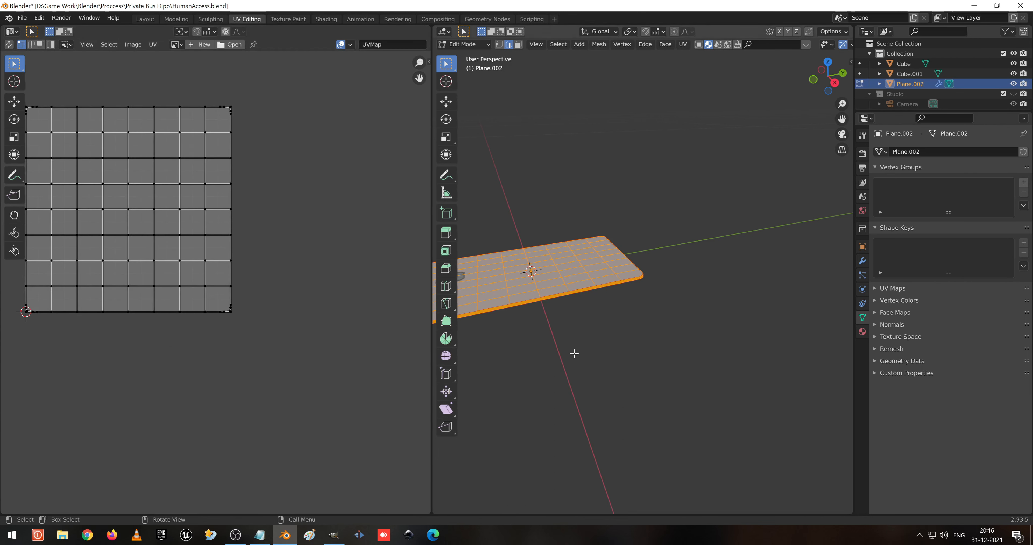
{"action": "key", "text": "u"}
{"action": "left_click", "coordinate": [561, 357]}
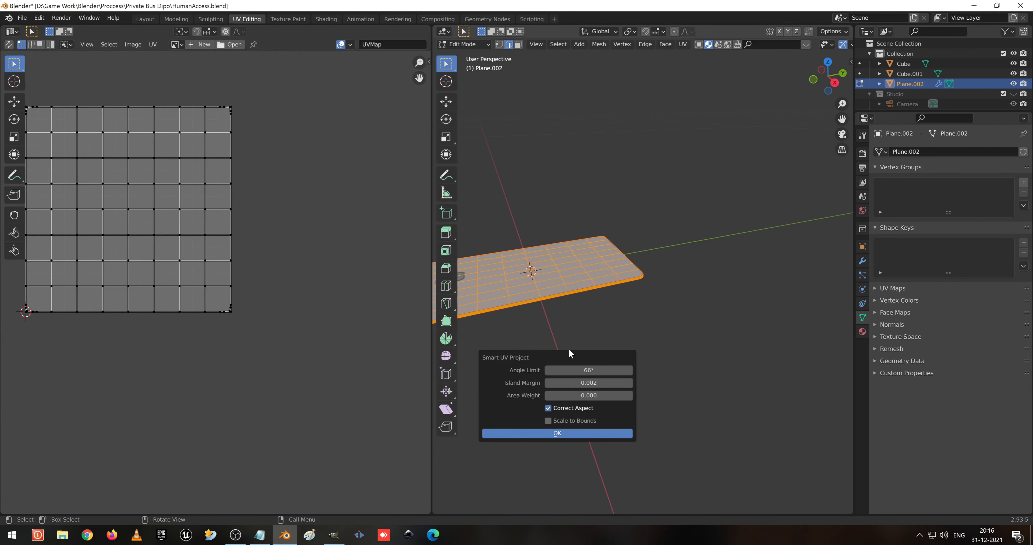
{"action": "left_click", "coordinate": [588, 382]}
{"action": "type", "text": "0.02"}
{"action": "key", "text": "Return"}
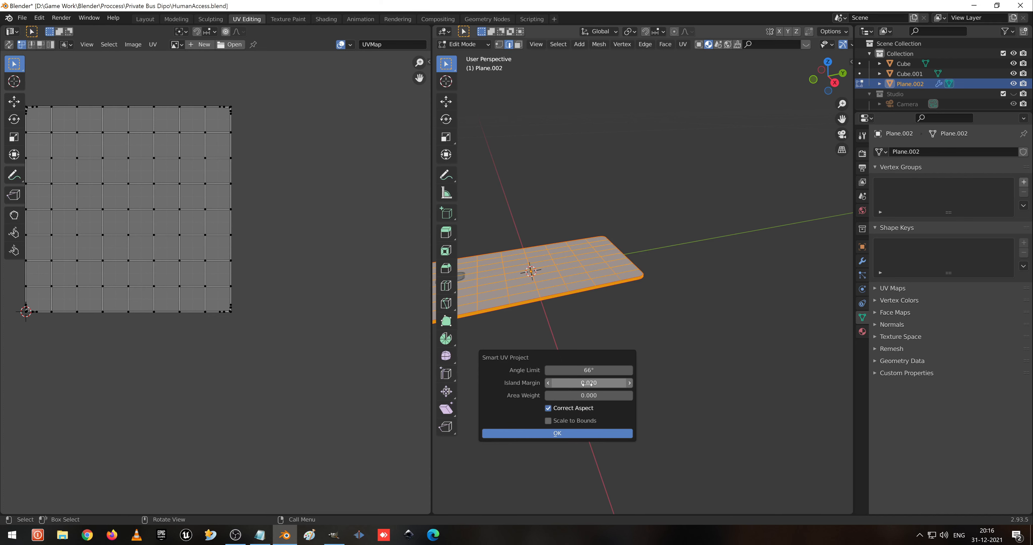
{"action": "left_click", "coordinate": [576, 434]}
Switch UV selection to faces and enable UV Sync Selection.
{"action": "scroll", "coordinate": [147, 253], "scroll_direction": "up", "scroll_amount": 4}
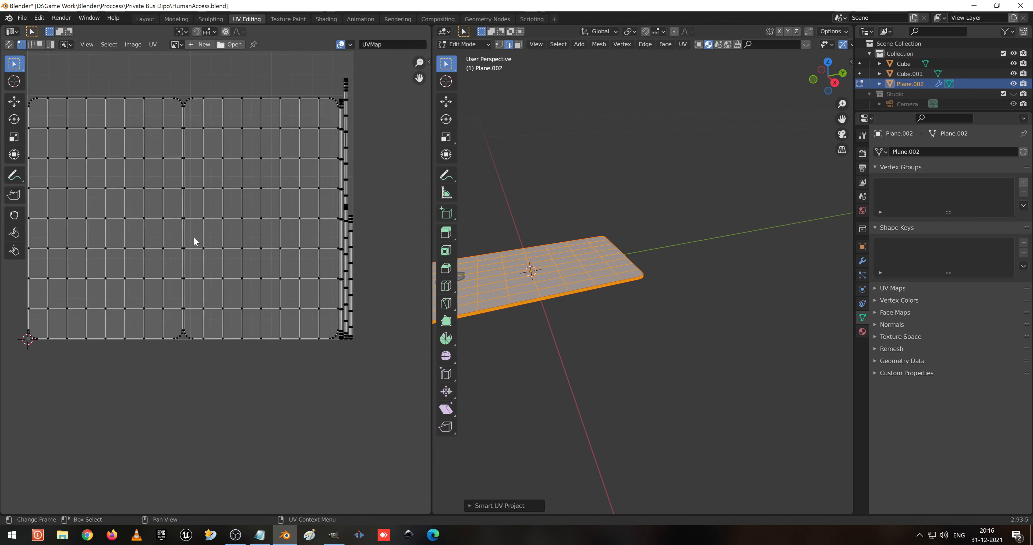
{"action": "scroll", "coordinate": [217, 217], "scroll_direction": "down", "scroll_amount": 2}
{"action": "right_click", "coordinate": [242, 187], "text": "shift"}
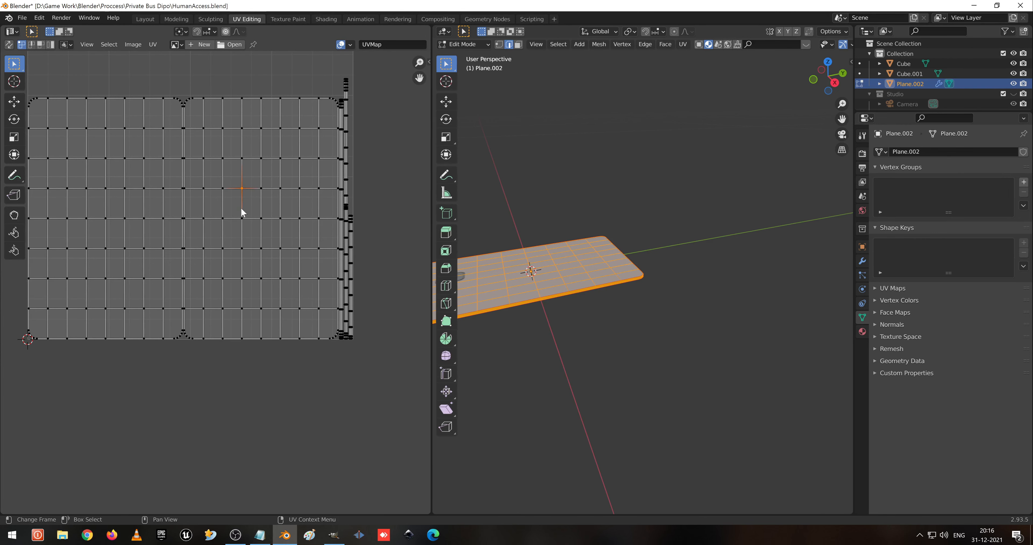
{"action": "key", "text": "3"}
{"action": "left_click", "coordinate": [236, 210]}
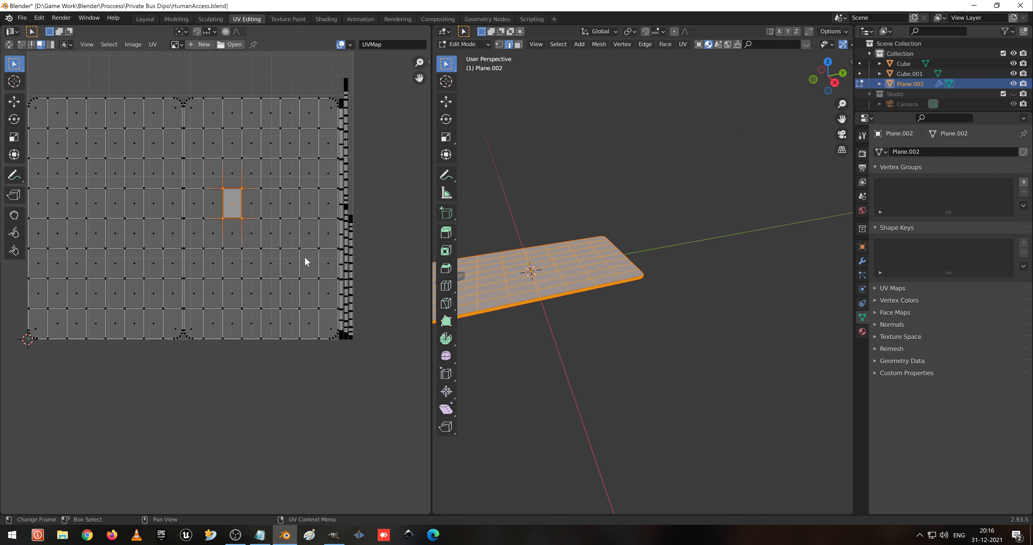
{"action": "left_click", "coordinate": [512, 260]}
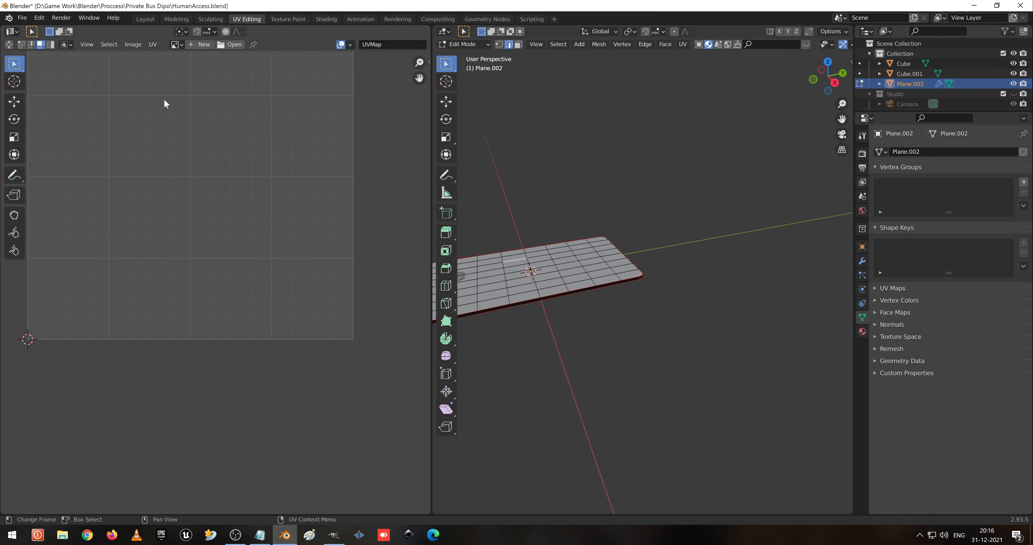
{"action": "left_click", "coordinate": [10, 45]}
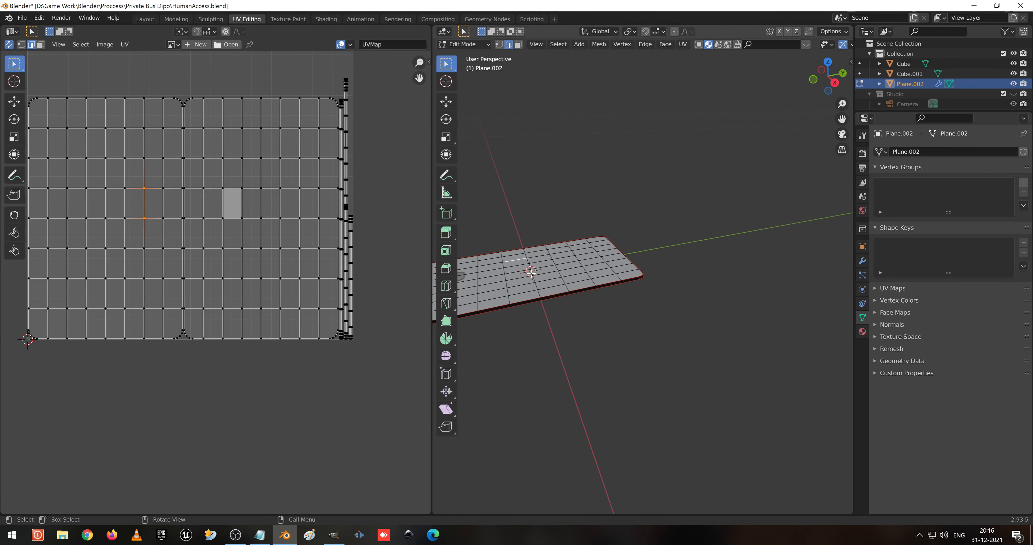
Select faces in the left and right islands and extend to both large UV islands with Ctrl+L.
{"action": "left_click", "coordinate": [518, 268]}
{"action": "key", "text": "3"}
{"action": "left_click", "coordinate": [518, 268]}
{"action": "middle_click_drag", "start_coordinate": [596, 285], "coordinate": [711, 294], "text": "shift"}
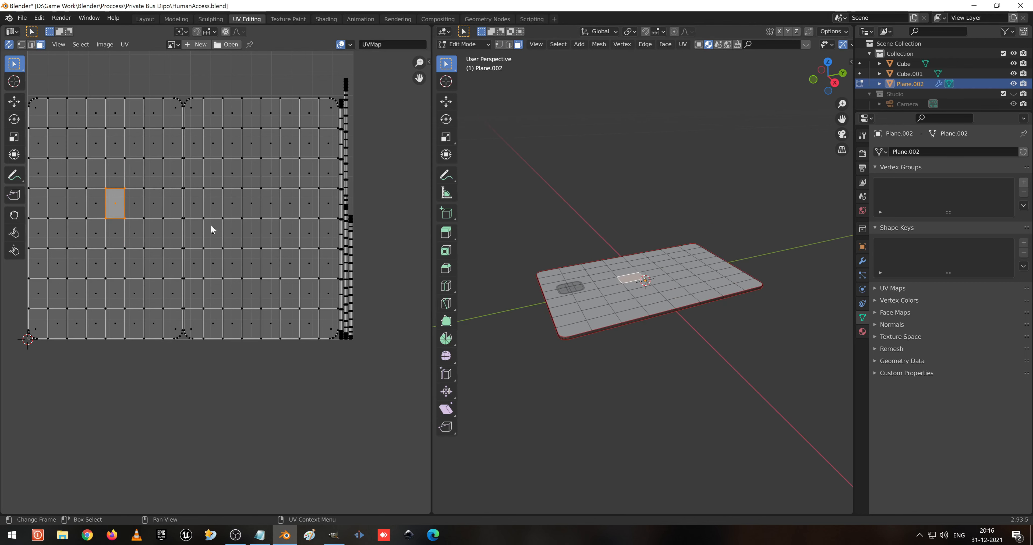
{"action": "left_click", "coordinate": [260, 235]}
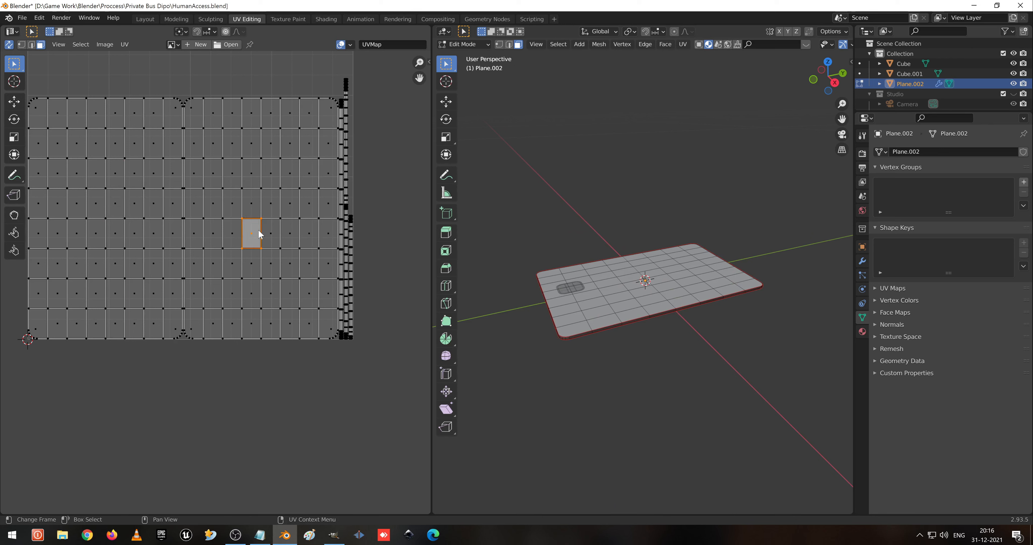
{"action": "left_click", "coordinate": [346, 282]}
{"action": "left_click", "coordinate": [287, 266]}
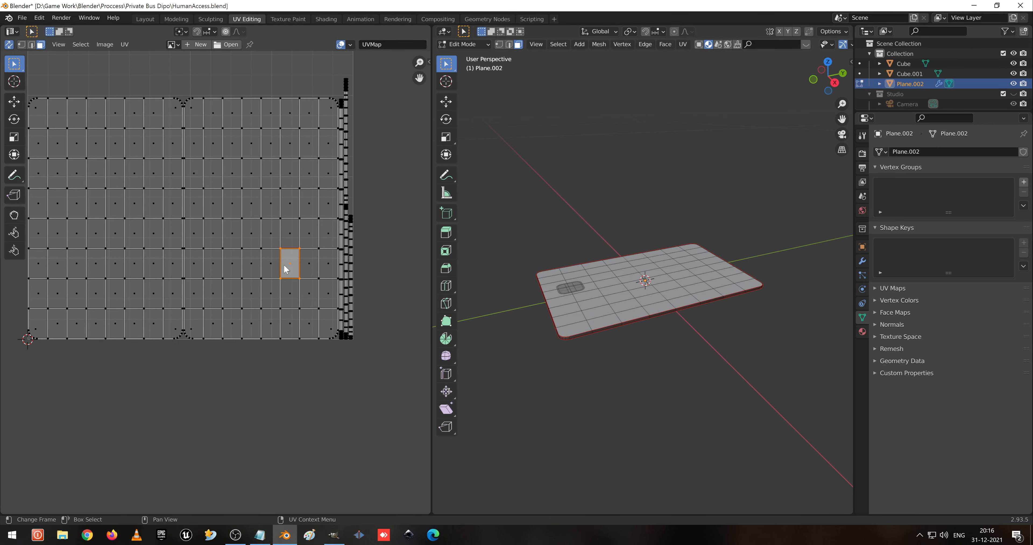
{"action": "left_click", "coordinate": [167, 261], "text": "shift"}
{"action": "key", "text": "ctrl+l"}
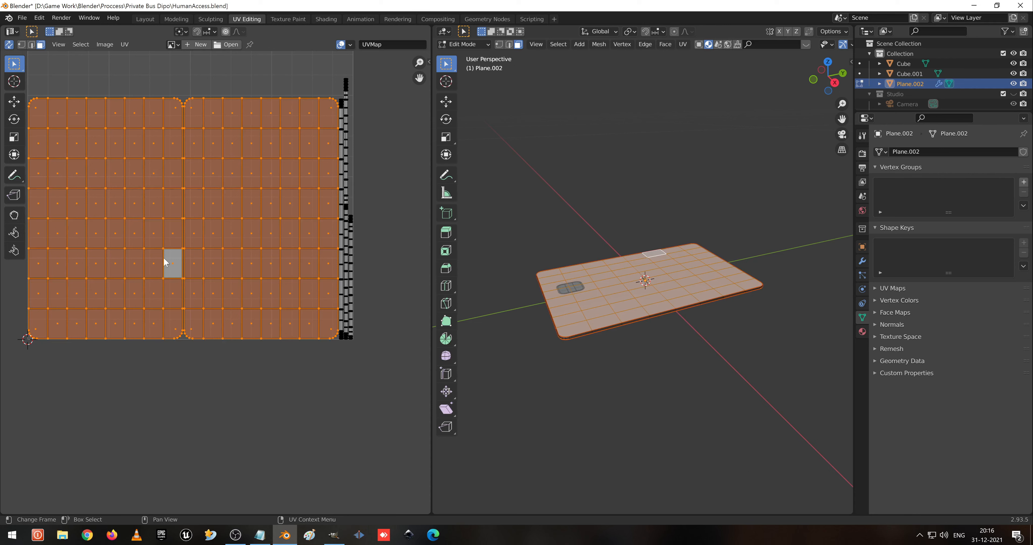
Shrink the inverted-selection side strips and move them up above the UV islands.
{"action": "key", "text": "ctrl+i"}
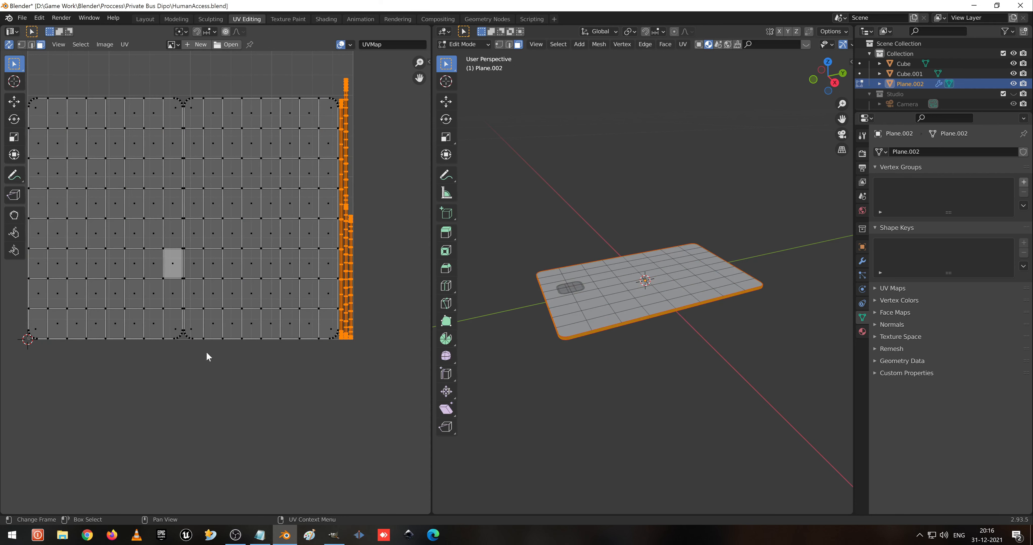
{"action": "key", "text": "s"}
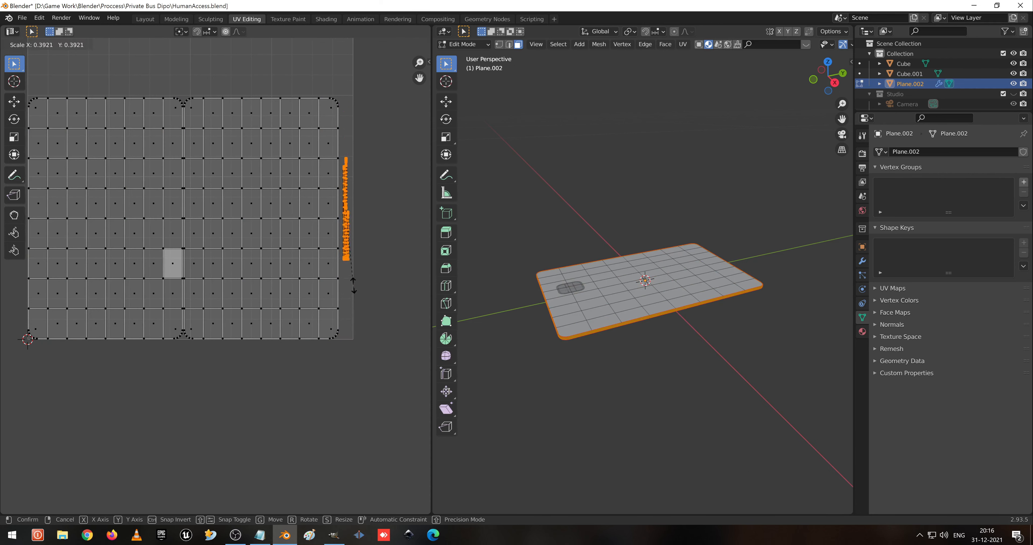
{"action": "left_click", "coordinate": [350, 229]}
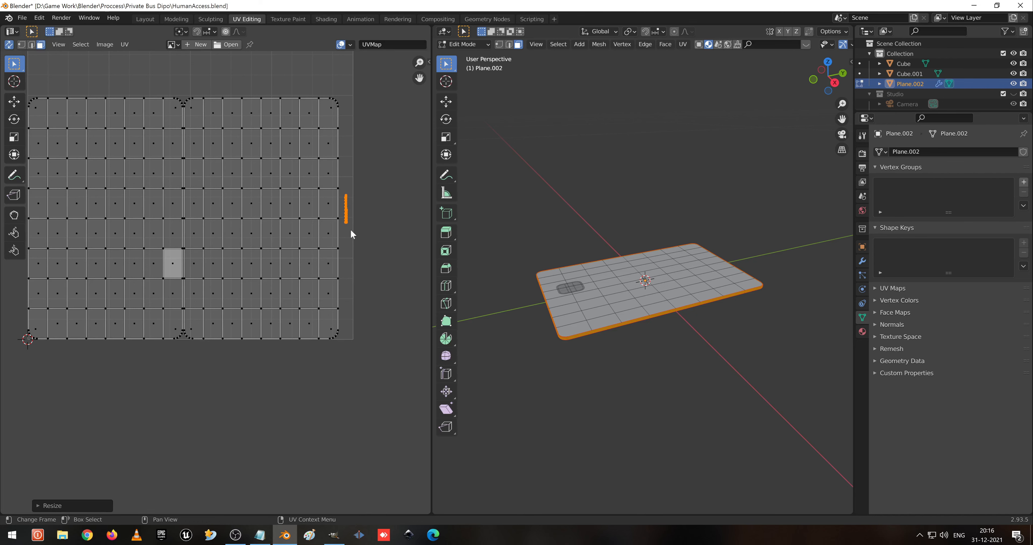
{"action": "key", "text": "g"}
{"action": "left_click", "coordinate": [348, 76]}
{"action": "middle_click_drag", "start_coordinate": [337, 103], "coordinate": [353, 173]}
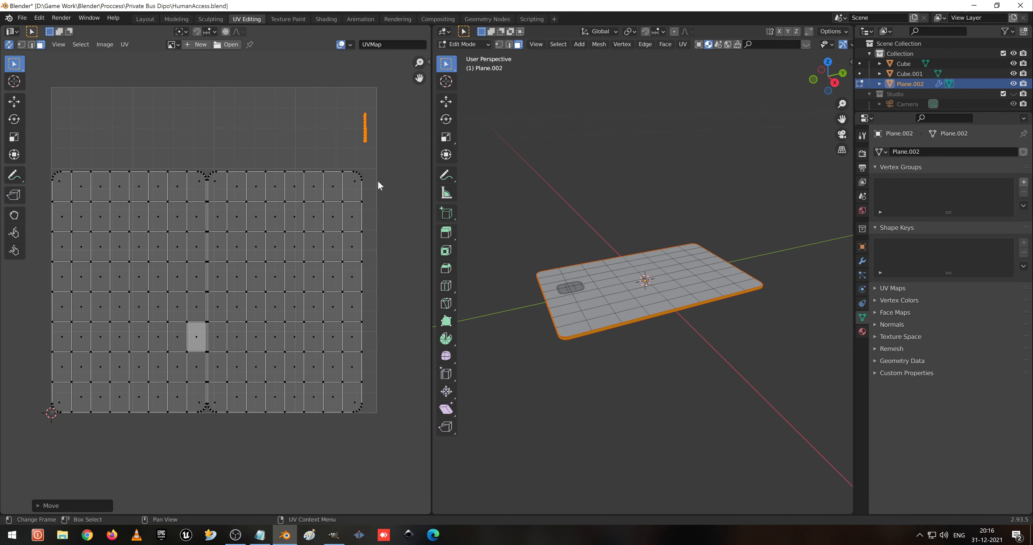
{"action": "key", "text": "g"}
{"action": "left_click", "coordinate": [383, 166]}
Select both UV islands, rotate them 90° and move them up into the UV square.
{"action": "left_click", "coordinate": [291, 284]}
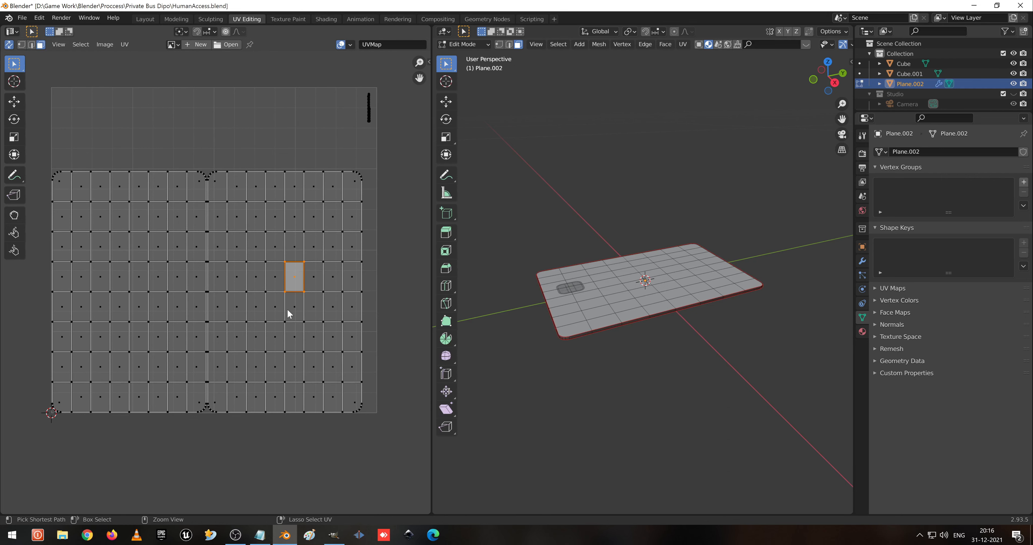
{"action": "key", "text": "ctrl+l"}
{"action": "left_click", "coordinate": [184, 267], "text": "shift"}
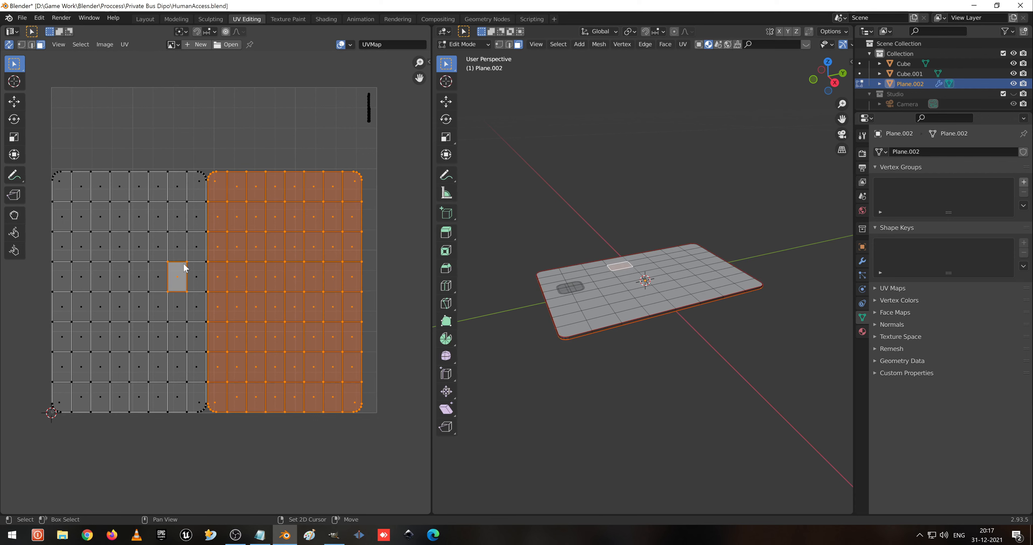
{"action": "key", "text": "ctrl+l"}
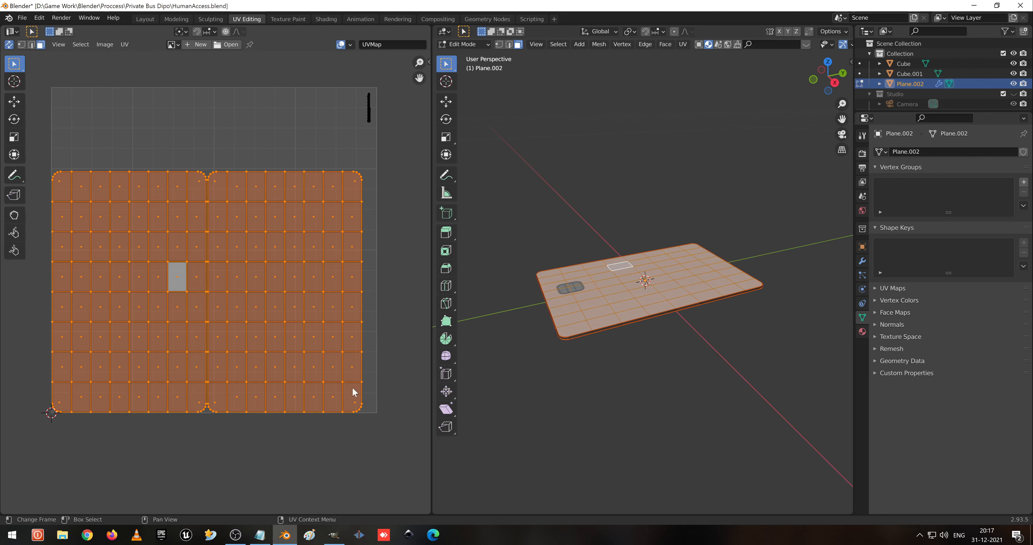
{"action": "key", "text": "r"}
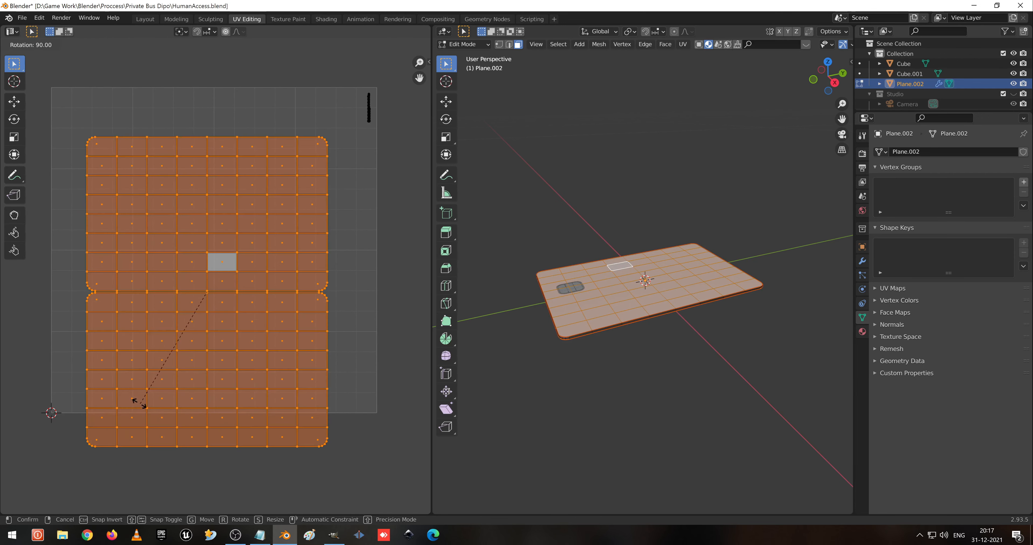
{"action": "left_click", "coordinate": [139, 402]}
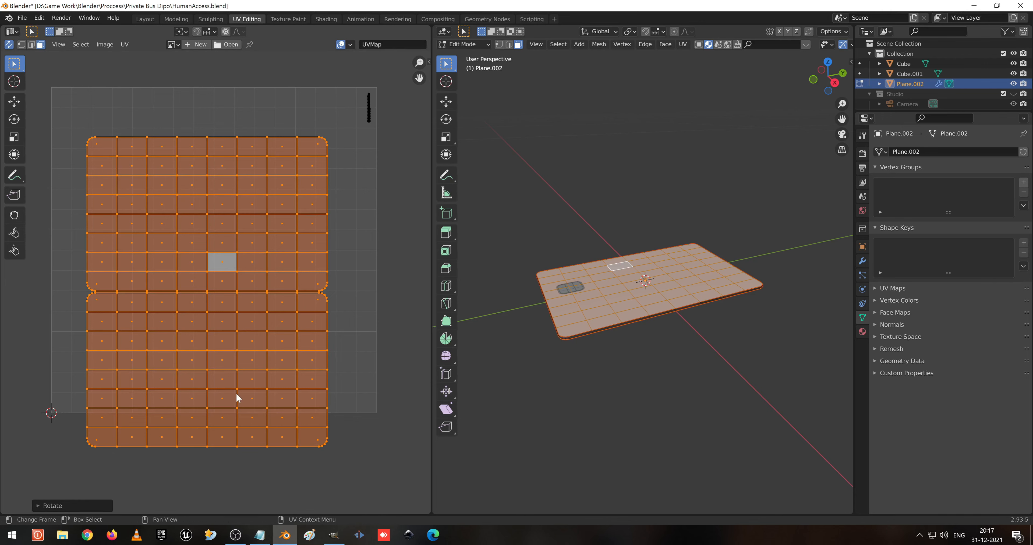
{"action": "key", "text": "g"}
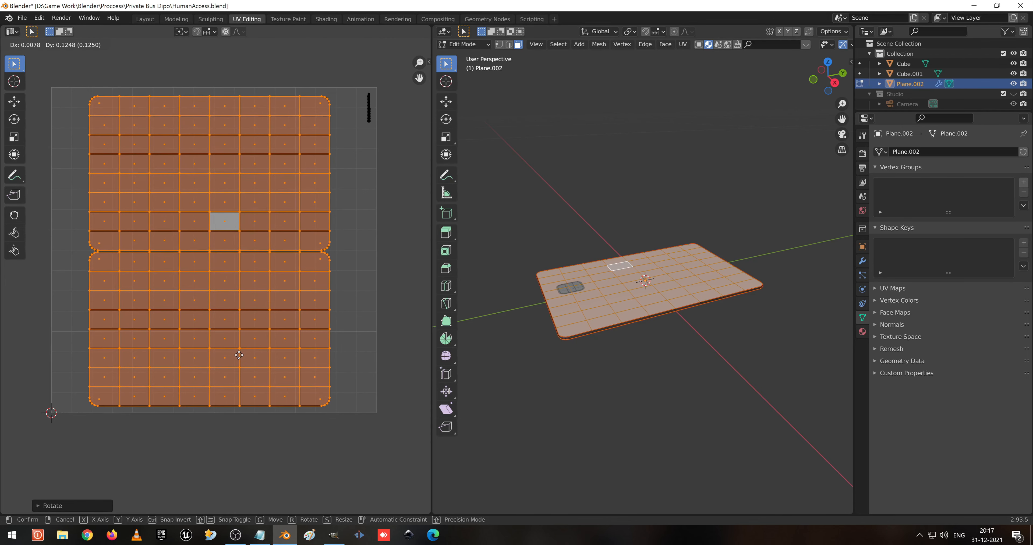
{"action": "left_click", "coordinate": [241, 353]}
Deselect the UVs, save HumanAccess.blend, and select all UVs again.
{"action": "left_click", "coordinate": [359, 260]}
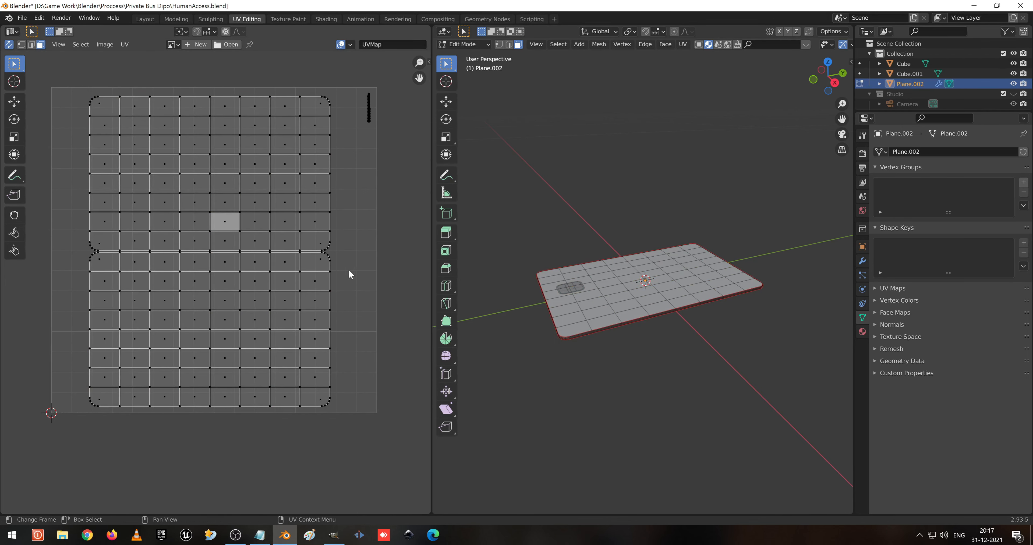
{"action": "scroll", "coordinate": [262, 240], "scroll_direction": "up", "scroll_amount": 5}
{"action": "scroll", "coordinate": [263, 240], "scroll_direction": "down", "scroll_amount": 5}
{"action": "key", "text": "ctrl+s"}
{"action": "key", "text": "a"}
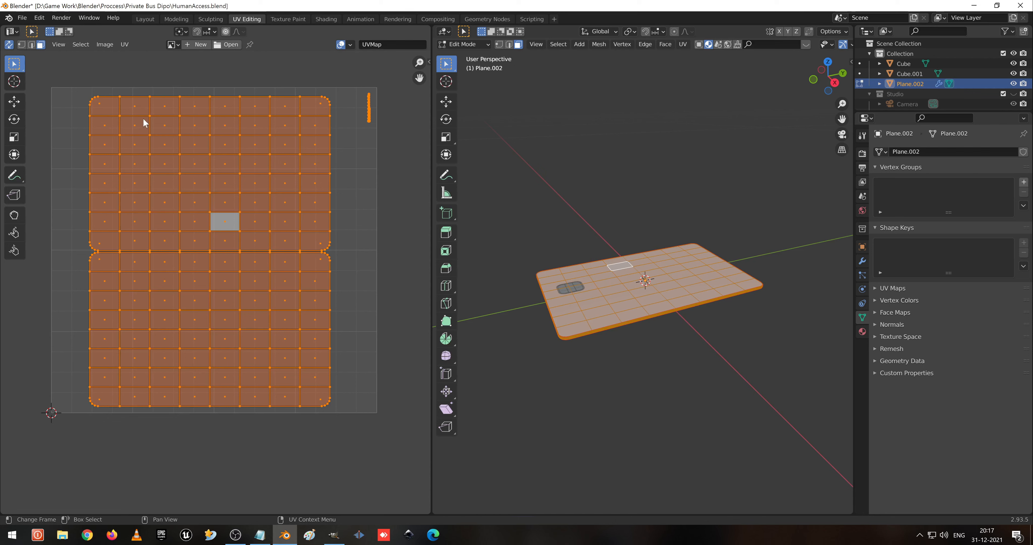
Export the UV layout image to the Layout folder under the name CreditCardL.
{"action": "left_click", "coordinate": [125, 44]}
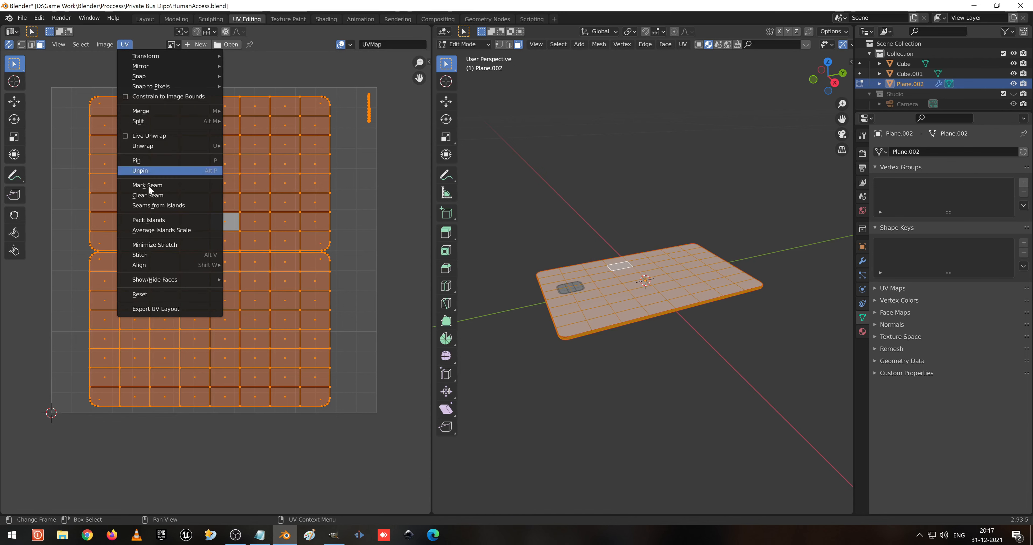
{"action": "left_click", "coordinate": [174, 309]}
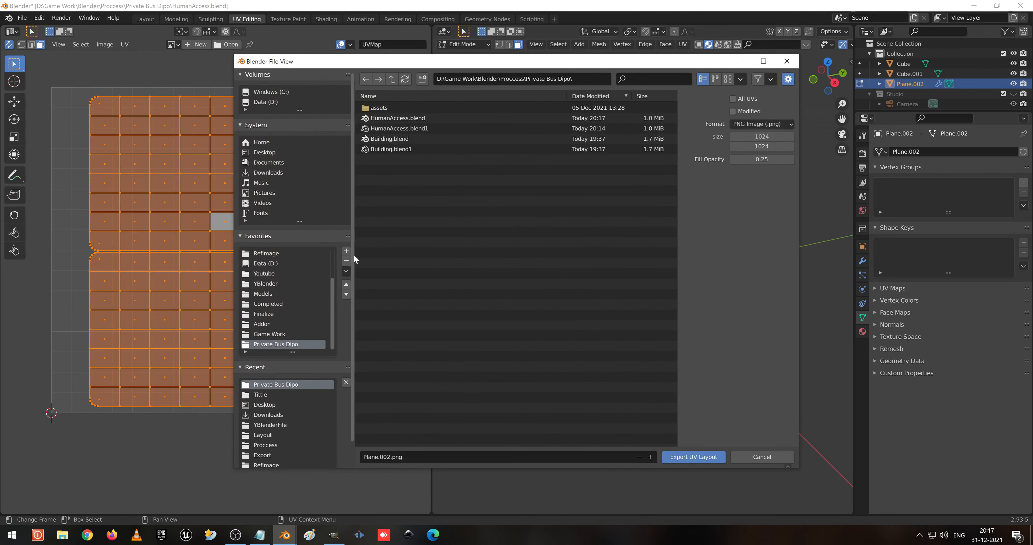
{"action": "scroll", "coordinate": [284, 391], "scroll_direction": "down", "scroll_amount": 2}
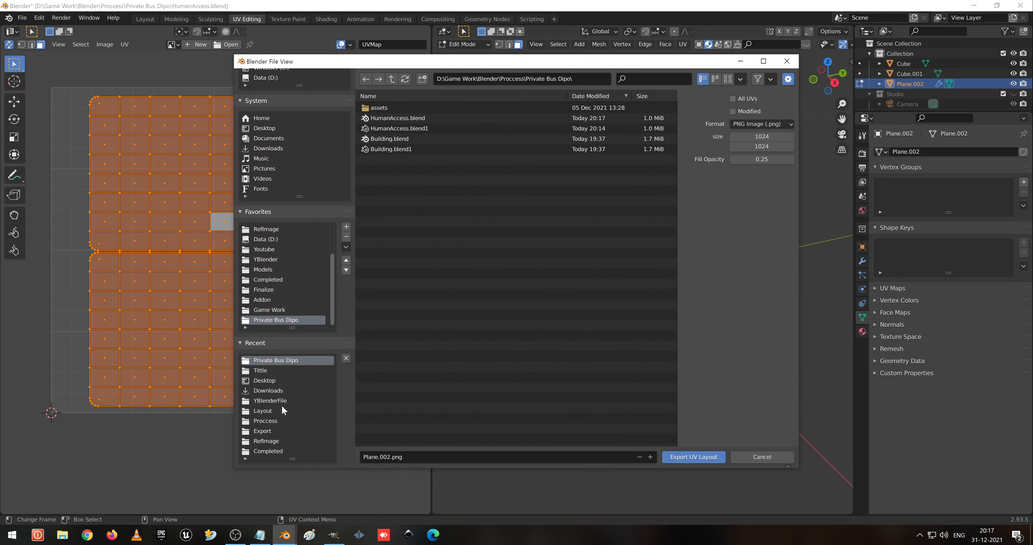
{"action": "left_click", "coordinate": [269, 410]}
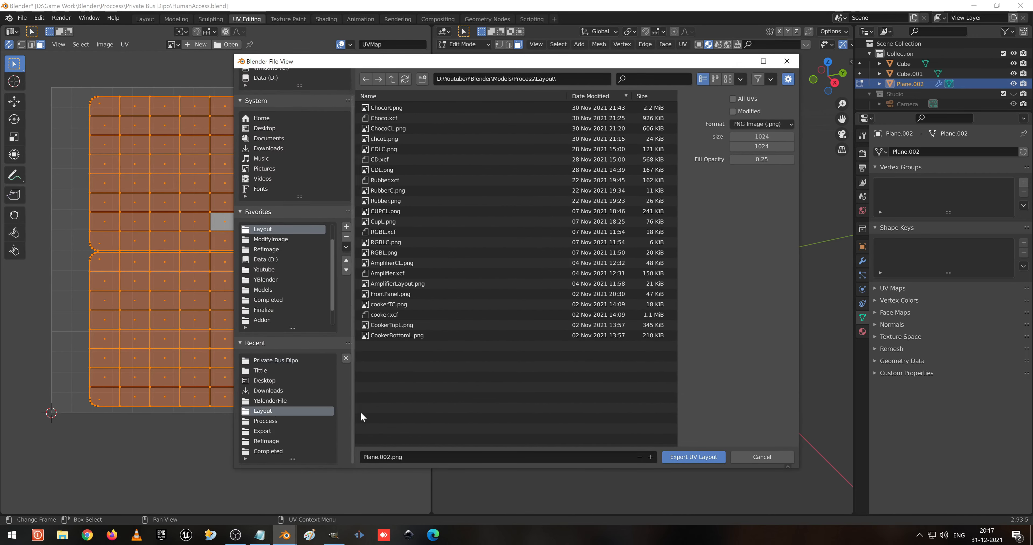
{"action": "left_click", "coordinate": [430, 459]}
{"action": "type", "text": "Cr"}
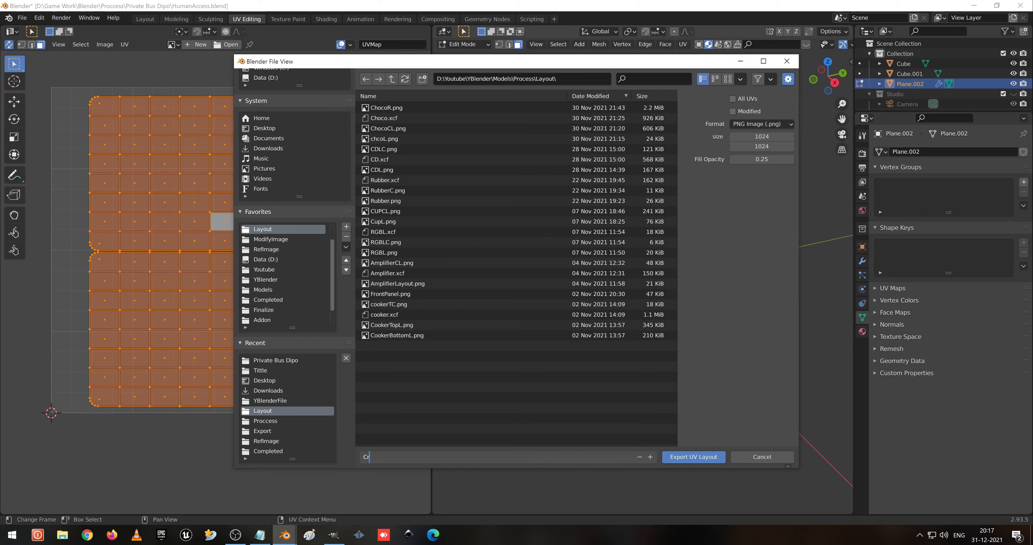
{"action": "type", "text": "editCardL"}
{"action": "key", "text": "Return"}
{"action": "left_click", "coordinate": [700, 458]}
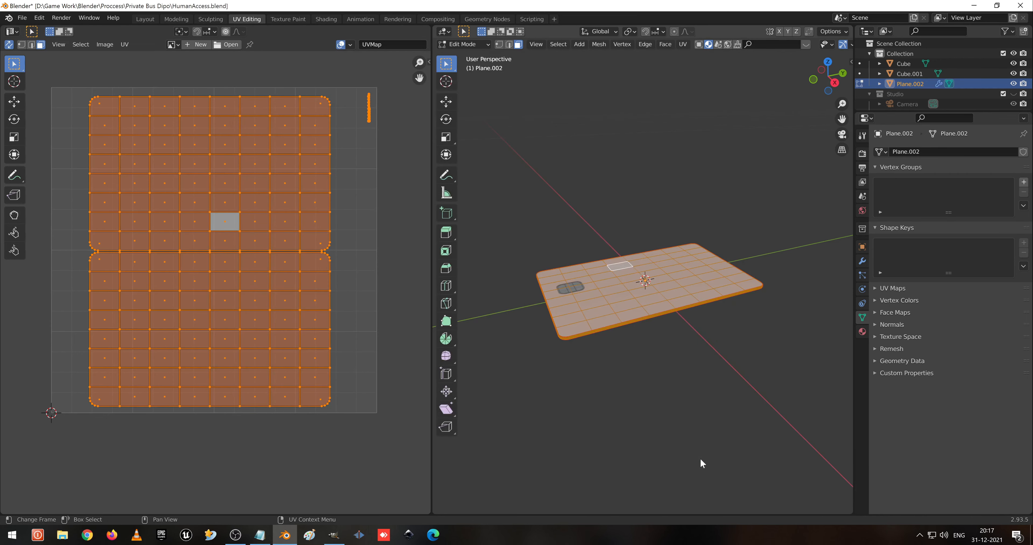
Create a new 1024 × 1024 image in GIMP.
{"action": "left_click", "coordinate": [344, 536]}
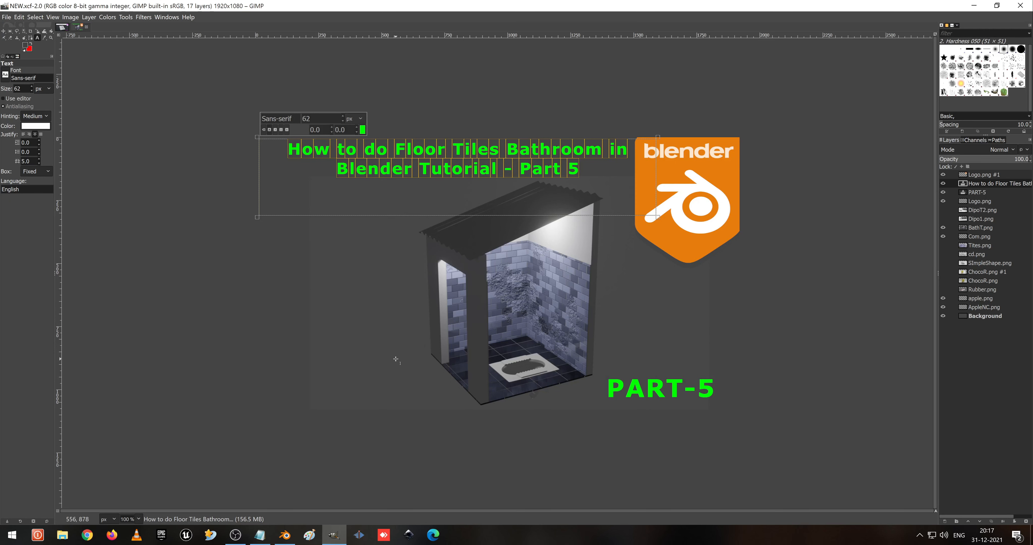
{"action": "key", "text": "ctrl+n"}
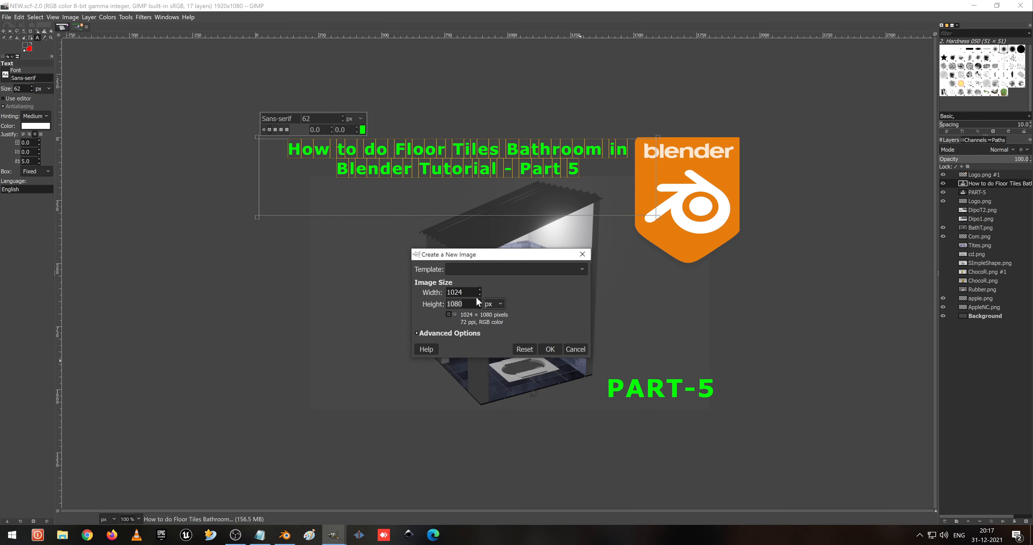
{"action": "type", "text": "1024"}
{"action": "key", "text": "Return"}
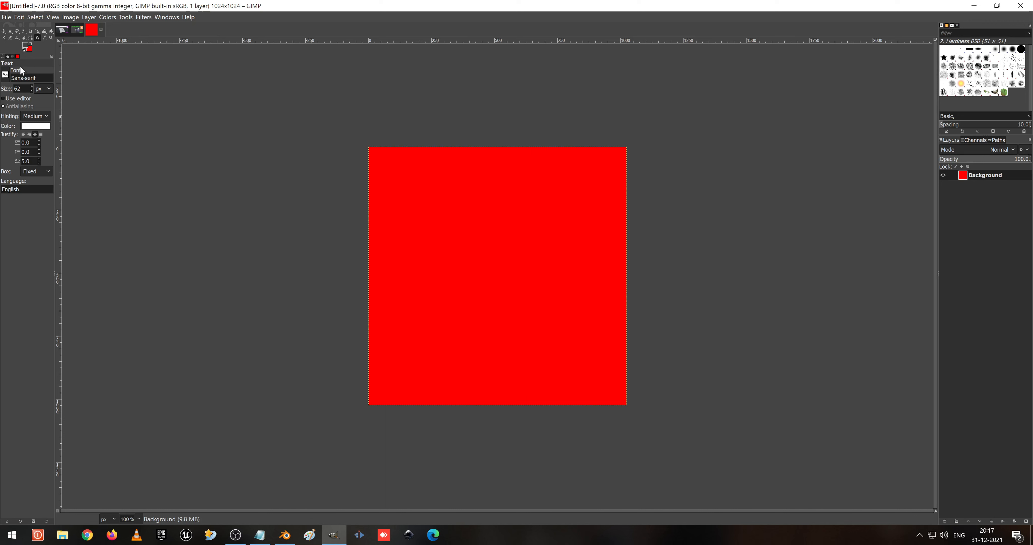
Set the background colour to black (000000).
{"action": "left_click", "coordinate": [30, 48]}
{"action": "left_click_drag", "start_coordinate": [250, 151], "coordinate": [202, 223]}
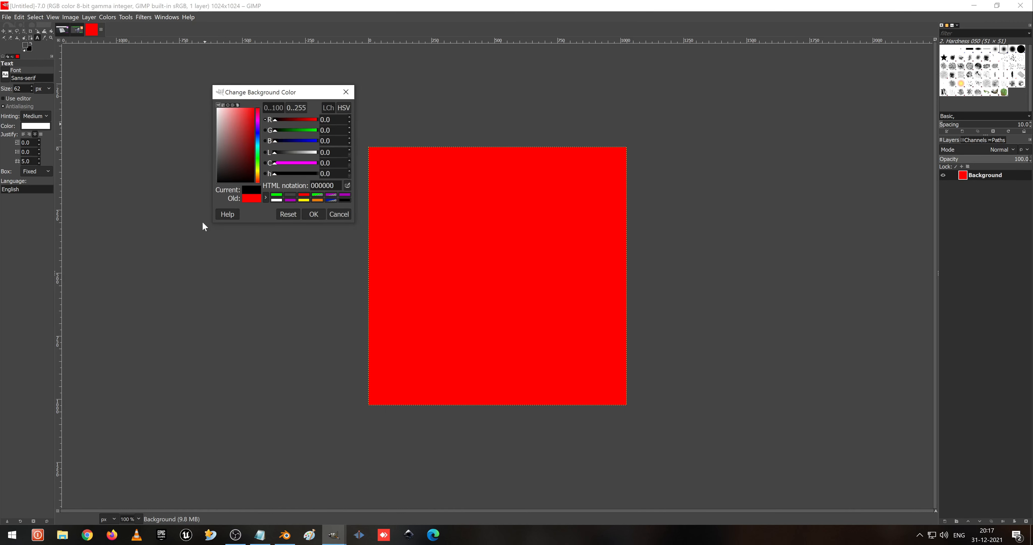
{"action": "left_click", "coordinate": [312, 214]}
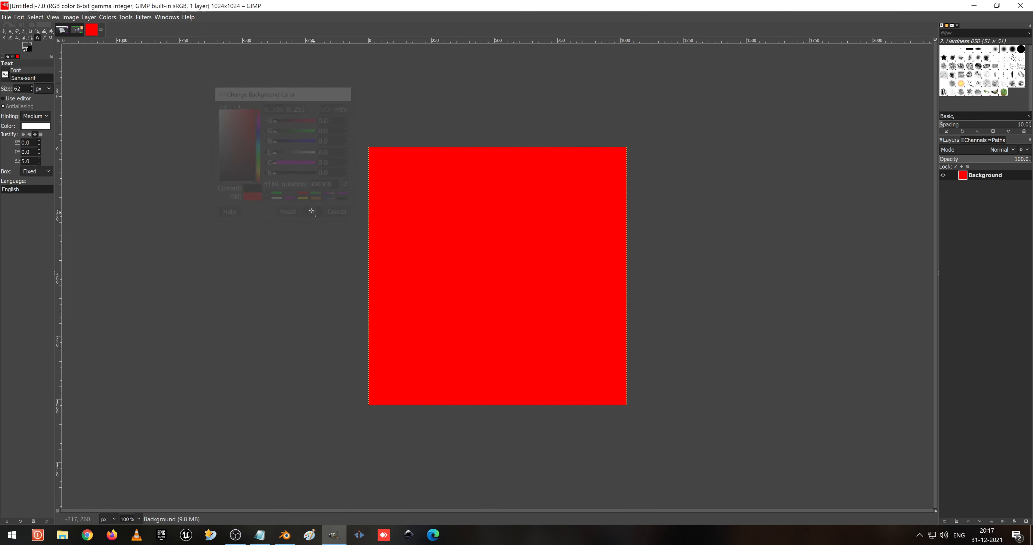
Bucket-fill the canvas black, then hide the Background layer.
{"action": "left_click", "coordinate": [51, 31]}
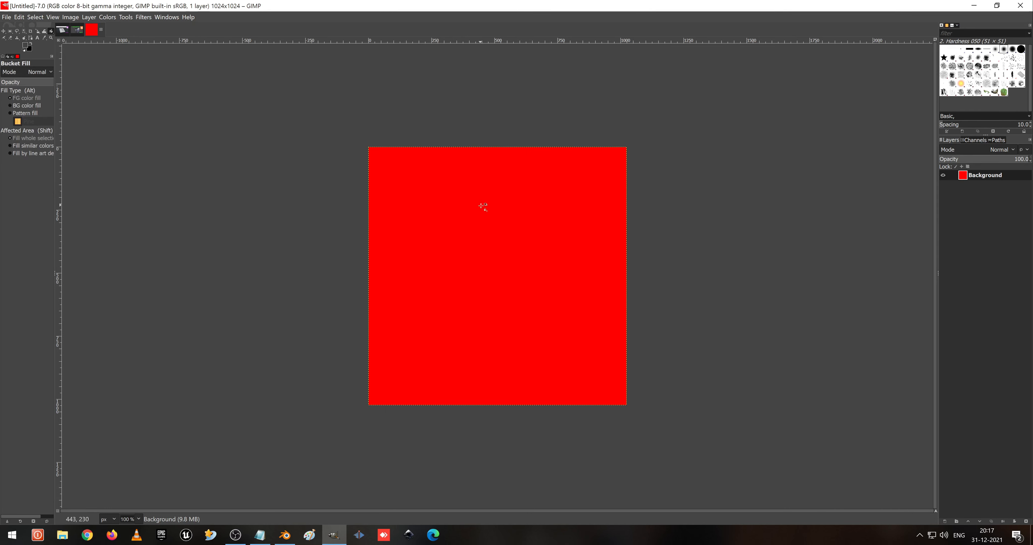
{"action": "left_click", "coordinate": [504, 228]}
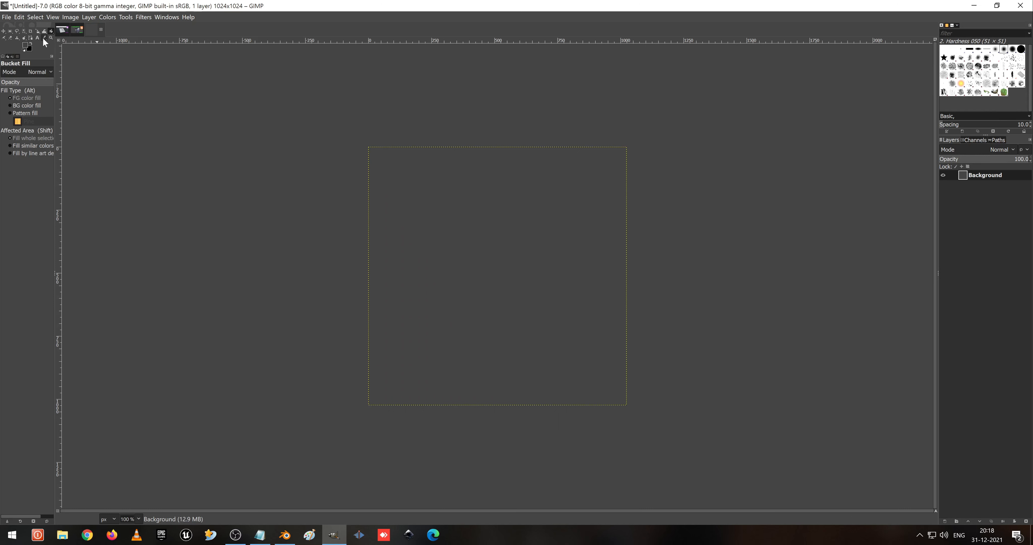
{"action": "left_click", "coordinate": [32, 43]}
{"action": "left_click", "coordinate": [581, 212]}
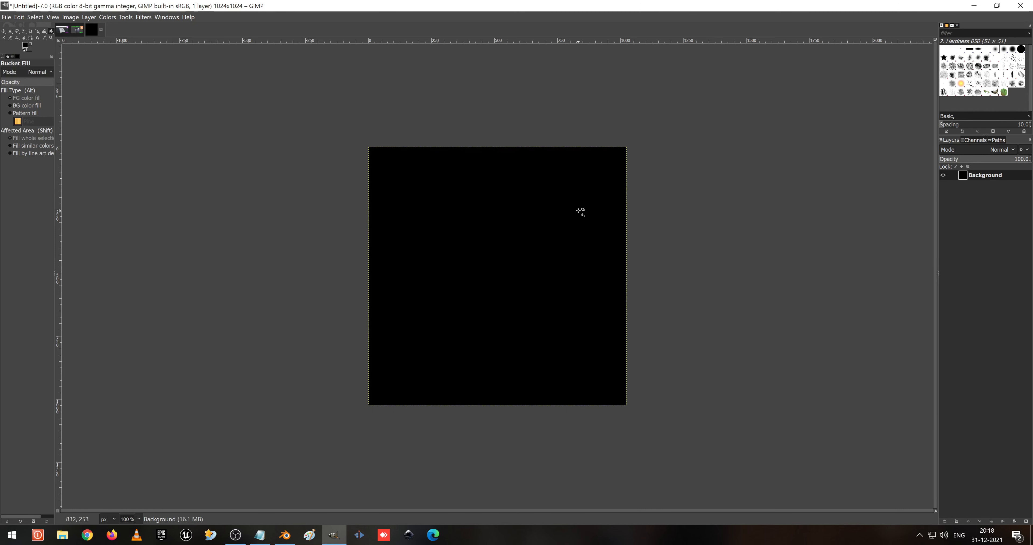
{"action": "left_click", "coordinate": [942, 175]}
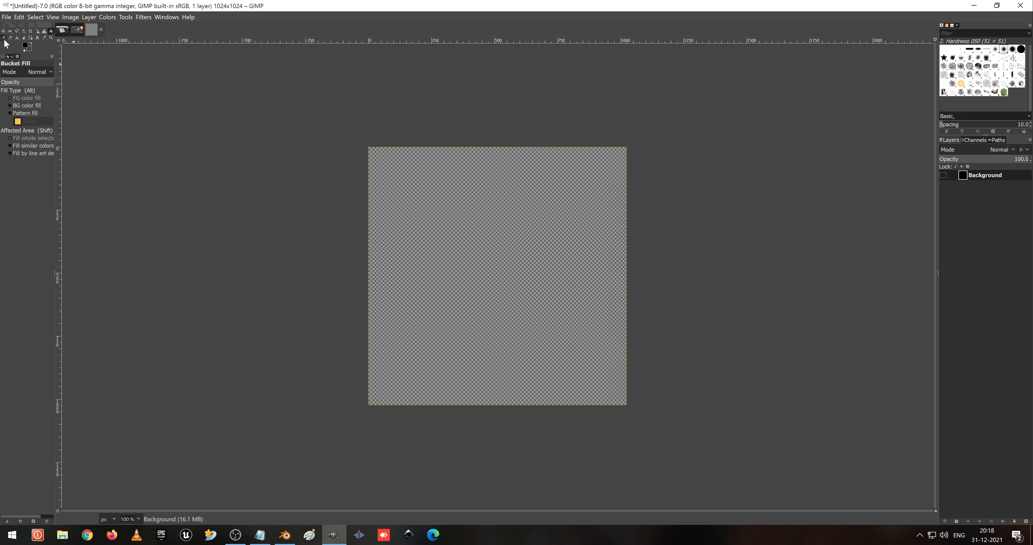
Show the Background layer again and open CreditCardL.png from the Layout folder as a layer.
{"action": "left_click", "coordinate": [38, 38]}
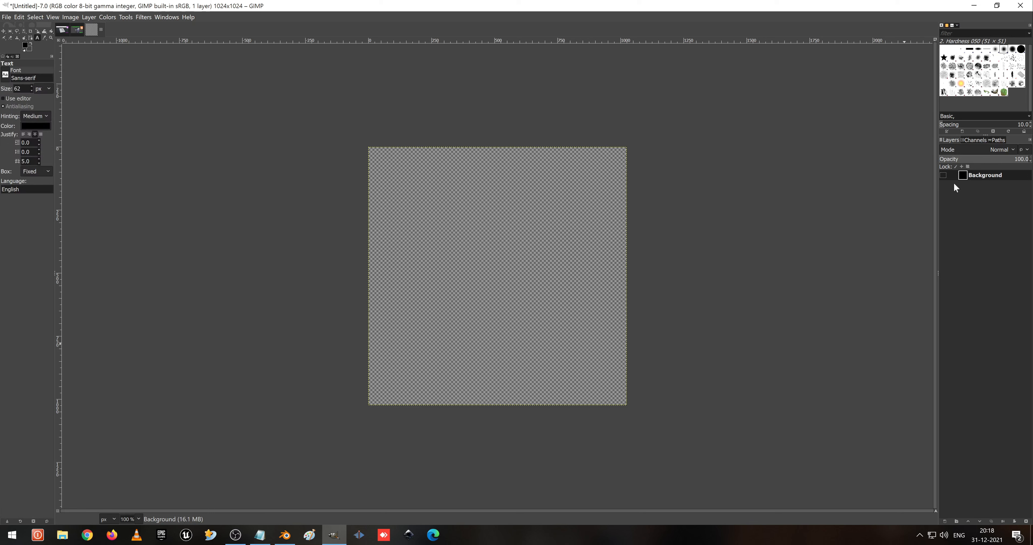
{"action": "left_click", "coordinate": [944, 176]}
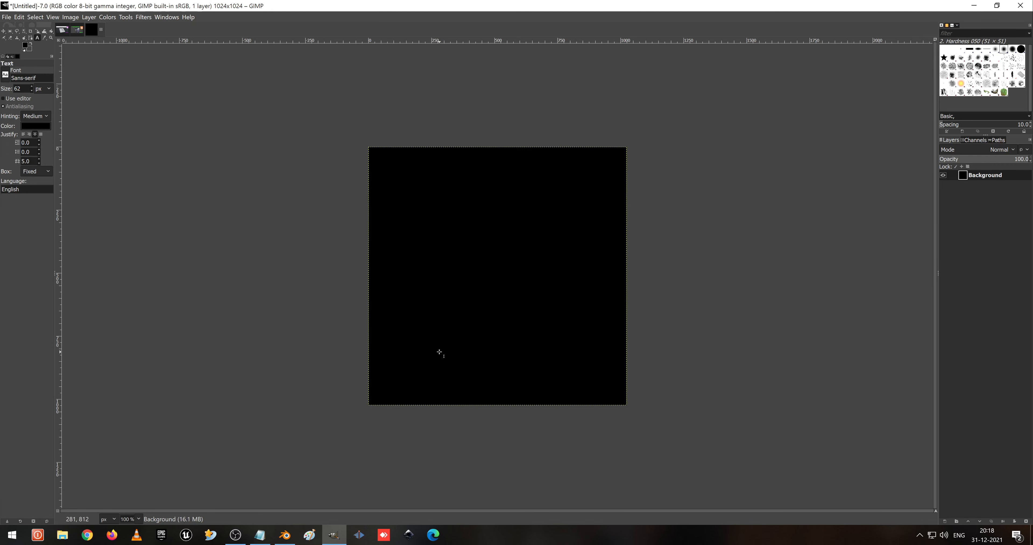
{"action": "left_click", "coordinate": [5, 18]}
{"action": "left_click", "coordinate": [31, 59]}
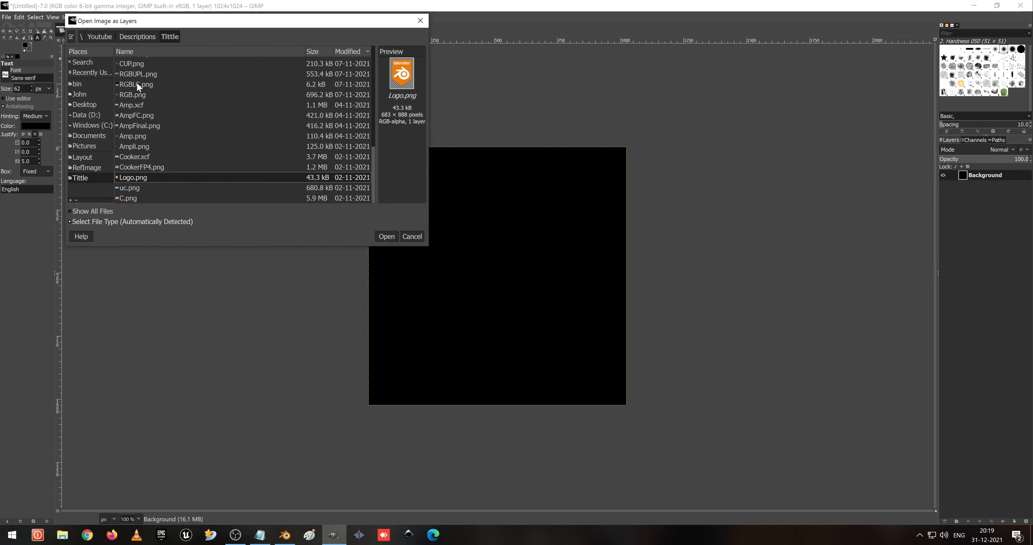
{"action": "left_click", "coordinate": [86, 156]}
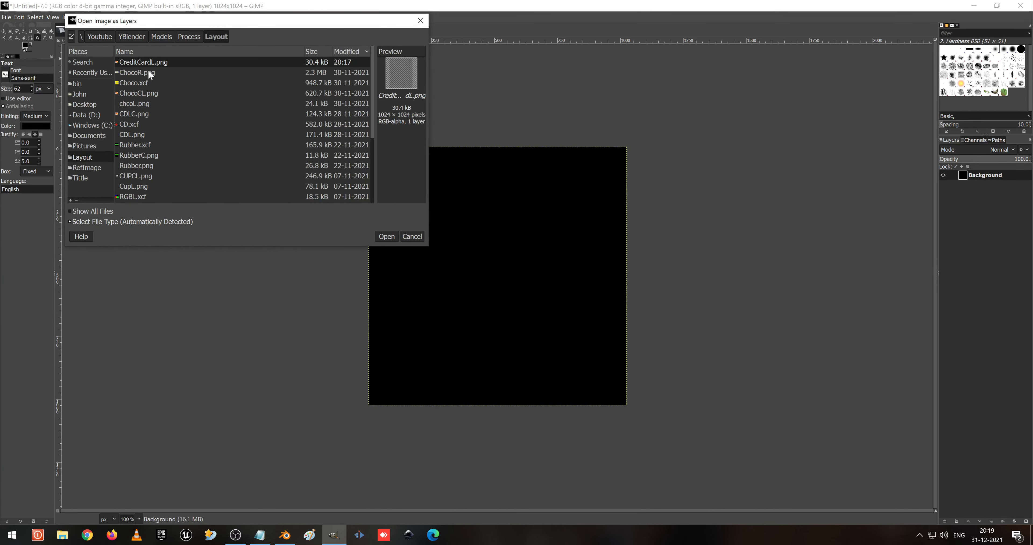
{"action": "left_click", "coordinate": [340, 51]}
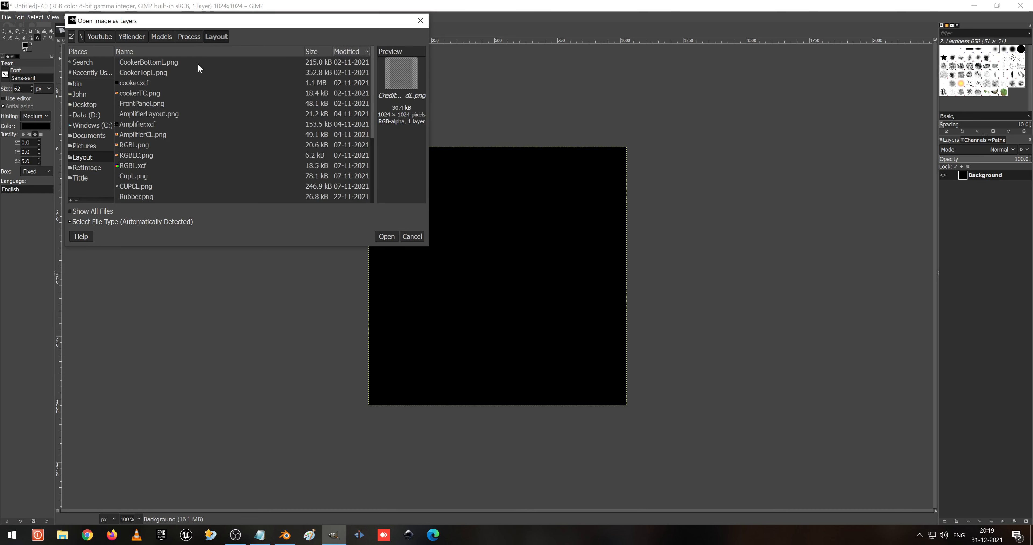
{"action": "left_click", "coordinate": [350, 53]}
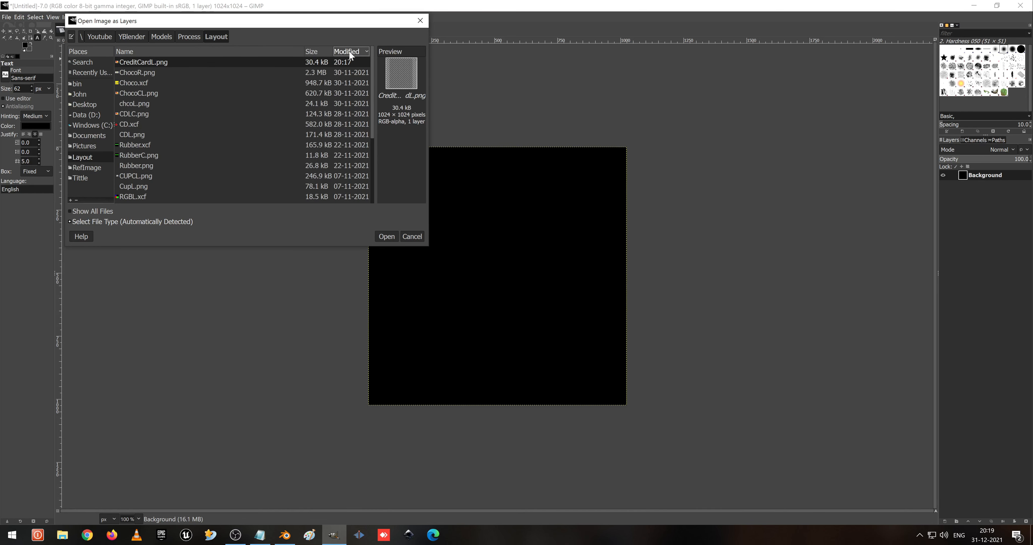
{"action": "double_click", "coordinate": [151, 62]}
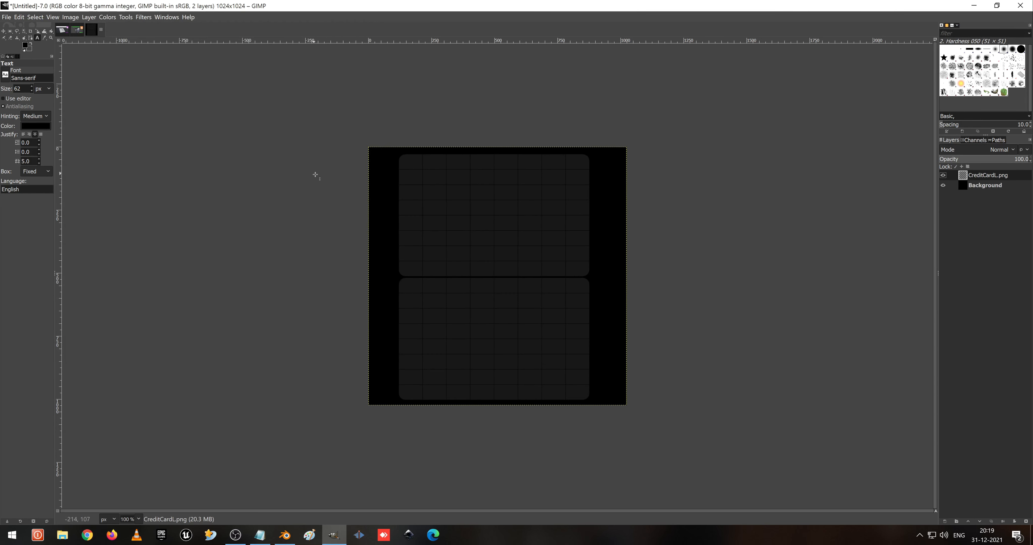
Hide the black Background layer, zoom in, and briefly re-show it to compare.
{"action": "left_click", "coordinate": [947, 185]}
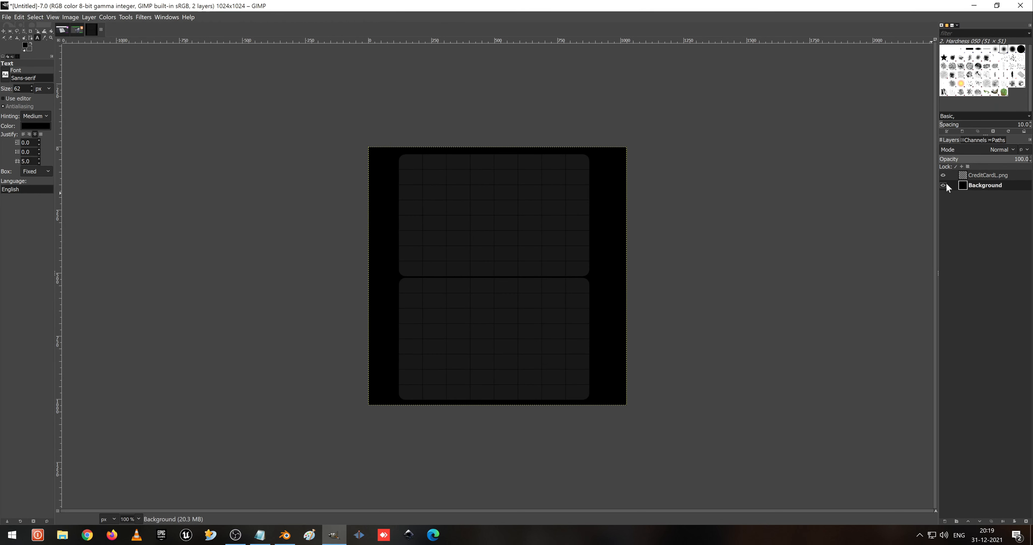
{"action": "left_click", "coordinate": [943, 186]}
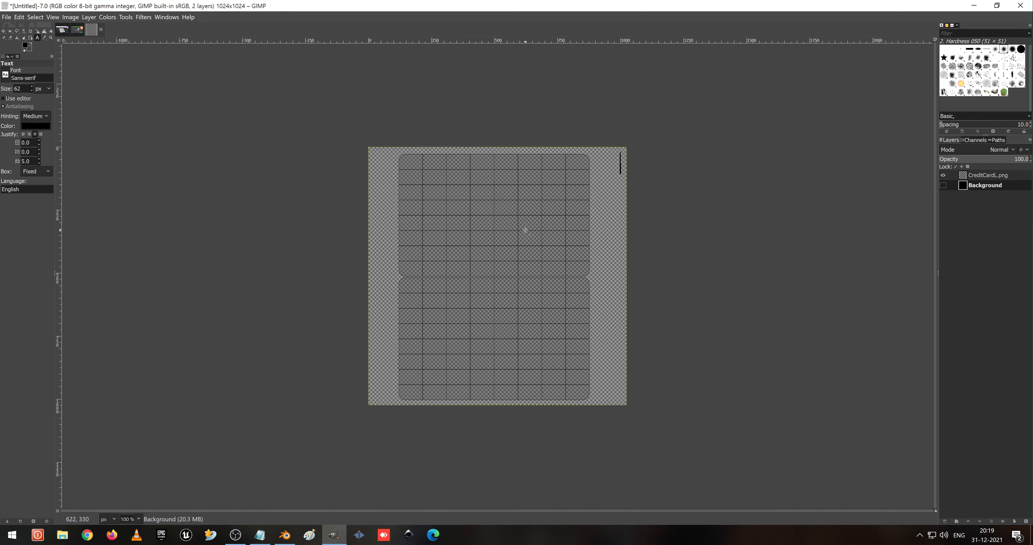
{"action": "scroll", "coordinate": [525, 230], "scroll_direction": "up", "scroll_amount": 1, "text": "ctrl"}
{"action": "scroll", "coordinate": [525, 230], "scroll_direction": "up", "scroll_amount": 2, "text": "ctrl"}
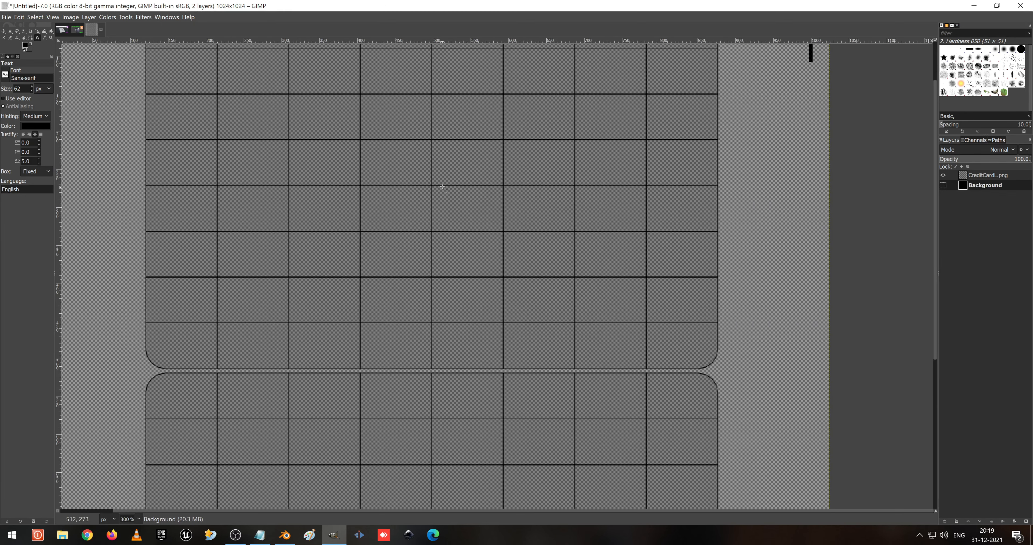
{"action": "key", "text": "ctrl+z"}
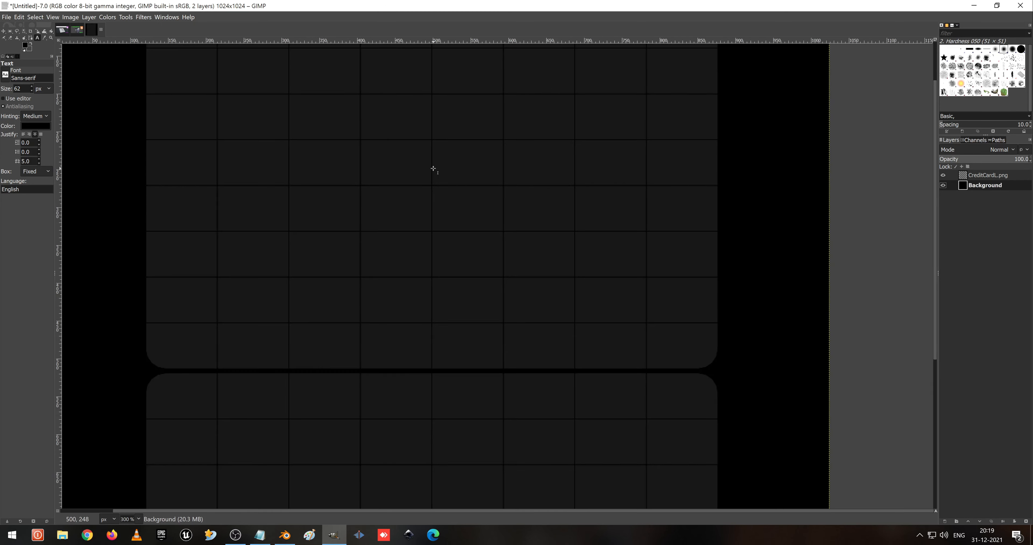
{"action": "key", "text": "ctrl+y"}
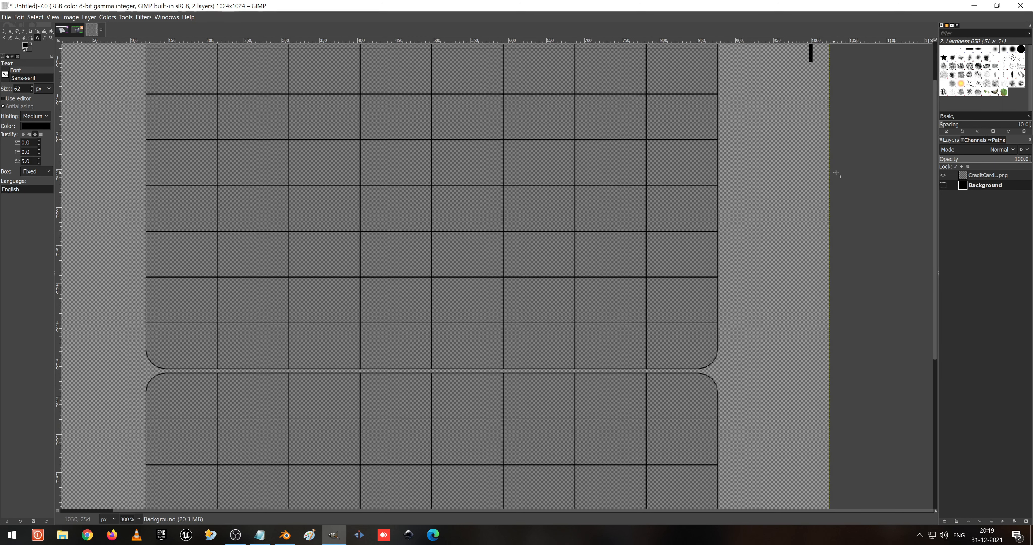
Draw a wide, short text box across the middle of the card.
{"action": "left_click_drag", "start_coordinate": [847, 156], "coordinate": [867, 175]}
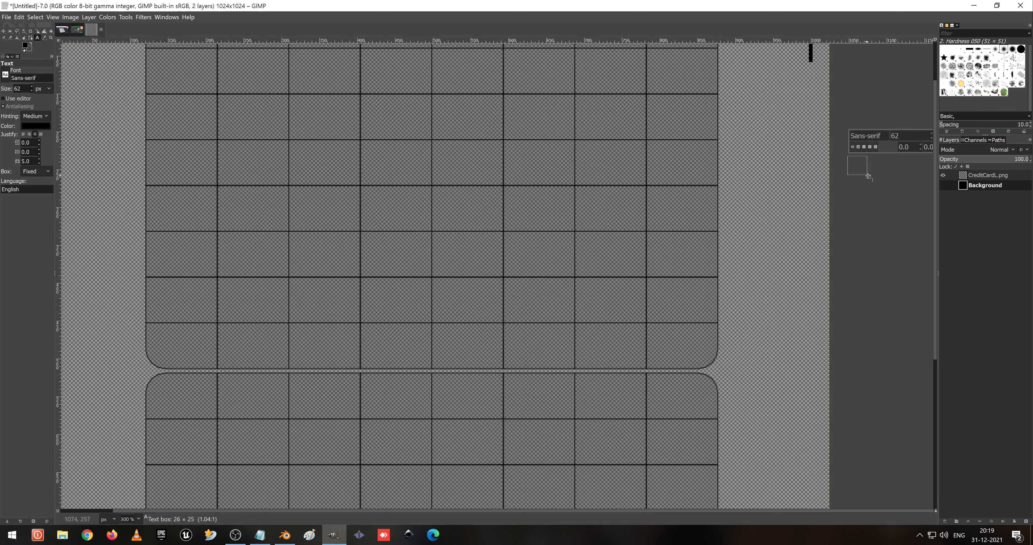
{"action": "left_click", "coordinate": [843, 199]}
{"action": "right_click", "coordinate": [832, 137]}
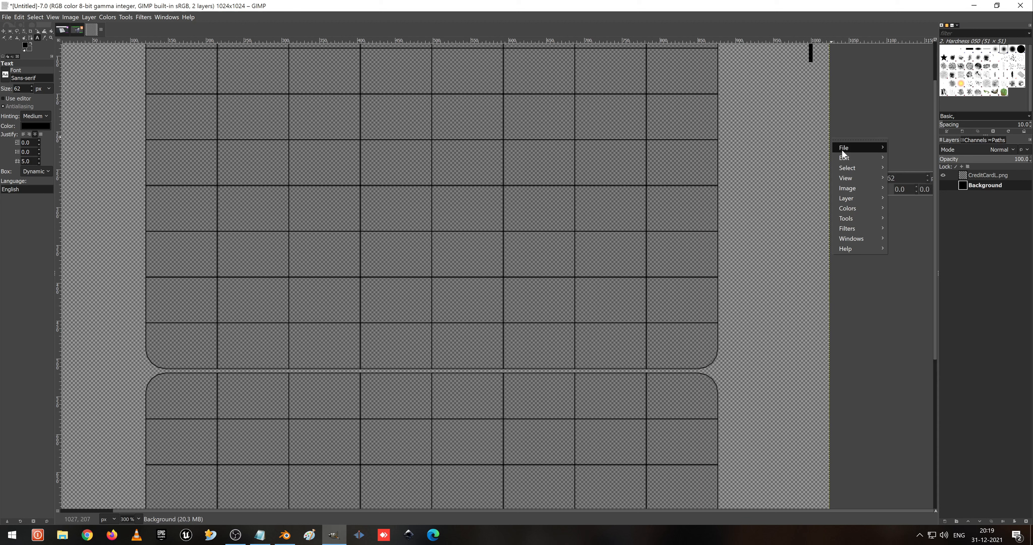
{"action": "left_click", "coordinate": [853, 116]}
{"action": "scroll", "coordinate": [603, 238], "scroll_direction": "up", "scroll_amount": 2}
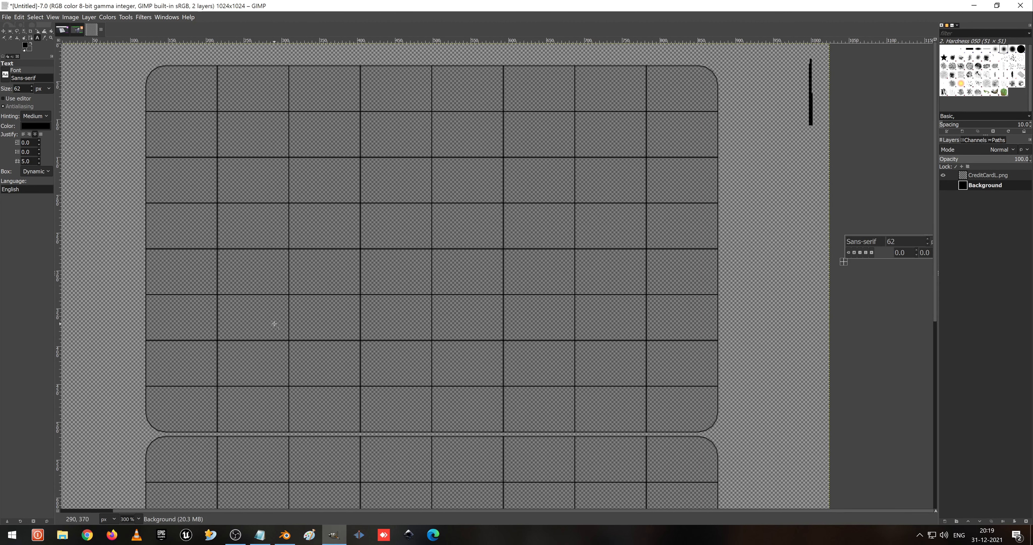
{"action": "left_click_drag", "start_coordinate": [268, 319], "coordinate": [611, 354]}
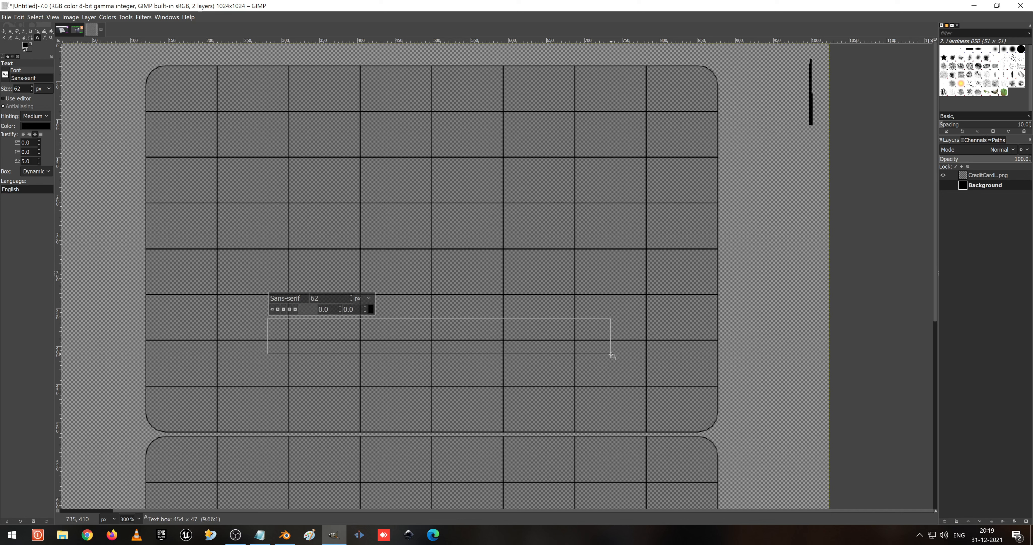
{"action": "left_click_drag", "start_coordinate": [611, 354], "coordinate": [620, 347]}
Set the text colour to white.
{"action": "left_click", "coordinate": [370, 309]}
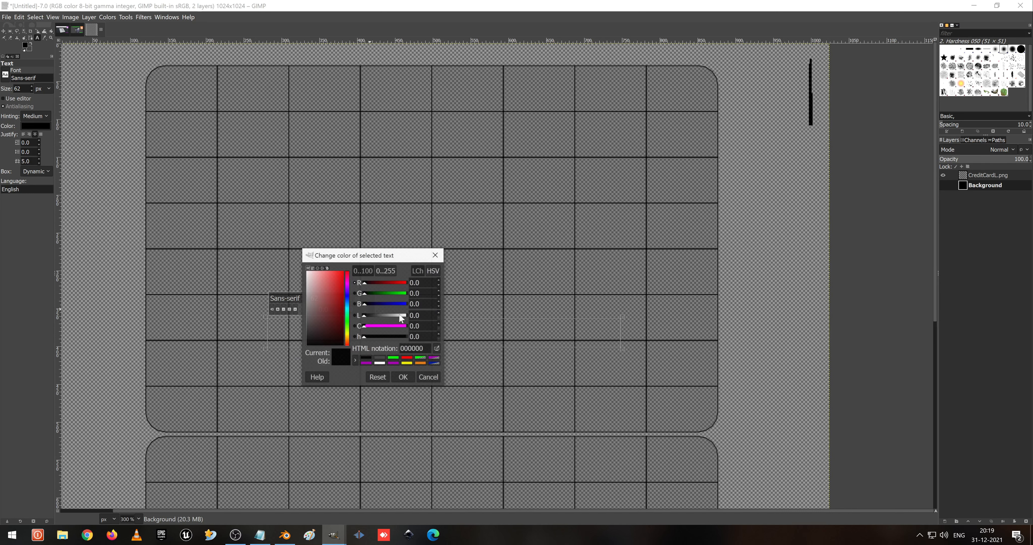
{"action": "left_click_drag", "start_coordinate": [339, 317], "coordinate": [267, 225]}
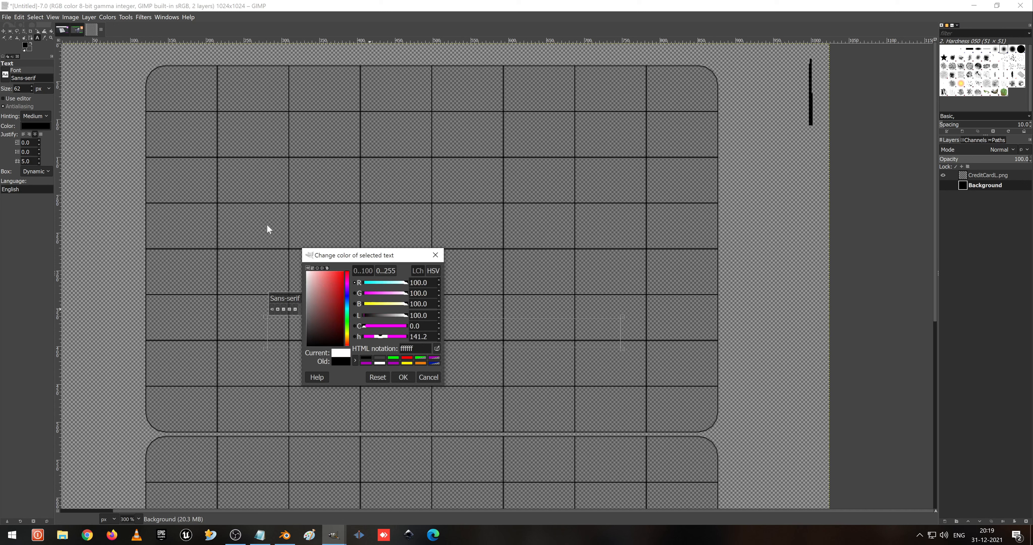
{"action": "left_click", "coordinate": [403, 377]}
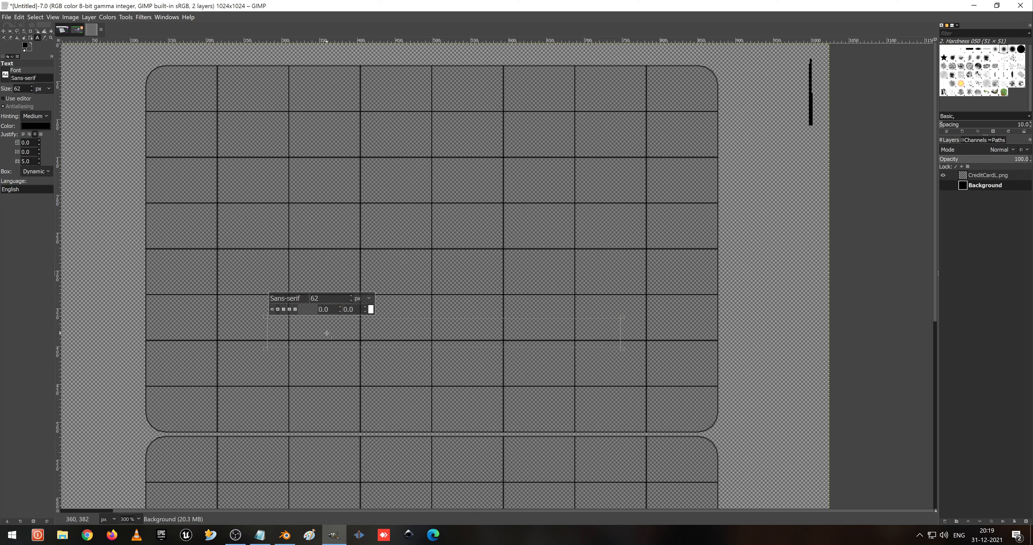
Type the 16-digit card number and set its text size to 29 px.
{"action": "type", "text": "457"}
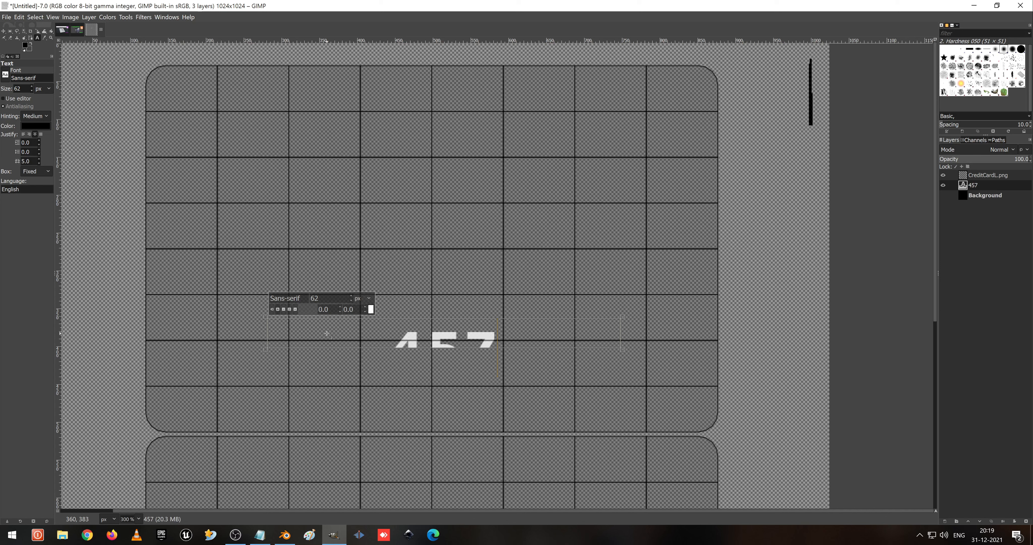
{"action": "type", "text": "3"}
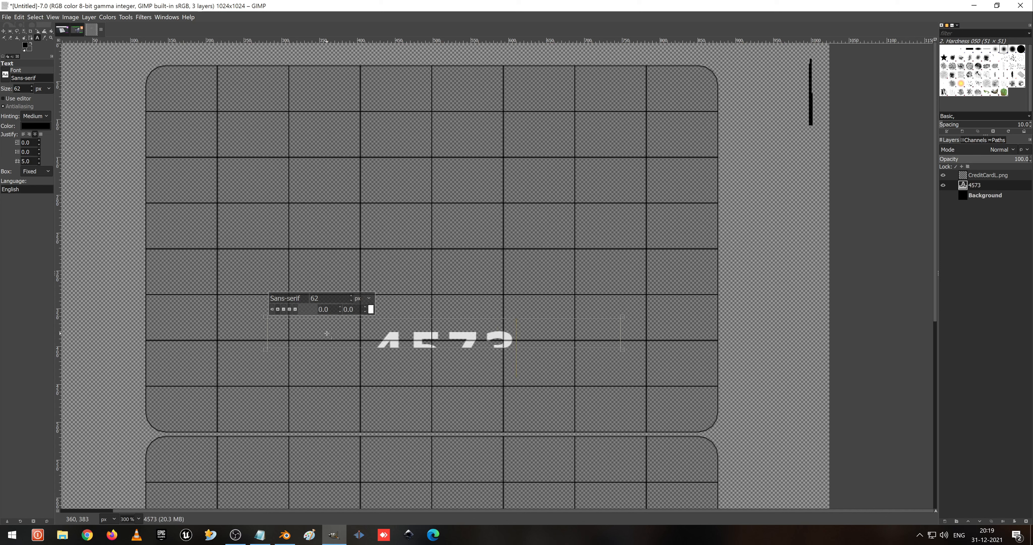
{"action": "type", "text": " 2458"}
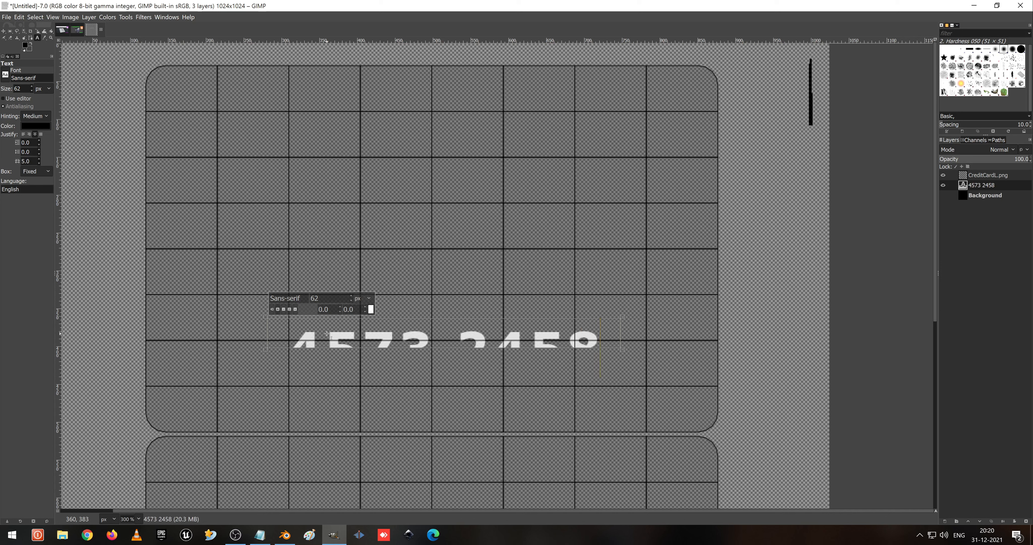
{"action": "type", "text": " 956"}
{"action": "type", "text": "5259"}
{"action": "key", "text": "ctrl+a"}
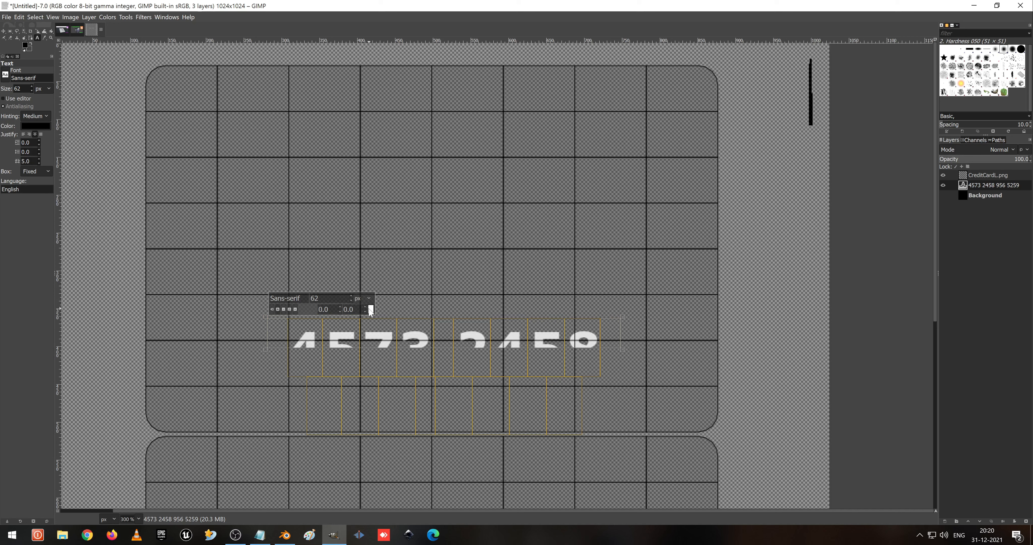
{"action": "left_click", "coordinate": [351, 300]}
{"action": "left_click", "coordinate": [351, 300]}
{"action": "left_click", "coordinate": [351, 299]}
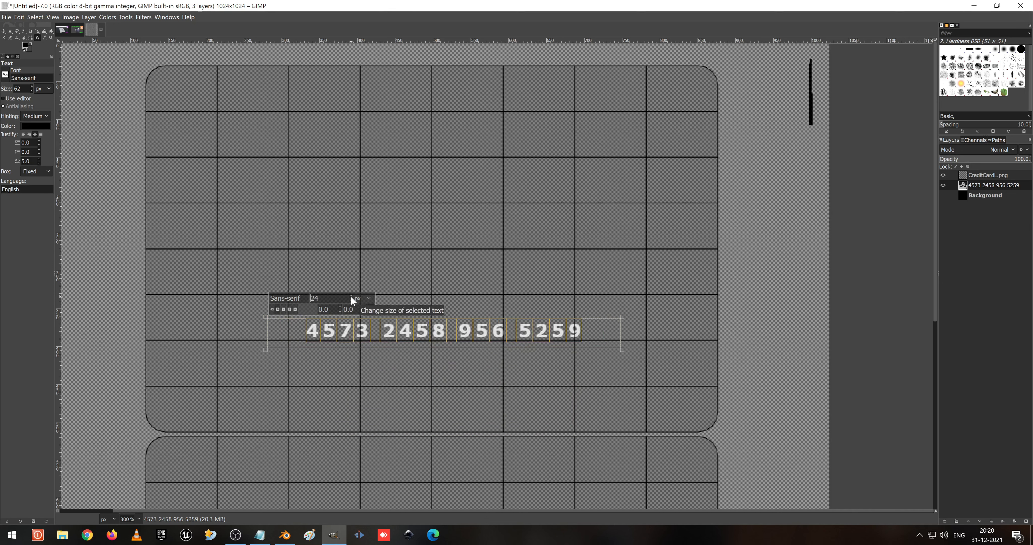
{"action": "left_click", "coordinate": [350, 294]}
{"action": "left_click", "coordinate": [351, 293]}
{"action": "left_click", "coordinate": [350, 294]}
{"action": "left_click", "coordinate": [350, 294]}
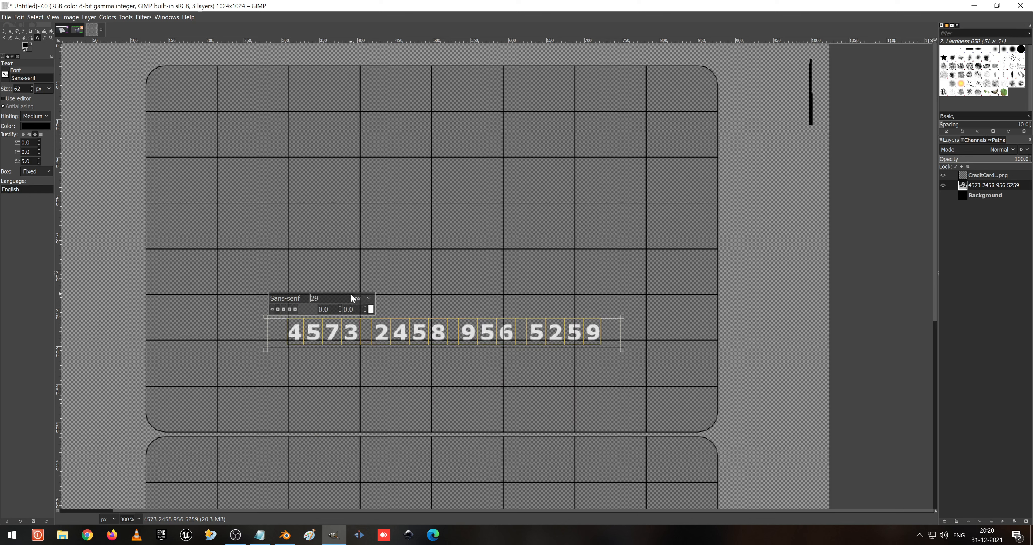
{"action": "left_click", "coordinate": [350, 294]}
Fix the third digit group by inserting the missing 6.
{"action": "left_click", "coordinate": [519, 333]}
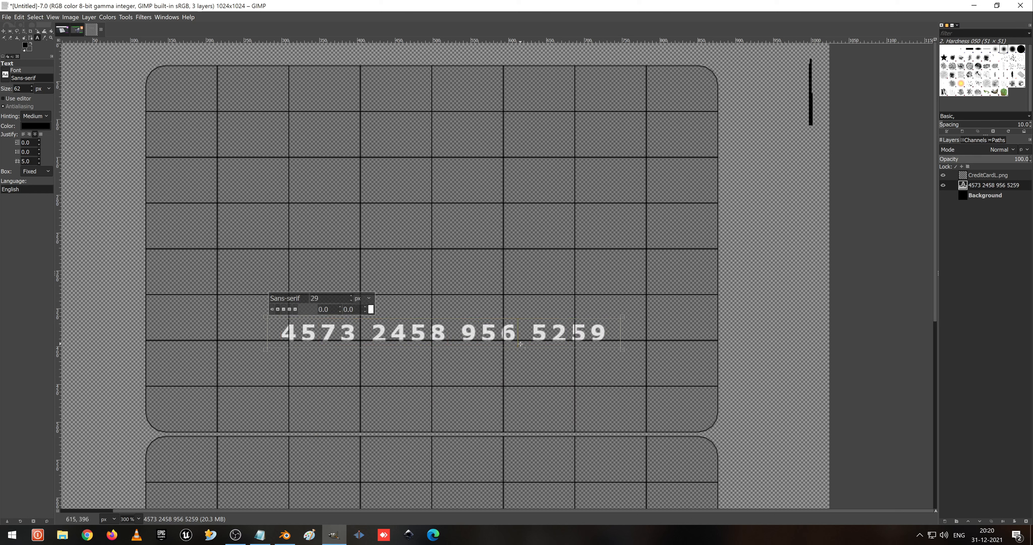
{"action": "type", "text": "s"}
{"action": "key", "text": "BackSpace"}
{"action": "type", "text": "6"}
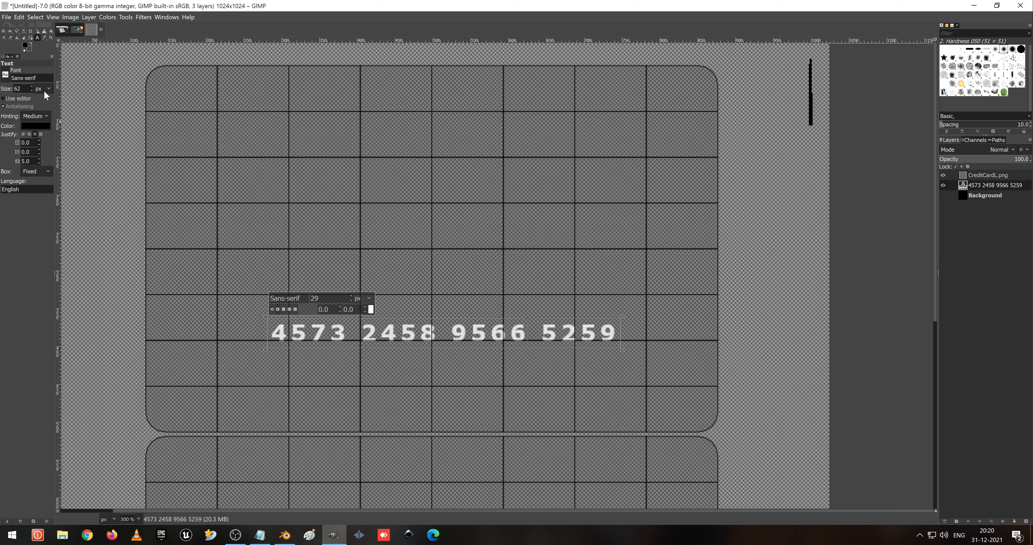
Lock the position of the CreditCardL.png card image layer.
{"action": "left_click", "coordinate": [3, 31]}
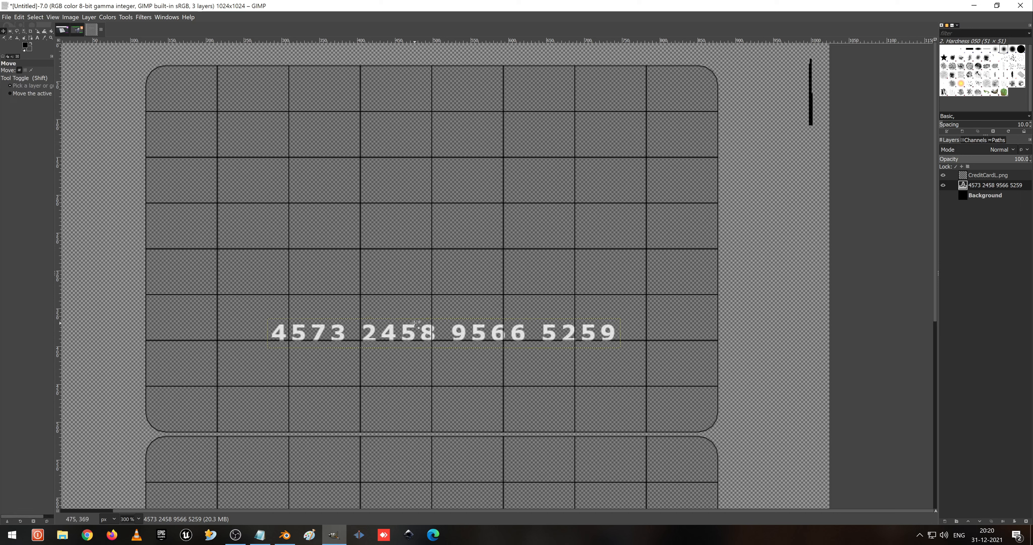
{"action": "left_click", "coordinate": [409, 334]}
{"action": "left_click", "coordinate": [963, 165]}
{"action": "left_click_drag", "start_coordinate": [391, 330], "coordinate": [392, 323]}
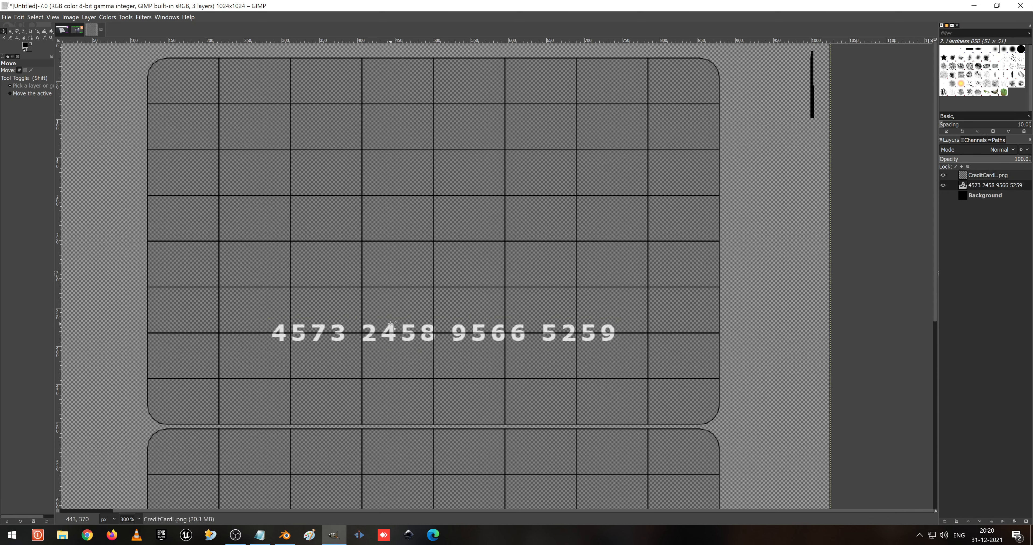
{"action": "key", "text": "ctrl+z"}
Move the card image layer beneath the number text layer in the layer stack.
{"action": "left_click", "coordinate": [991, 182]}
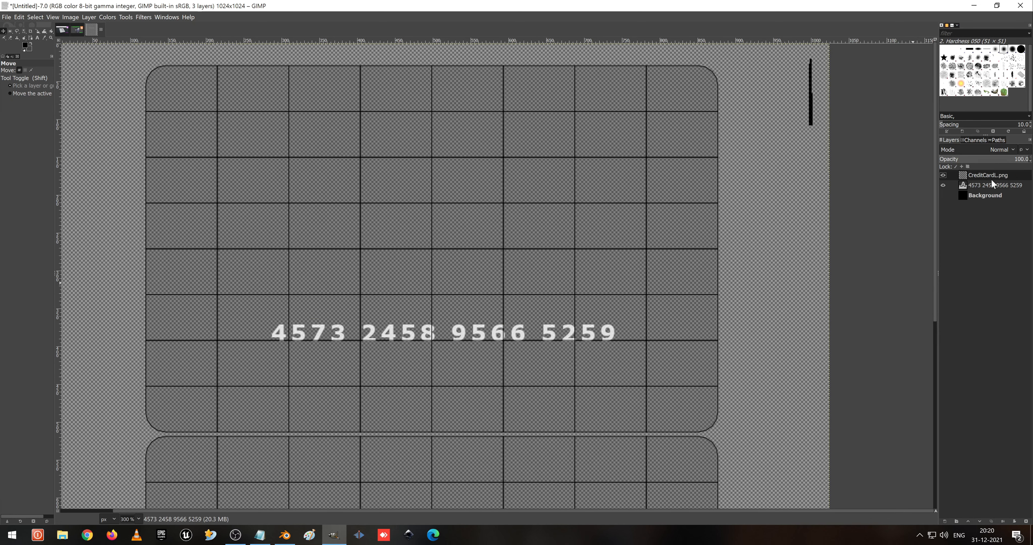
{"action": "left_click", "coordinate": [995, 196]}
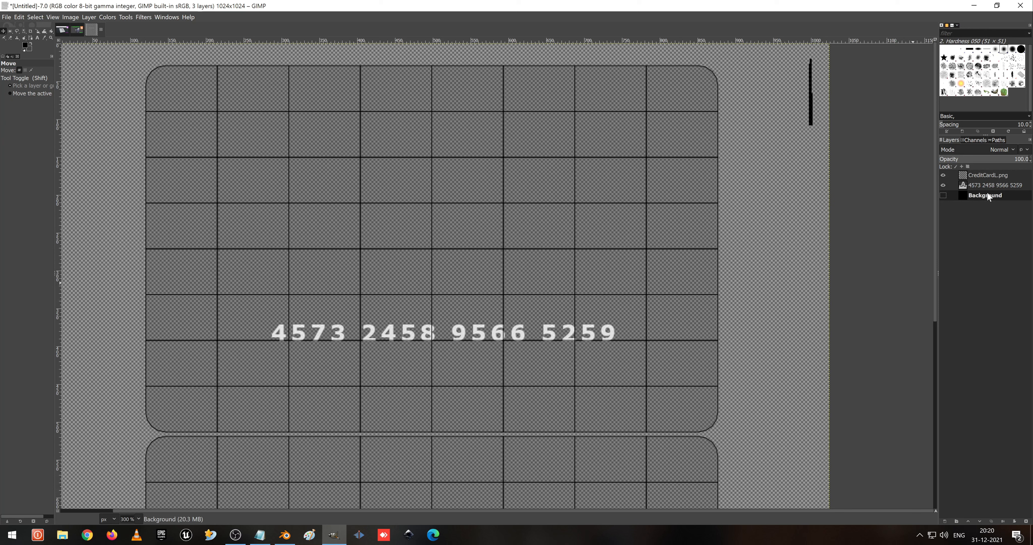
{"action": "left_click", "coordinate": [980, 176]}
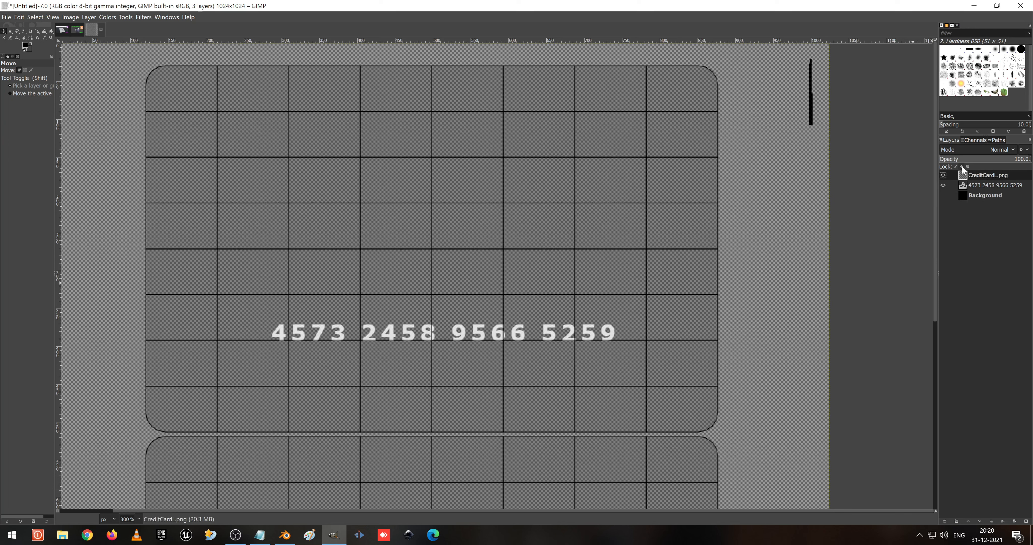
{"action": "left_click", "coordinate": [980, 185]}
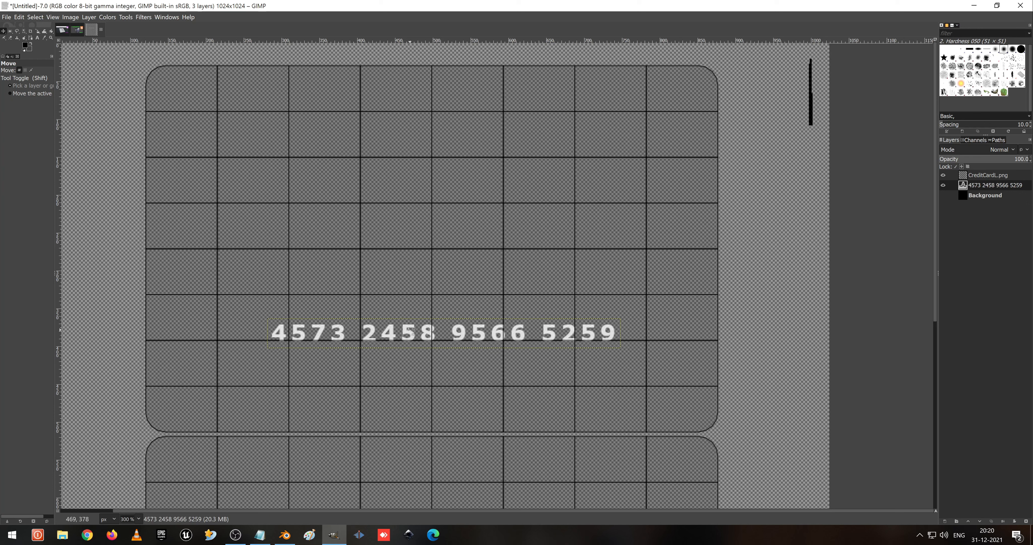
{"action": "left_click", "coordinate": [392, 334]}
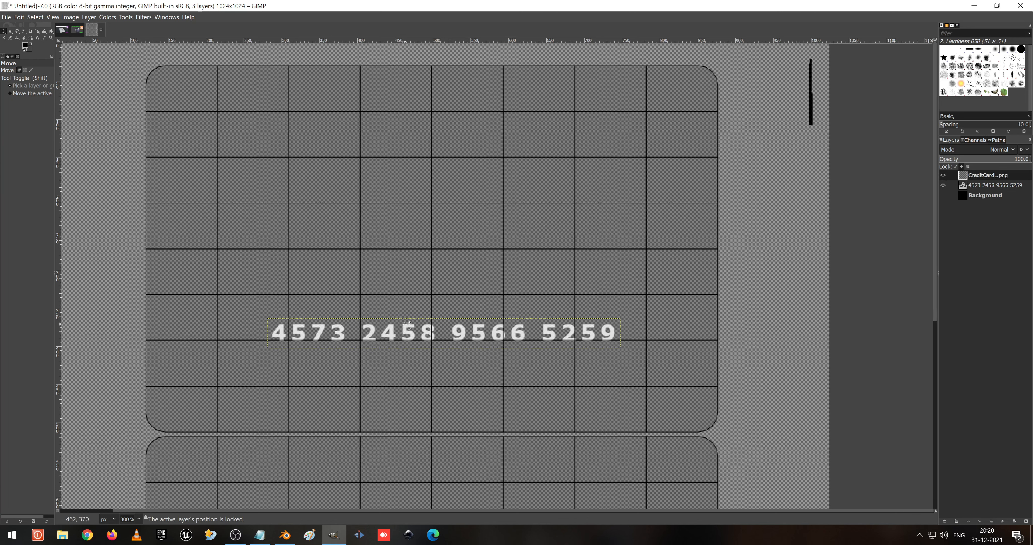
{"action": "left_click_drag", "start_coordinate": [989, 176], "coordinate": [990, 189]}
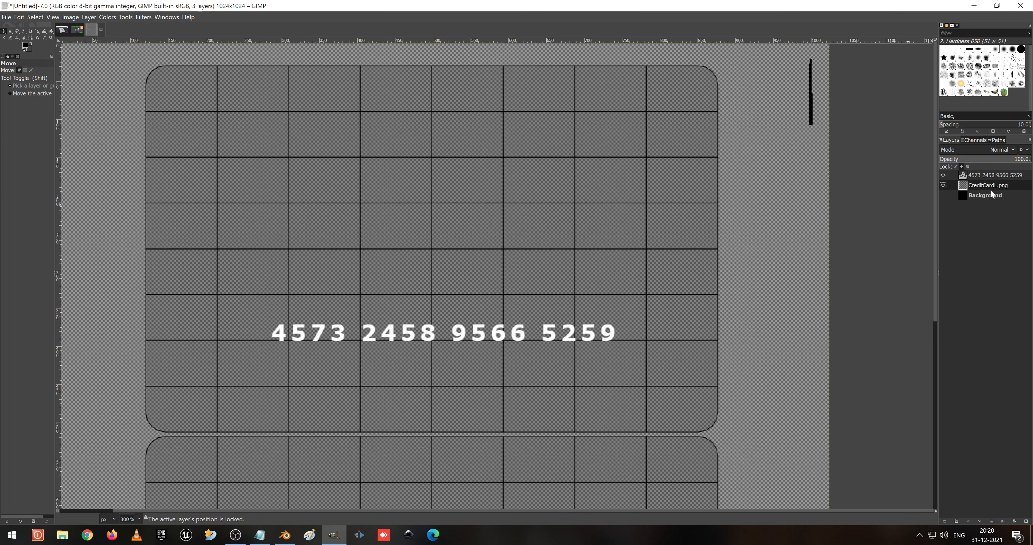
Shift the card-number text slightly up and left on the card.
{"action": "left_click_drag", "start_coordinate": [409, 334], "coordinate": [390, 306]}
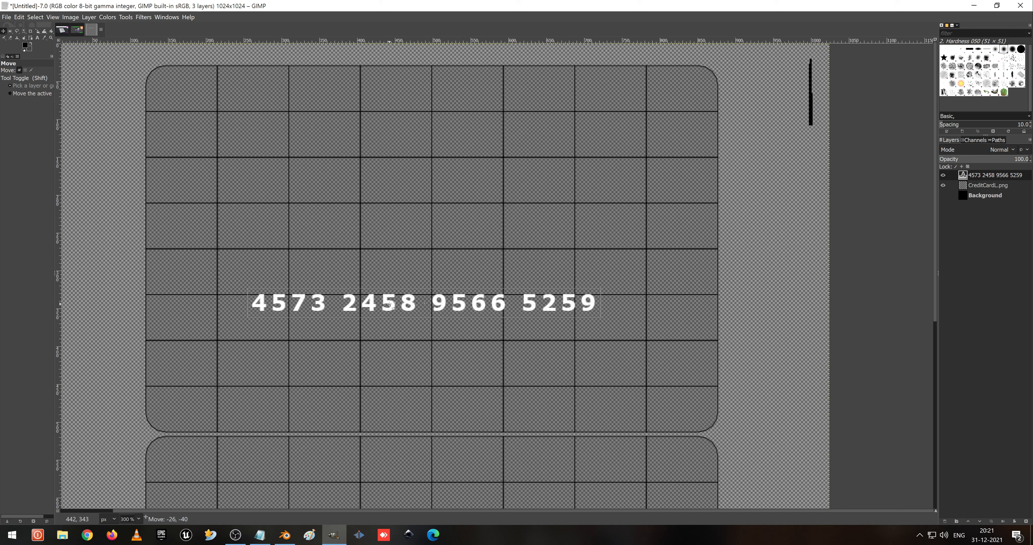
{"action": "left_click_drag", "start_coordinate": [390, 305], "coordinate": [390, 305]}
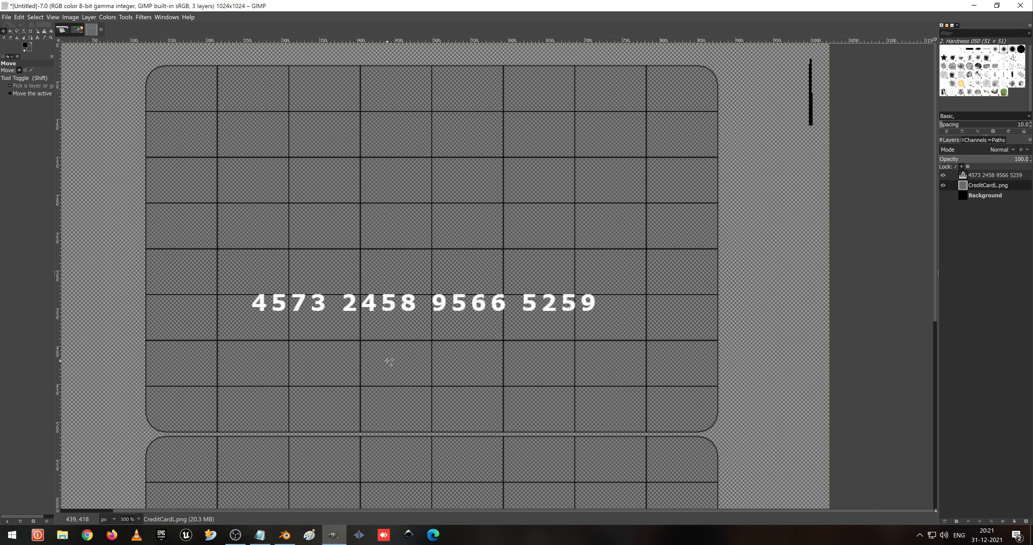
{"action": "key", "text": "t"}
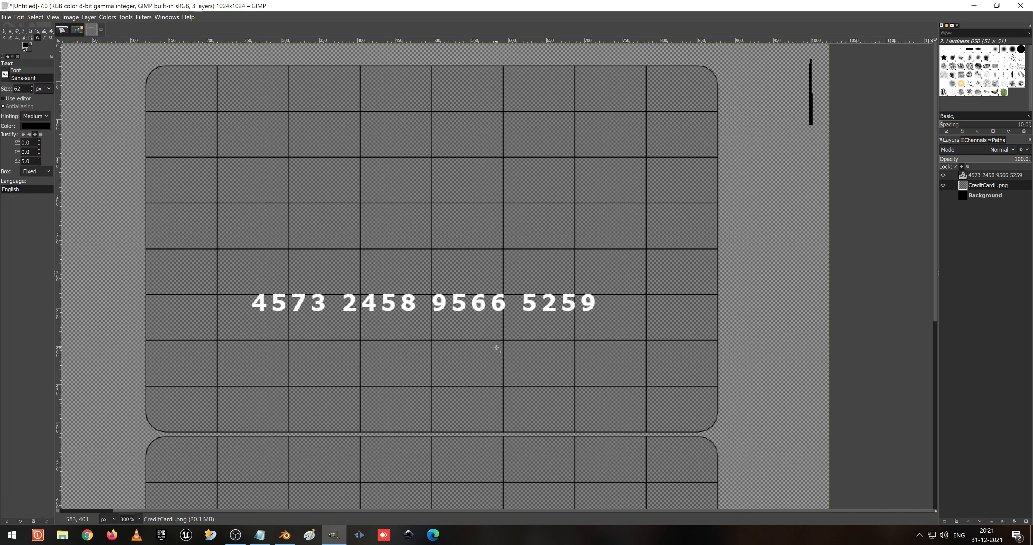
Add a text box below the card number containing the expiry date 12 / 25.
{"action": "left_click_drag", "start_coordinate": [496, 348], "coordinate": [575, 367]}
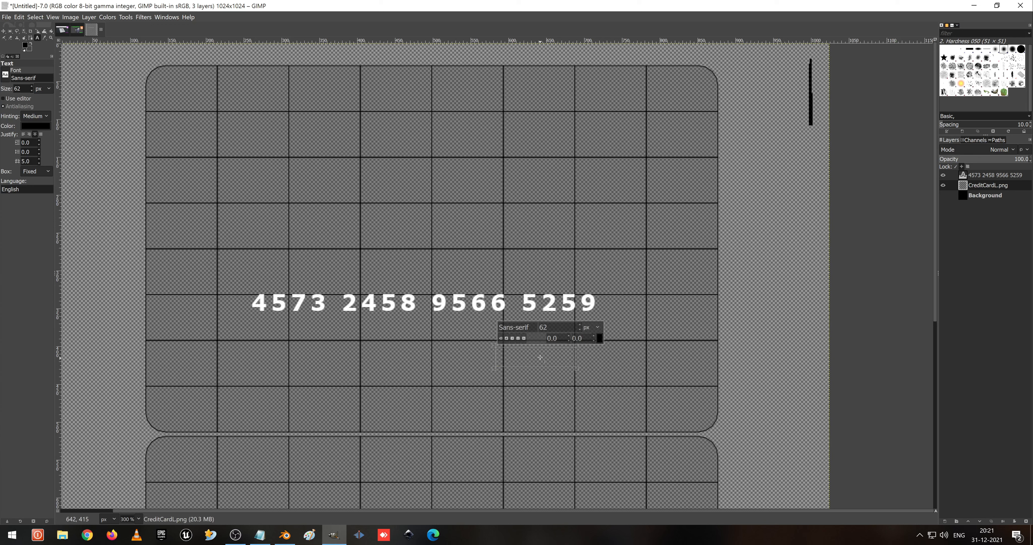
{"action": "left_click", "coordinate": [544, 298]}
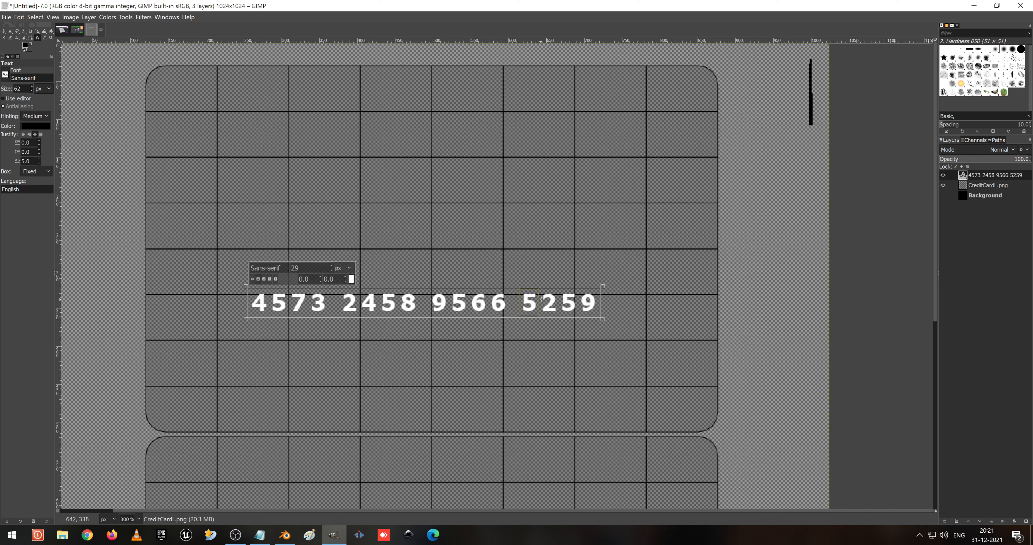
{"action": "left_click_drag", "start_coordinate": [528, 299], "coordinate": [567, 300]}
{"action": "left_click_drag", "start_coordinate": [507, 340], "coordinate": [608, 369]}
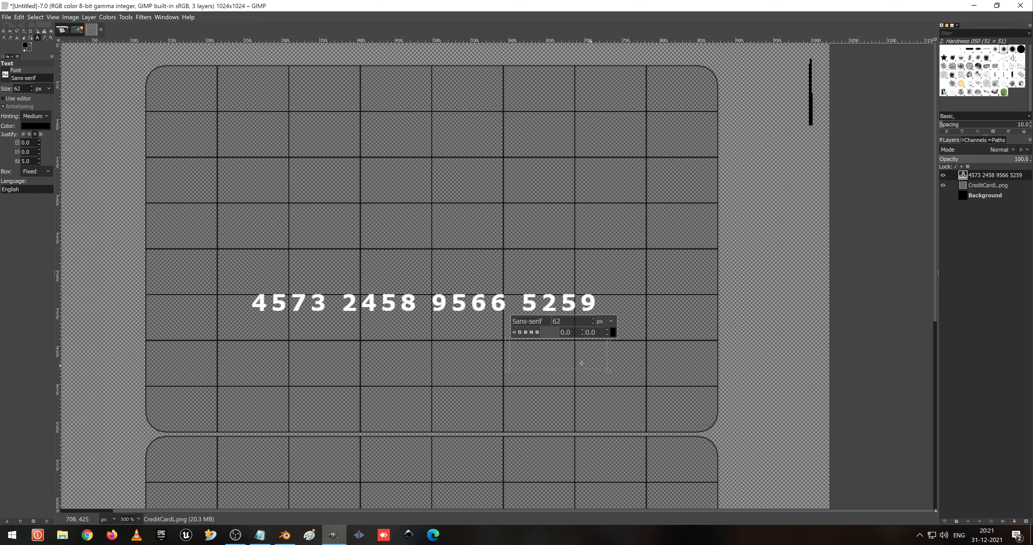
{"action": "key", "text": "ctrl+v"}
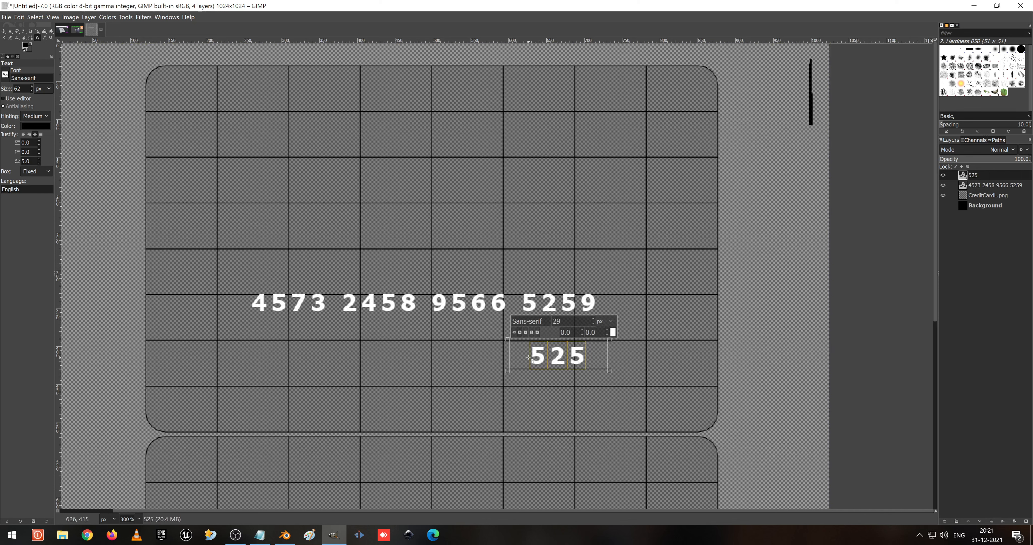
{"action": "type", "text": "12"}
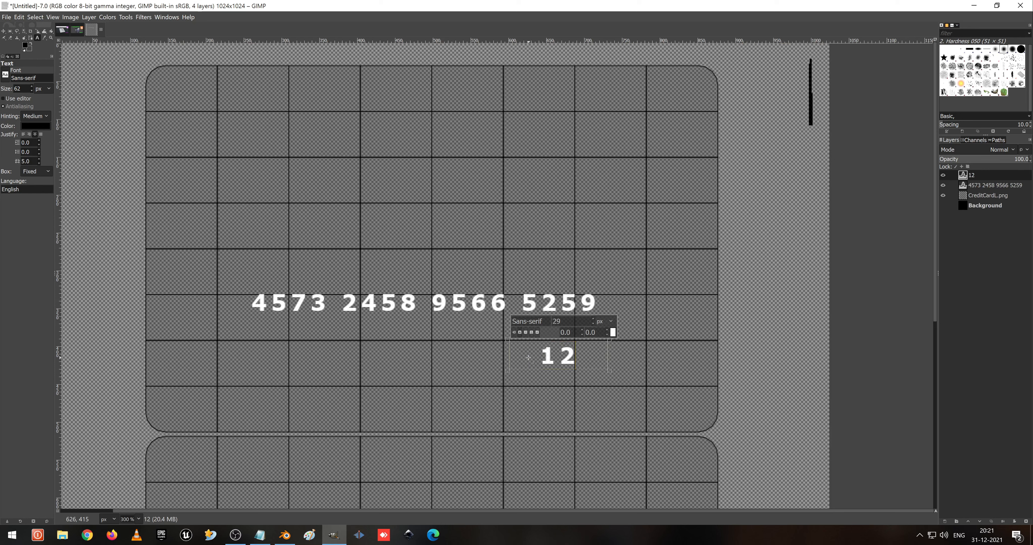
{"action": "type", "text": " /"}
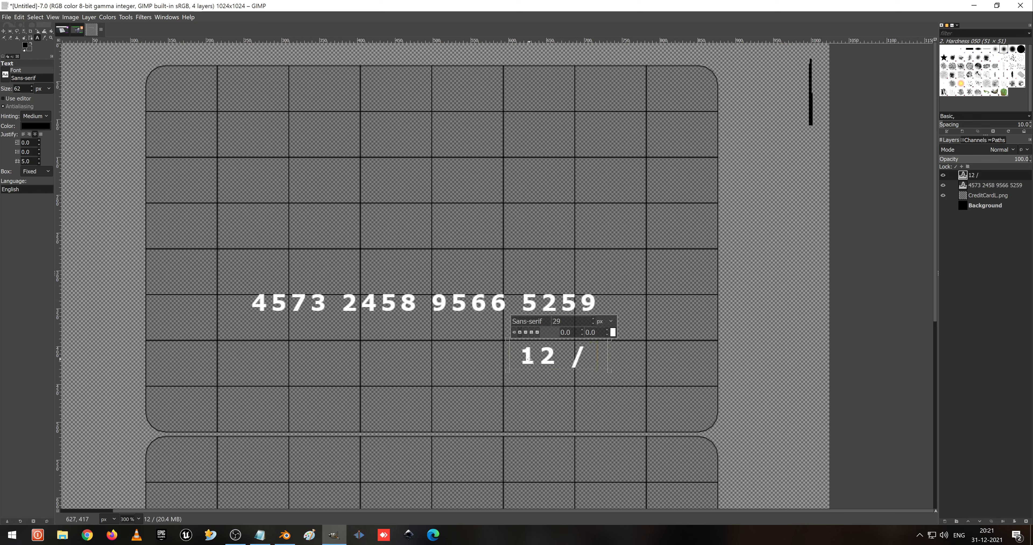
{"action": "type", "text": " 25"}
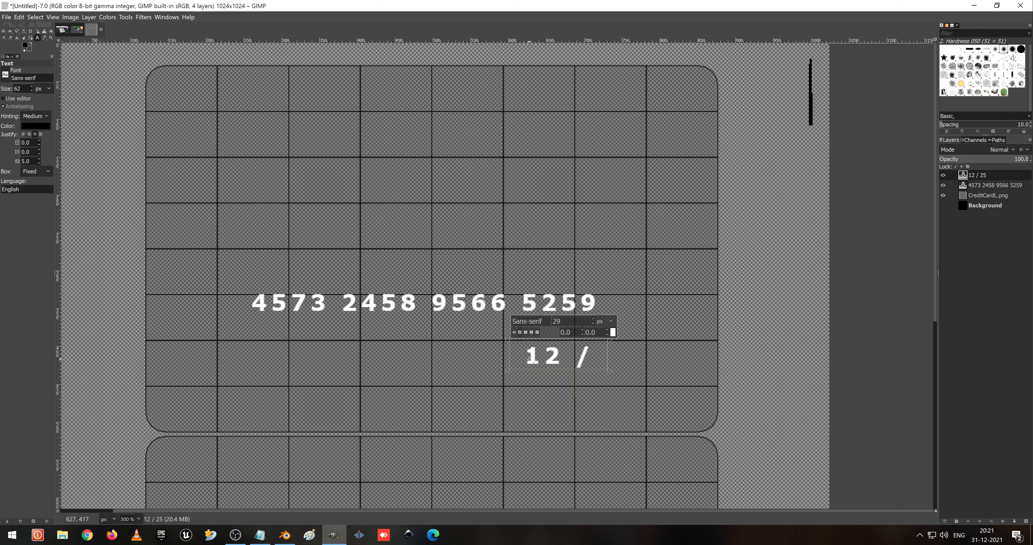
Reduce the expiry date text to 21 px so it fits on one line.
{"action": "left_click", "coordinate": [593, 323]}
{"action": "left_click", "coordinate": [593, 322]}
{"action": "left_click", "coordinate": [592, 323]}
{"action": "left_click", "coordinate": [593, 323]}
{"action": "left_click", "coordinate": [593, 323]}
{"action": "left_click", "coordinate": [593, 323]}
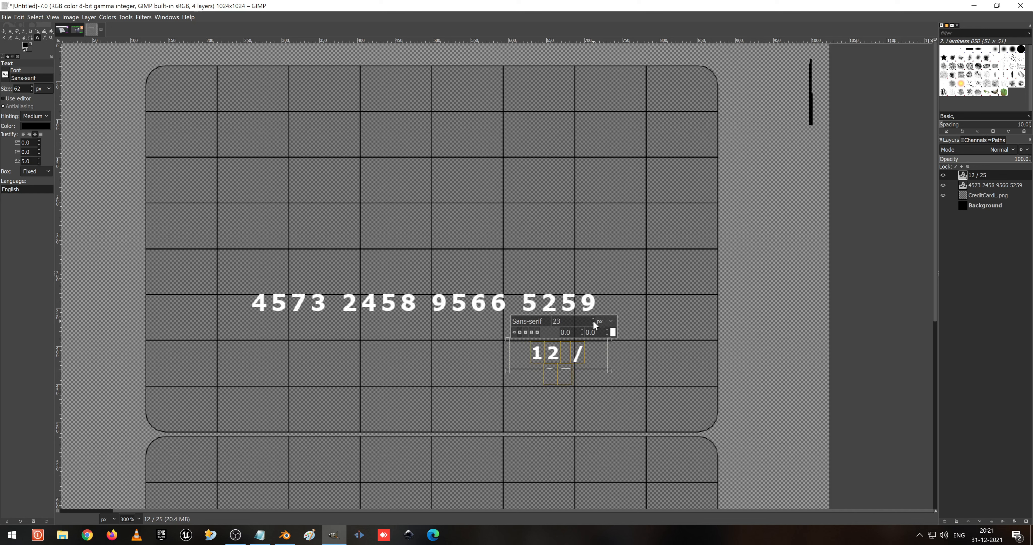
{"action": "left_click", "coordinate": [593, 323]}
{"action": "left_click", "coordinate": [592, 323]}
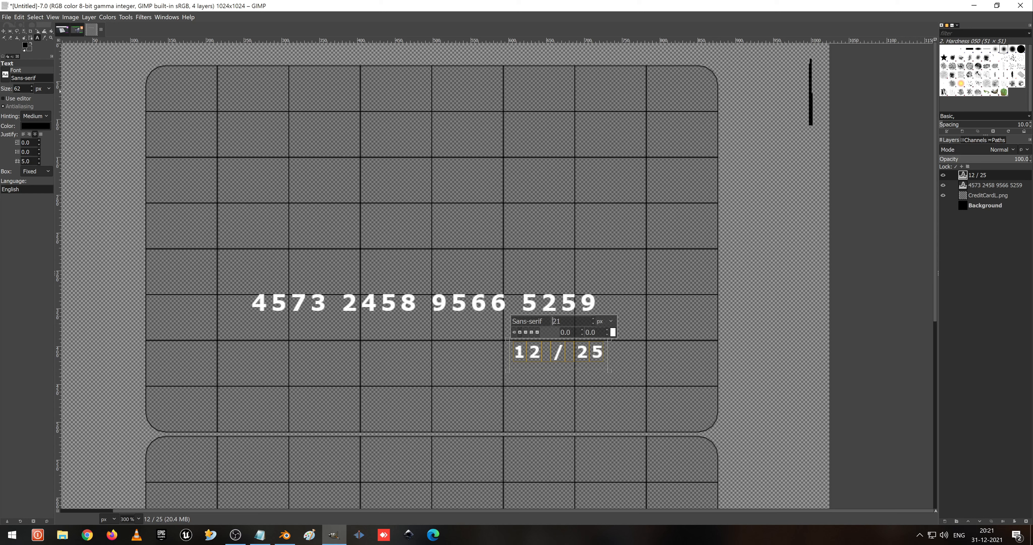
{"action": "left_click", "coordinate": [3, 31]}
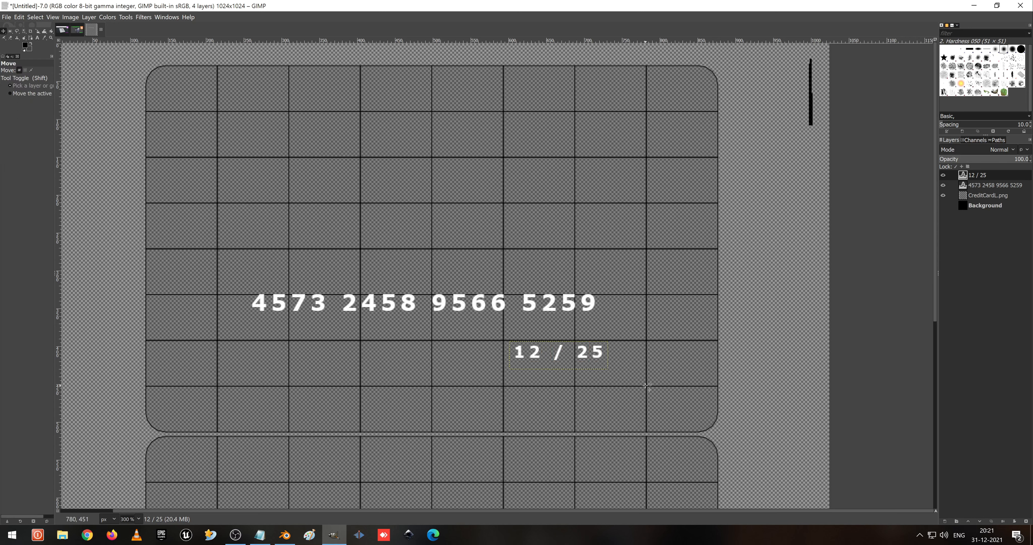
Centre the 12 / 25 expiry date under the card number and draw a new text box beneath it.
{"action": "left_click_drag", "start_coordinate": [583, 364], "coordinate": [483, 357]}
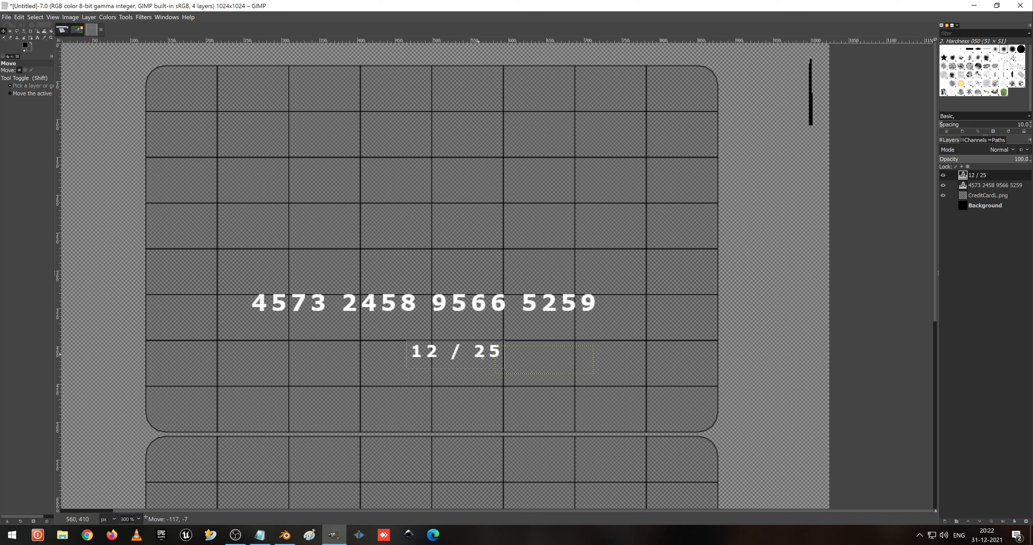
{"action": "left_click_drag", "start_coordinate": [483, 357], "coordinate": [483, 357]}
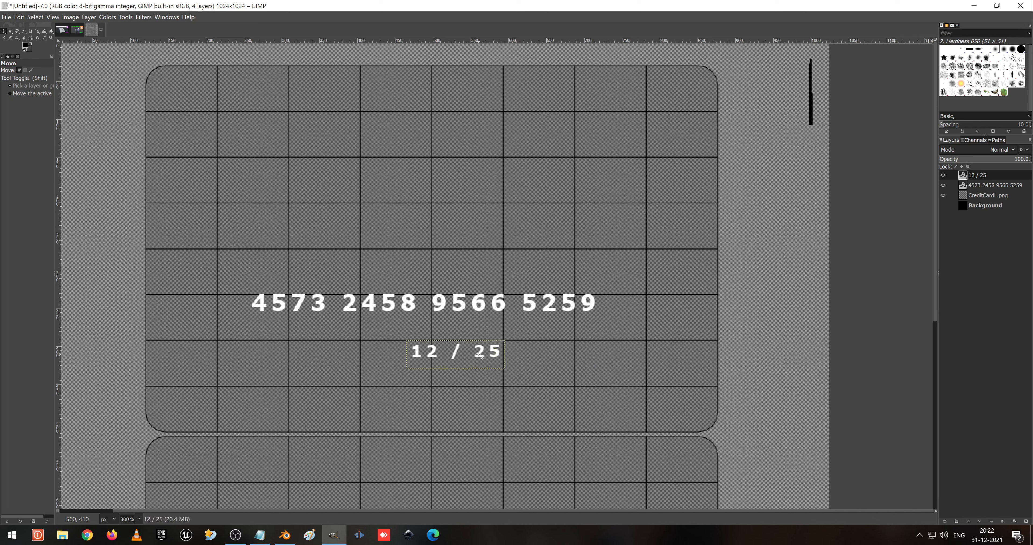
{"action": "left_click", "coordinate": [249, 381]}
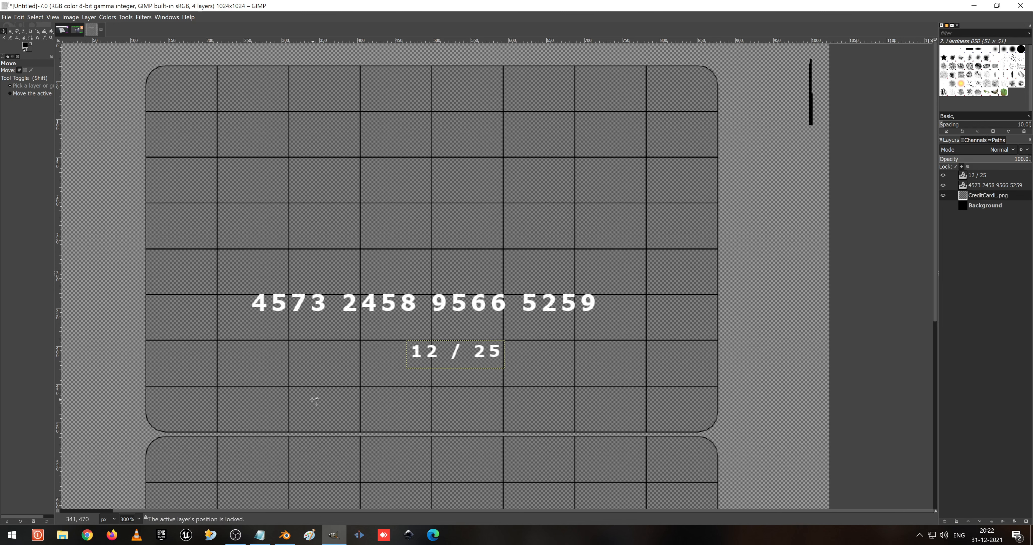
{"action": "key", "text": "t"}
{"action": "left_click_drag", "start_coordinate": [258, 383], "coordinate": [458, 410]}
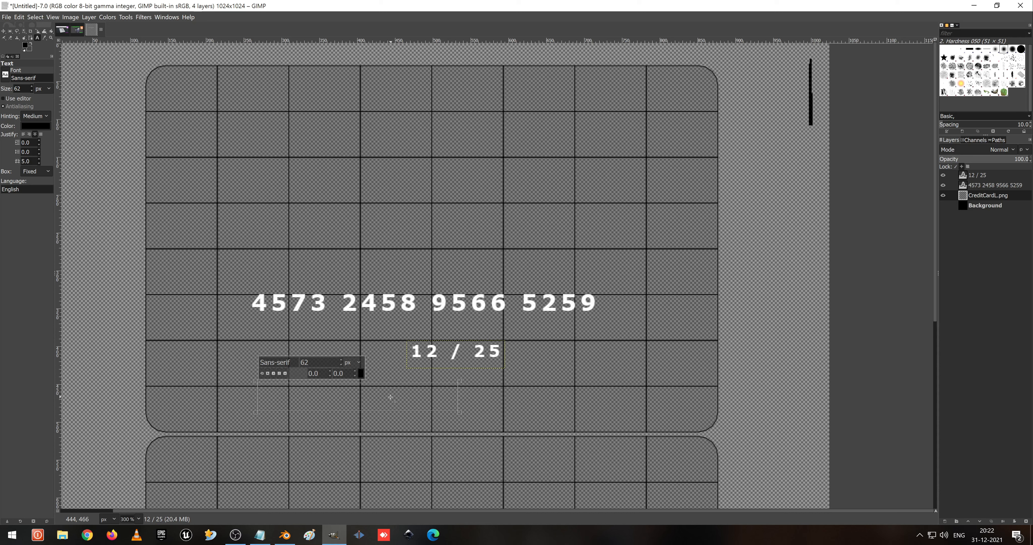
Type LION as the cardholder name and shift it left to the card's lower-left corner.
{"action": "type", "text": "525"}
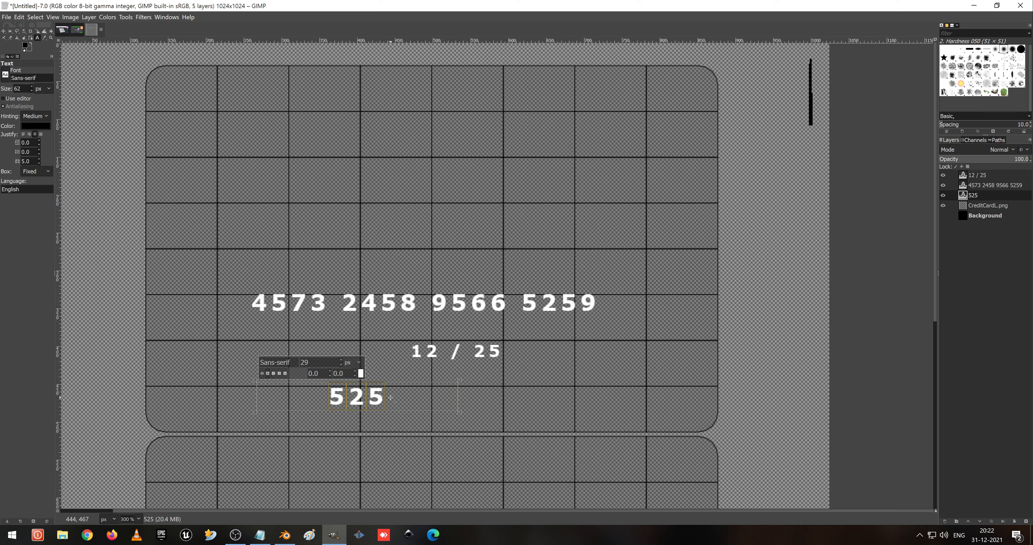
{"action": "type", "text": "LION"}
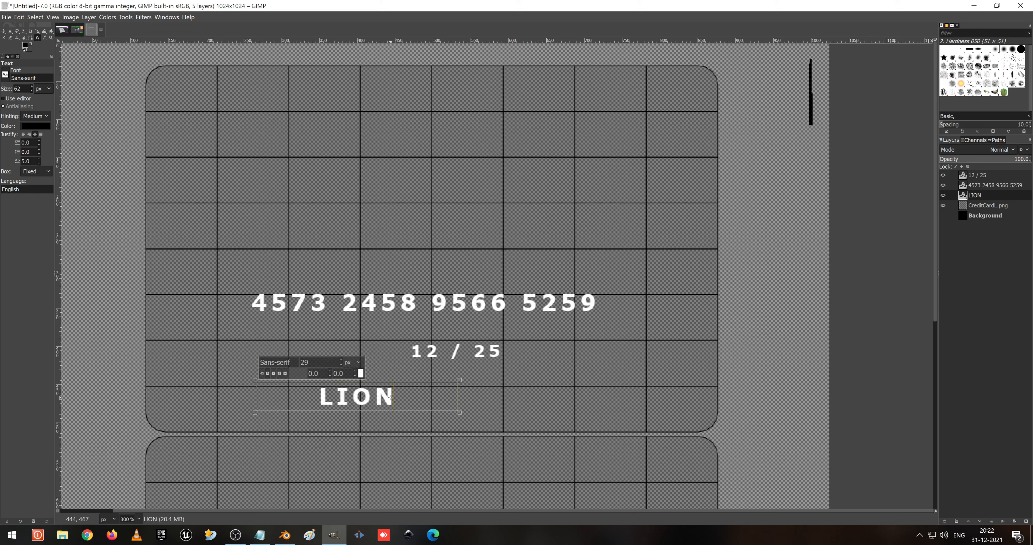
{"action": "left_click", "coordinate": [3, 31]}
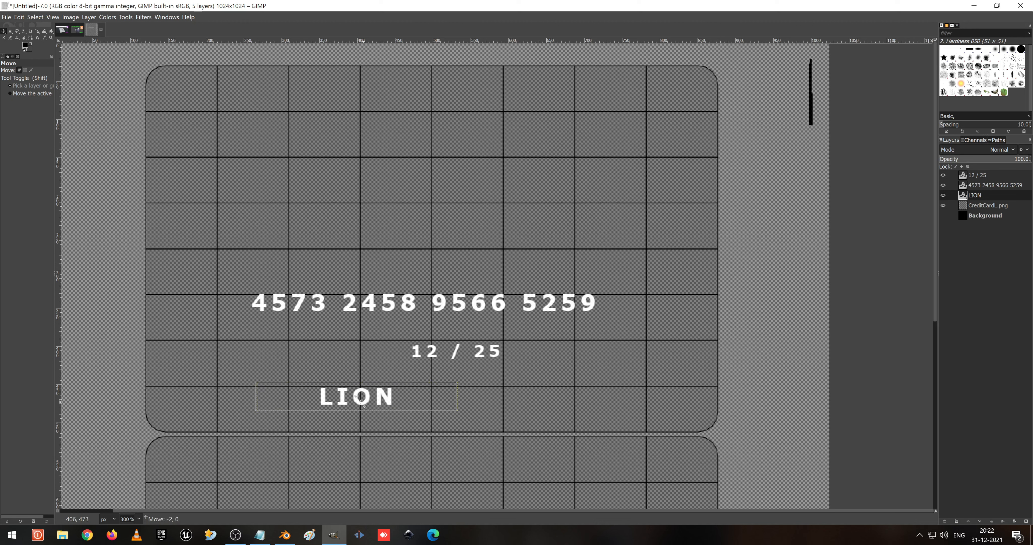
{"action": "left_click_drag", "start_coordinate": [367, 406], "coordinate": [305, 408]}
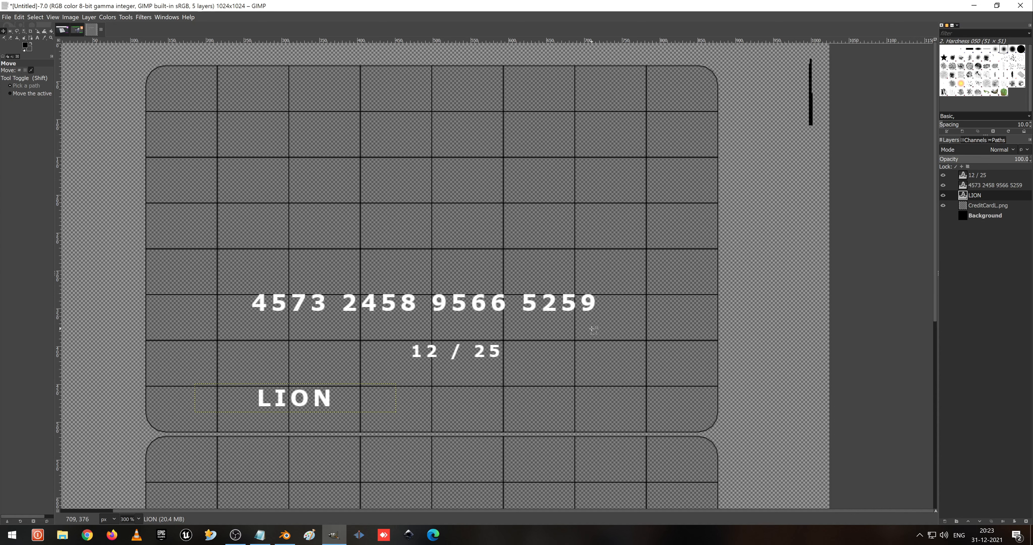
Save the image as CreditCard.xcf in the Layout folder.
{"action": "key", "text": "ctrl+s"}
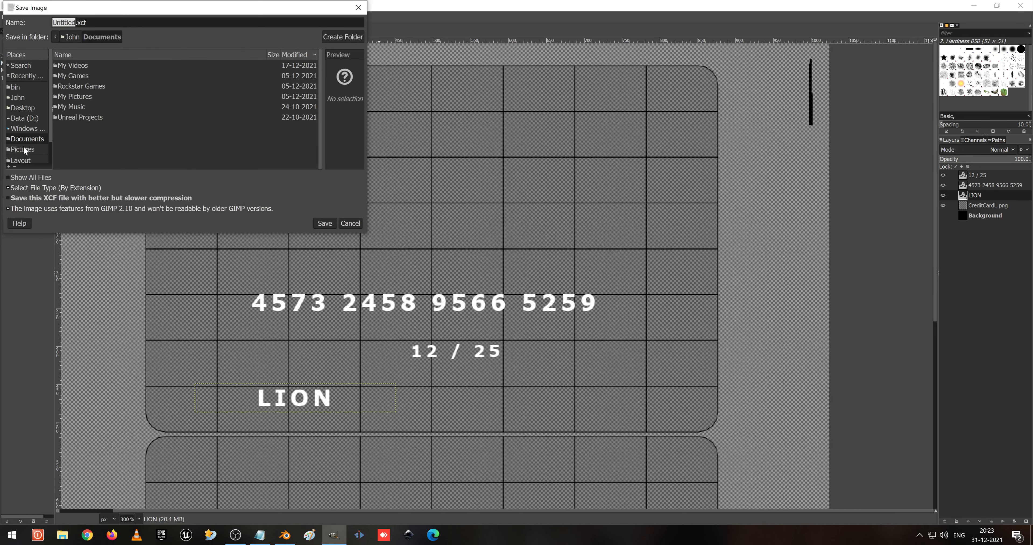
{"action": "scroll", "coordinate": [24, 155], "scroll_direction": "down", "scroll_amount": 2}
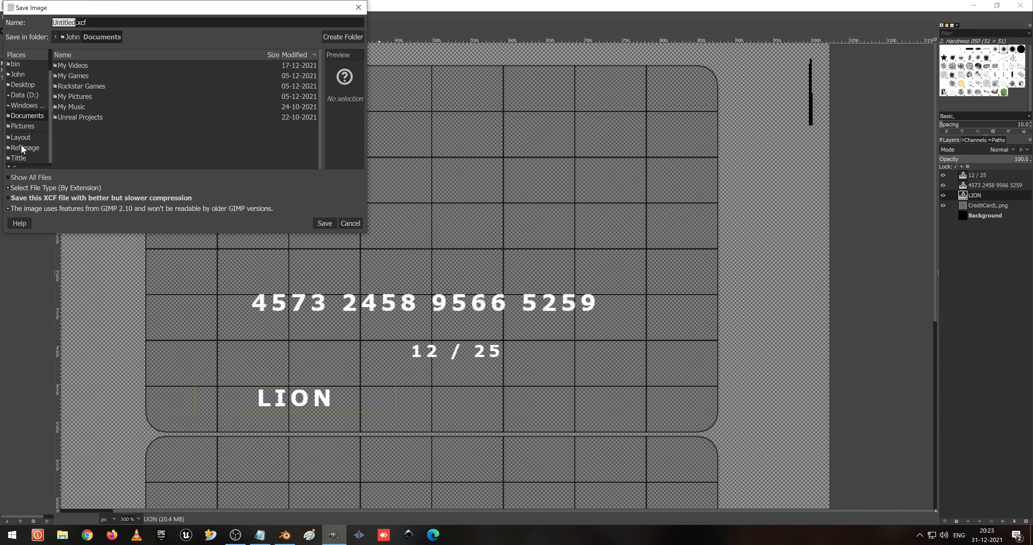
{"action": "left_click", "coordinate": [23, 138]}
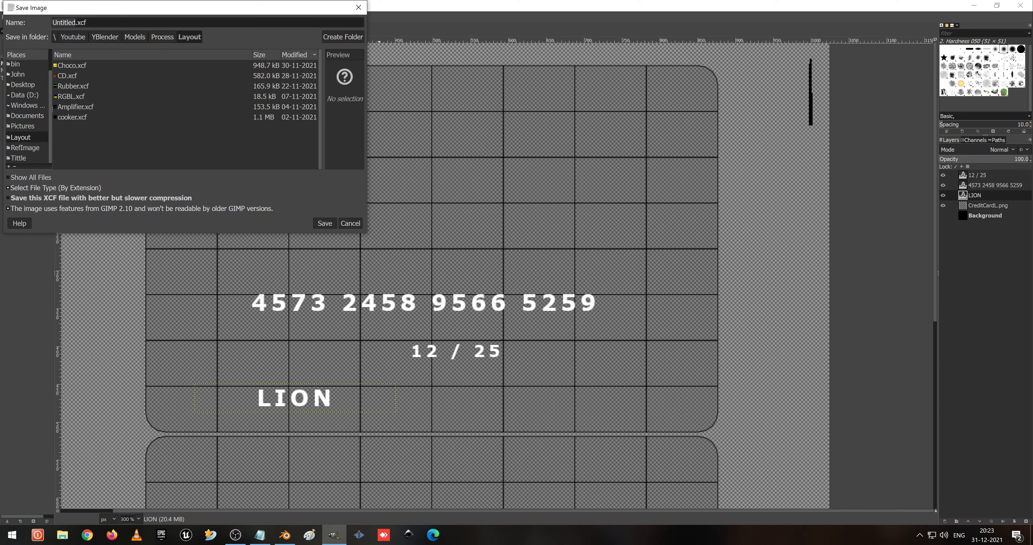
{"action": "double_click", "coordinate": [67, 23]}
{"action": "type", "text": "Credit"}
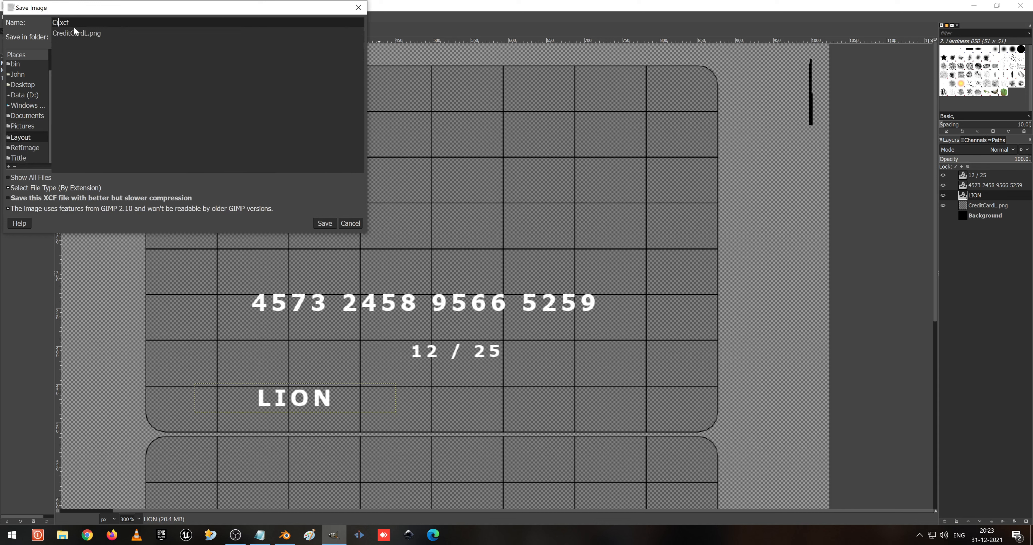
{"action": "type", "text": "Card"}
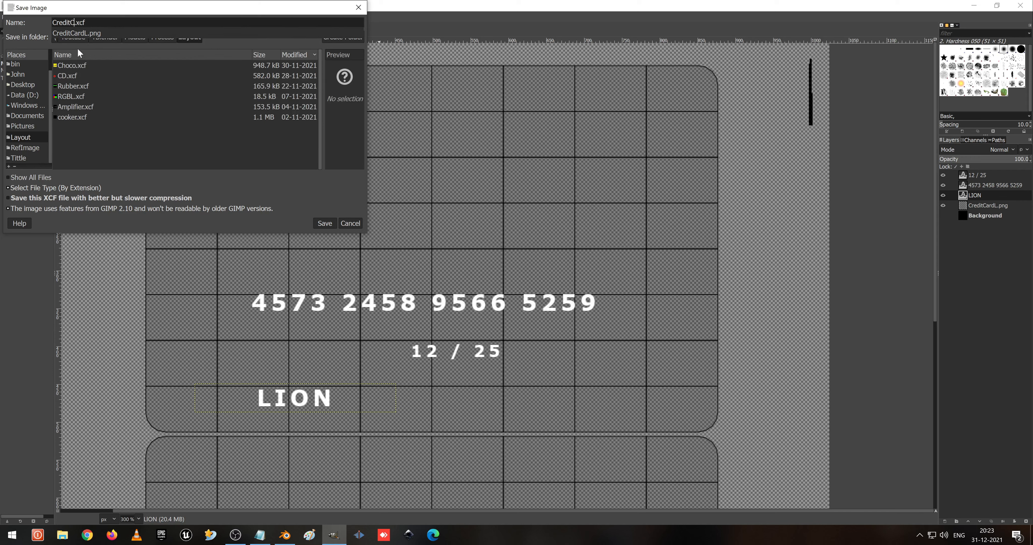
{"action": "left_click", "coordinate": [325, 223]}
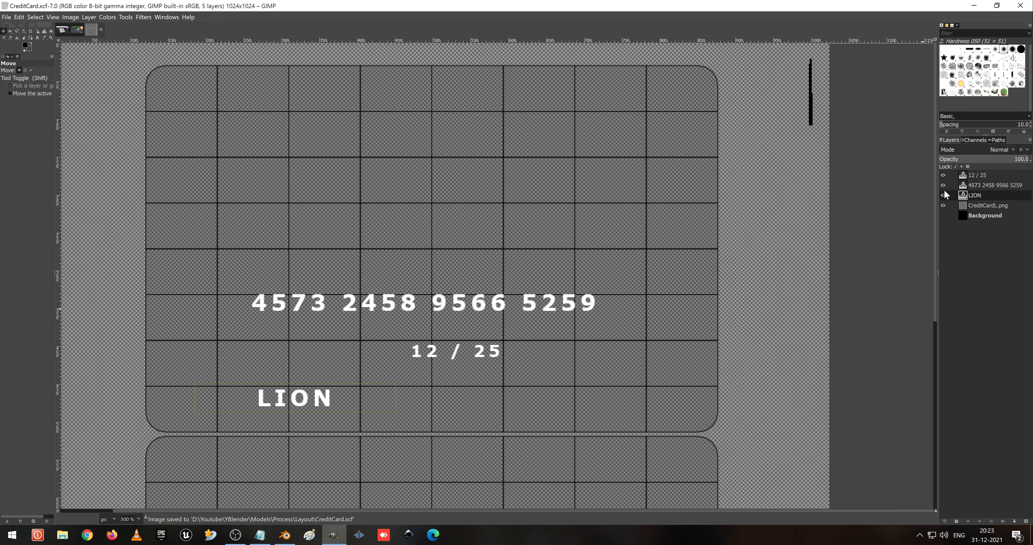
With the 12 / 25 layer selected, create a new transparent layer named bkg.
{"action": "left_click", "coordinate": [994, 175]}
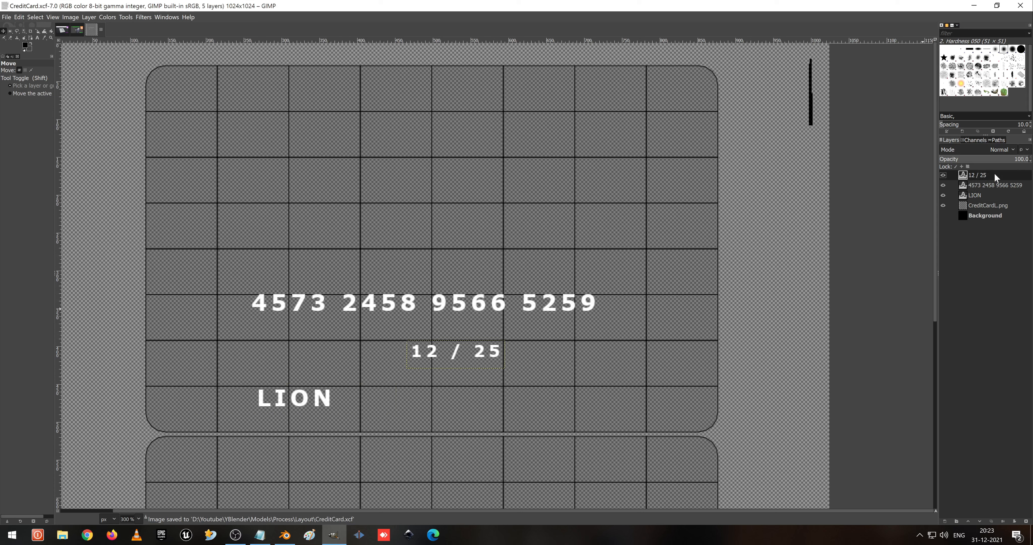
{"action": "left_click", "coordinate": [944, 521]}
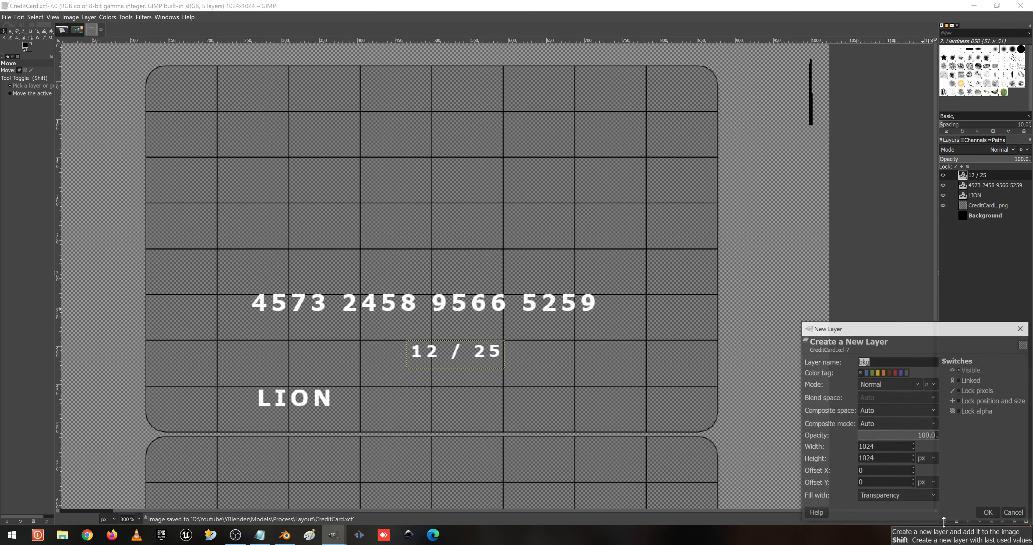
{"action": "left_click", "coordinate": [987, 513]}
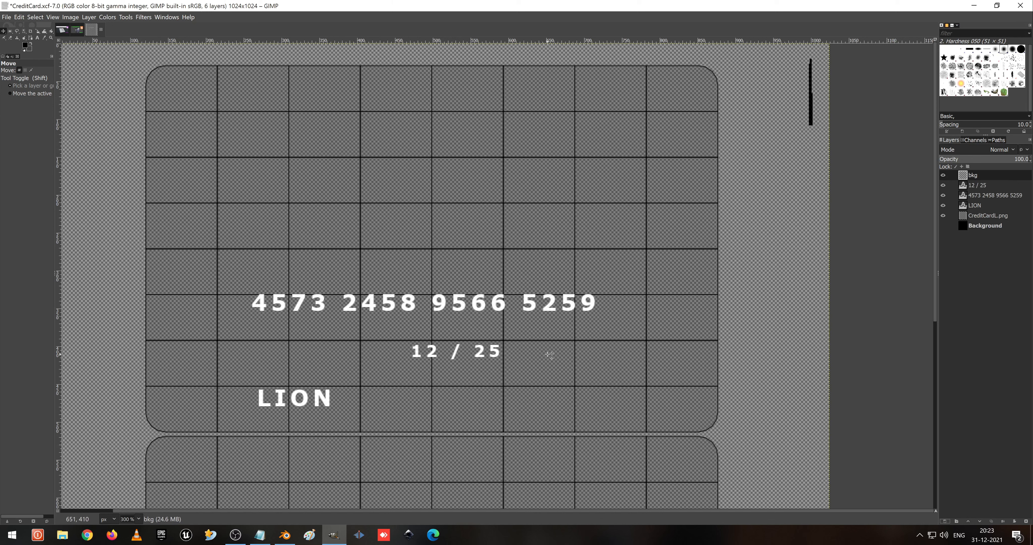
Draw a text box at the card's lower right and type MISA.
{"action": "key", "text": "t"}
{"action": "left_click_drag", "start_coordinate": [558, 364], "coordinate": [706, 420]}
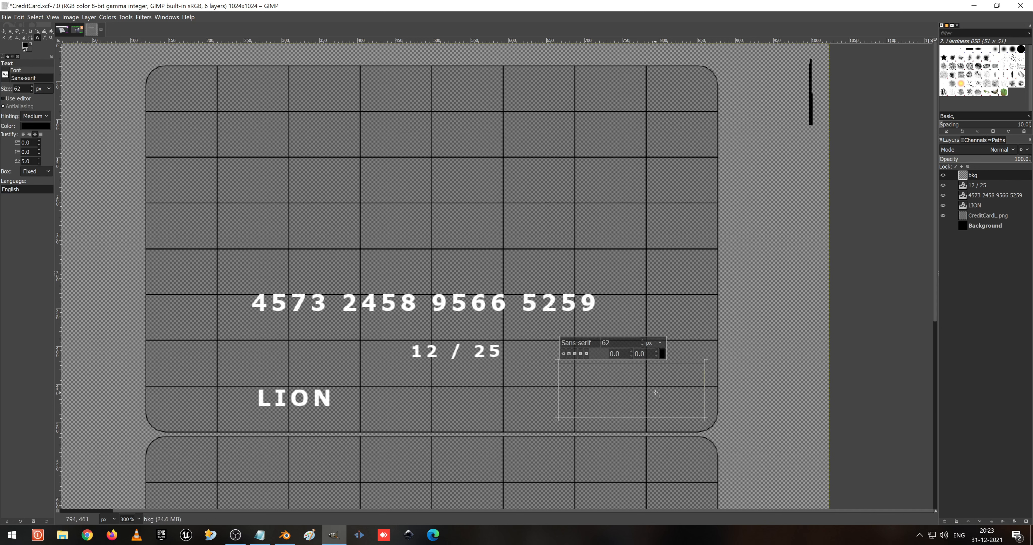
{"action": "type", "text": "MISA"}
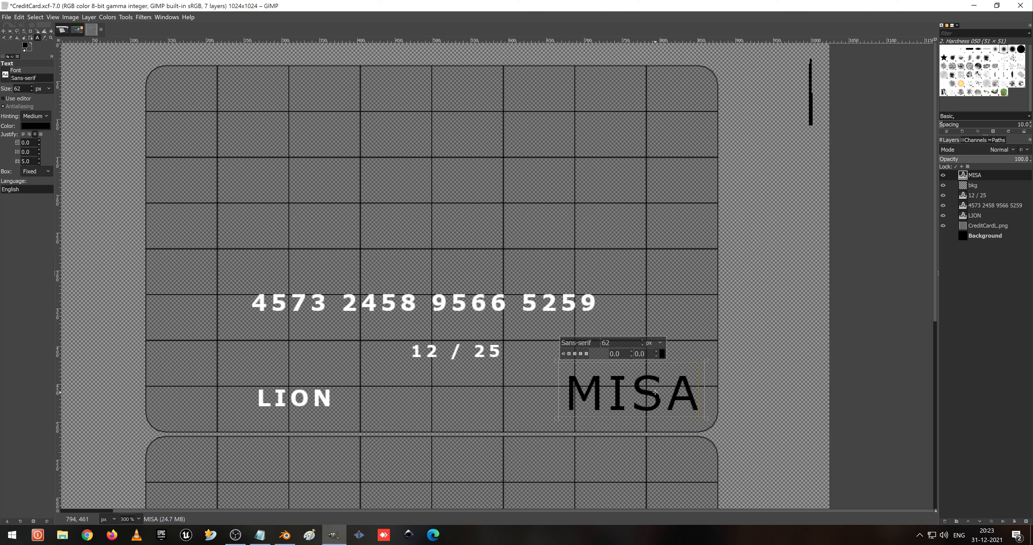
Colour the MISA text bright green using hex value 00ff00.
{"action": "key", "text": "ctrl+a"}
{"action": "left_click", "coordinate": [663, 355]}
{"action": "left_click_drag", "start_coordinate": [633, 346], "coordinate": [553, 266]}
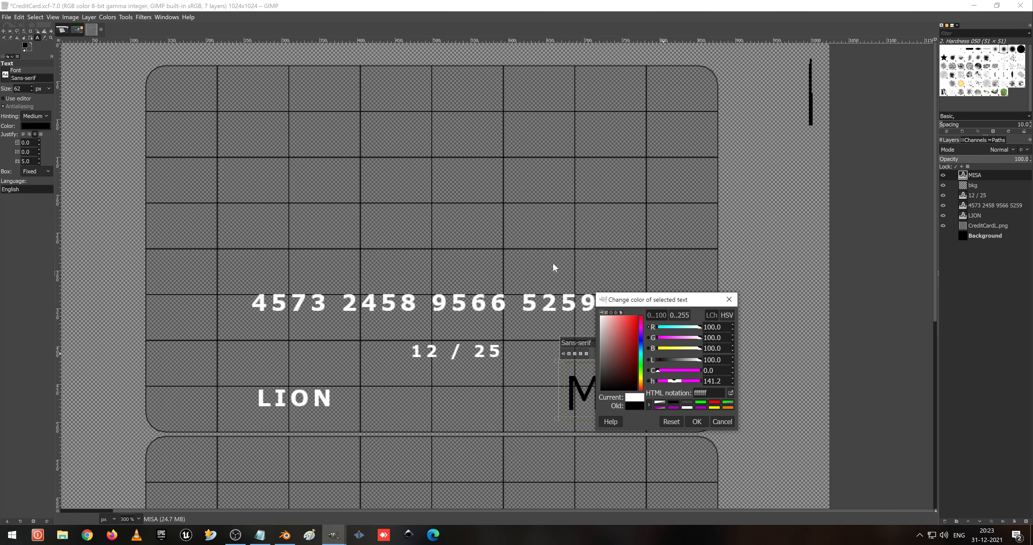
{"action": "left_click", "coordinate": [696, 421]}
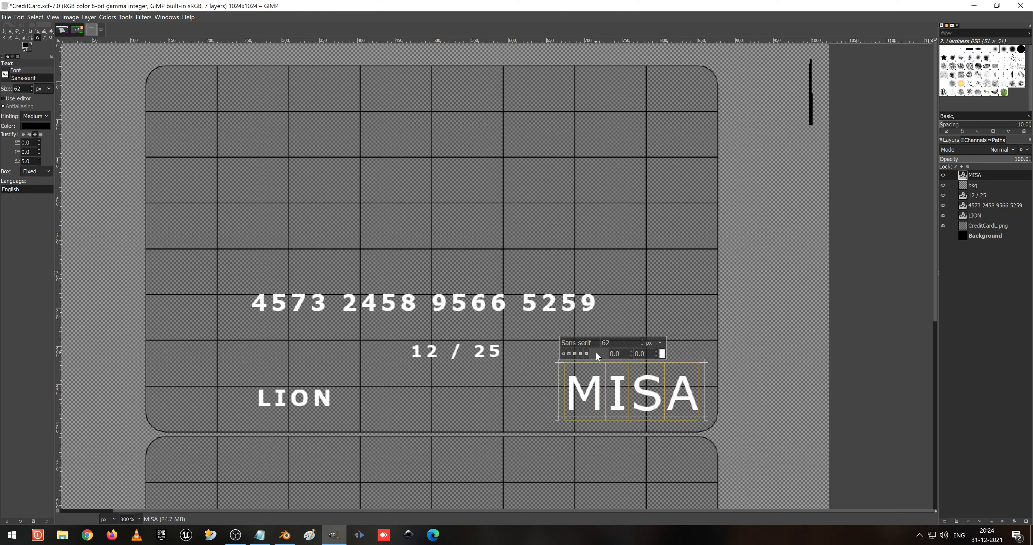
{"action": "left_click", "coordinate": [662, 353]}
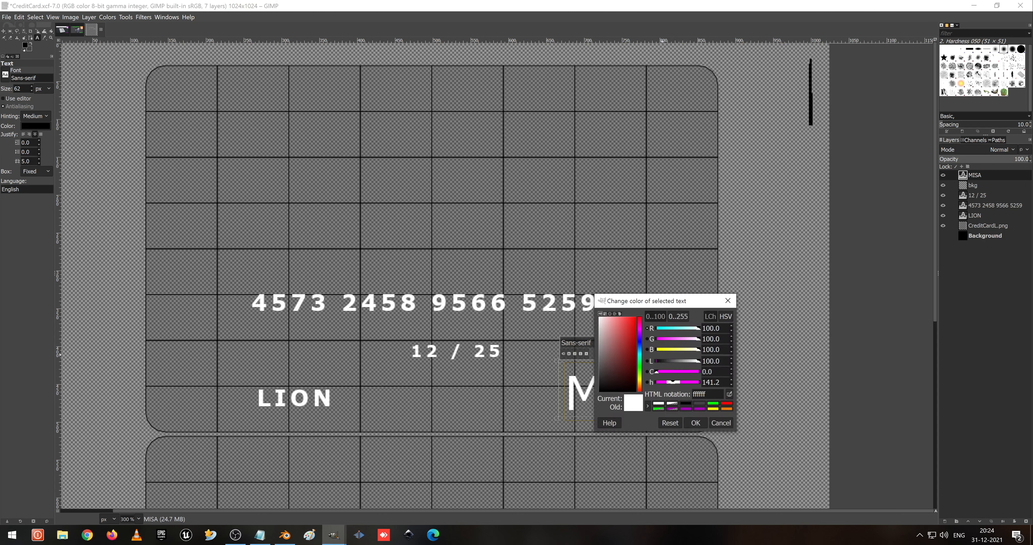
{"action": "double_click", "coordinate": [700, 394]}
{"action": "type", "text": "ff"}
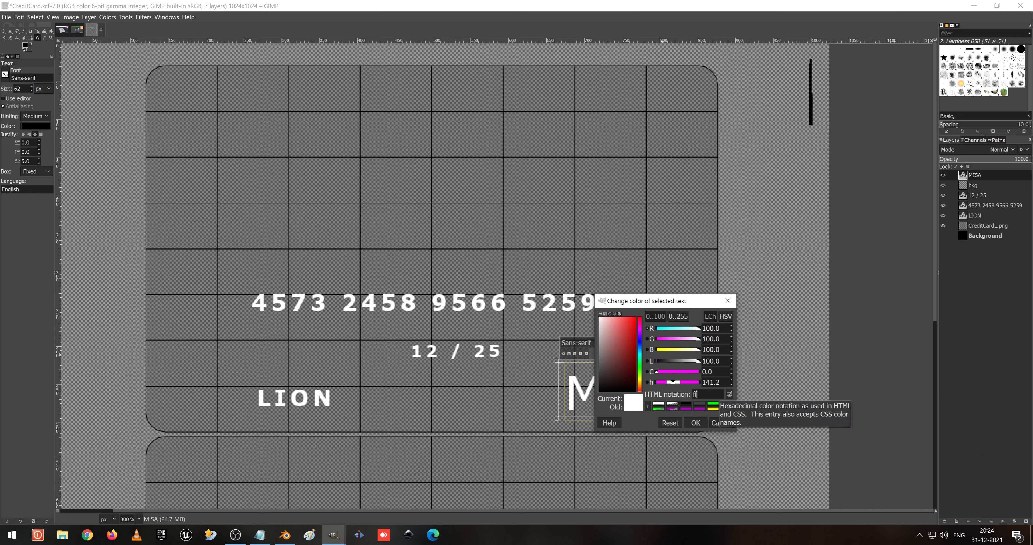
{"action": "type", "text": "00ff"}
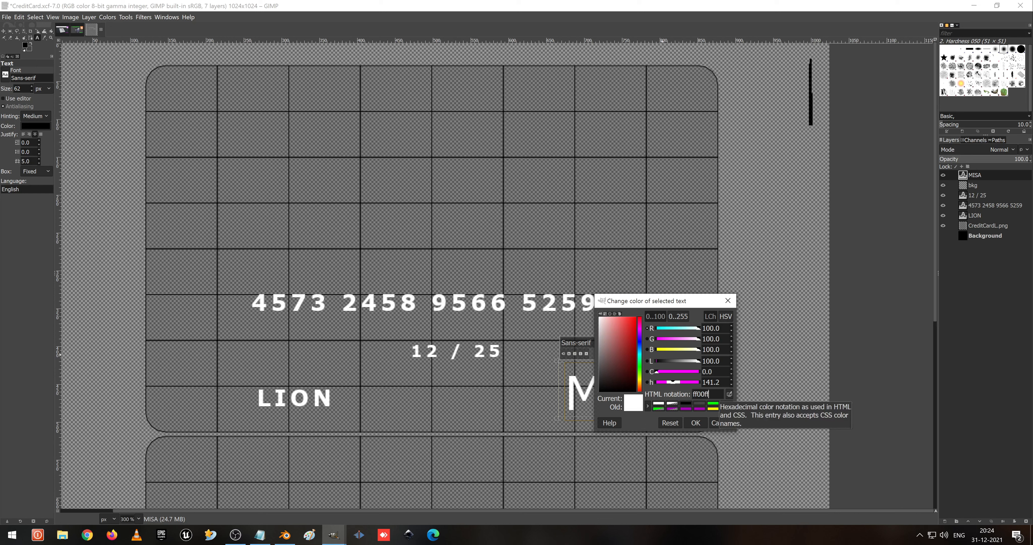
{"action": "key", "text": "Return"}
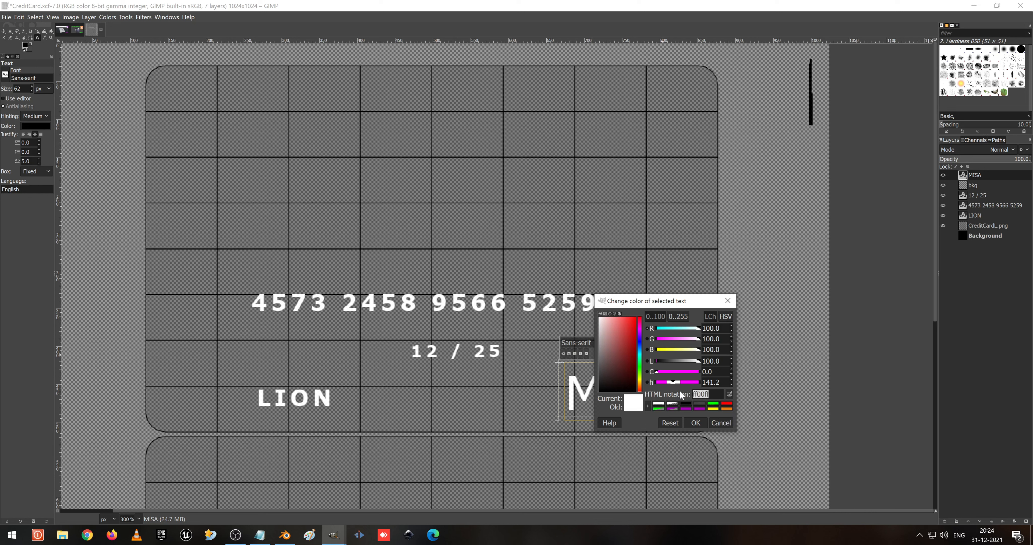
{"action": "type", "text": "00ff00"}
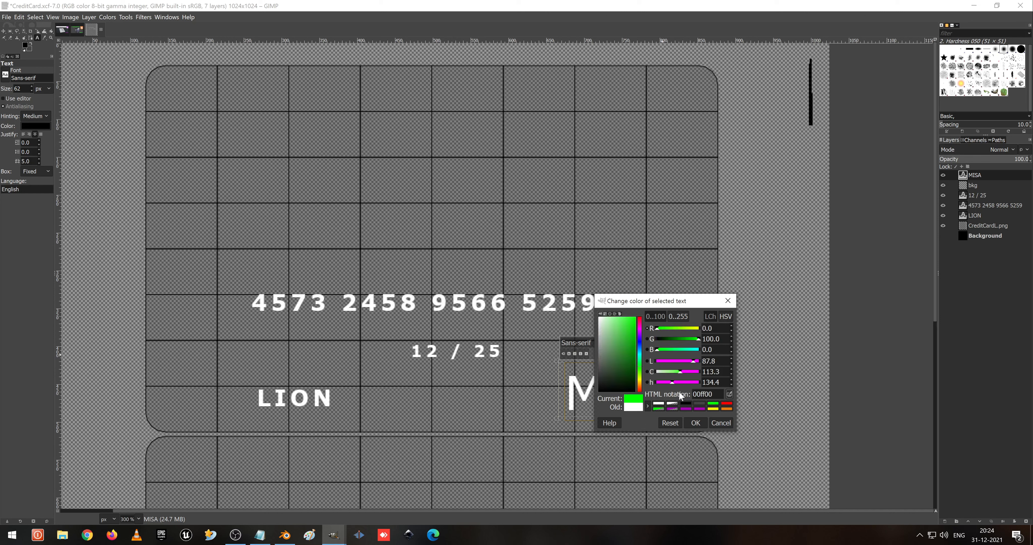
{"action": "left_click", "coordinate": [698, 422]}
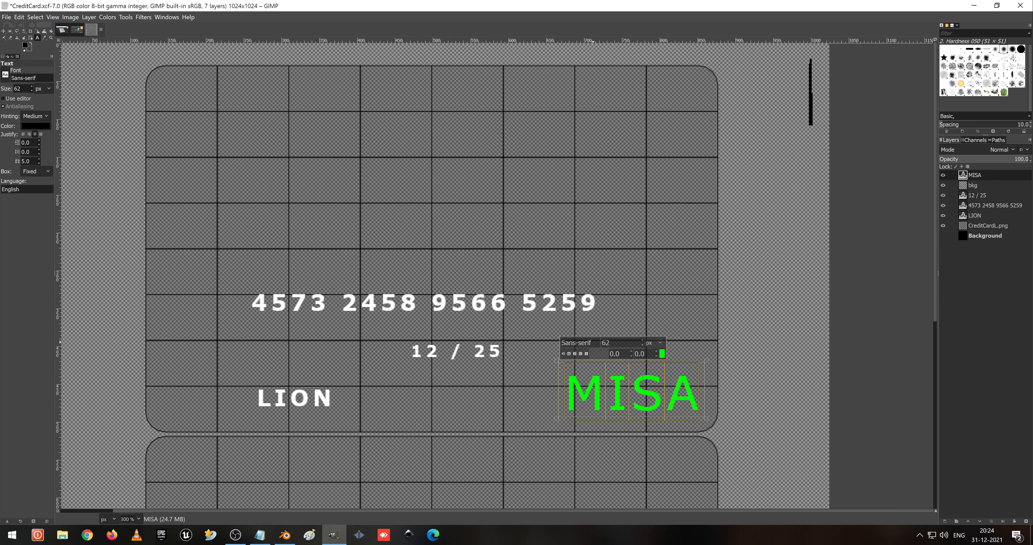
Shrink MISA to about 45 px and change its font to Arial Bold.
{"action": "left_click", "coordinate": [642, 345]}
{"action": "left_click", "coordinate": [643, 345]}
{"action": "left_click", "coordinate": [643, 343]}
{"action": "left_click", "coordinate": [643, 344]}
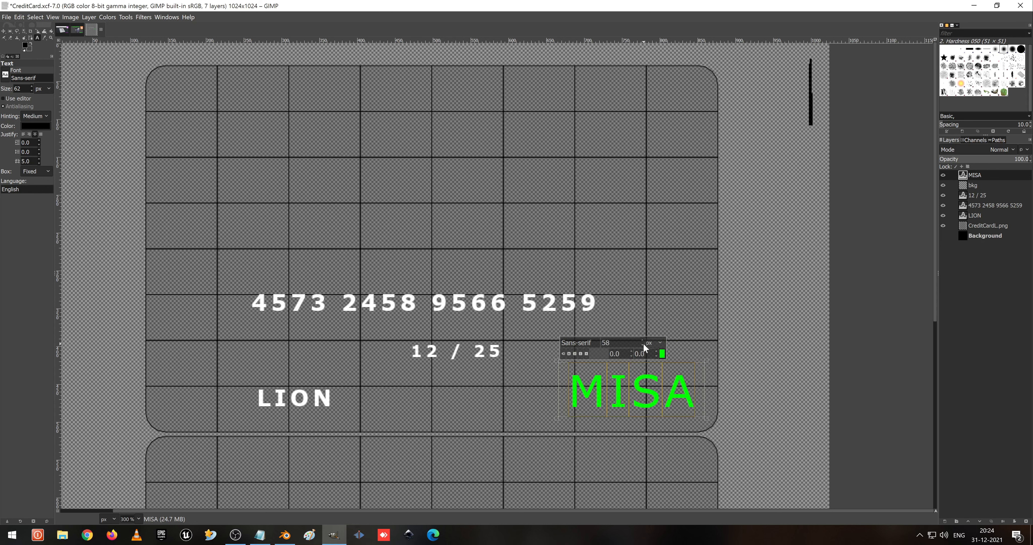
{"action": "left_click", "coordinate": [643, 344]}
{"action": "left_click", "coordinate": [643, 343]}
{"action": "left_click", "coordinate": [643, 343]}
{"action": "left_click", "coordinate": [643, 344]}
{"action": "left_click", "coordinate": [643, 343]}
{"action": "left_click", "coordinate": [643, 344]}
{"action": "left_click", "coordinate": [643, 343]}
{"action": "left_click", "coordinate": [643, 343]}
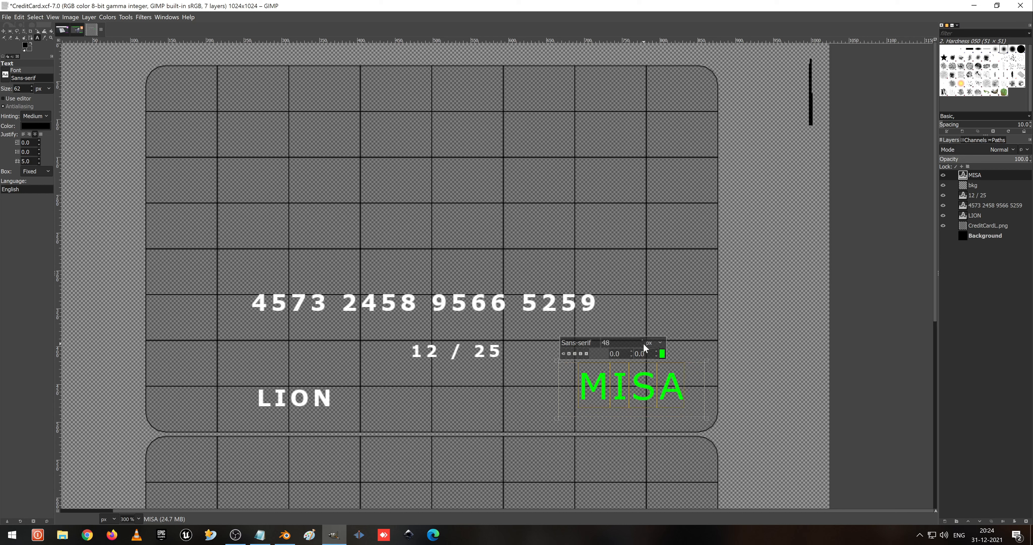
{"action": "left_click", "coordinate": [643, 343]}
{"action": "left_click", "coordinate": [643, 343]}
{"action": "left_click", "coordinate": [643, 344]}
{"action": "left_click", "coordinate": [643, 344]}
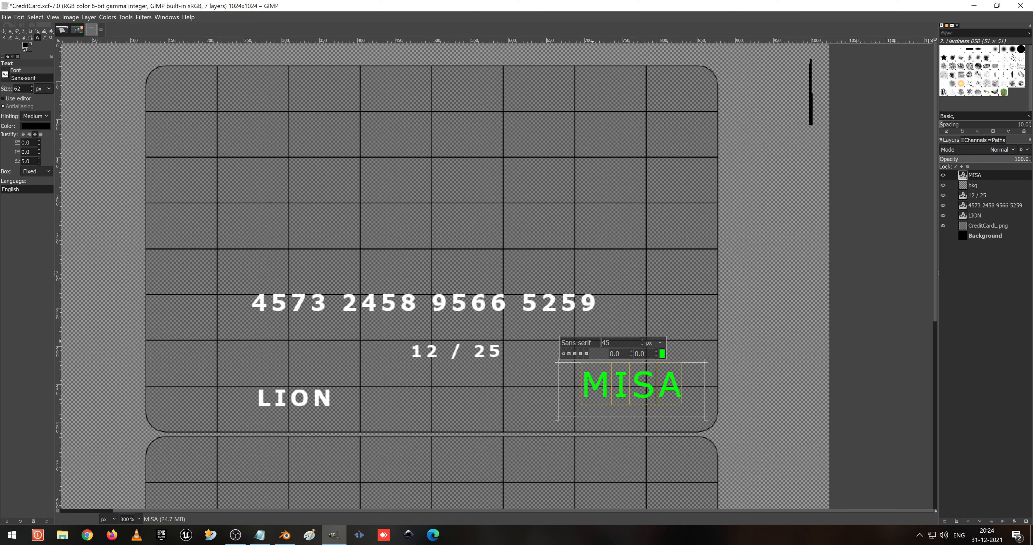
{"action": "left_click_drag", "start_coordinate": [597, 341], "coordinate": [545, 342]}
{"action": "type", "text": "Arial"}
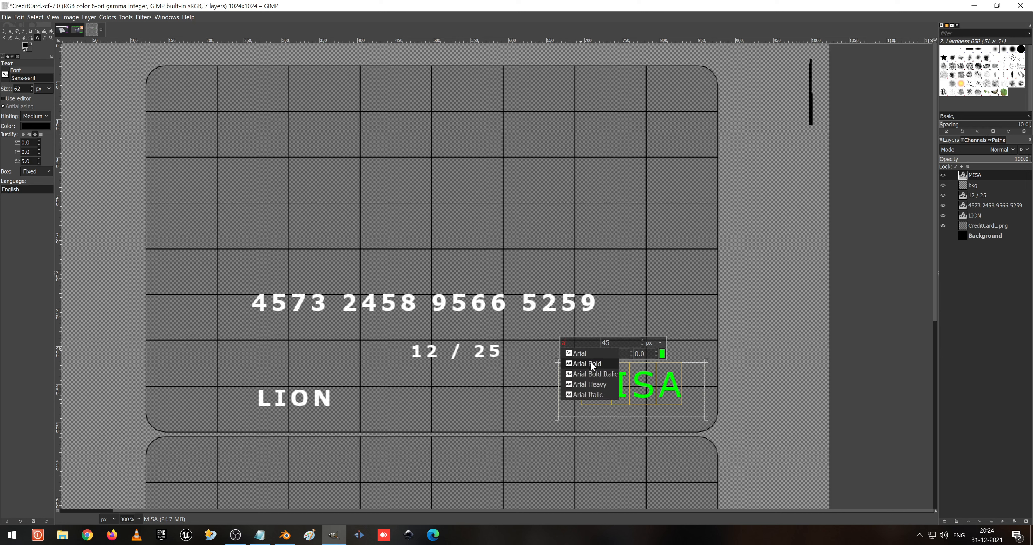
{"action": "left_click", "coordinate": [591, 362]}
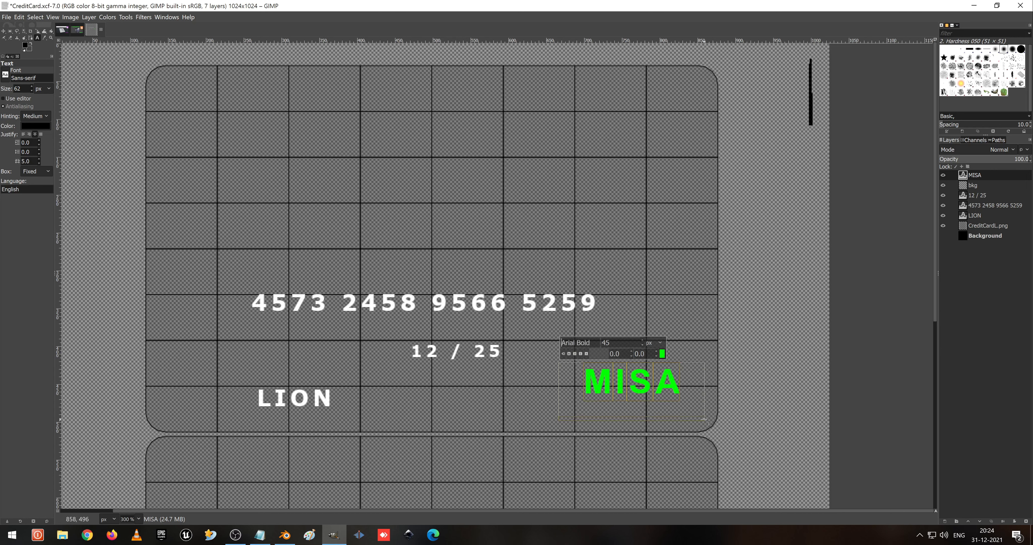
Resize the MISA text box to fit and fine-tune its baseline and kerning.
{"action": "left_click_drag", "start_coordinate": [682, 418], "coordinate": [687, 381]}
{"action": "left_click_drag", "start_coordinate": [558, 381], "coordinate": [566, 381]}
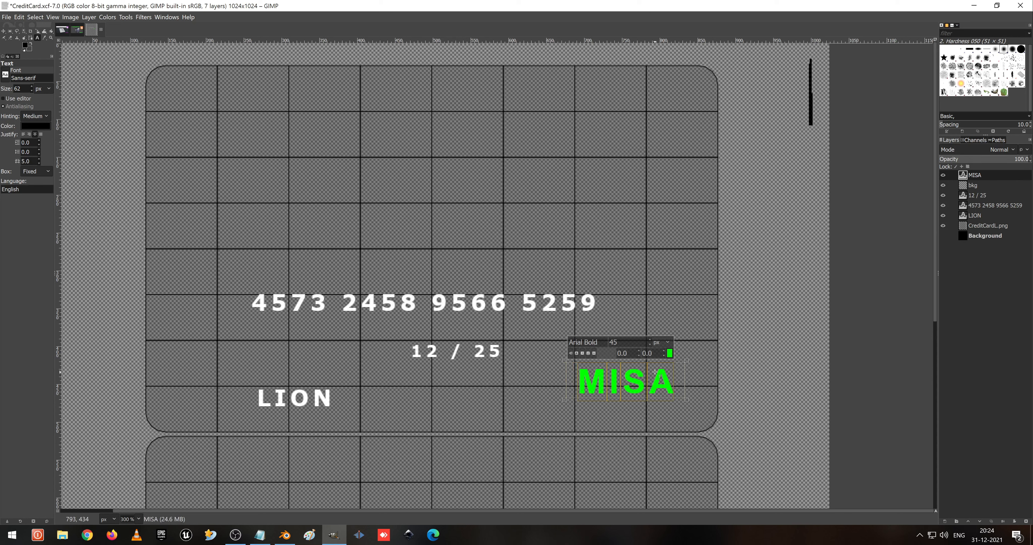
{"action": "left_click_drag", "start_coordinate": [686, 379], "coordinate": [714, 377]}
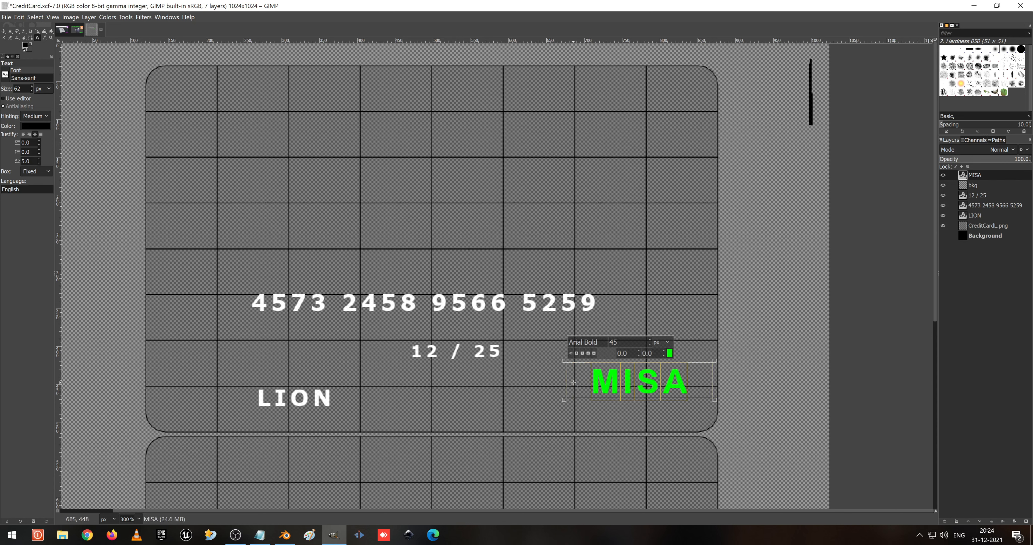
{"action": "left_click_drag", "start_coordinate": [564, 381], "coordinate": [560, 381]}
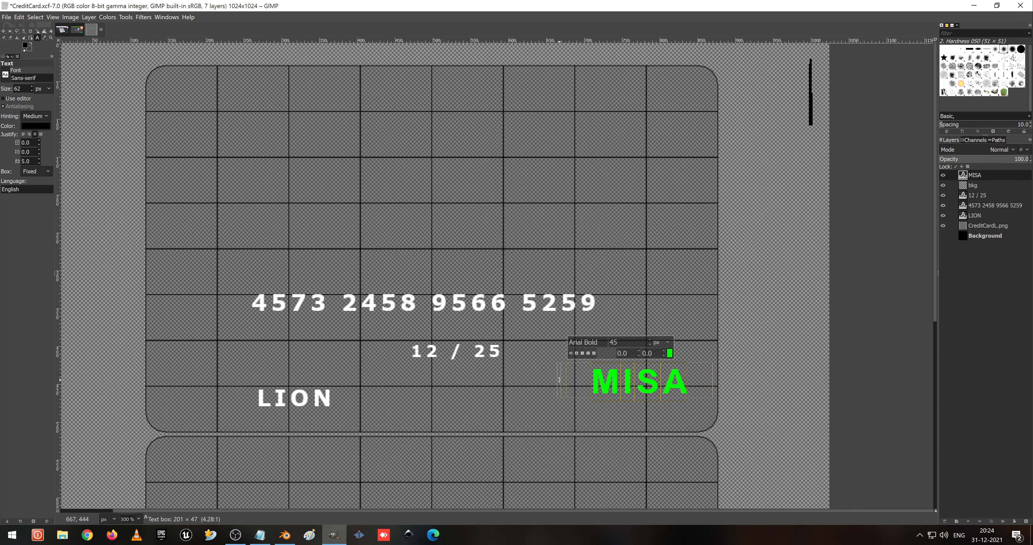
{"action": "left_click", "coordinate": [632, 351]}
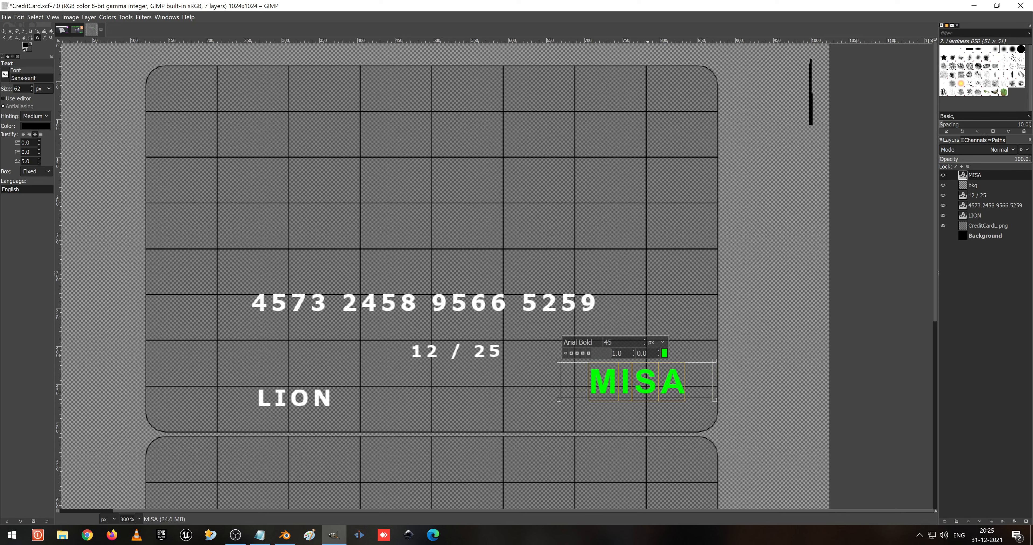
{"action": "left_click", "coordinate": [658, 351]}
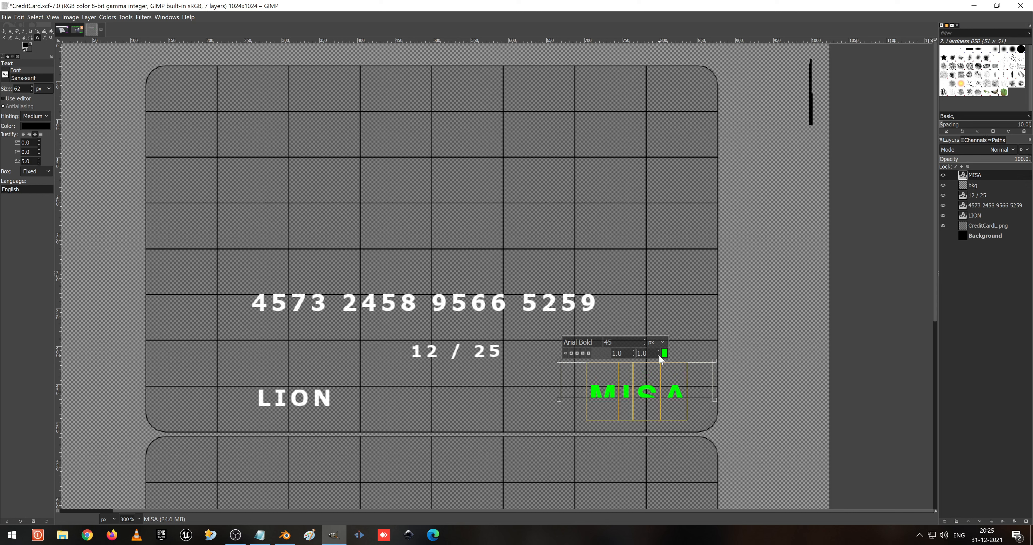
{"action": "left_click", "coordinate": [659, 355]}
{"action": "left_click", "coordinate": [633, 351]}
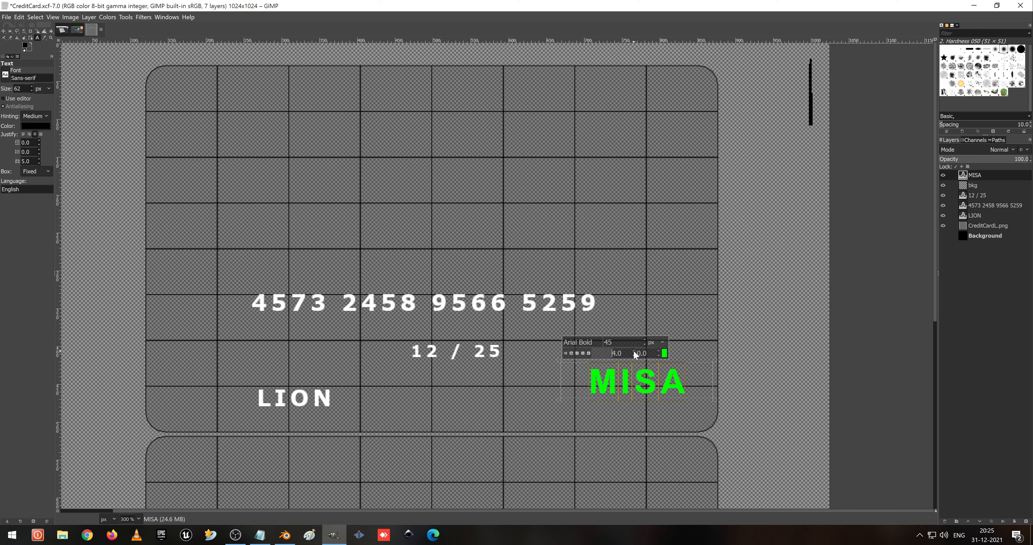
{"action": "left_click", "coordinate": [634, 351]}
{"action": "left_click", "coordinate": [633, 355]}
{"action": "left_click", "coordinate": [633, 354]}
{"action": "left_click", "coordinate": [633, 355]}
{"action": "left_click", "coordinate": [633, 355]}
Keep line spacing at zero and widen MISA's letter spacing to about 14.
{"action": "left_click", "coordinate": [39, 150]}
{"action": "left_click", "coordinate": [39, 150]}
{"action": "left_click", "coordinate": [39, 150]}
{"action": "left_click", "coordinate": [39, 150]}
{"action": "left_click", "coordinate": [39, 153]}
{"action": "left_click", "coordinate": [39, 154]}
{"action": "left_click", "coordinate": [39, 153]}
{"action": "left_click", "coordinate": [39, 154]}
{"action": "left_click", "coordinate": [39, 154]}
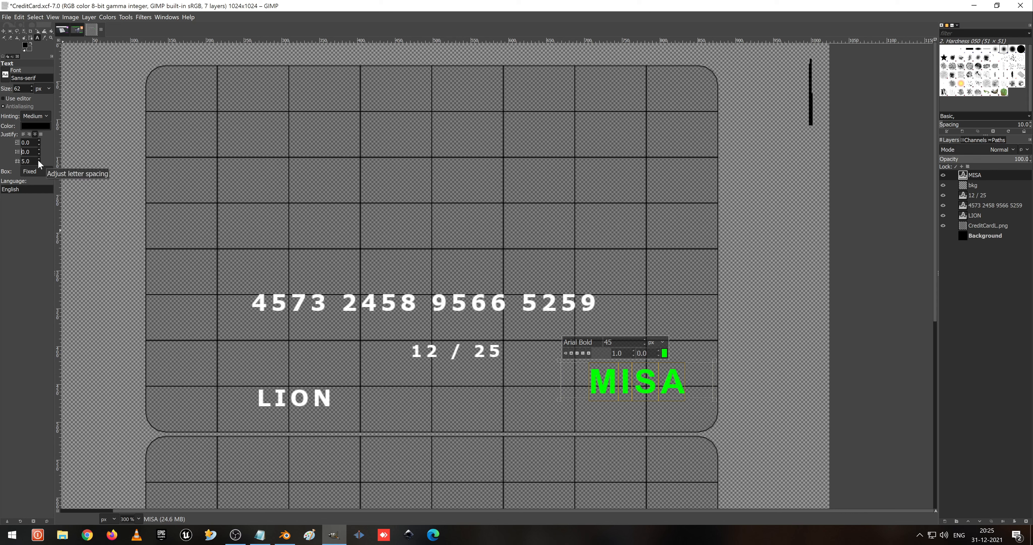
{"action": "left_click", "coordinate": [39, 159]}
{"action": "left_click", "coordinate": [38, 158]}
{"action": "left_click", "coordinate": [38, 158]}
{"action": "left_click", "coordinate": [39, 159]}
{"action": "left_click", "coordinate": [38, 159]}
{"action": "left_click", "coordinate": [38, 159]}
{"action": "left_click", "coordinate": [39, 159]}
{"action": "left_click", "coordinate": [38, 158]}
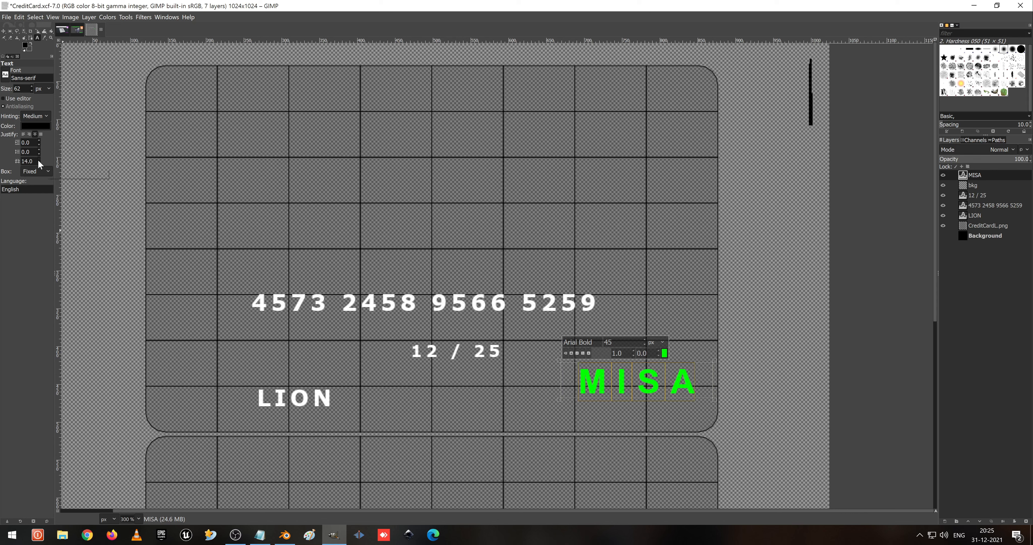
{"action": "left_click", "coordinate": [38, 159]}
{"action": "left_click", "coordinate": [38, 159]}
Add a Ratinum text box below MISA and widen it so the word fits on one line.
{"action": "left_click", "coordinate": [616, 406]}
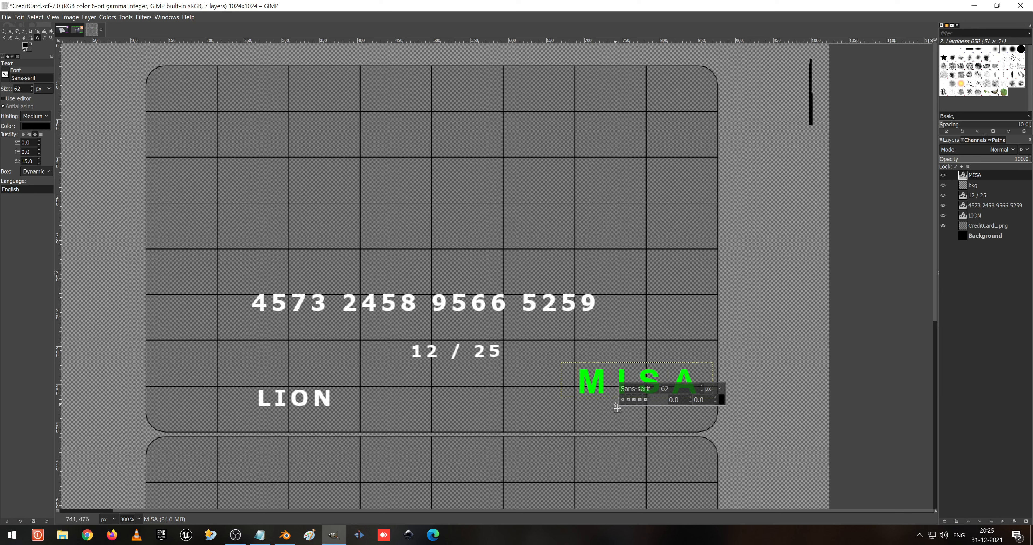
{"action": "left_click_drag", "start_coordinate": [616, 406], "coordinate": [701, 415]}
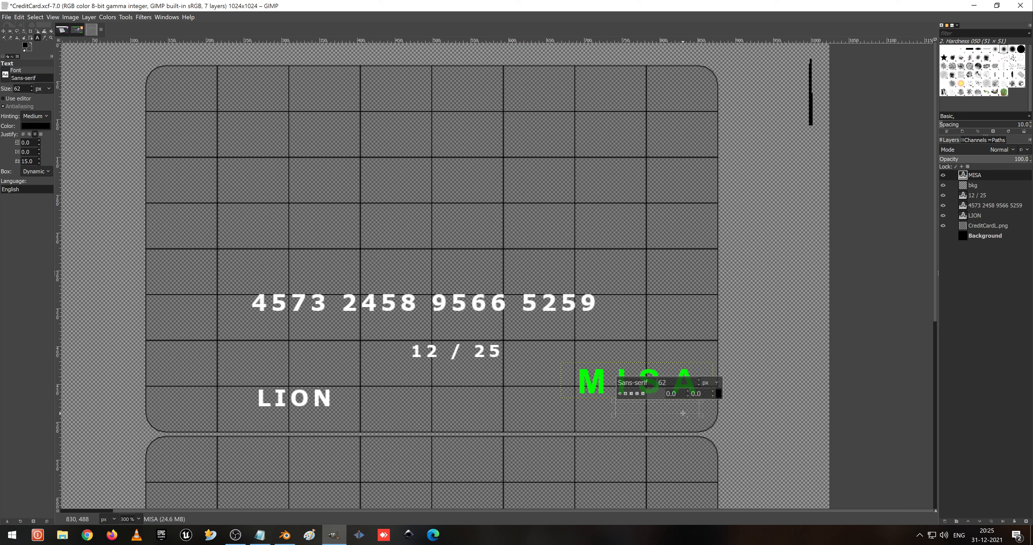
{"action": "type", "text": "R"}
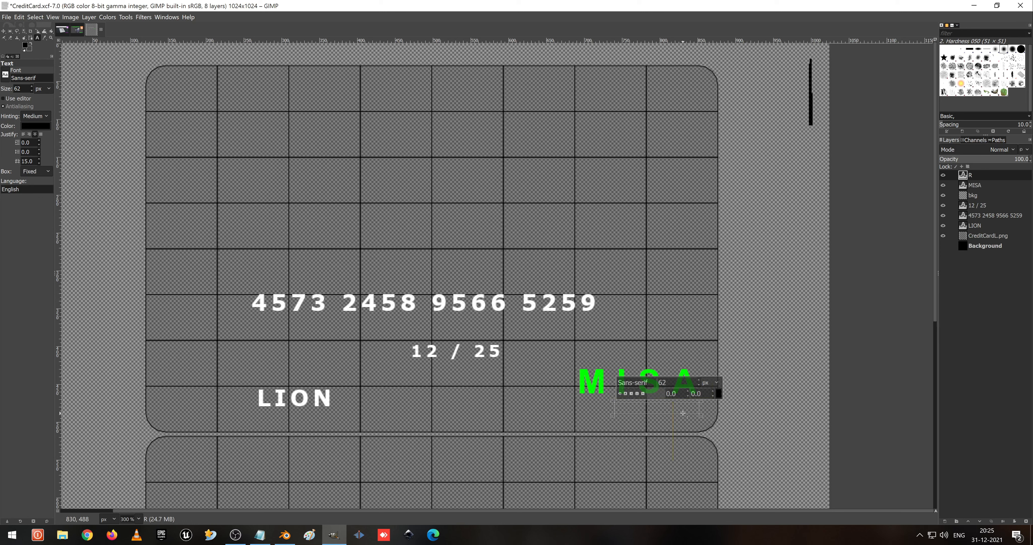
{"action": "type", "text": "atinum"}
{"action": "key", "text": "ctrl+a"}
{"action": "left_click", "coordinate": [661, 382]}
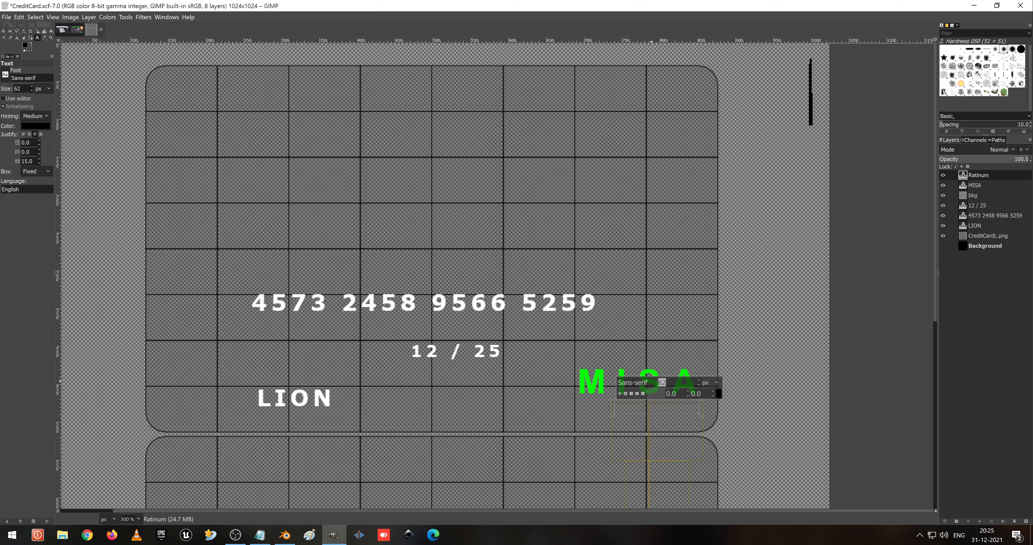
{"action": "type", "text": "15"}
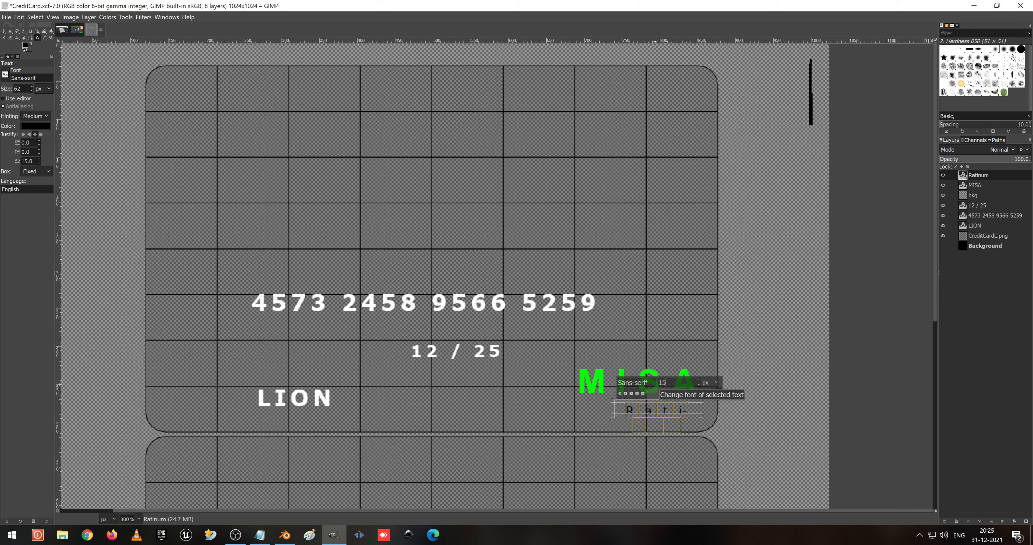
{"action": "double_click", "coordinate": [674, 381]}
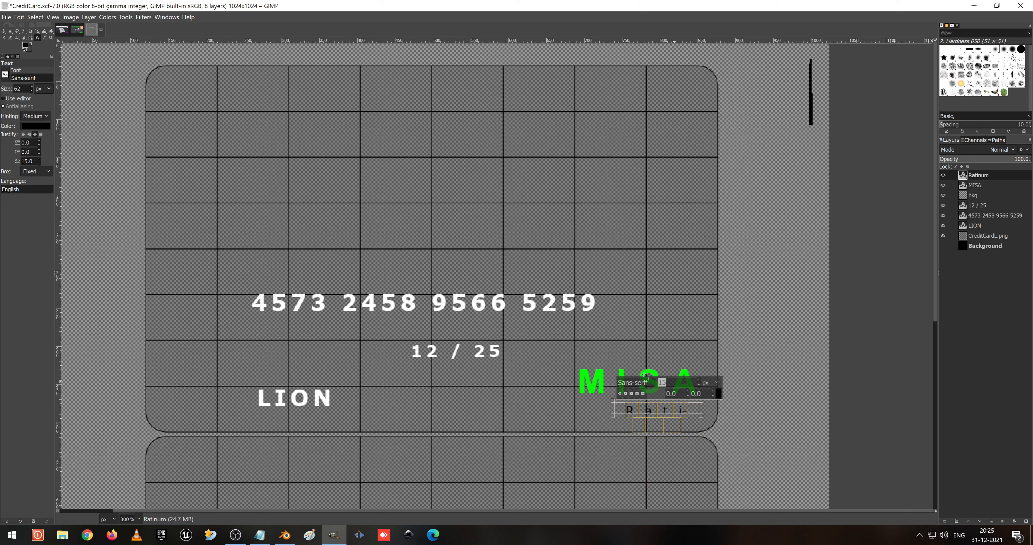
{"action": "type", "text": "12"}
{"action": "key", "text": "BackSpace"}
{"action": "type", "text": "0"}
{"action": "left_click_drag", "start_coordinate": [613, 409], "coordinate": [585, 409]}
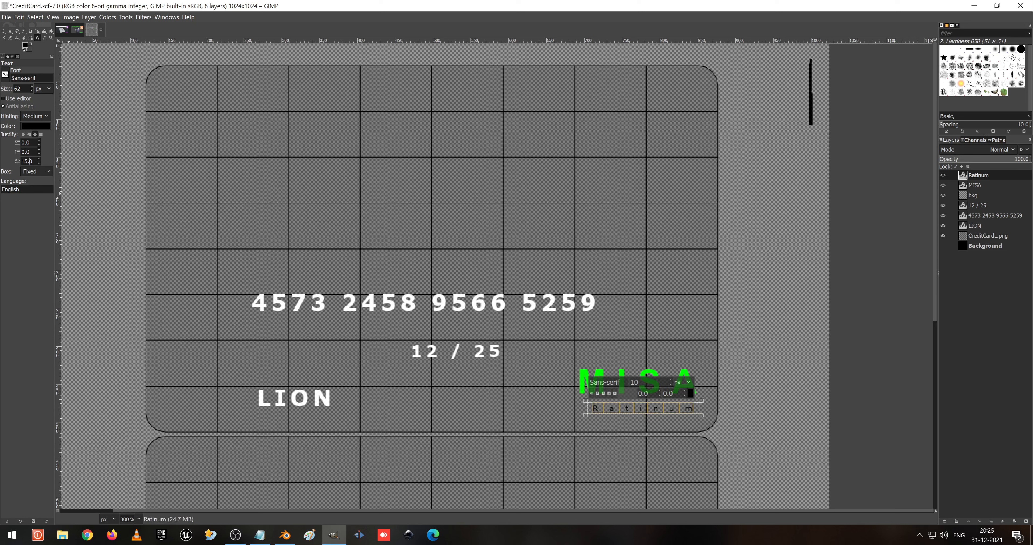
Adjust Ratinum's letter spacing and settle its font size at 12.
{"action": "key", "text": "BackSpace"}
{"action": "key", "text": "BackSpace"}
{"action": "key", "text": "BackSpace"}
{"action": "type", "text": "0"}
{"action": "key", "text": "Tab"}
{"action": "left_click", "coordinate": [670, 380]}
{"action": "left_click", "coordinate": [670, 380]}
{"action": "left_click", "coordinate": [671, 380]}
{"action": "left_click", "coordinate": [671, 380]}
{"action": "left_click", "coordinate": [671, 384]}
{"action": "left_click", "coordinate": [670, 384]}
Make Ratinum Arial Bold in the same 00ff00 green as MISA.
{"action": "key", "text": "ctrl+a"}
{"action": "type", "text": "a"}
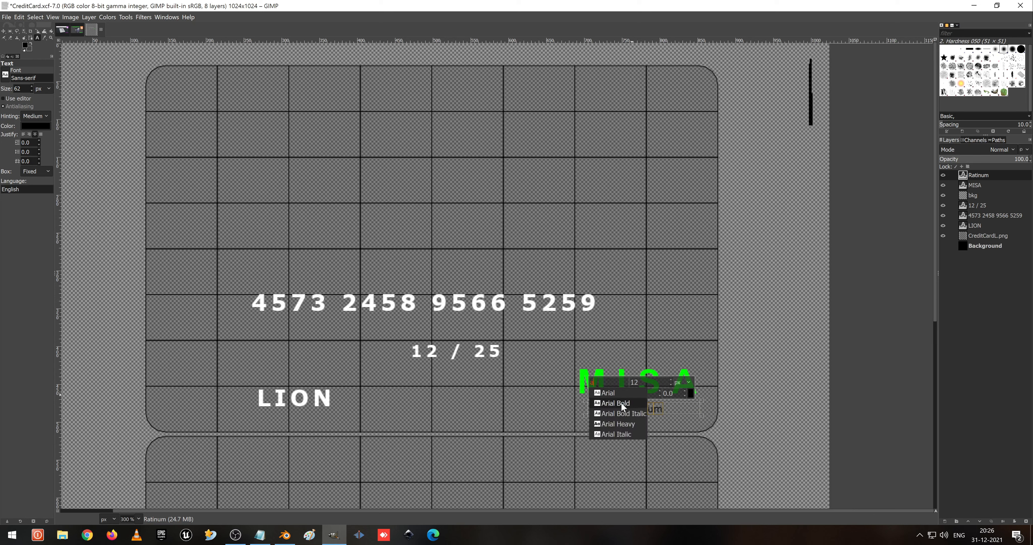
{"action": "left_click", "coordinate": [623, 406]}
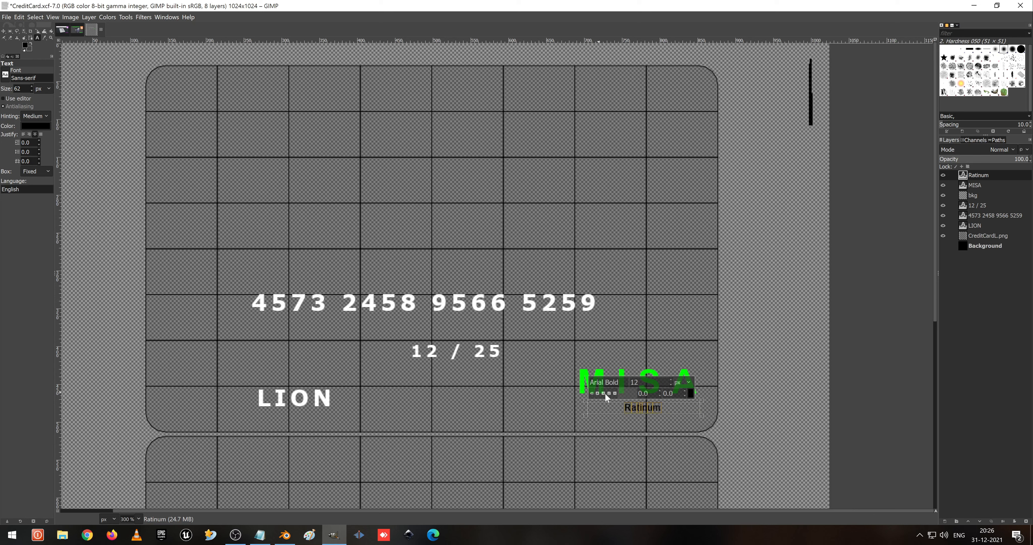
{"action": "left_click", "coordinate": [690, 393]}
{"action": "left_click", "coordinate": [633, 366]}
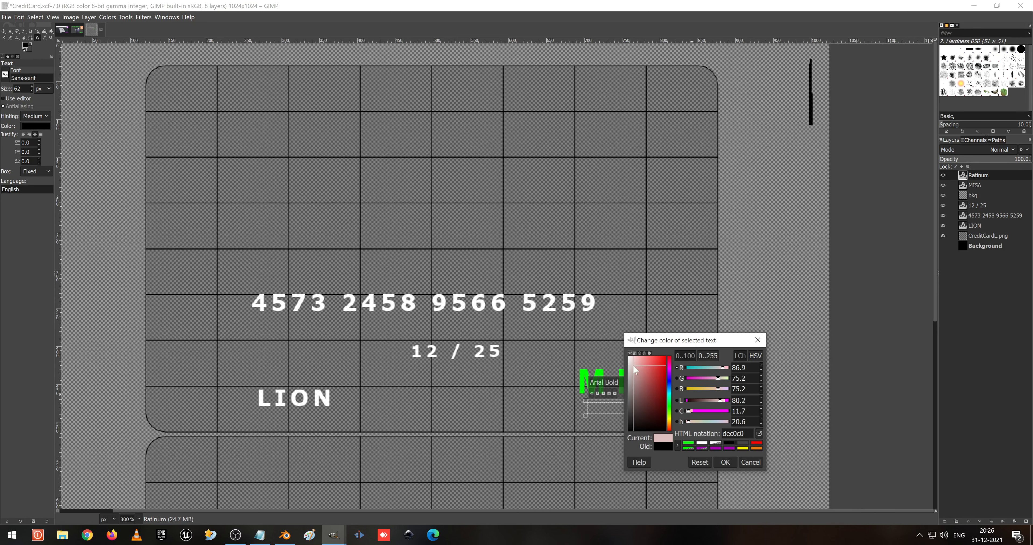
{"action": "left_click", "coordinate": [688, 443]}
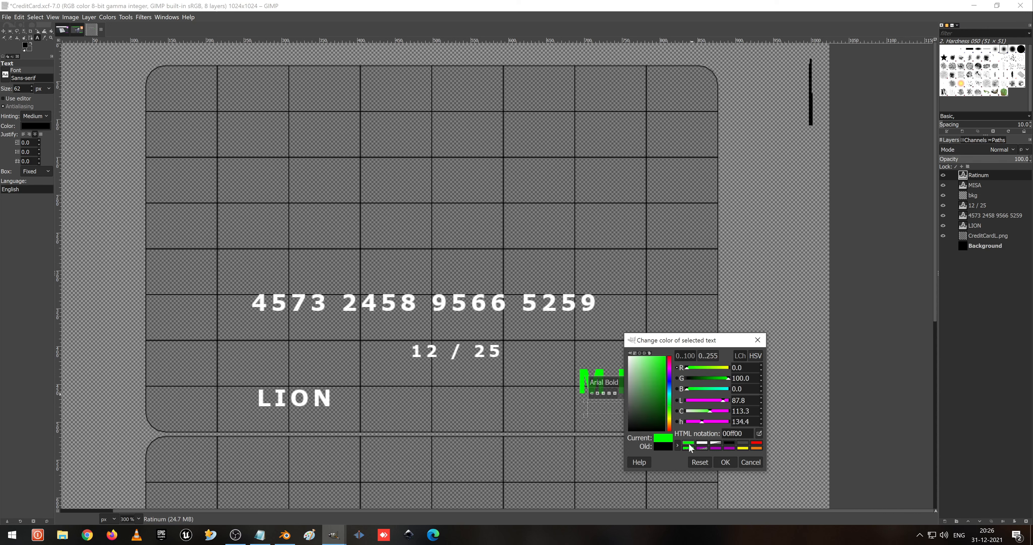
{"action": "left_click", "coordinate": [725, 462]}
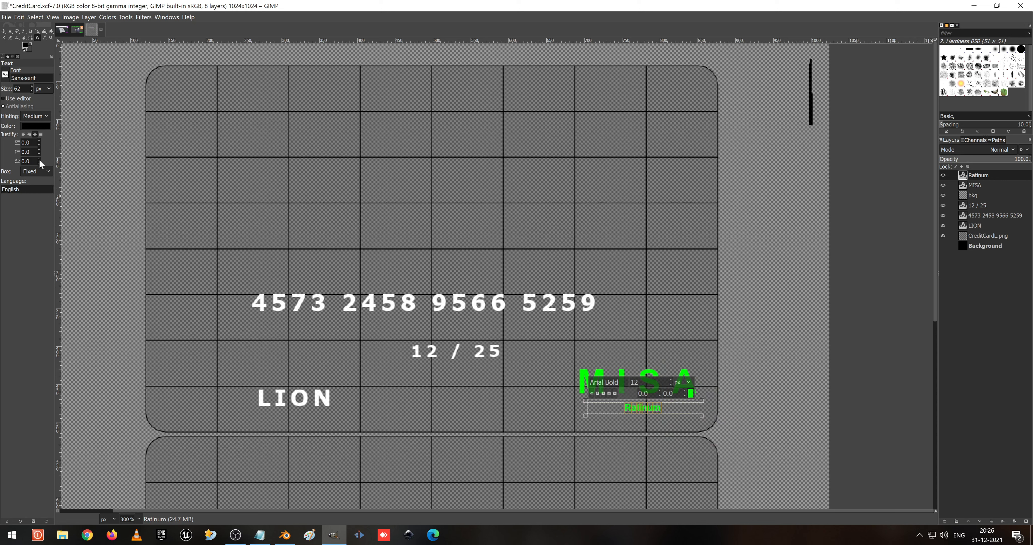
{"action": "scroll", "coordinate": [40, 159], "scroll_direction": "up", "scroll_amount": 4}
{"action": "left_click", "coordinate": [4, 31]}
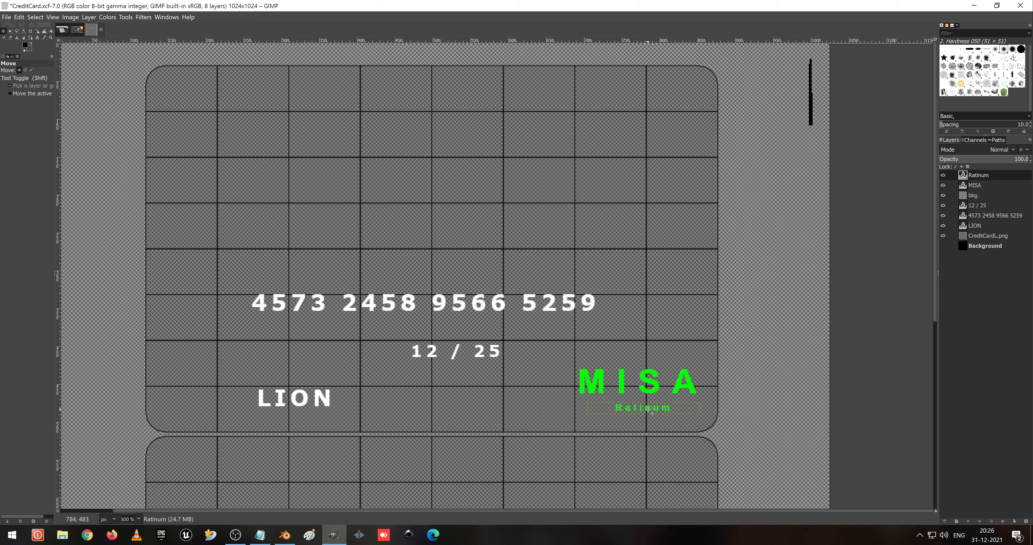
Shift Ratinum right under the end of MISA and resave CreditCard.xcf.
{"action": "left_click_drag", "start_coordinate": [652, 412], "coordinate": [679, 409]}
{"action": "key", "text": "ctrl+s"}
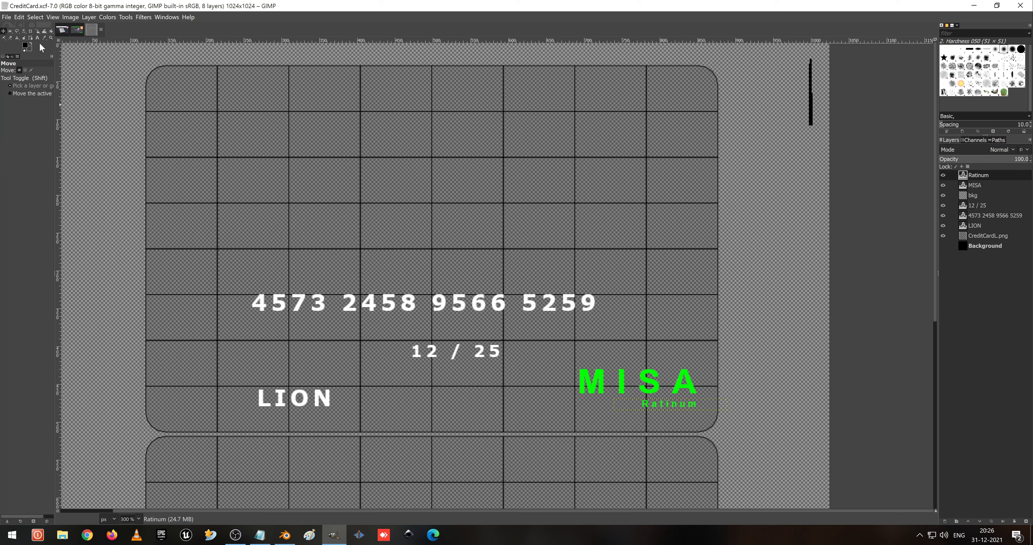
Open Logo.png from the Tittle folder with Open as Layers.
{"action": "left_click", "coordinate": [6, 18]}
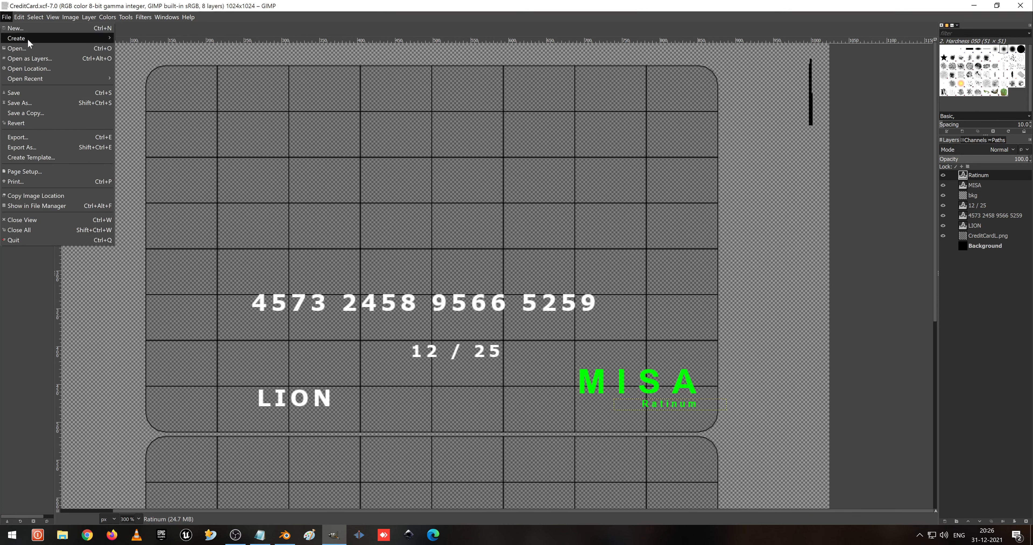
{"action": "left_click", "coordinate": [37, 59]}
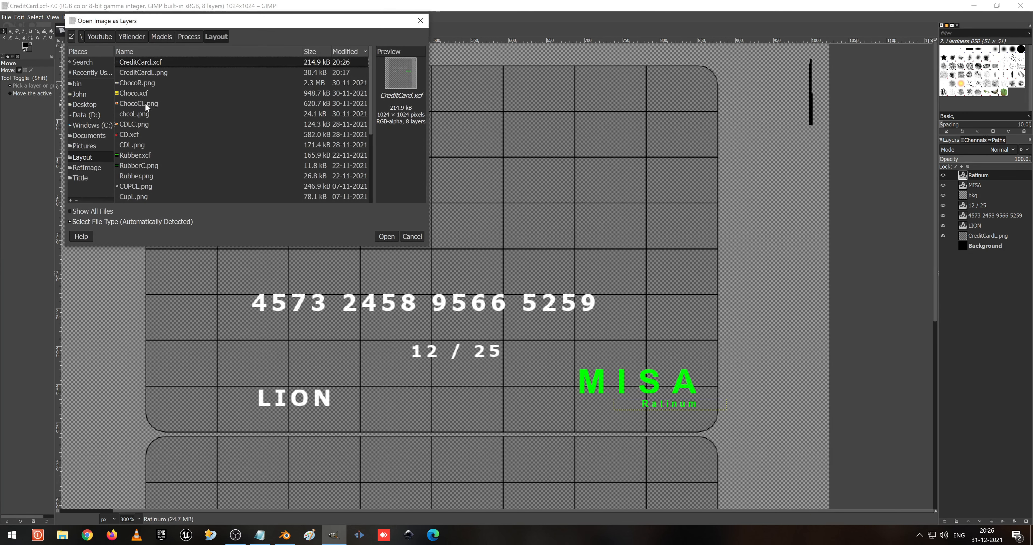
{"action": "left_click_drag", "start_coordinate": [720, 138], "coordinate": [697, 154]}
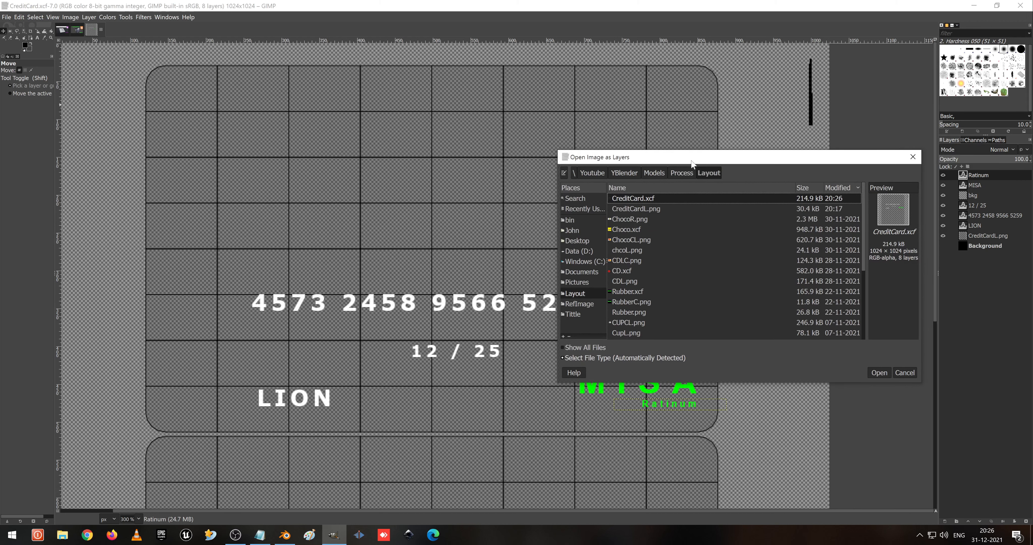
{"action": "scroll", "coordinate": [642, 273], "scroll_direction": "down", "scroll_amount": 5}
{"action": "scroll", "coordinate": [650, 286], "scroll_direction": "down", "scroll_amount": 3}
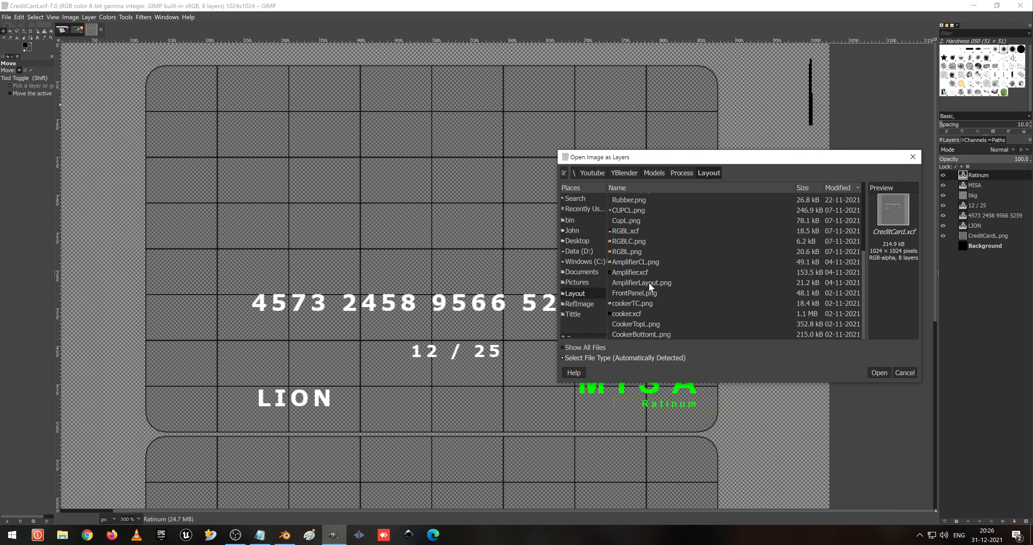
{"action": "left_click", "coordinate": [573, 315]}
{"action": "scroll", "coordinate": [732, 297], "scroll_direction": "down", "scroll_amount": 3}
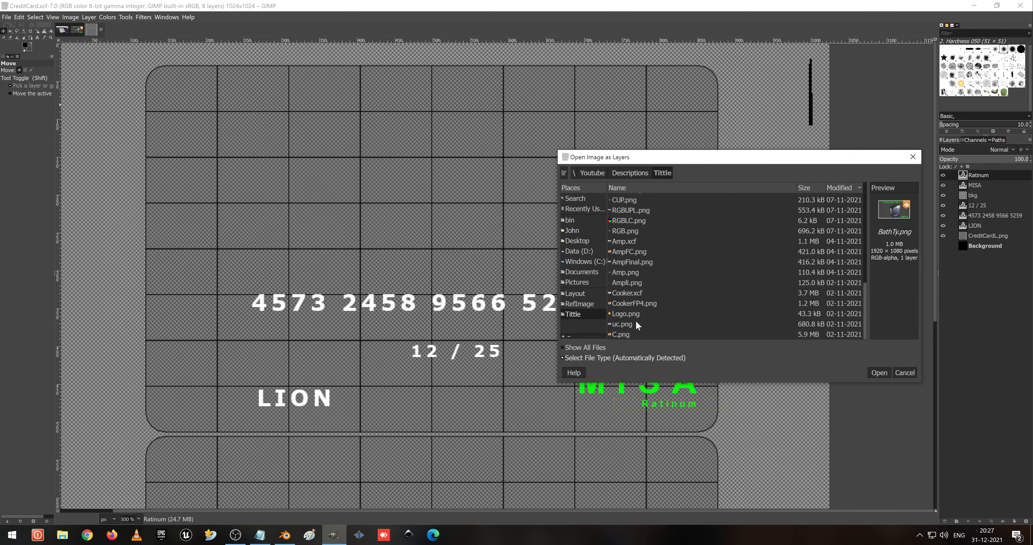
{"action": "double_click", "coordinate": [625, 313]}
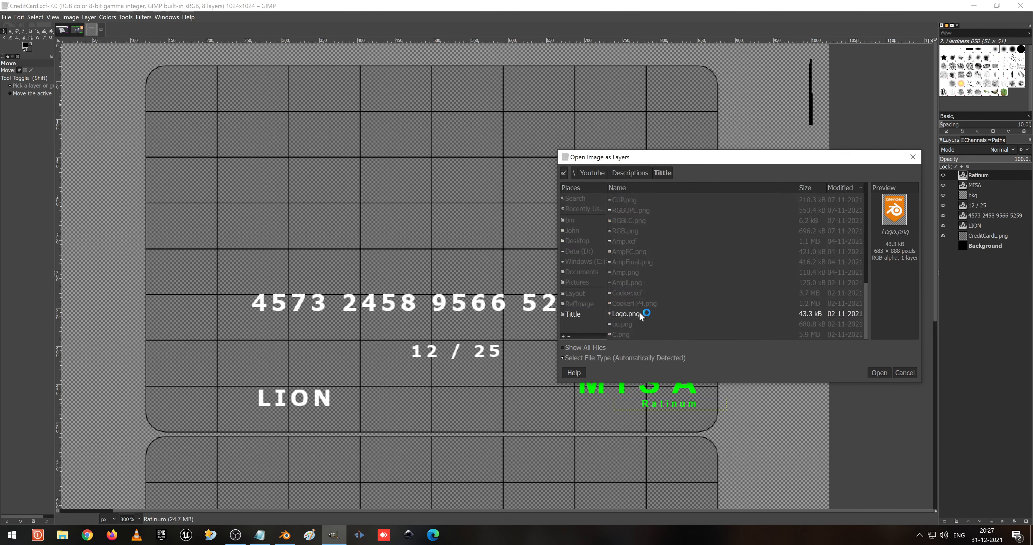